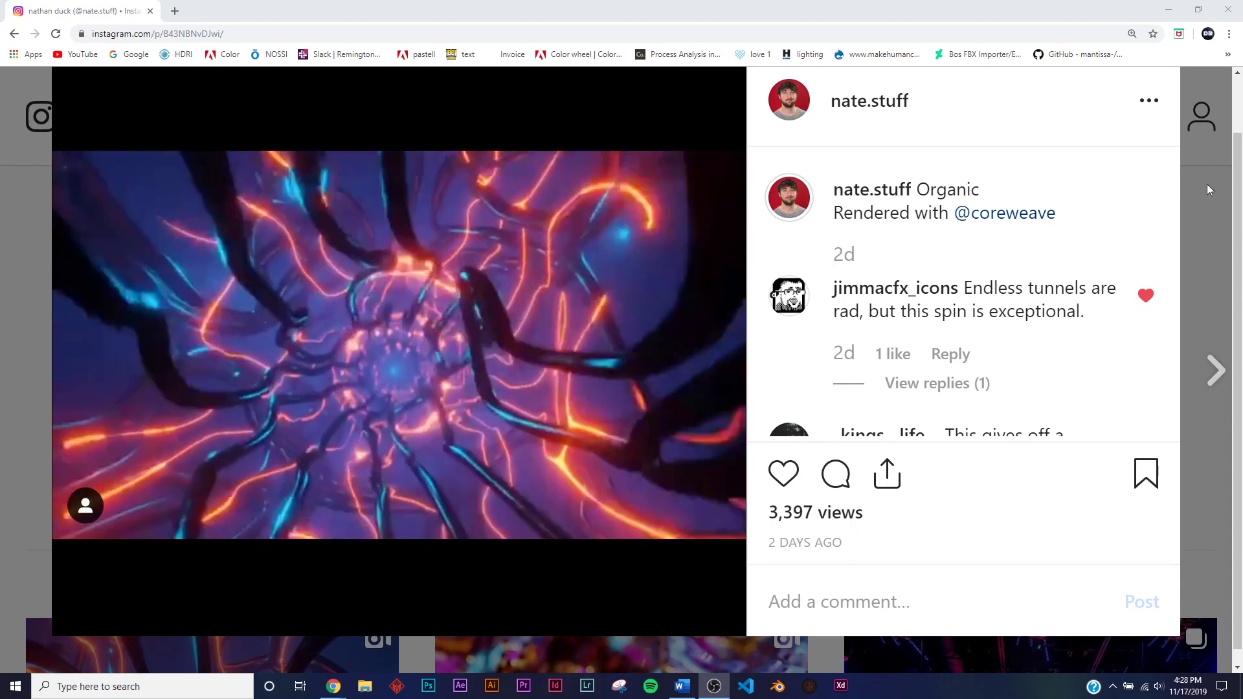
- Close the open tunnel video post and browse the artist's Instagram profile grid
key("Escape")
scroll(632, 405, "down", 15)
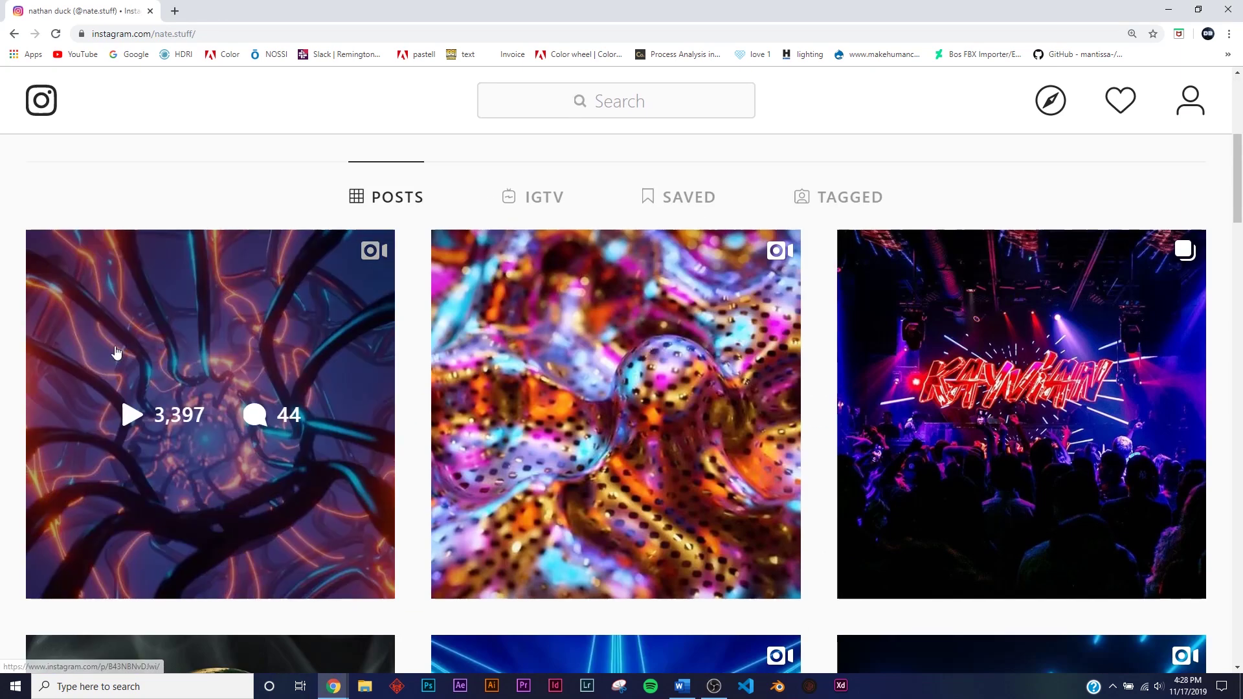
scroll(646, 439, "down", 9)
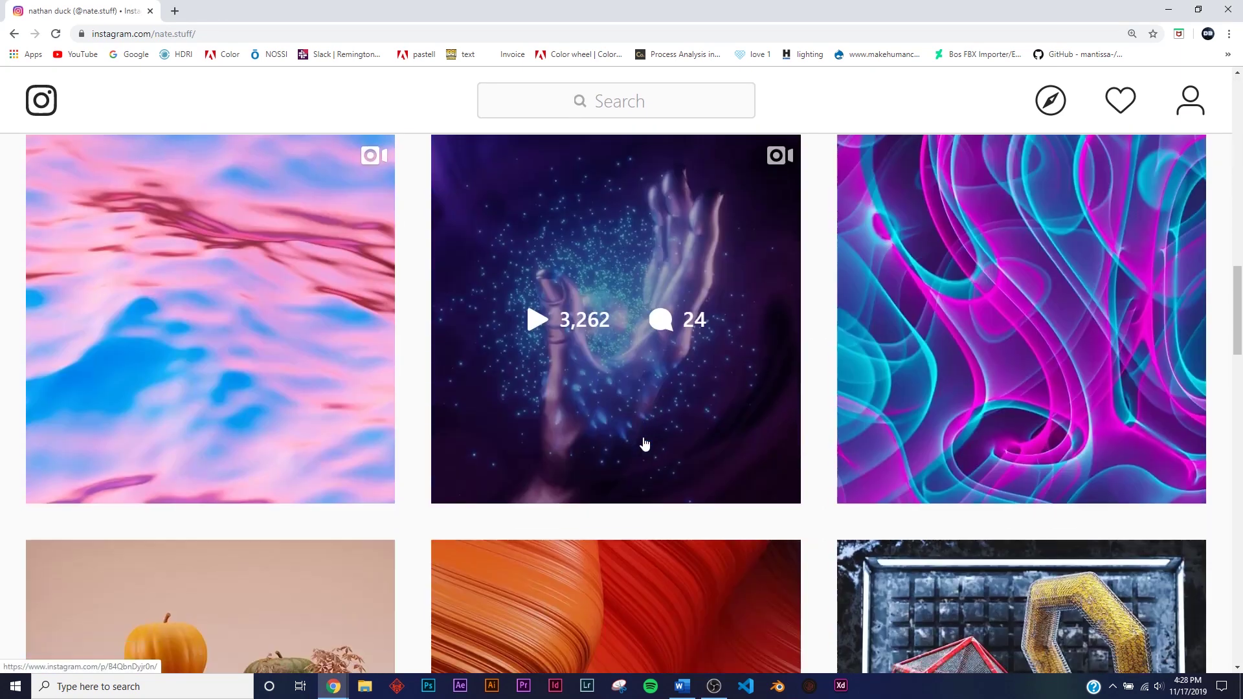
scroll(785, 382, "up", 11)
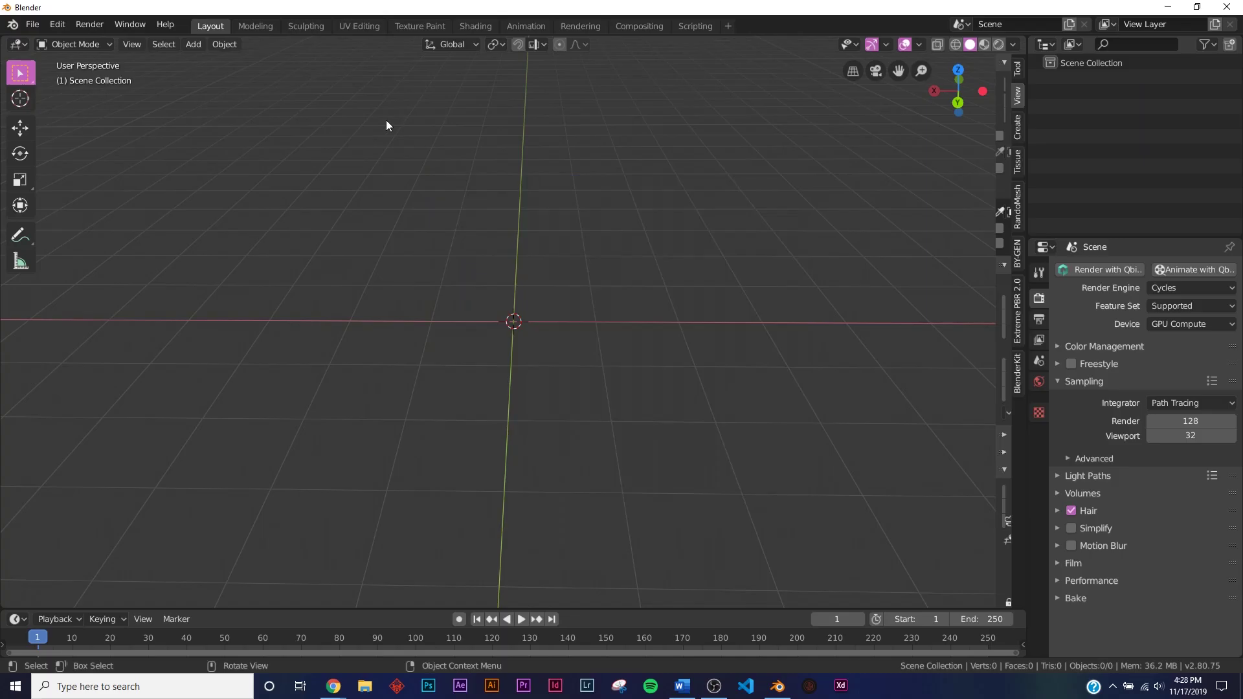
- Switch to Blender and set the render engine to Eevee
middle_click_drag(386, 123, 631, 365)
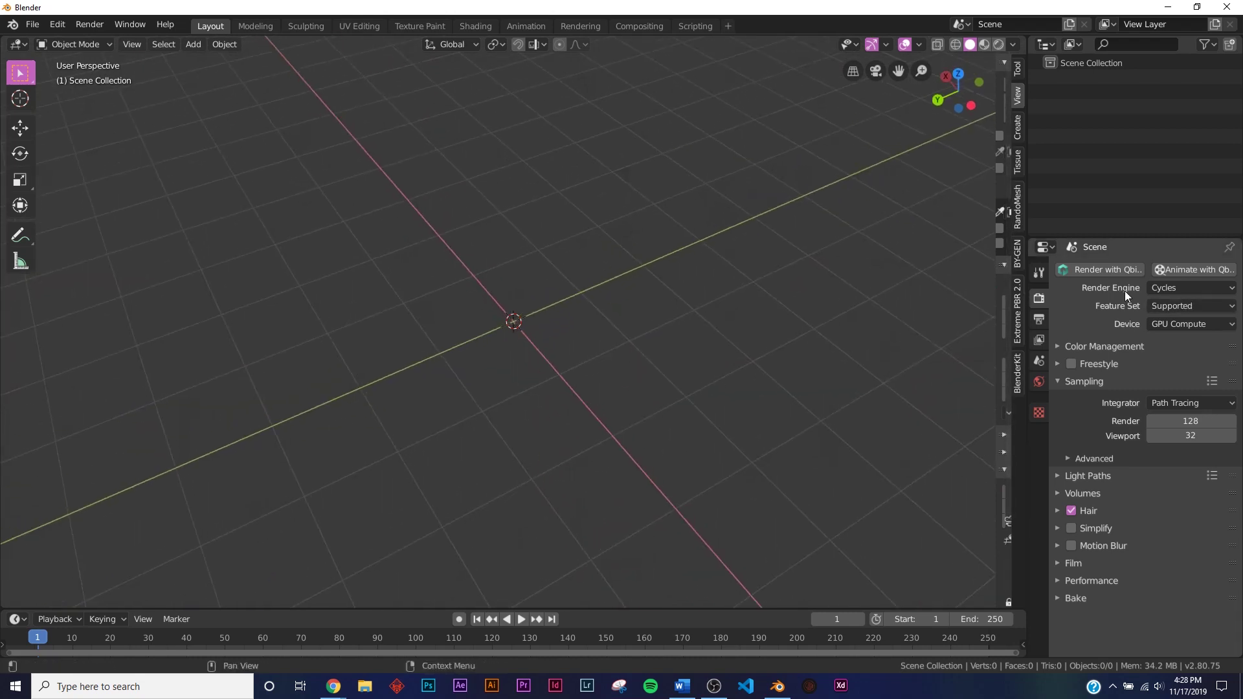
left_click(1168, 288)
left_click(1180, 299)
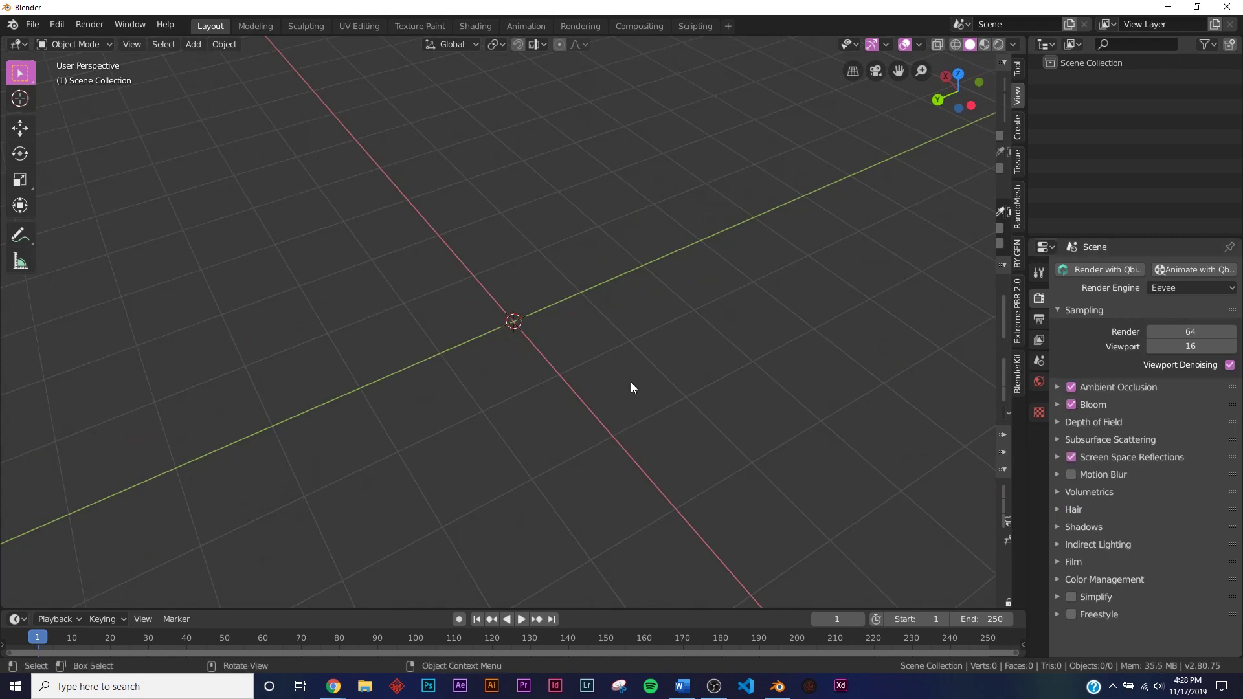
- Add a mesh plane at the origin and scale it uniformly by 8
middle_click_drag(553, 331, 532, 247)
key("shift+a")
mouse_move(542, 247)
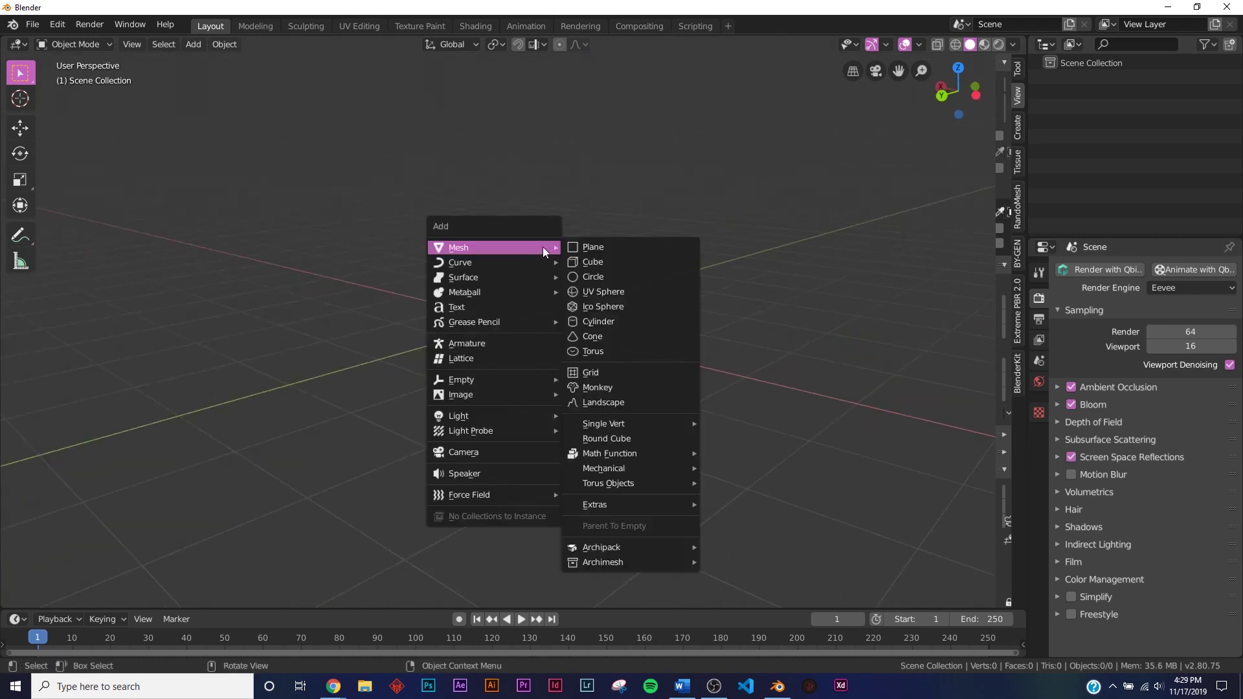
left_click(607, 257)
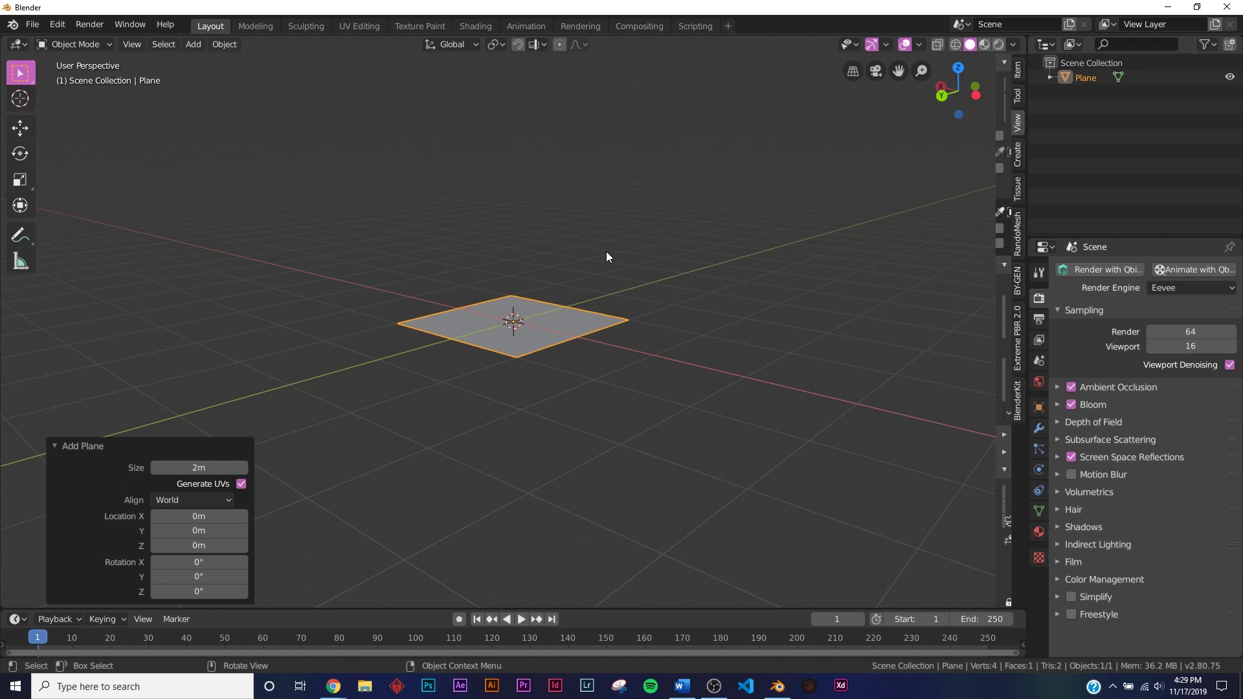
type("s8")
key("Return")
middle_click_drag(606, 251, 330, 367)
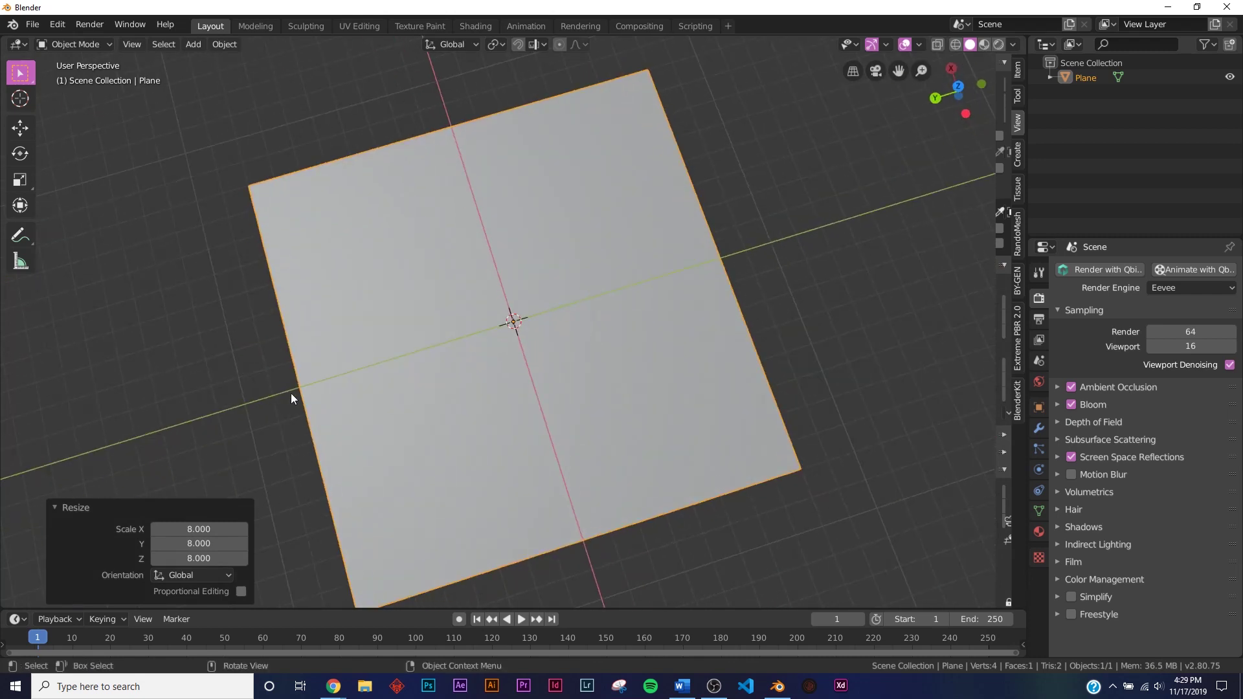
scroll(635, 308, "down", 5)
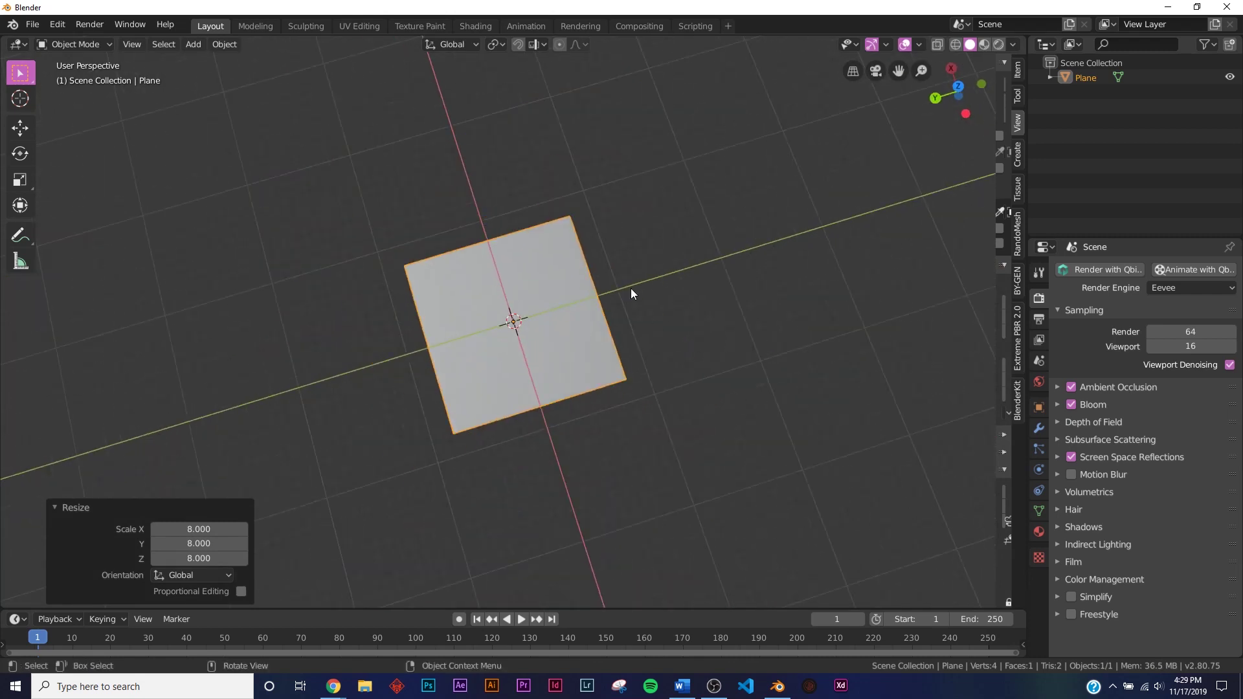
scroll(527, 315, "up", 6)
- Add a mesh cylinder at the origin and rotate it 90 degrees around the X axis
middle_click_drag(530, 375, 484, 336)
left_click(471, 370)
key("shift+a")
mouse_move(483, 336)
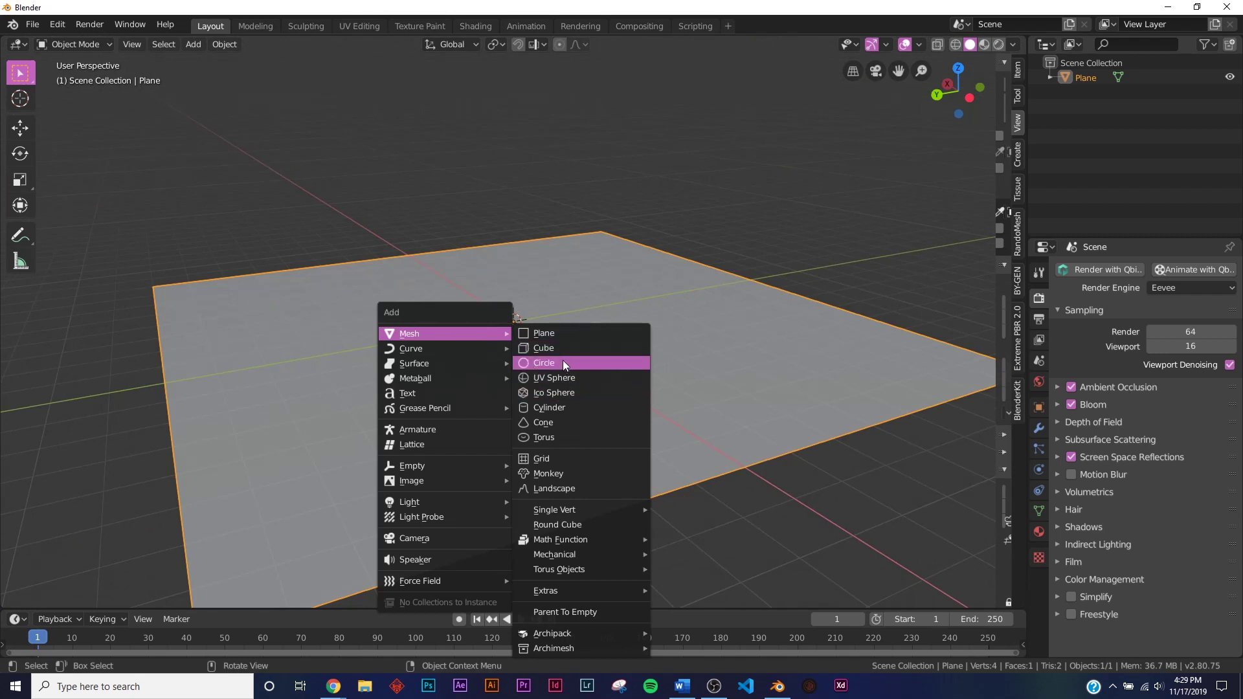
left_click(563, 406)
type("r")
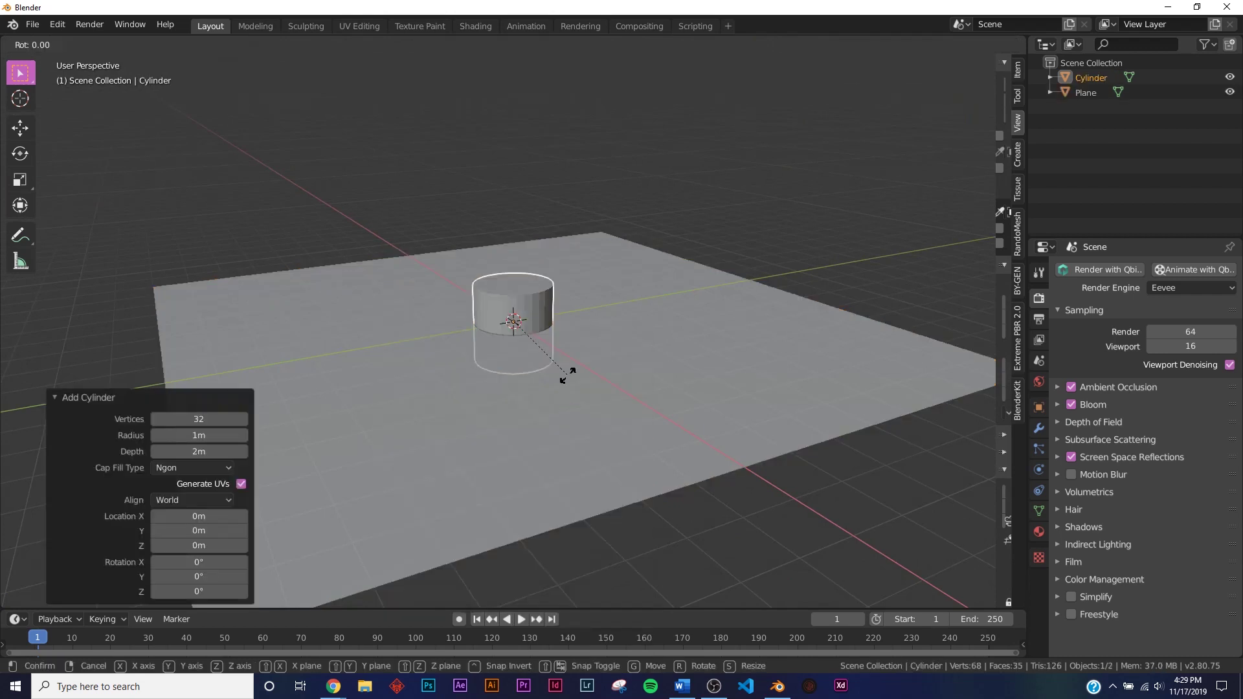
type("x90")
key("Return")
- Set the plane's viewport display to Wire
left_click(568, 378)
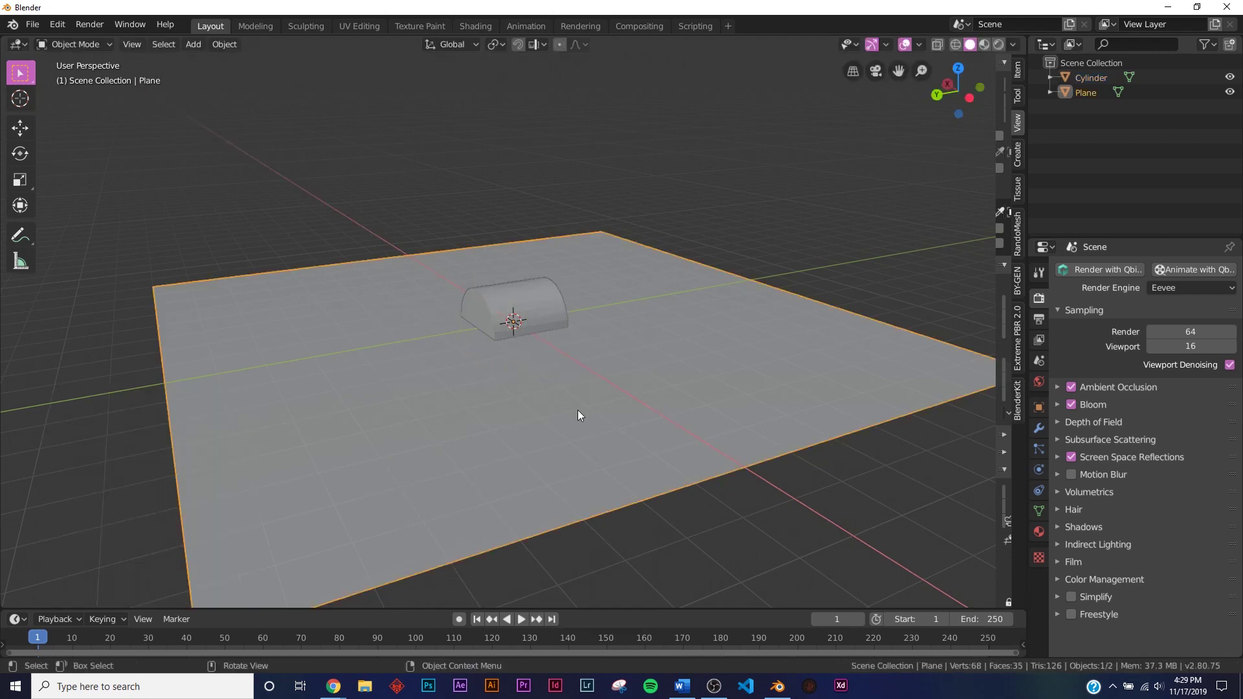
left_click(1038, 407)
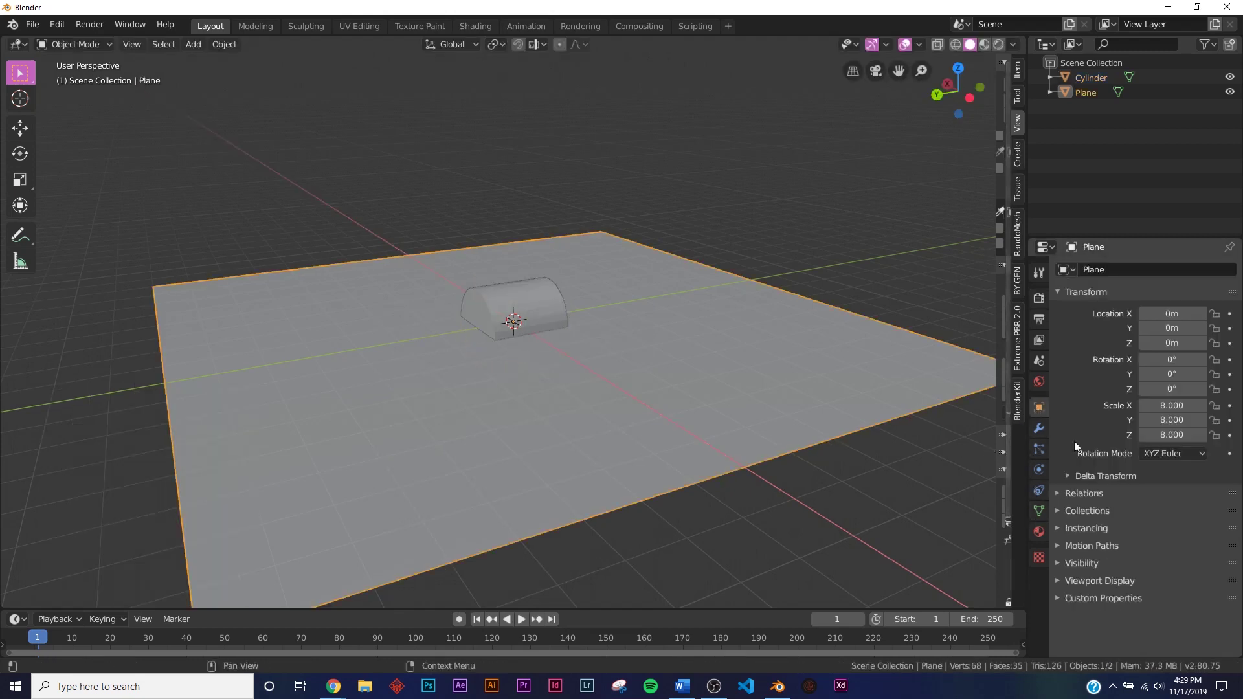
left_click(1101, 581)
scroll(1143, 572, "down", 3)
left_click(1182, 590)
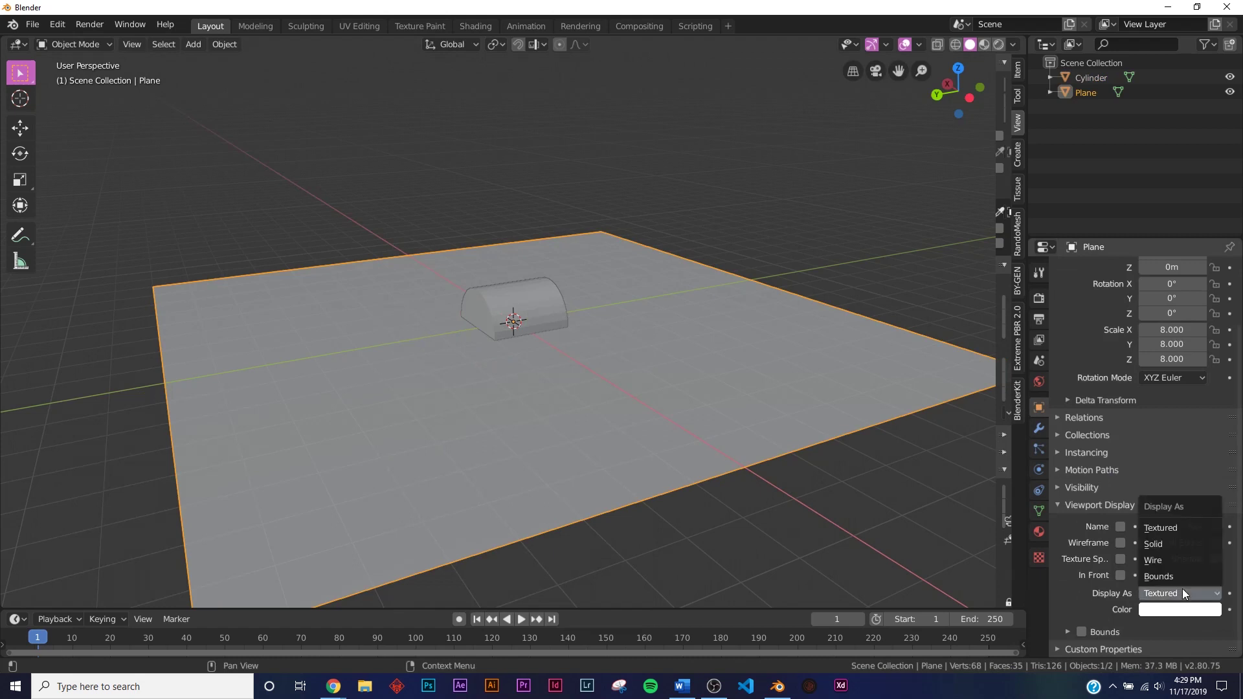
left_click(1156, 600)
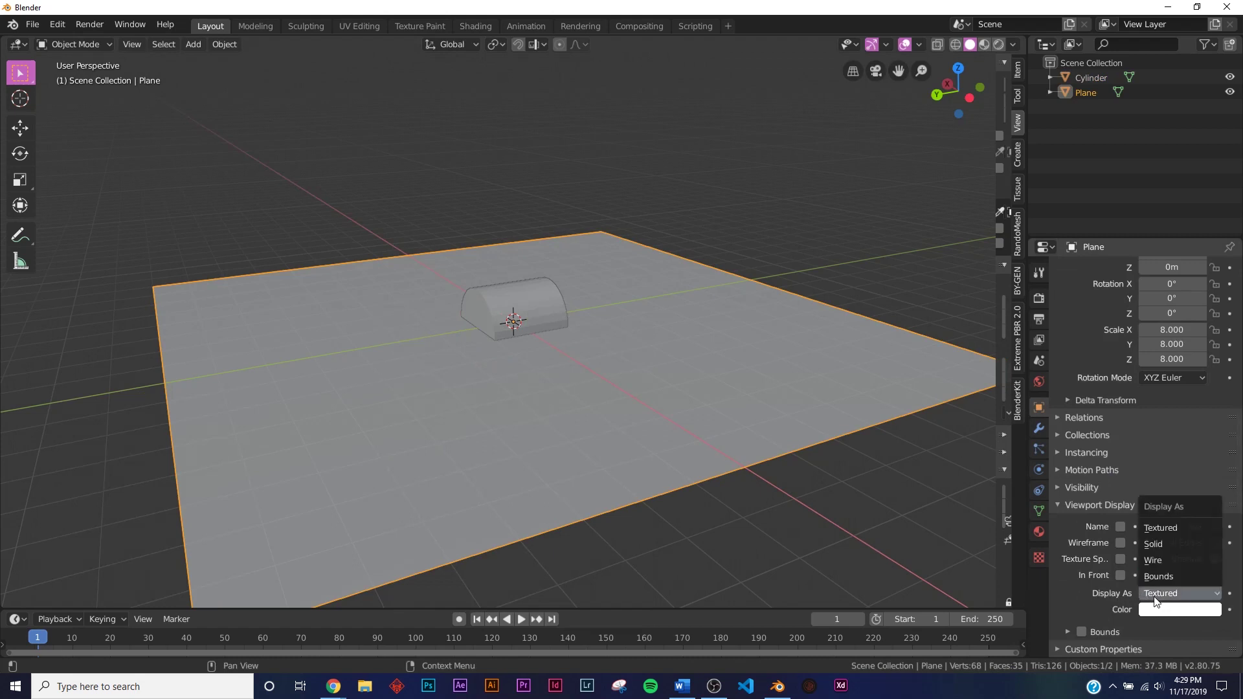
left_click(1153, 560)
- Scale the cylinder by 8 along the Y axis
middle_click_drag(660, 401, 495, 326)
left_click(242, 349)
left_click(494, 352)
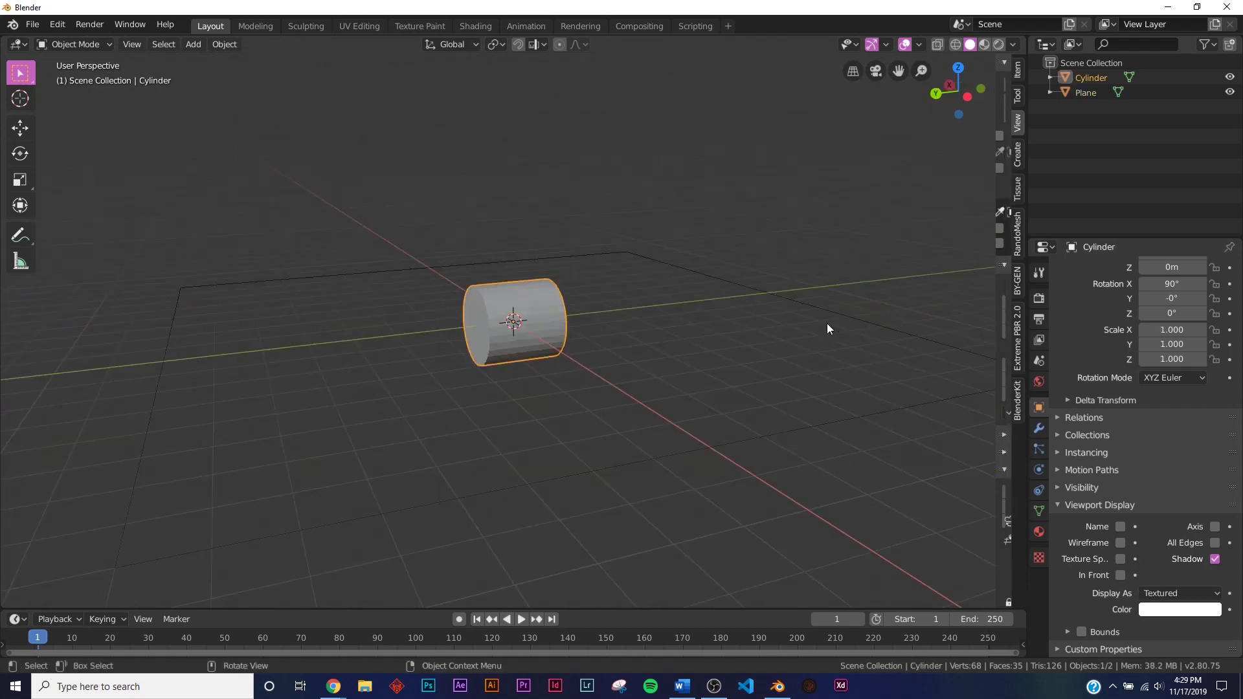
key("s")
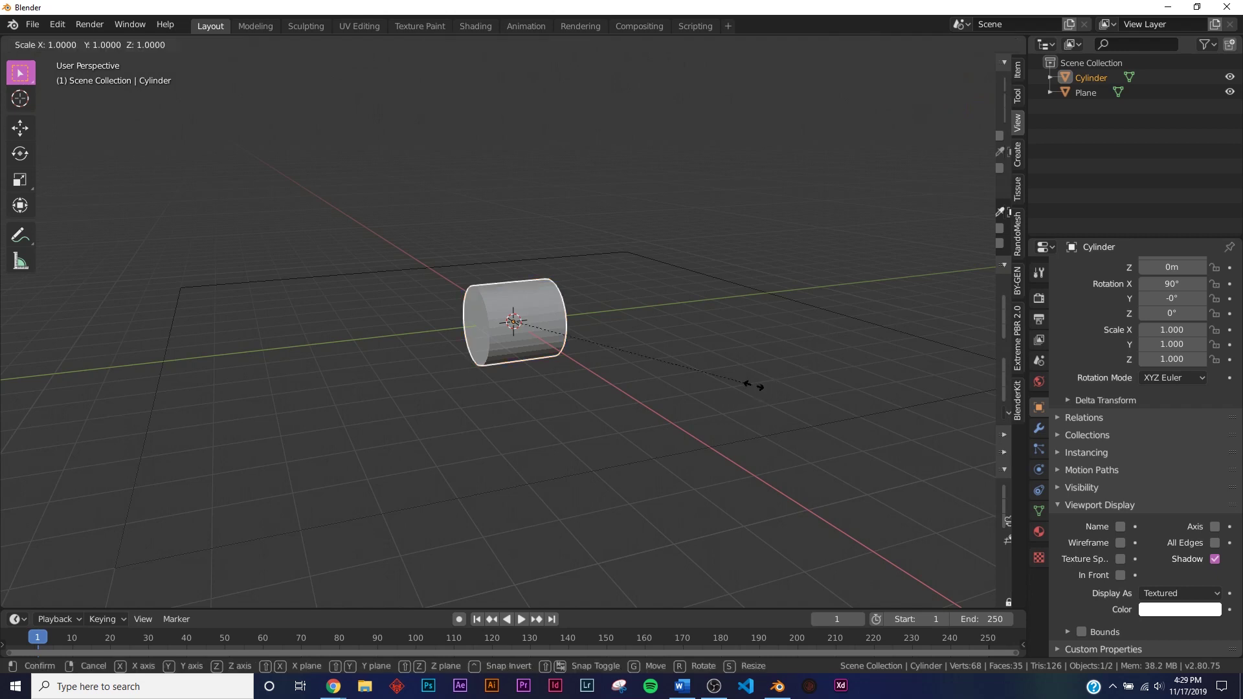
type("y8")
key("Return")
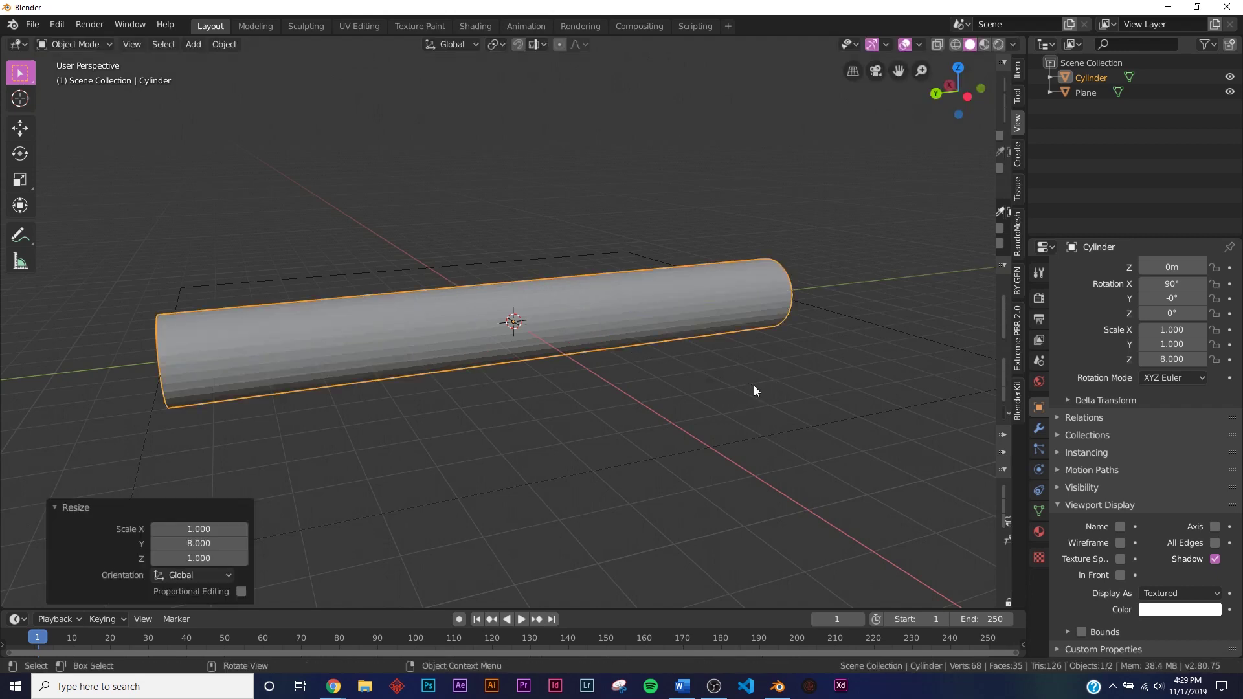
- Delete the two end-cap faces of the cylinder to leave an open tube
middle_click_drag(426, 309, 510, 294)
left_click(482, 384)
middle_click_drag(482, 383, 382, 368)
key("Tab")
key("Tab")
left_click(459, 332)
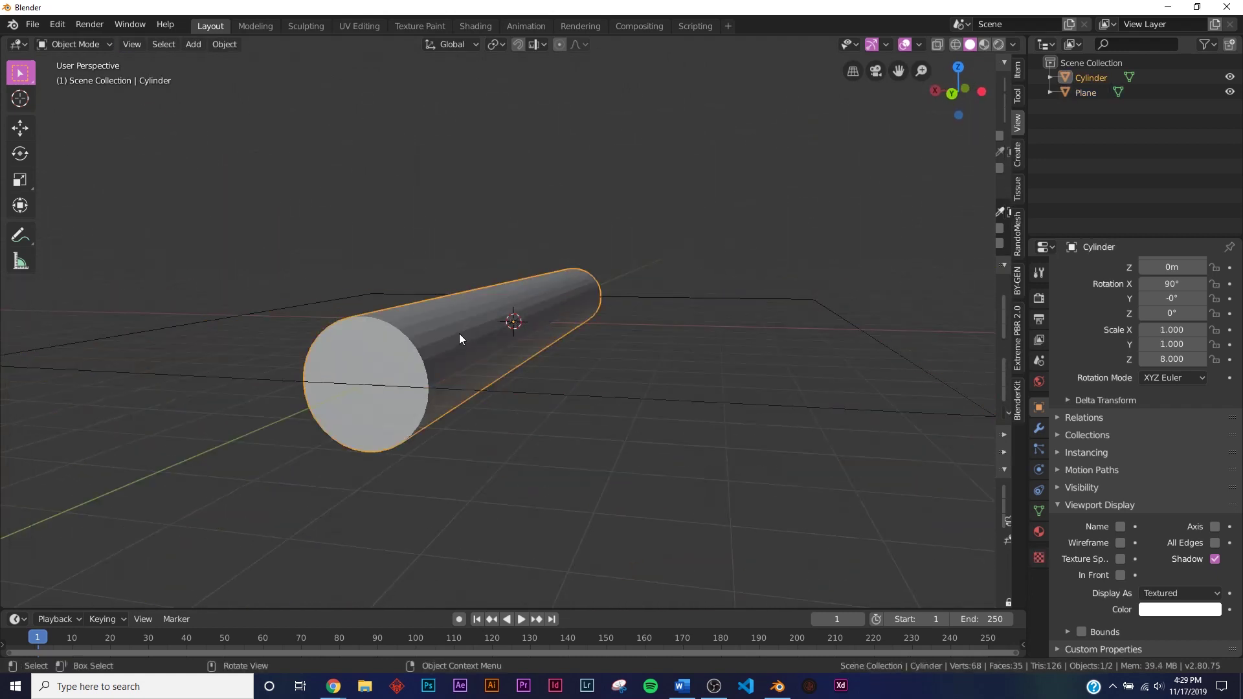
key("Tab")
left_click(153, 44)
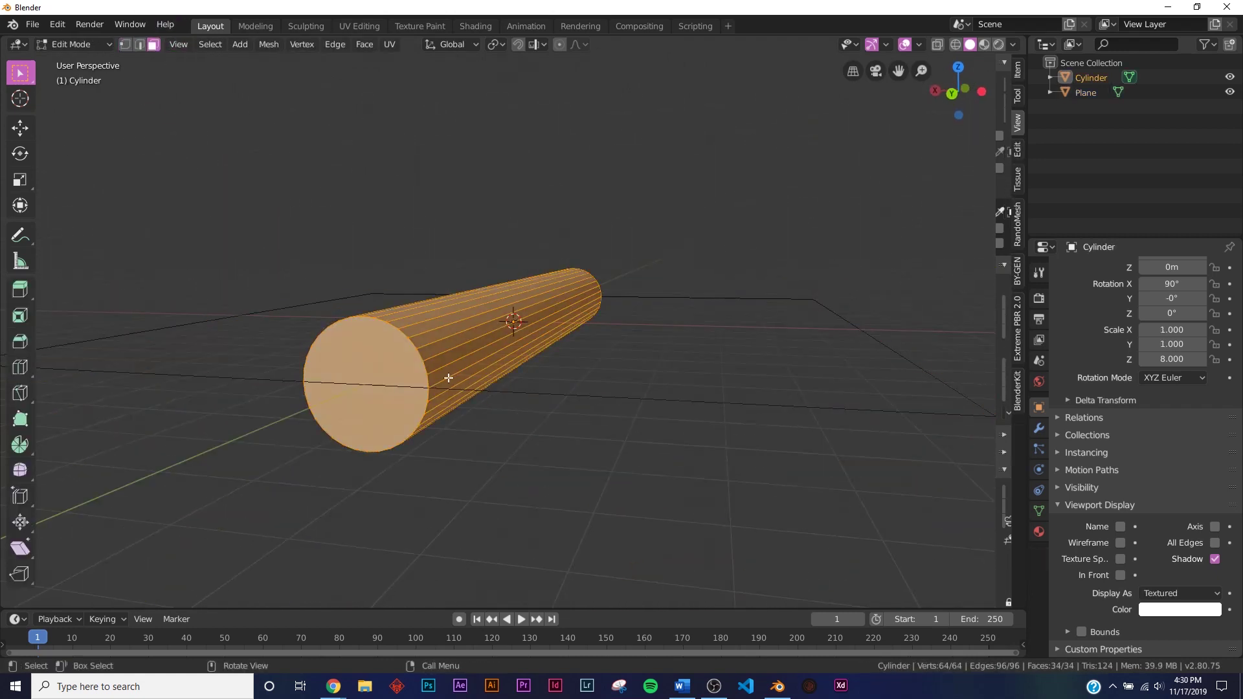
left_click(391, 369)
middle_click_drag(390, 370, 467, 439)
left_click(496, 480, "shift")
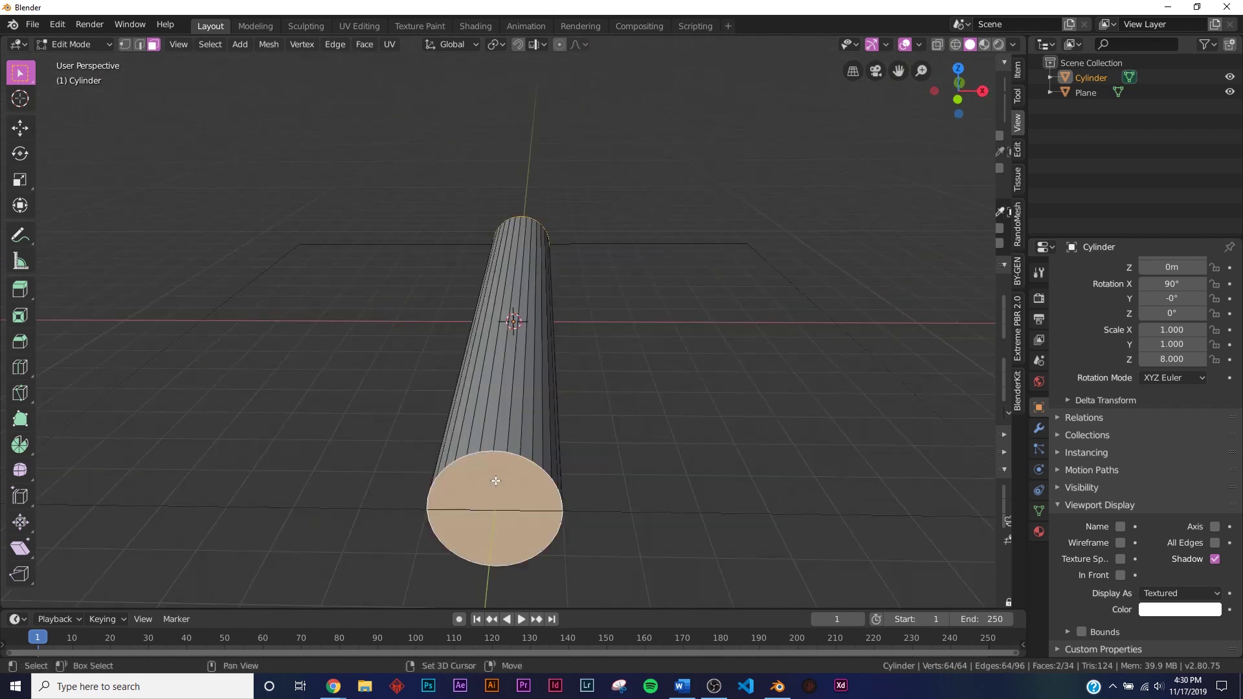
key("x")
left_click(463, 512)
key("Tab")
- Switch to the browser and play the reference tunnel video on the Instagram profile
middle_click_drag(444, 492, 591, 379)
key("Tab")
key("a")
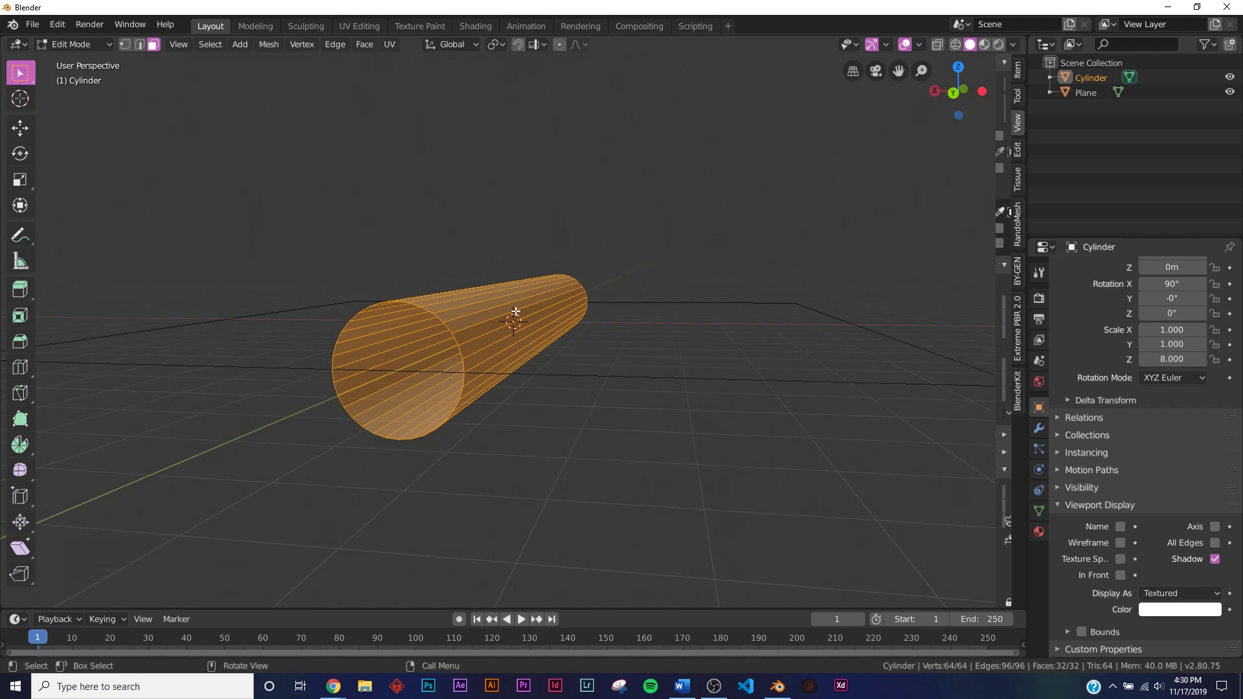
mouse_move(333, 686)
left_click(398, 637)
left_click(379, 337)
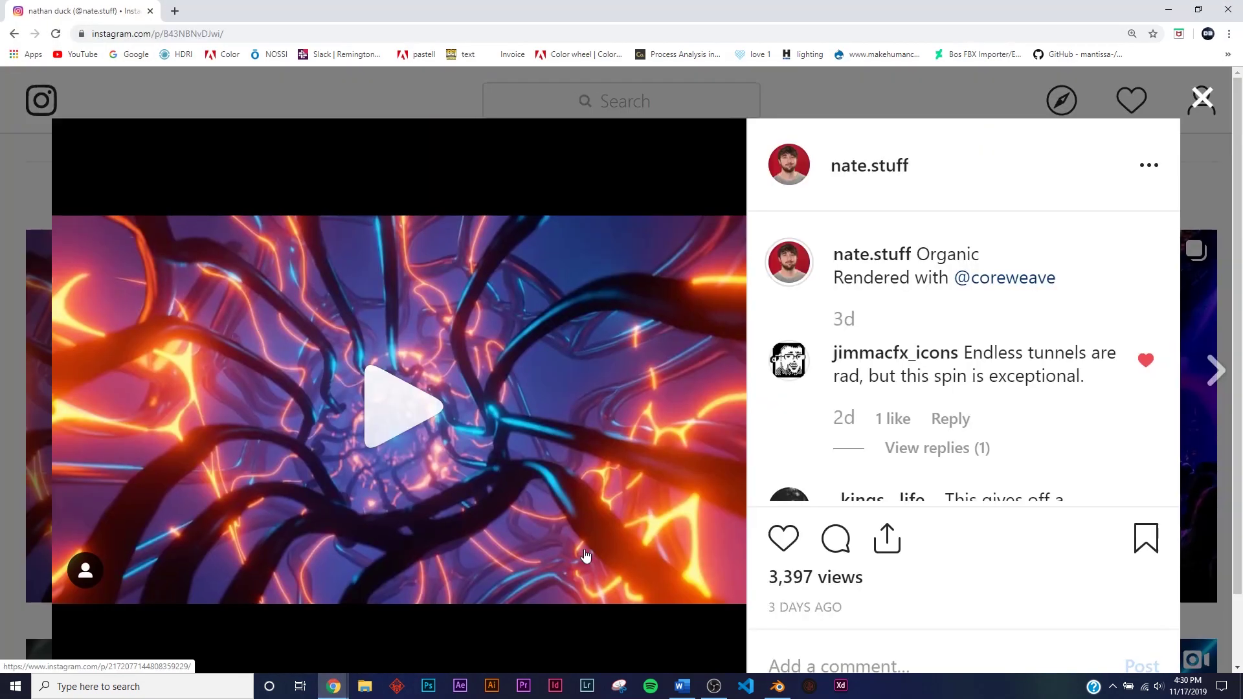
left_click(586, 554)
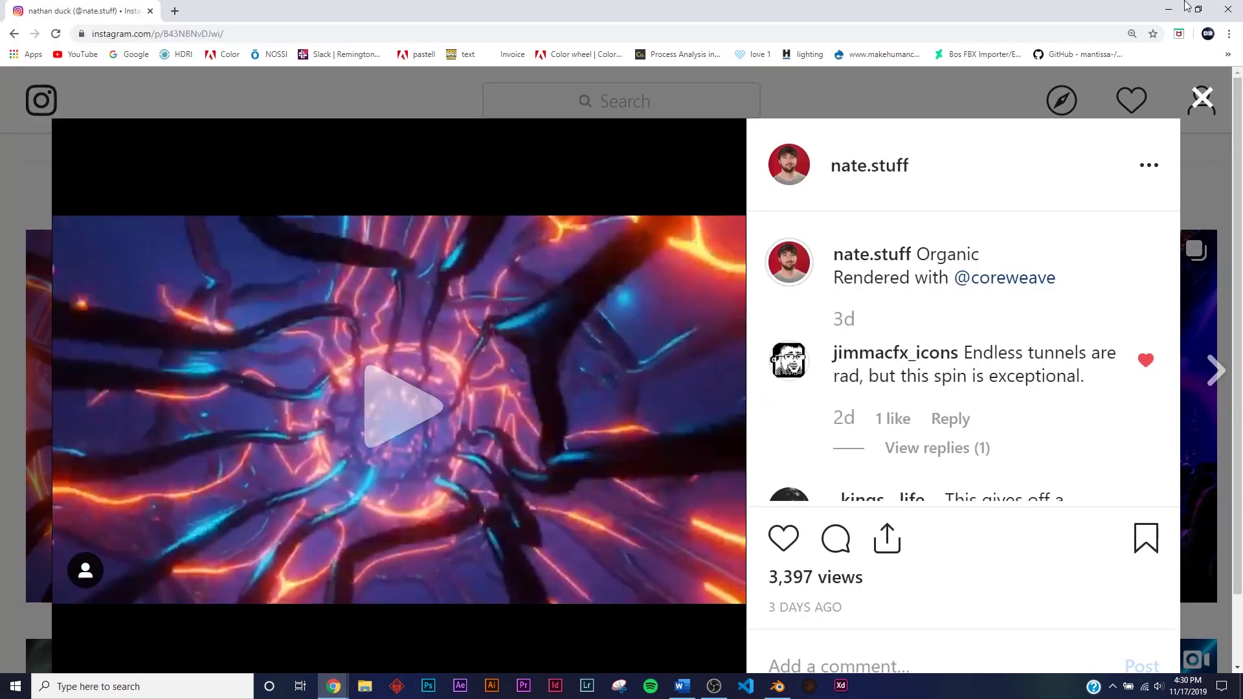
left_click(1168, 9)
- Subdivide the cylinder along its length with 58 loop cuts
middle_click_drag(492, 336, 403, 338)
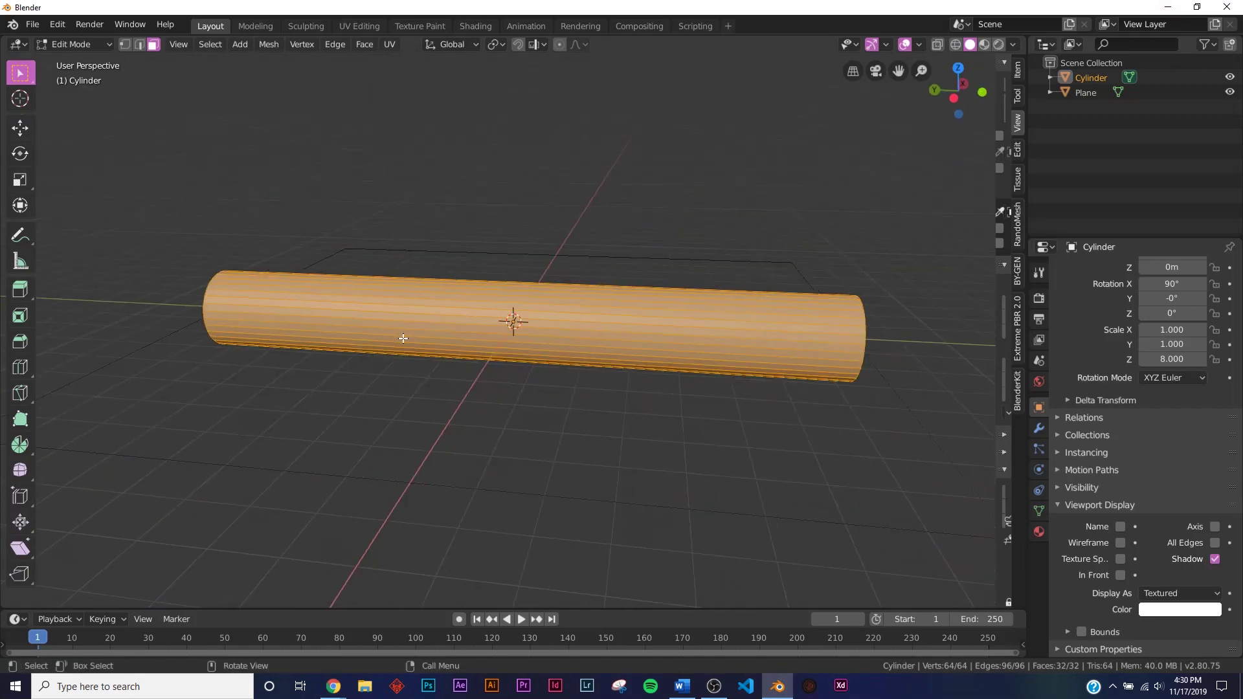
left_click(24, 374)
left_click(515, 315)
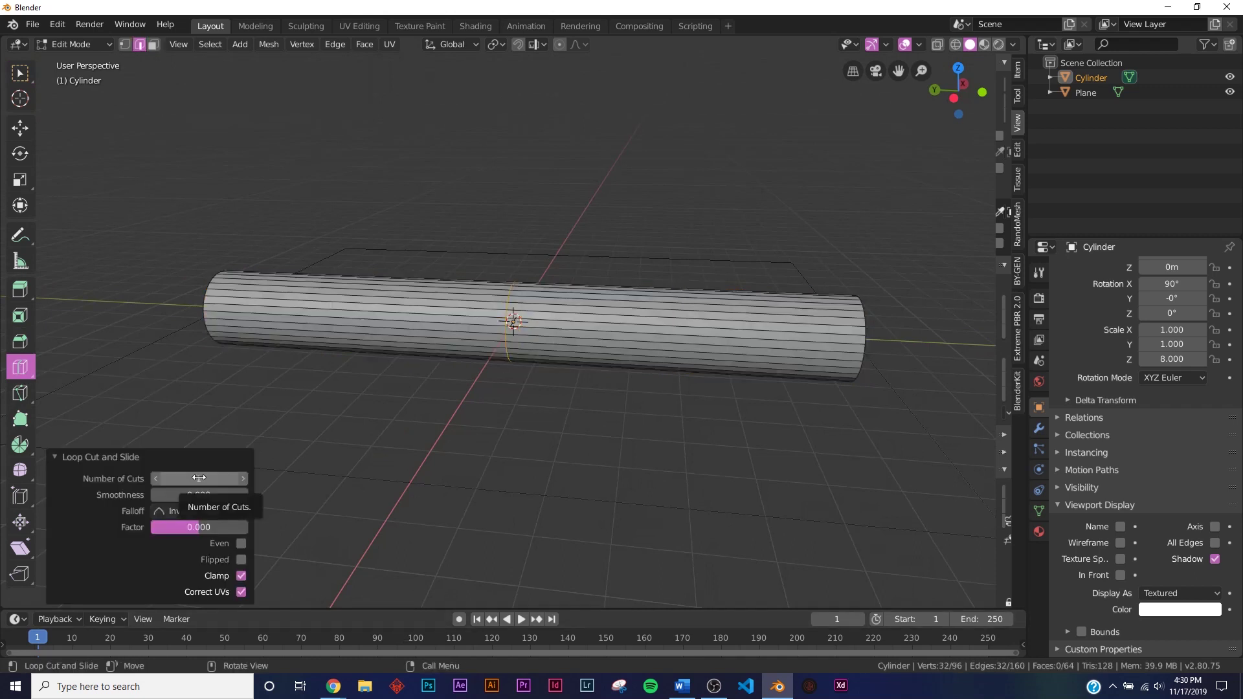
left_click_drag(199, 479, 294, 478)
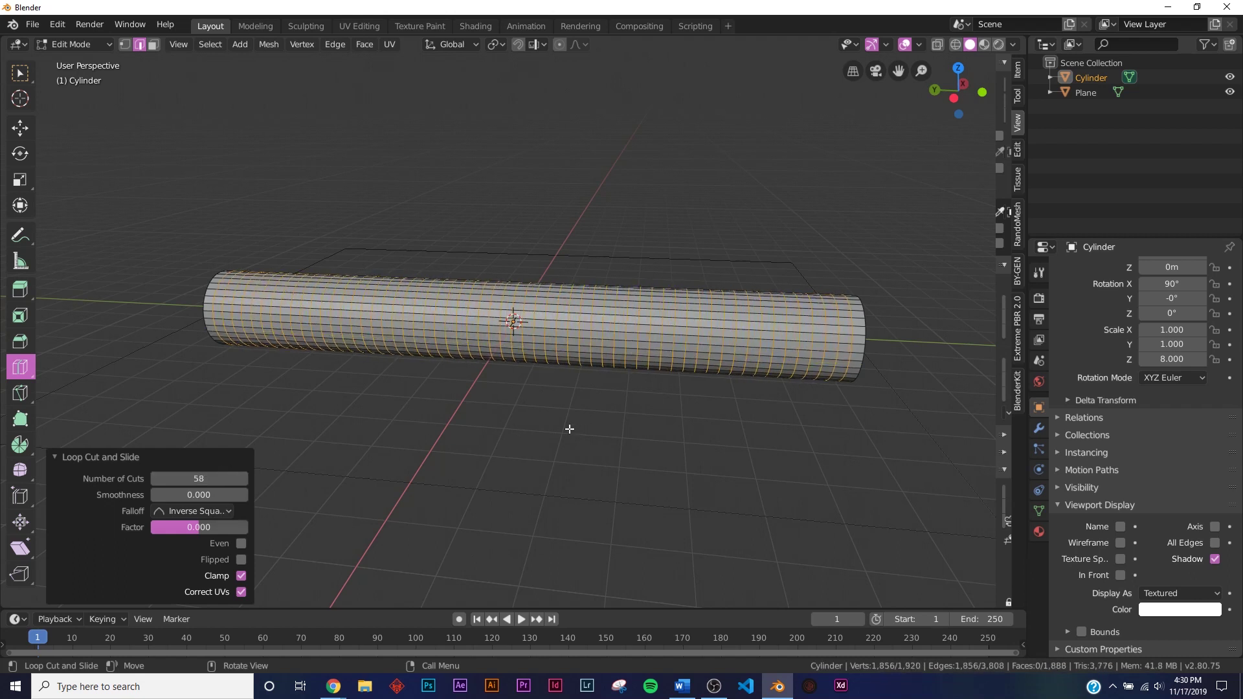
key("Tab")
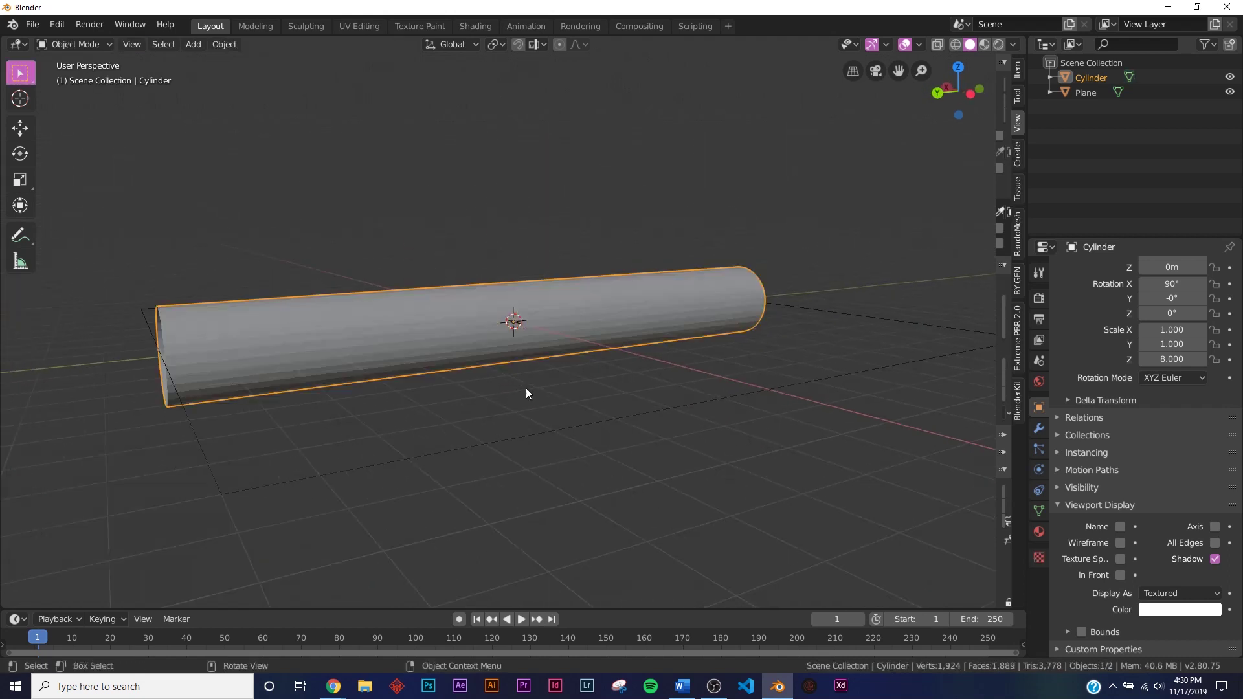
- Add a Decimate modifier to the cylinder in Object Mode and set it to Planar
key("Tab")
key("a")
middle_click_drag(458, 492, 580, 444)
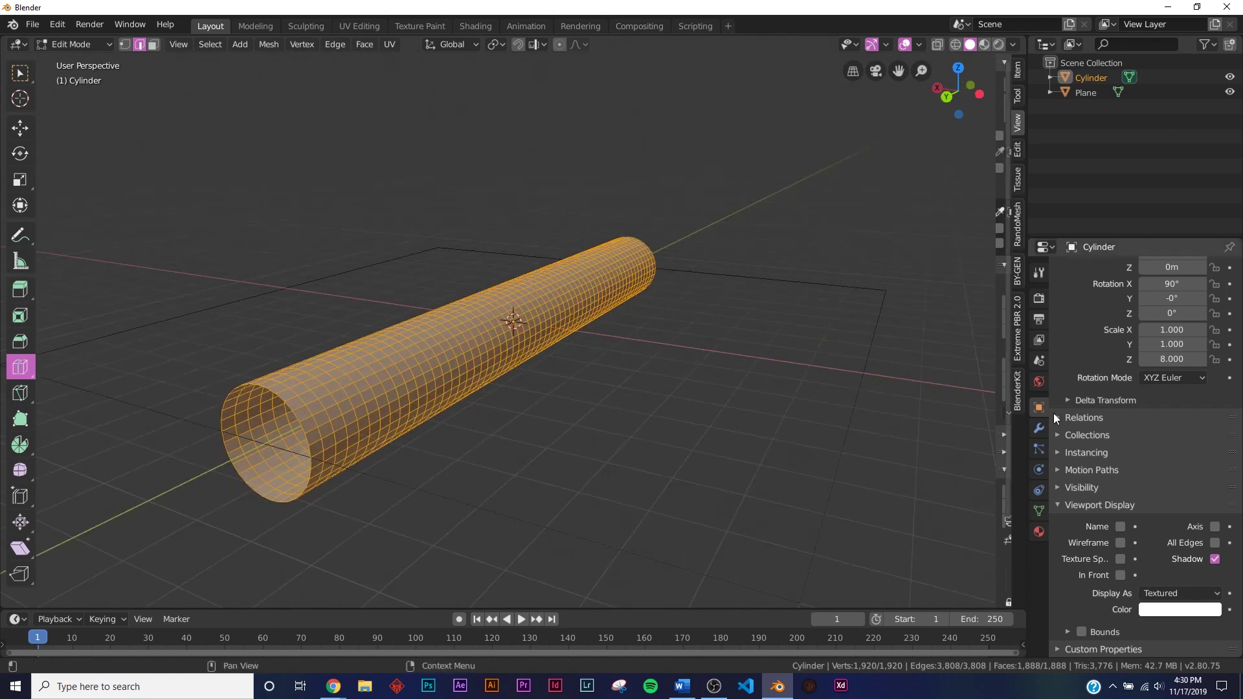
left_click(1039, 427)
left_click(1144, 271)
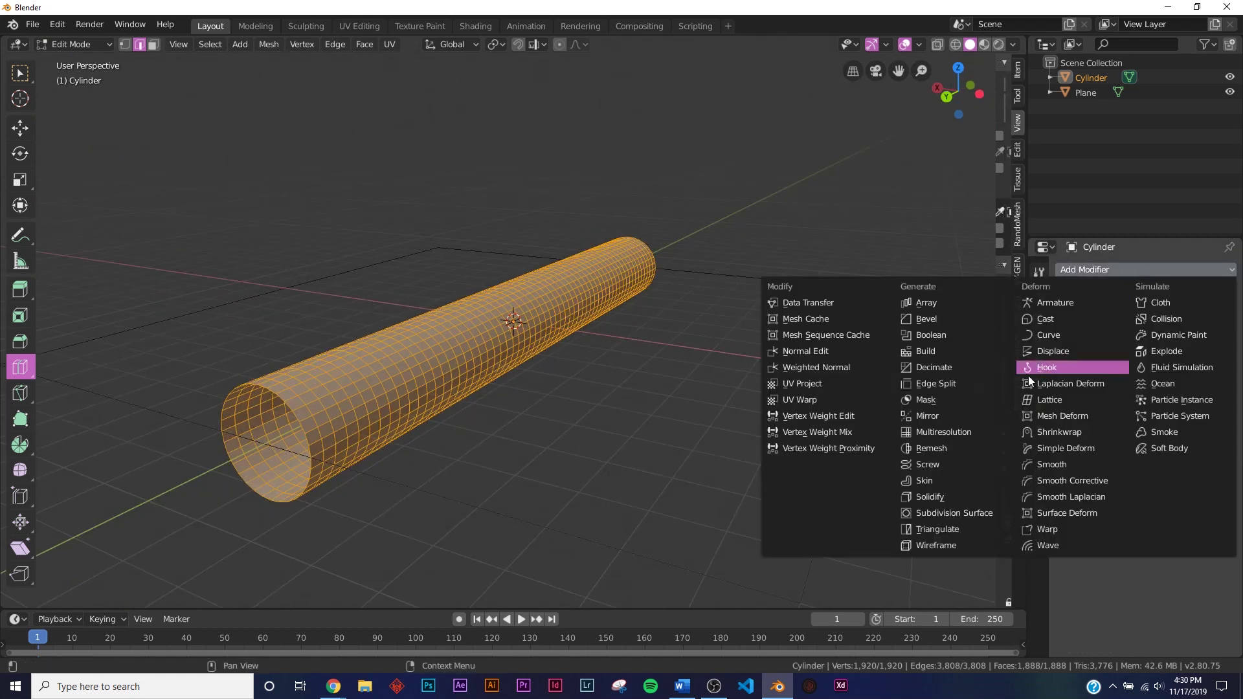
key("Tab")
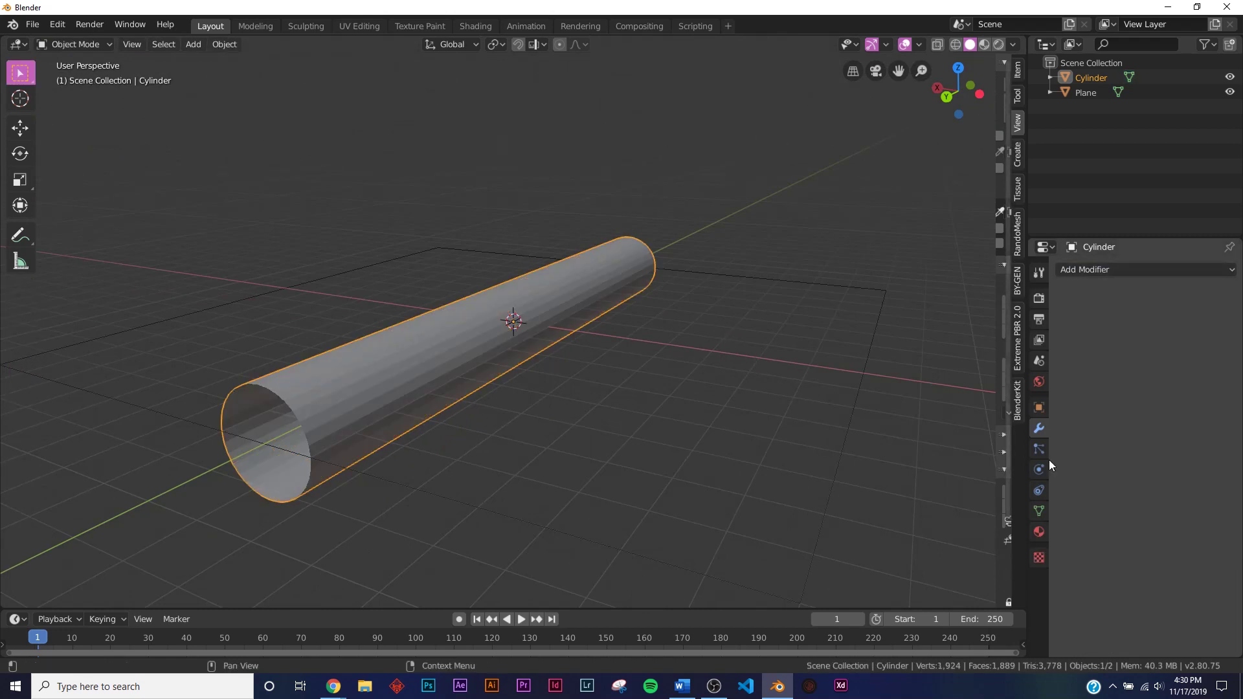
left_click(1101, 277)
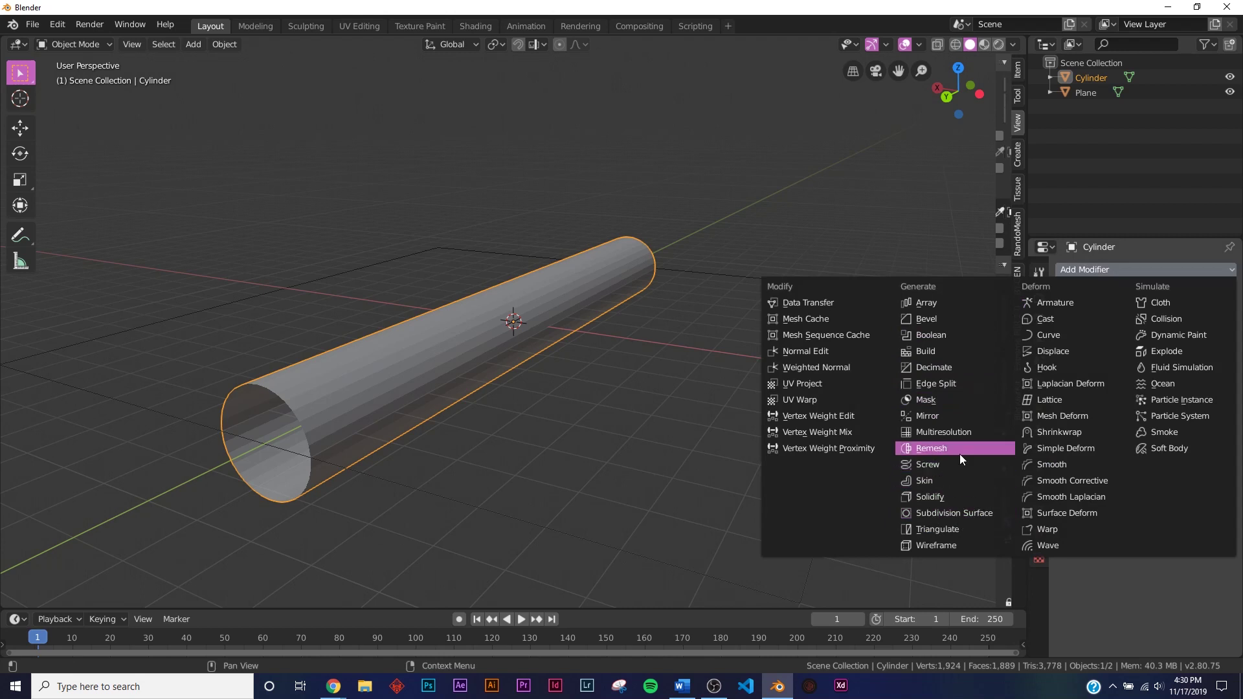
left_click(933, 367)
middle_click_drag(648, 376, 503, 379)
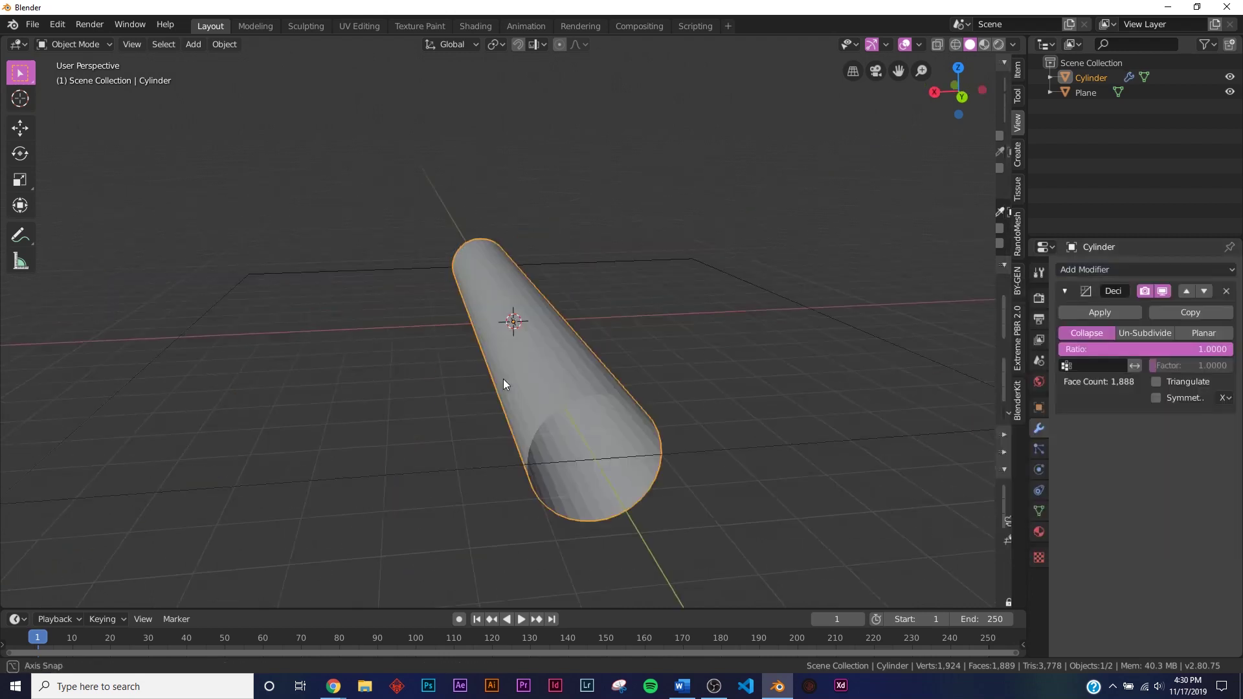
left_click(1190, 334)
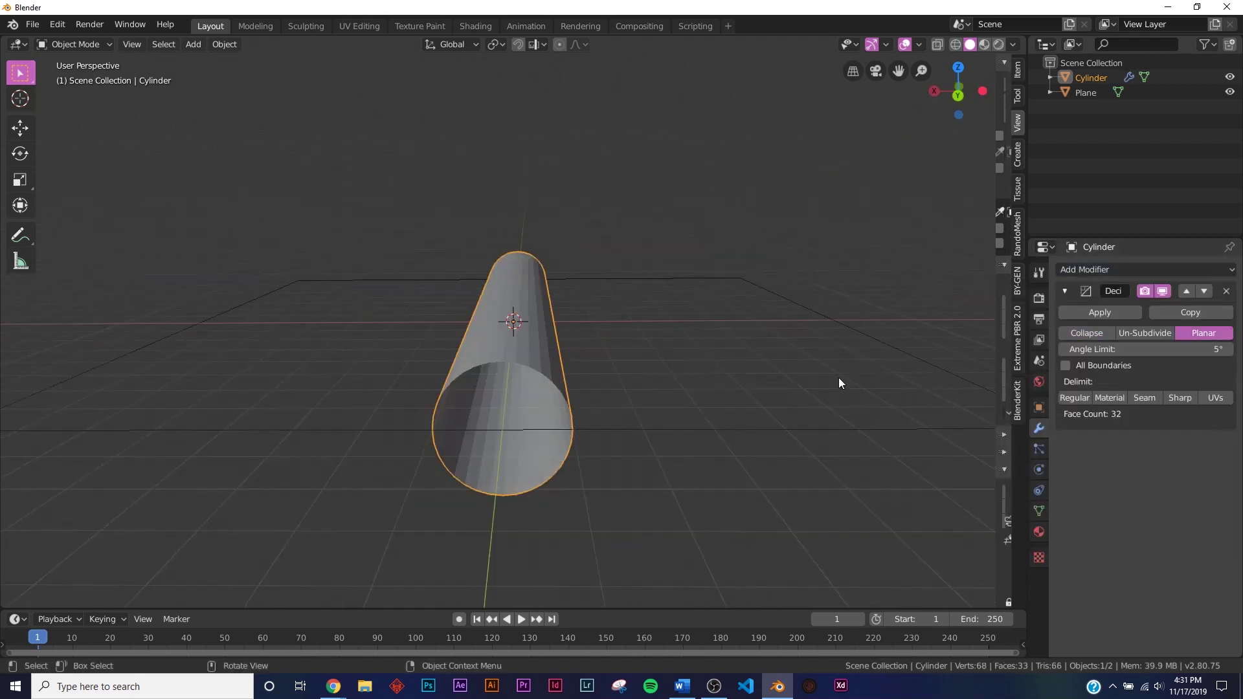
- Undo the Decimate modifier and turn on the Wireframe viewport display for the cylinder
middle_click_drag(838, 378, 612, 368)
left_click(1039, 407)
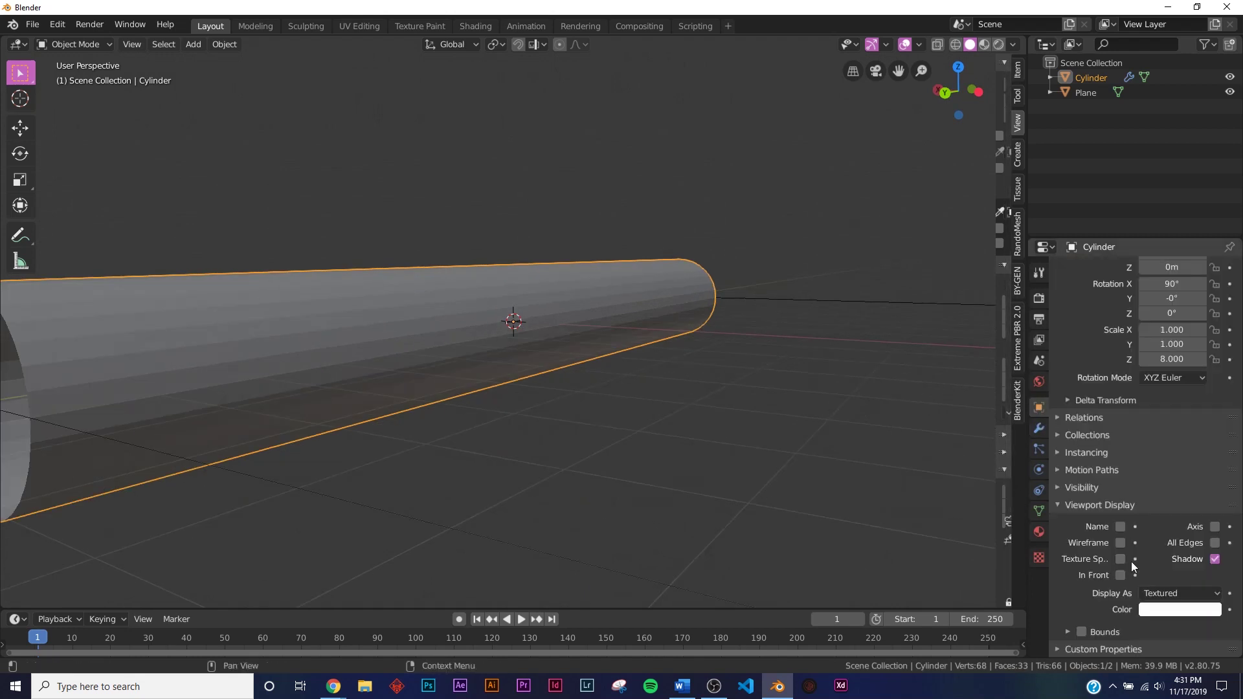
left_click(1120, 542)
middle_click_drag(538, 361, 906, 466)
key("ctrl+z")
left_click(1117, 542)
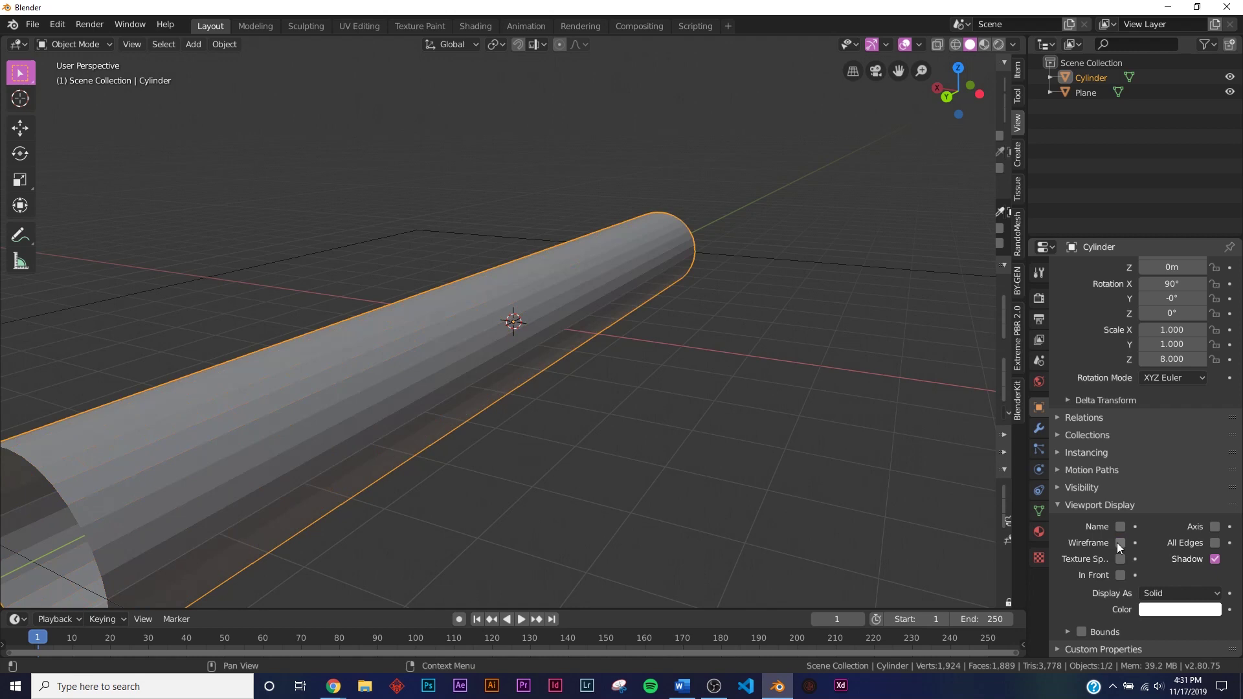
left_click(1116, 543)
middle_click_drag(375, 365, 491, 413)
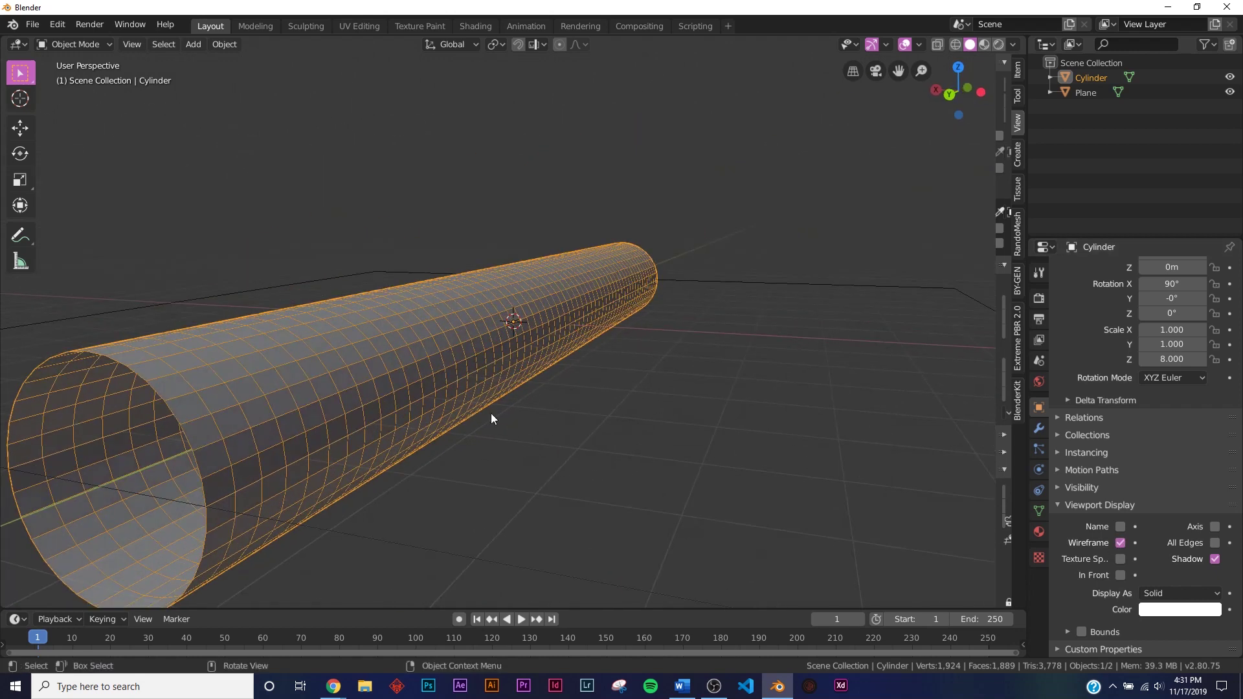
- Try a Decimate modifier set to Planar on the subdivided cylinder, and remove it again
left_click(1039, 428)
left_click(1155, 269)
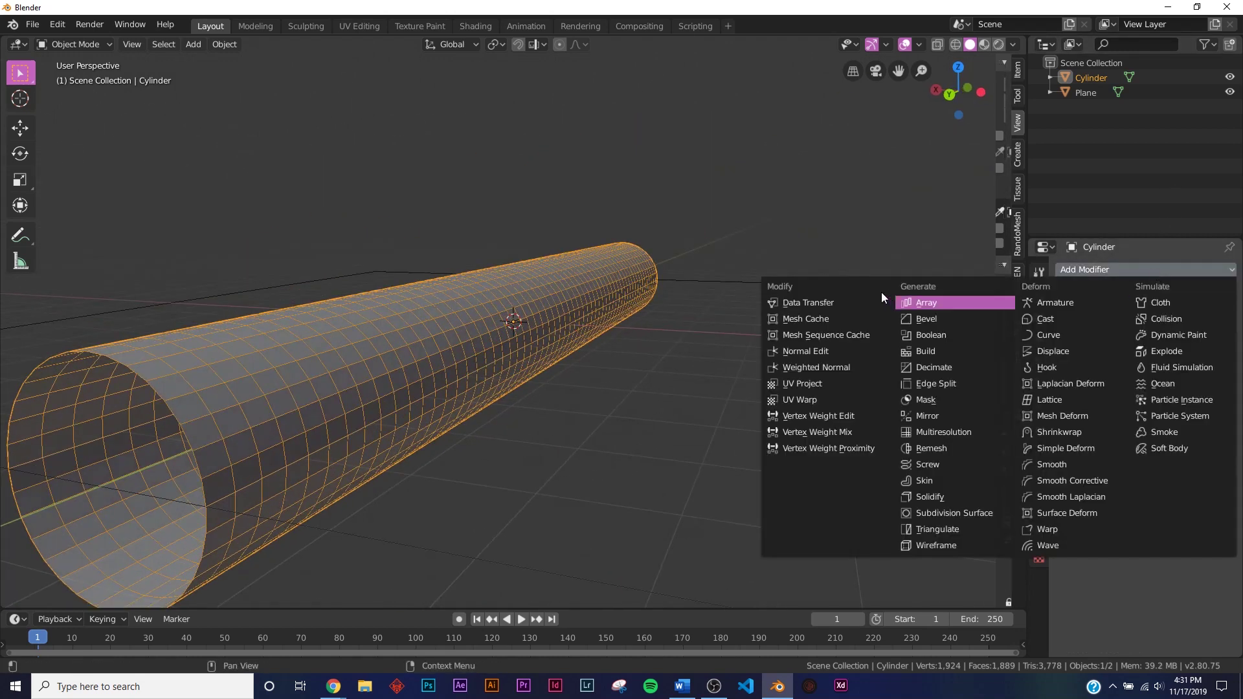
left_click(932, 367)
left_click(1213, 335)
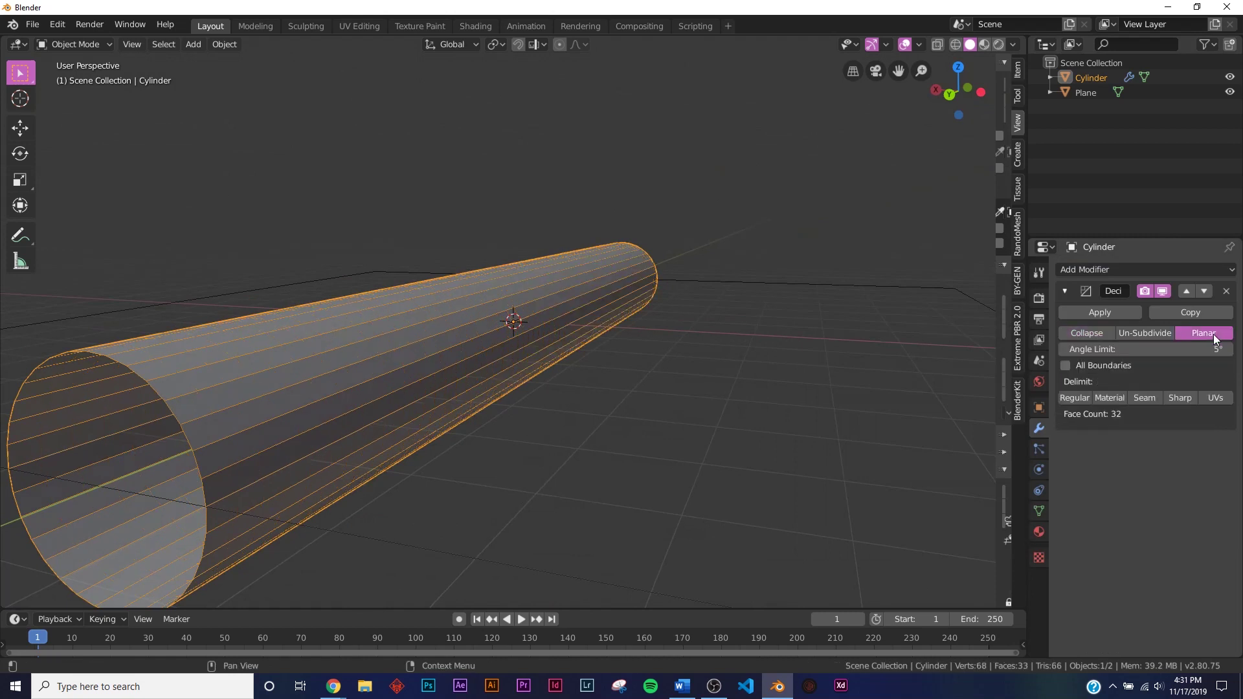
middle_click_drag(939, 372, 185, 121)
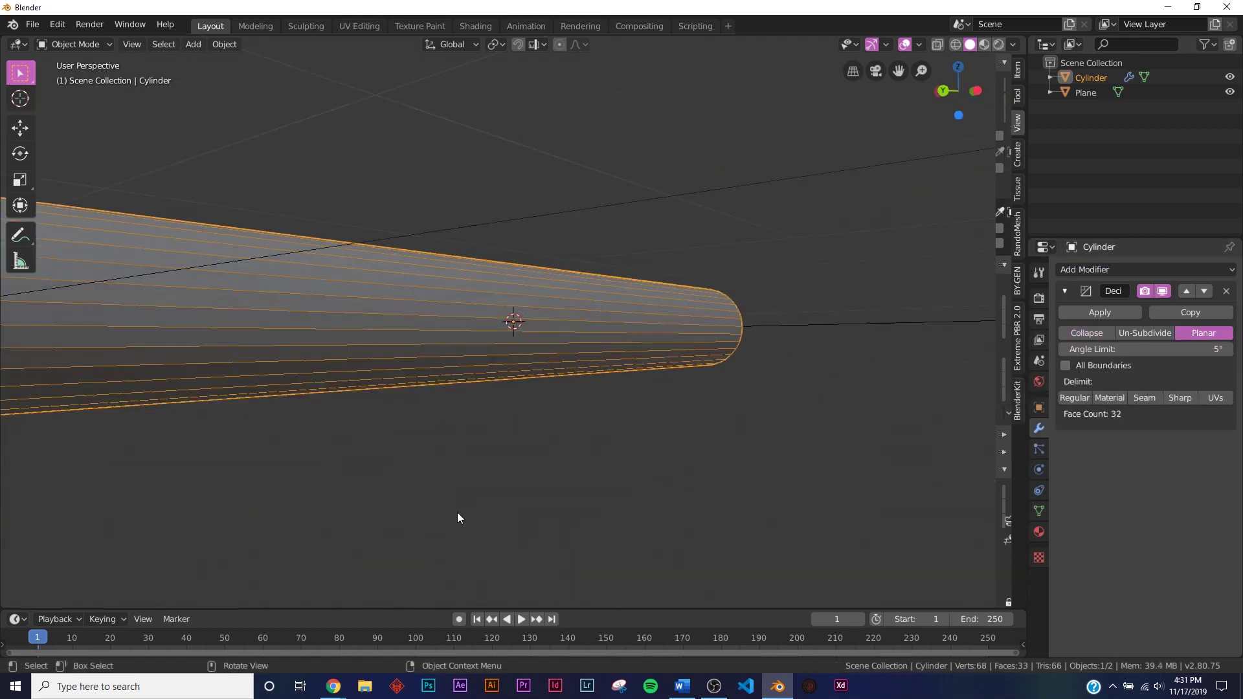
middle_click_drag(457, 512, 487, 518)
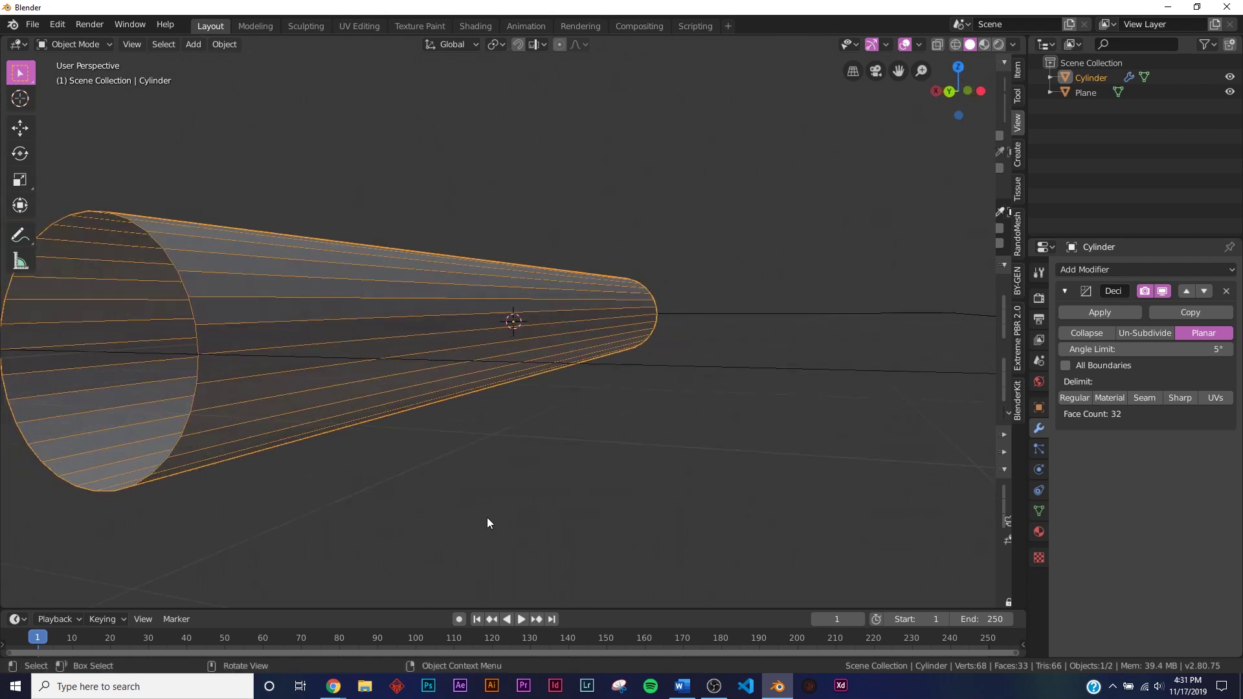
mouse_move(1150, 348)
left_mouse_down()
mouse_move(1162, 347)
mouse_move(1150, 348)
left_mouse_up()
left_click(1226, 290)
- Add a Displace modifier to the cylinder
middle_click_drag(563, 408, 634, 369)
left_click(1135, 269)
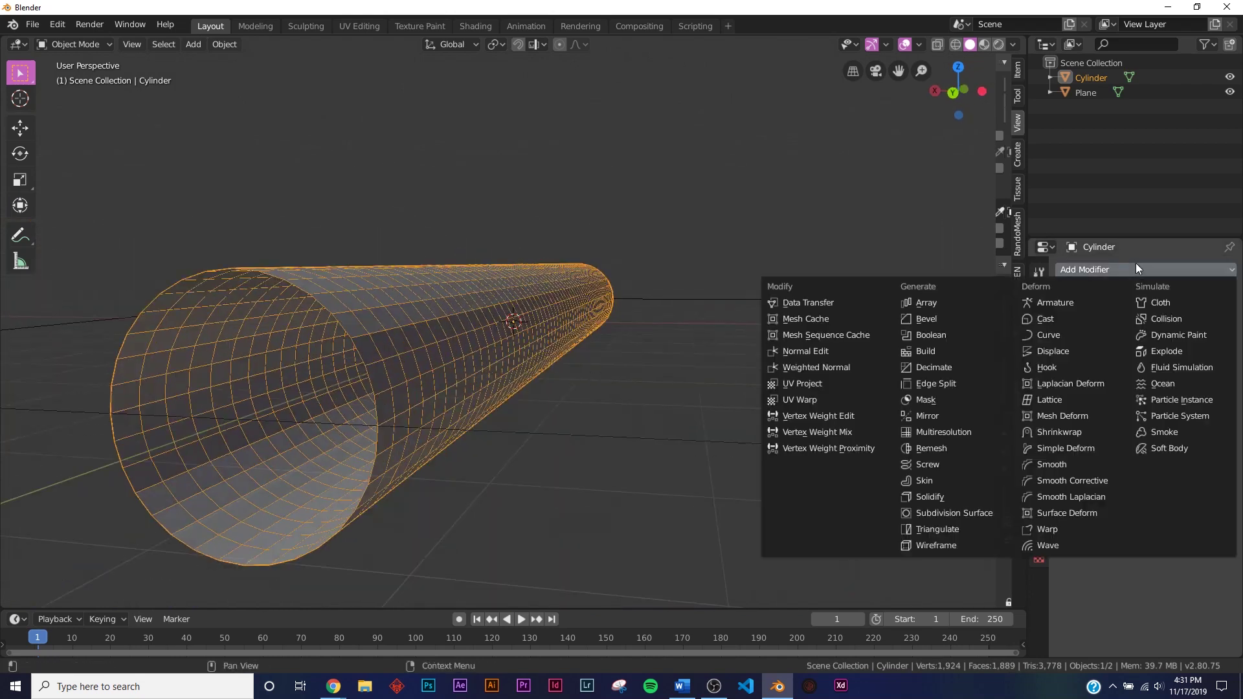
left_click(1089, 358)
middle_click_drag(589, 376, 621, 350)
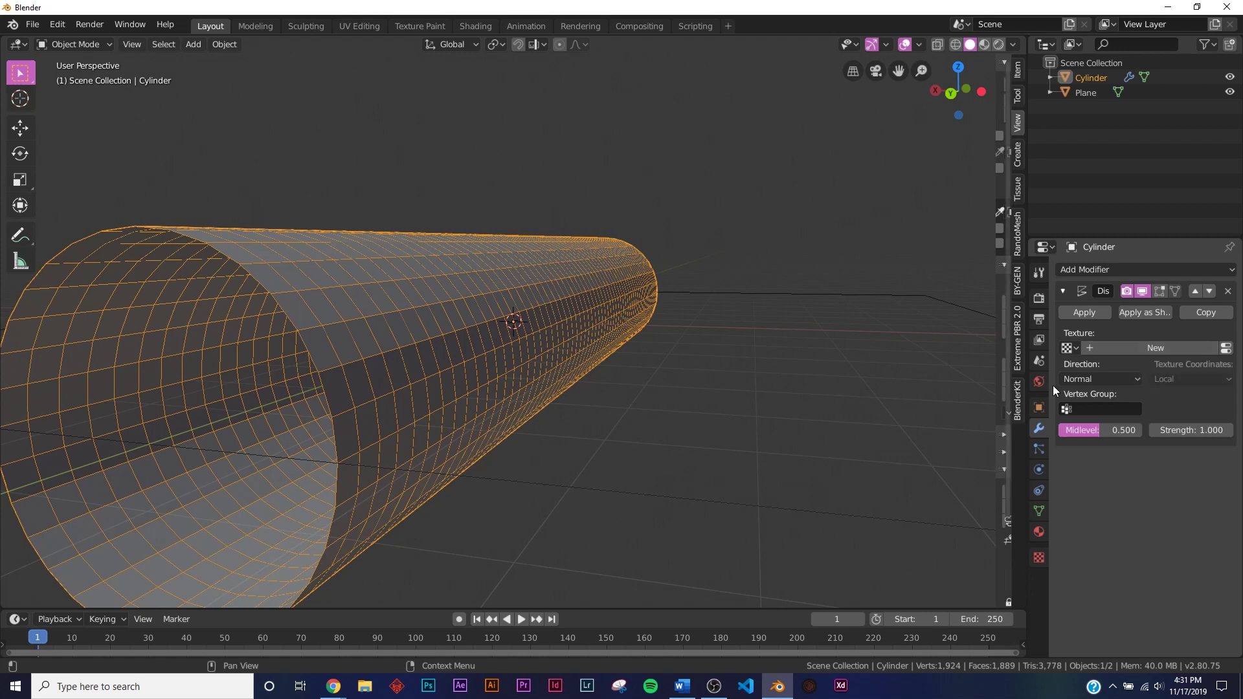
middle_click_drag(874, 427, 729, 444)
middle_click_drag(592, 448, 295, 483)
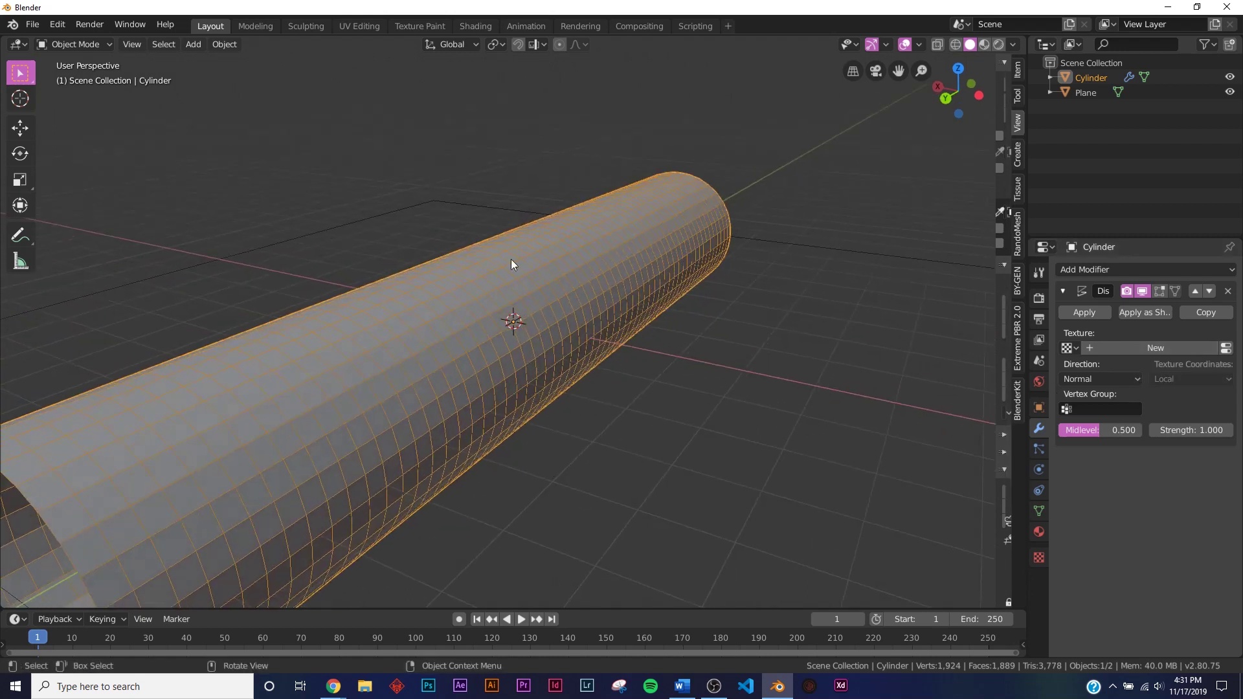
middle_click_drag(849, 222, 305, 476)
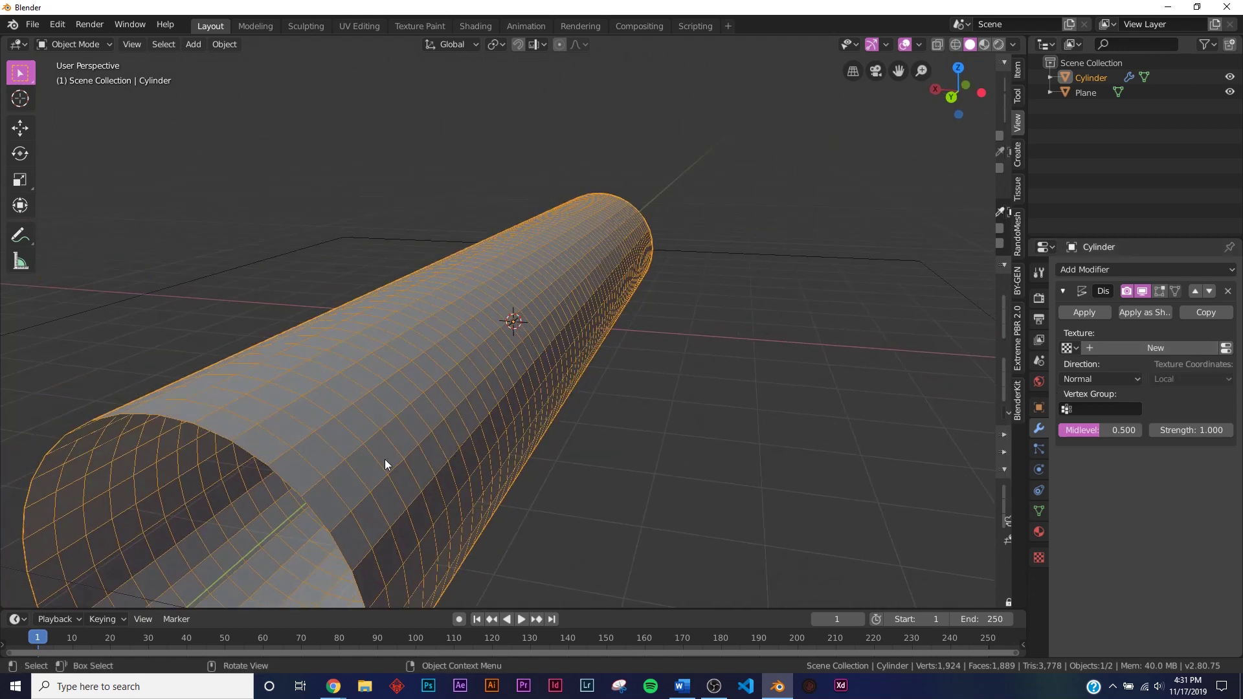
- Create a new texture for the Displace modifier and set its type to Clouds
left_click(1184, 348)
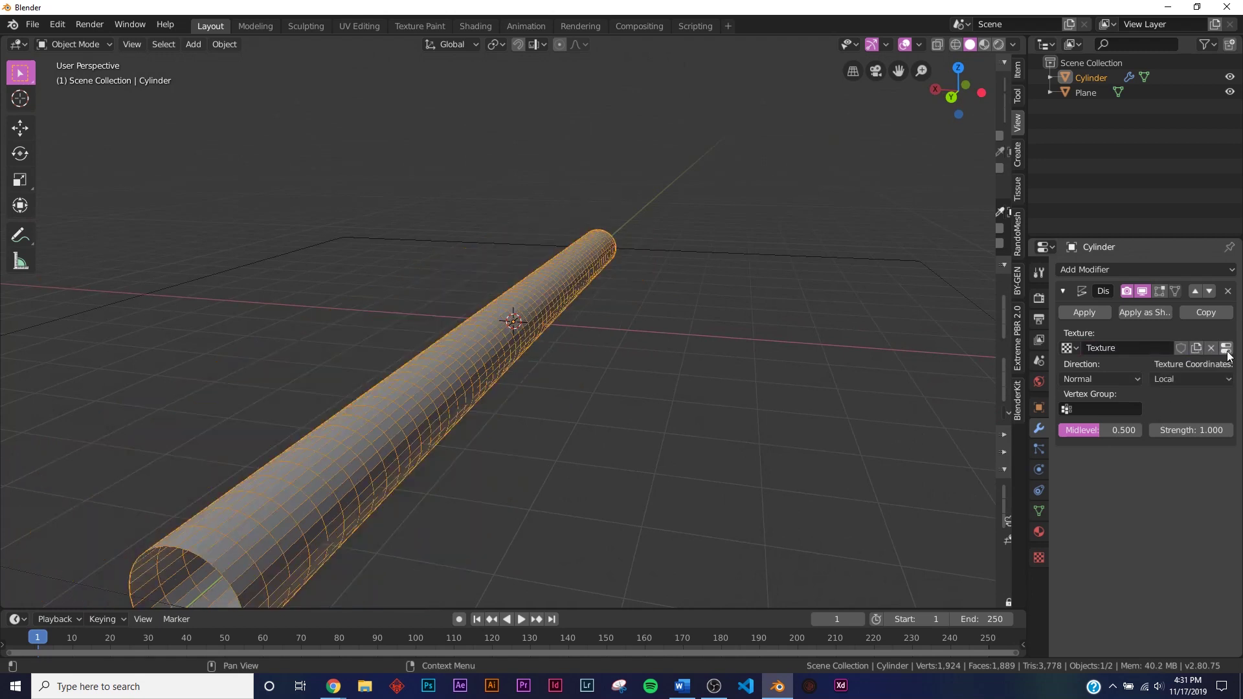
left_click(1226, 349)
left_click(1184, 314)
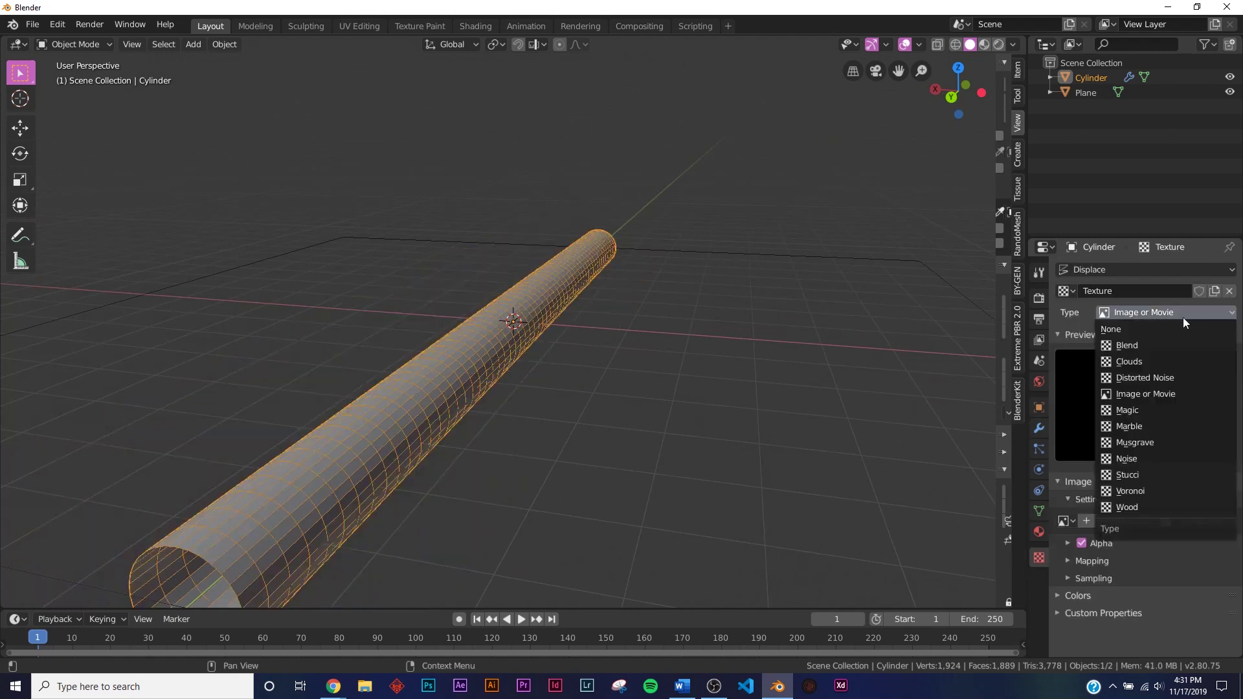
left_click(1164, 360)
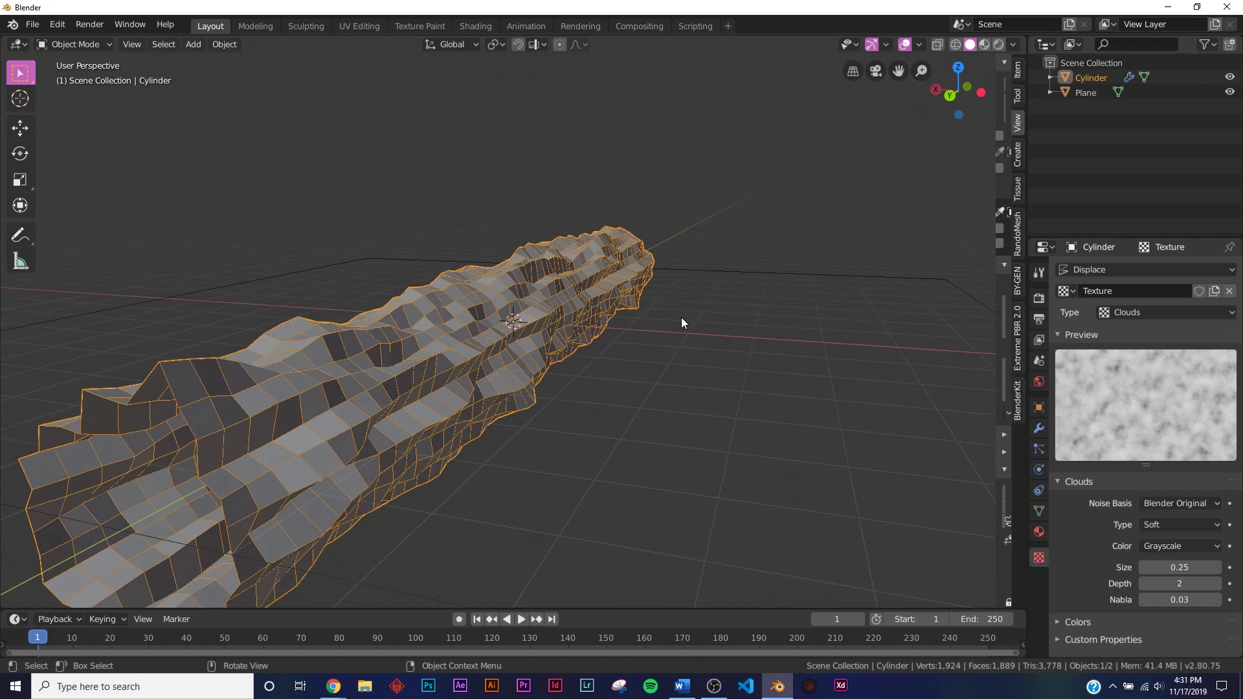
- Apply the scale of the cylinder
key("ctrl+a")
left_click(631, 342)
middle_click_drag(603, 417, 647, 395)
- Set the Clouds texture's depth to 0 and its size to 1.75 for broad, smooth bulges
left_click_drag(1185, 584, 1087, 564)
left_click(1179, 567)
type("2")
key("Return")
middle_click_drag(598, 308, 614, 303)
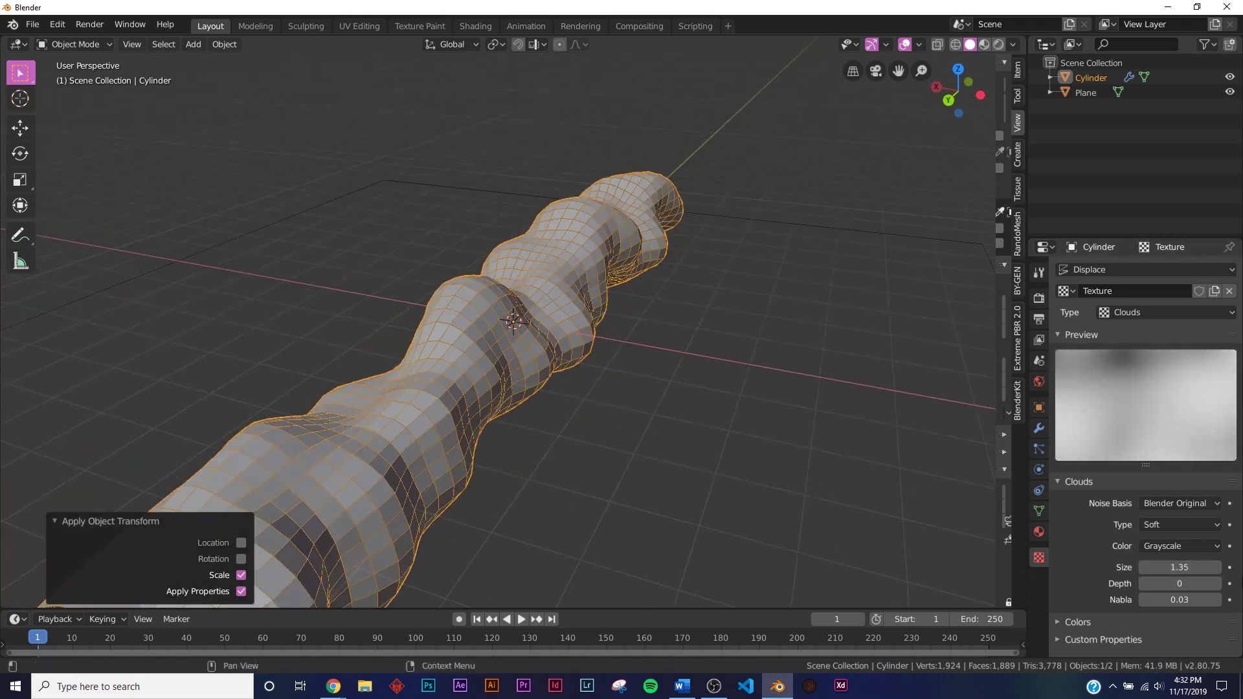
left_click_drag(1179, 567, 1216, 567)
middle_click_drag(583, 382, 602, 353)
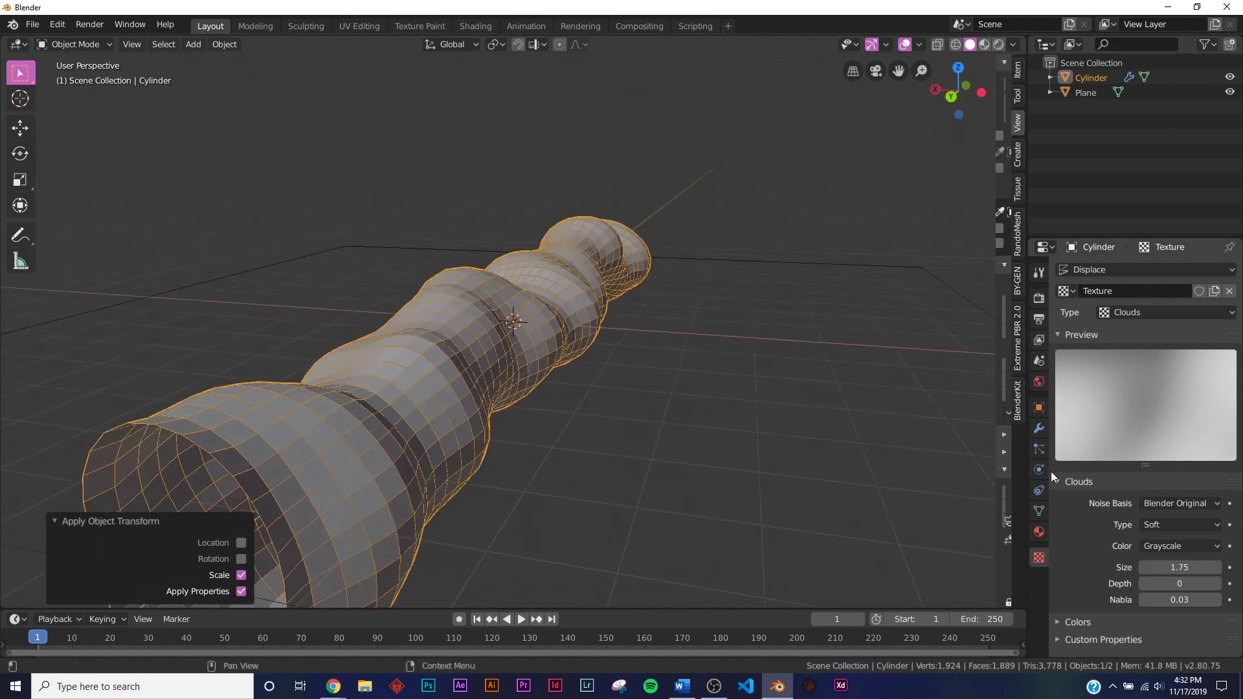
- Add a Decimate modifier after the Displace modifier, set to Planar with an angle limit of 14°
left_click(1039, 428)
left_click(1131, 271)
left_click(1131, 271)
left_click(1172, 265)
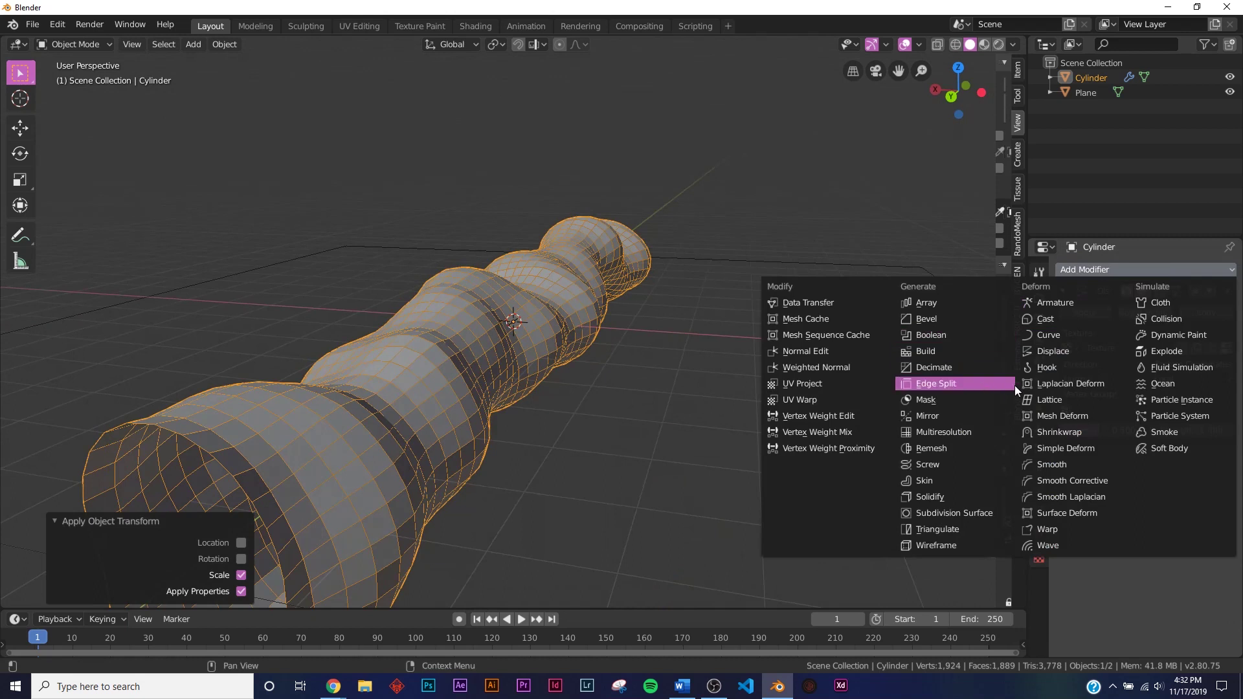
left_click(954, 367)
middle_click_drag(791, 370, 808, 349)
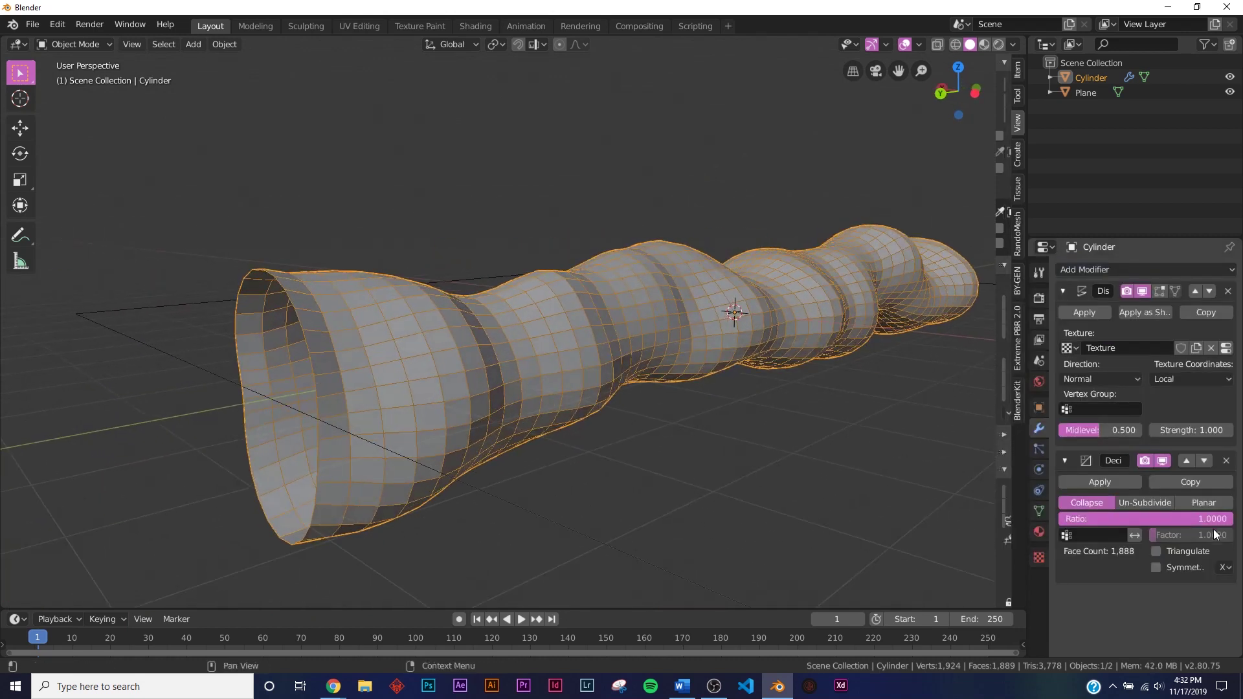
left_click(1203, 502)
middle_click_drag(583, 395, 553, 350)
left_click_drag(1139, 518, 1204, 518)
middle_click_drag(515, 370, 557, 347)
- Add a Wireframe modifier to turn the decimated tunnel into a lattice of struts
left_click(1105, 270)
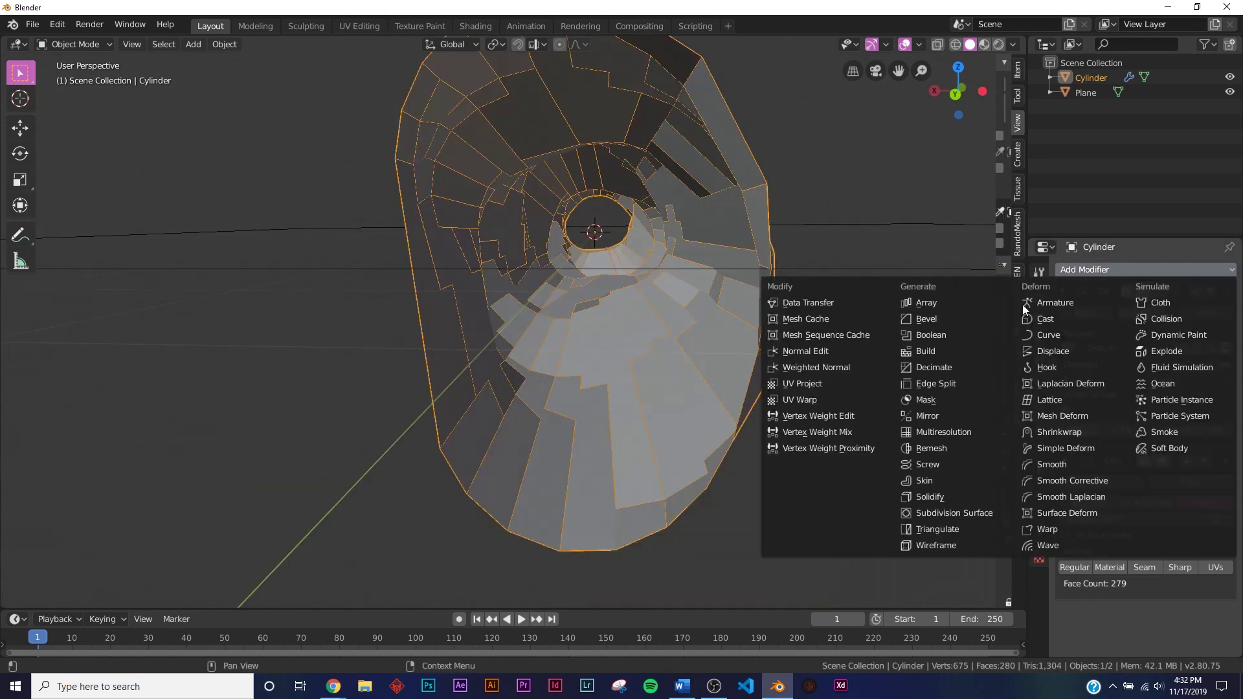
left_click(950, 544)
left_click(830, 415)
middle_click_drag(830, 453, 695, 360)
left_click(555, 247)
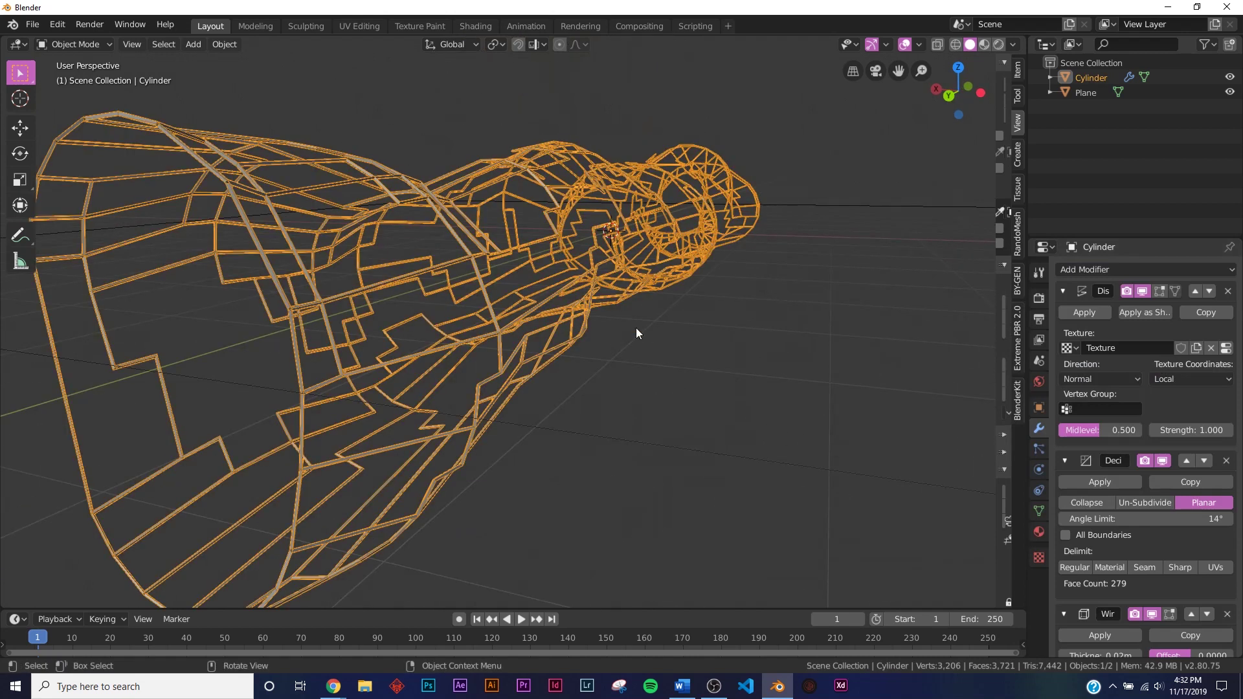
middle_click_drag(636, 332, 651, 346)
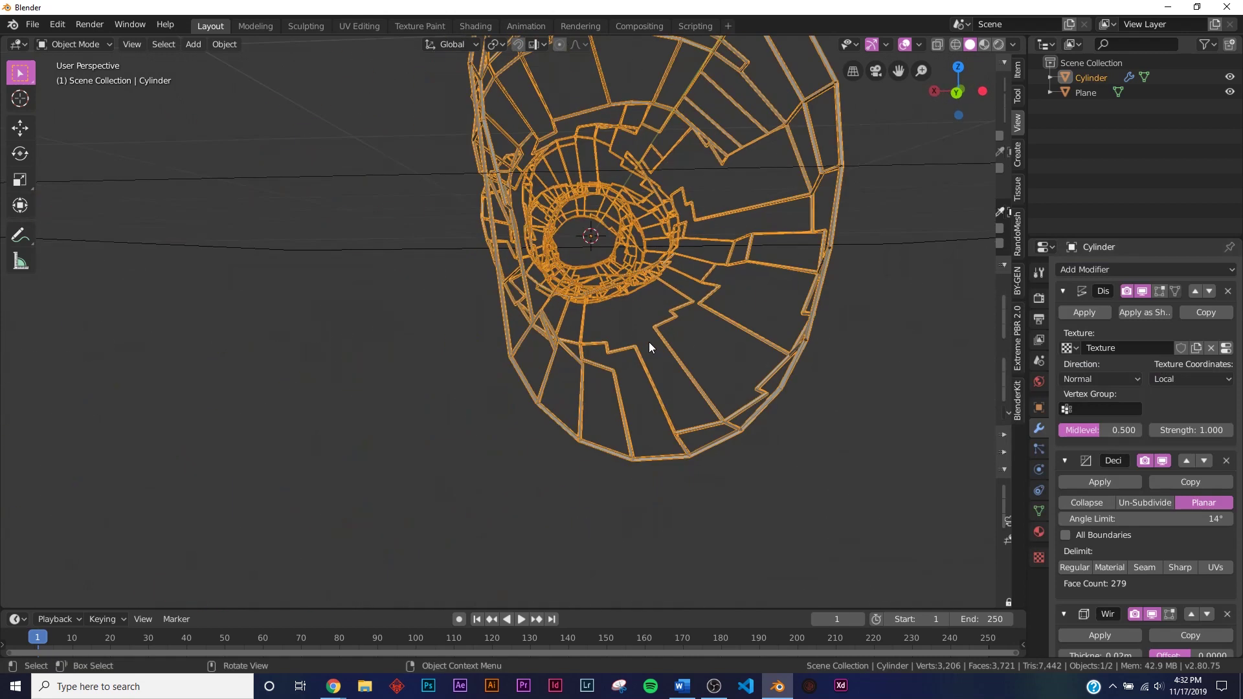
middle_click_drag(722, 285, 651, 330)
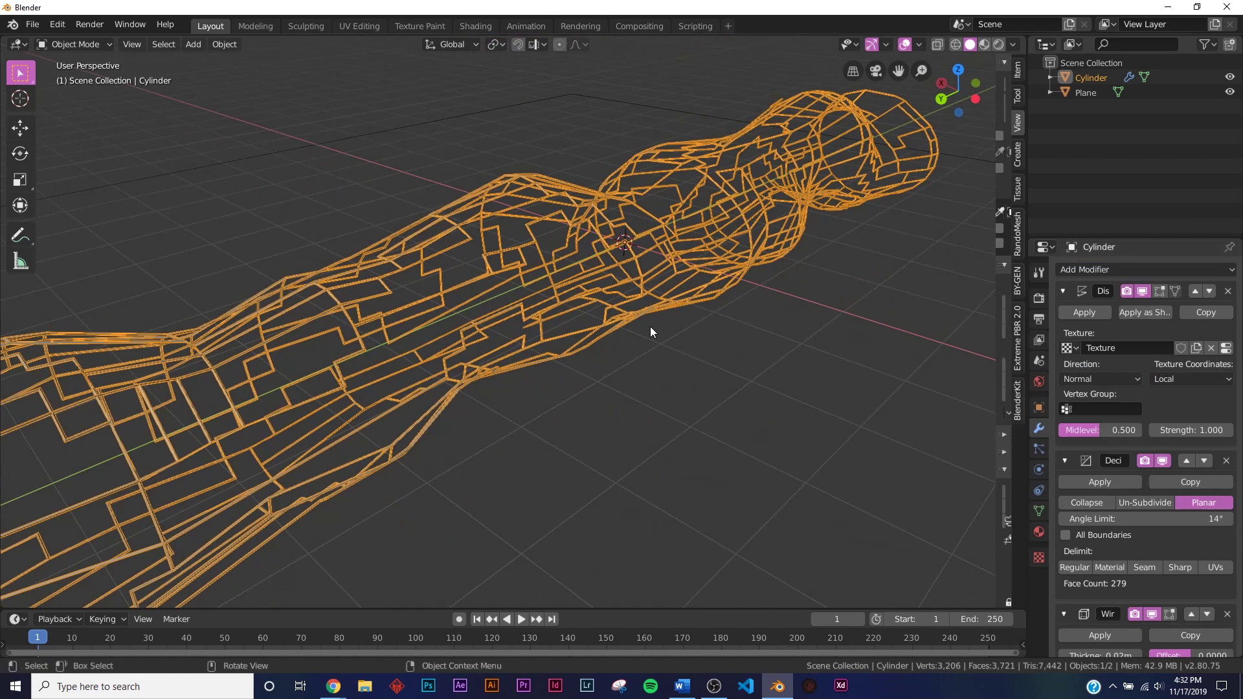
left_click(647, 390)
left_click(546, 302)
- Set the Wireframe modifier's thickness to 0.039 m
scroll(1132, 479, "down", 4)
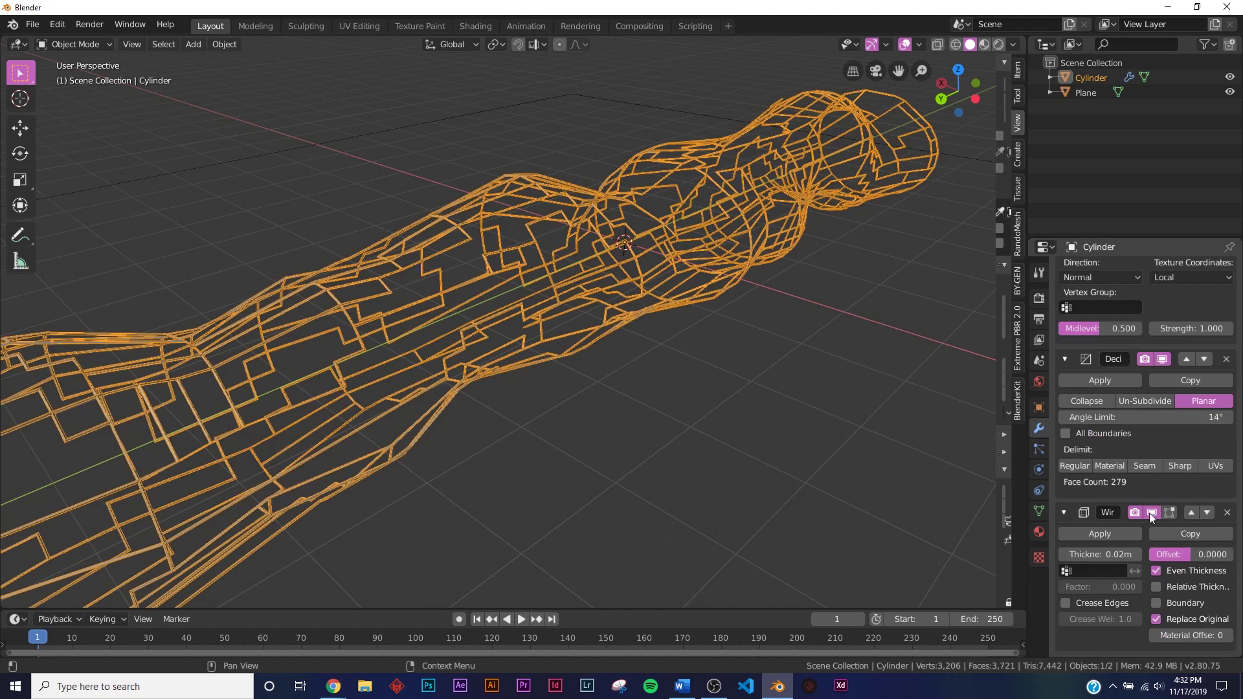
left_click_drag(1124, 562, 1179, 562)
middle_click_drag(538, 382, 650, 439)
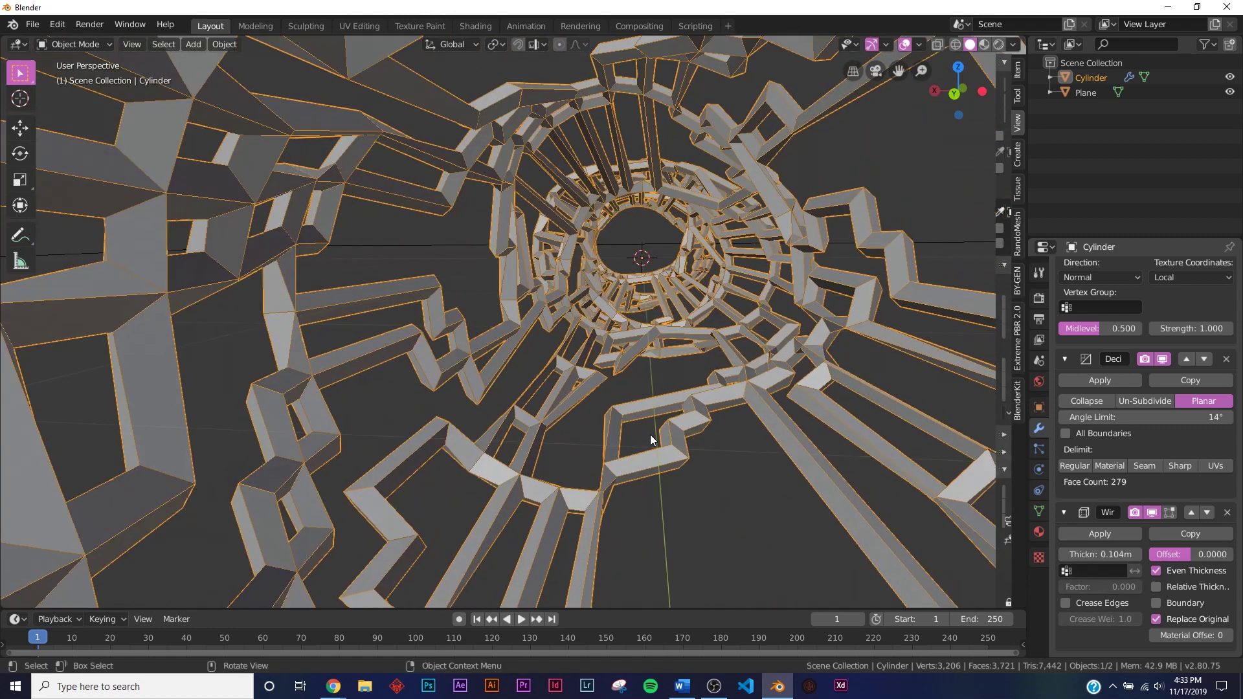
middle_click_drag(720, 392, 1094, 501)
mouse_move(1108, 555)
left_mouse_down()
mouse_move(1068, 554)
mouse_move(1108, 562)
left_mouse_up()
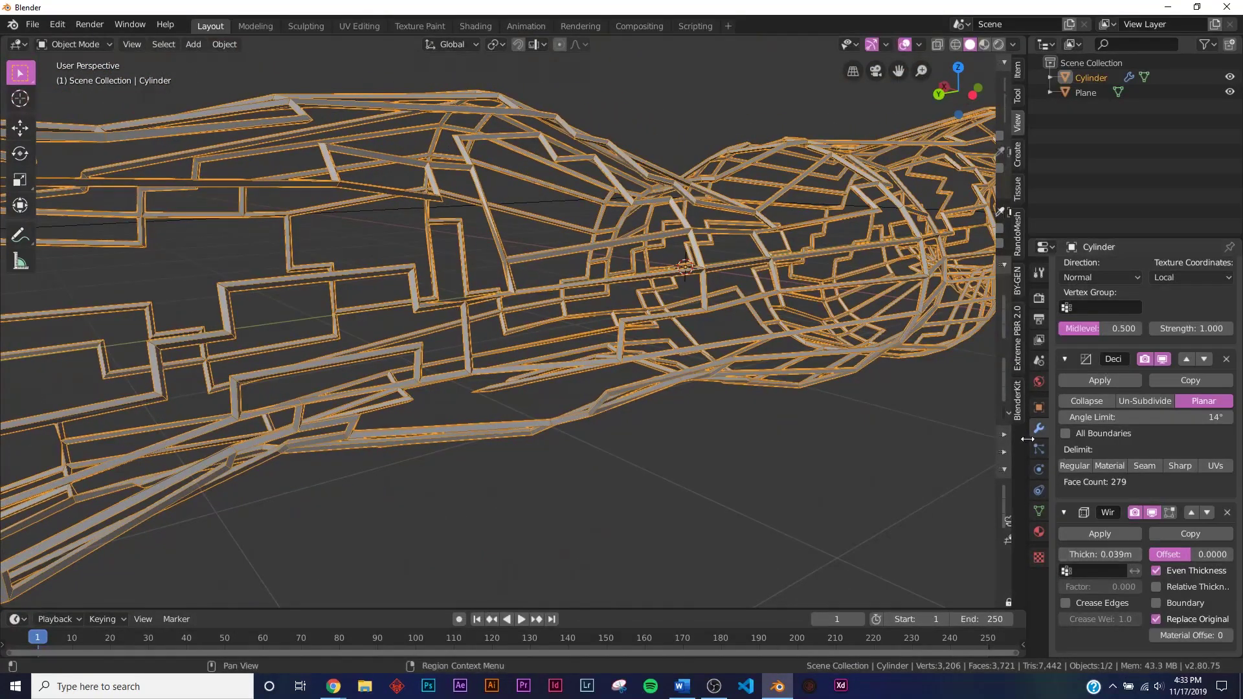
- Turn off the cylinder's Wireframe viewport display and return to its modifiers
left_click(1036, 408)
middle_click_drag(871, 517, 584, 371)
left_click(1036, 431)
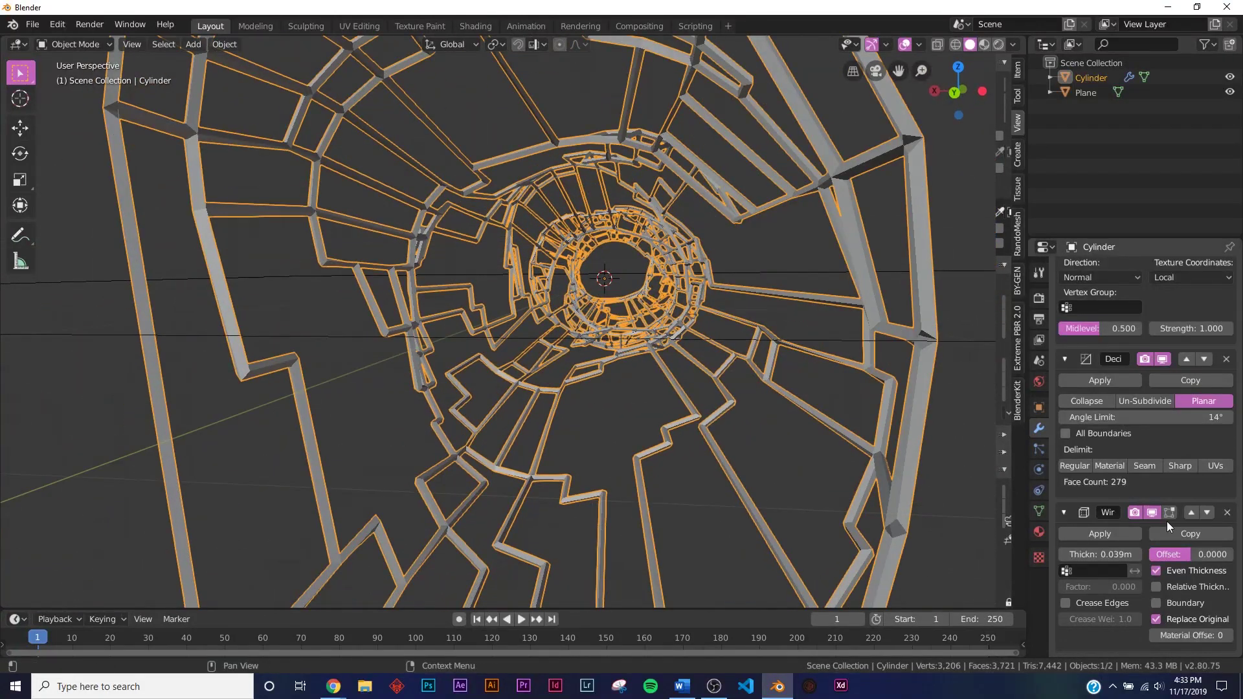
- Add a Smooth modifier to the cylinder with a repeat of 11
scroll(1166, 522, "up", 4)
left_click(1094, 271)
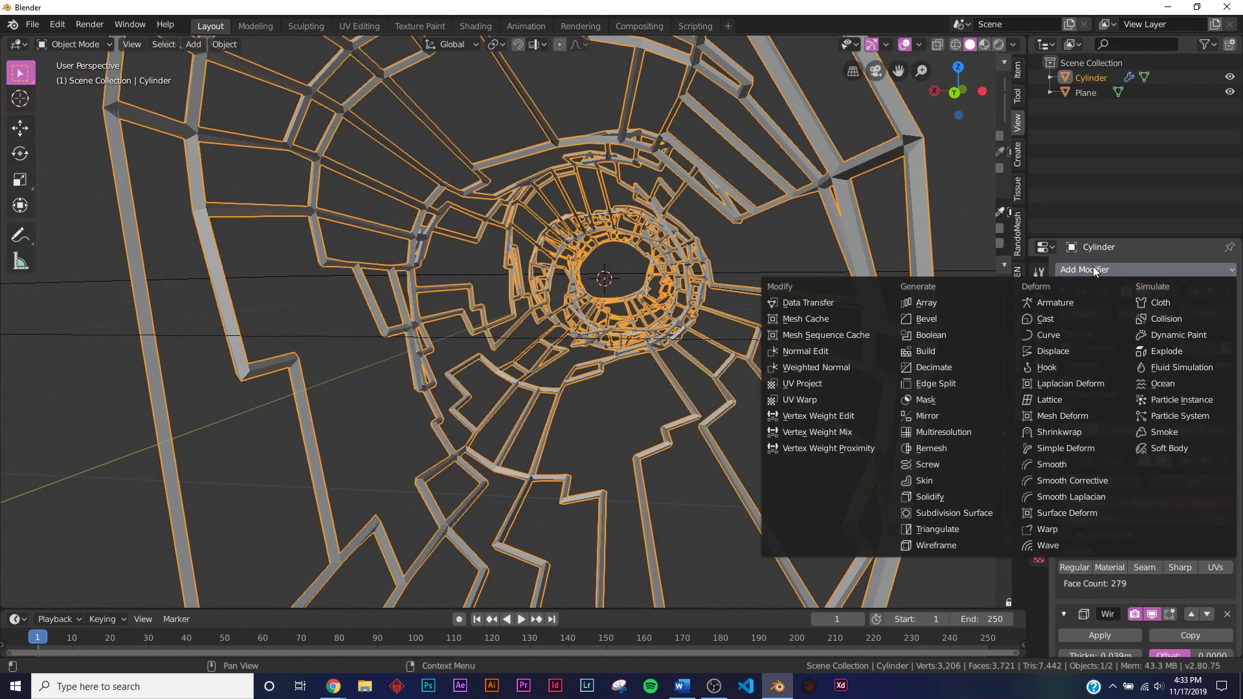
left_click(1088, 462)
scroll(1104, 576, "down", 7)
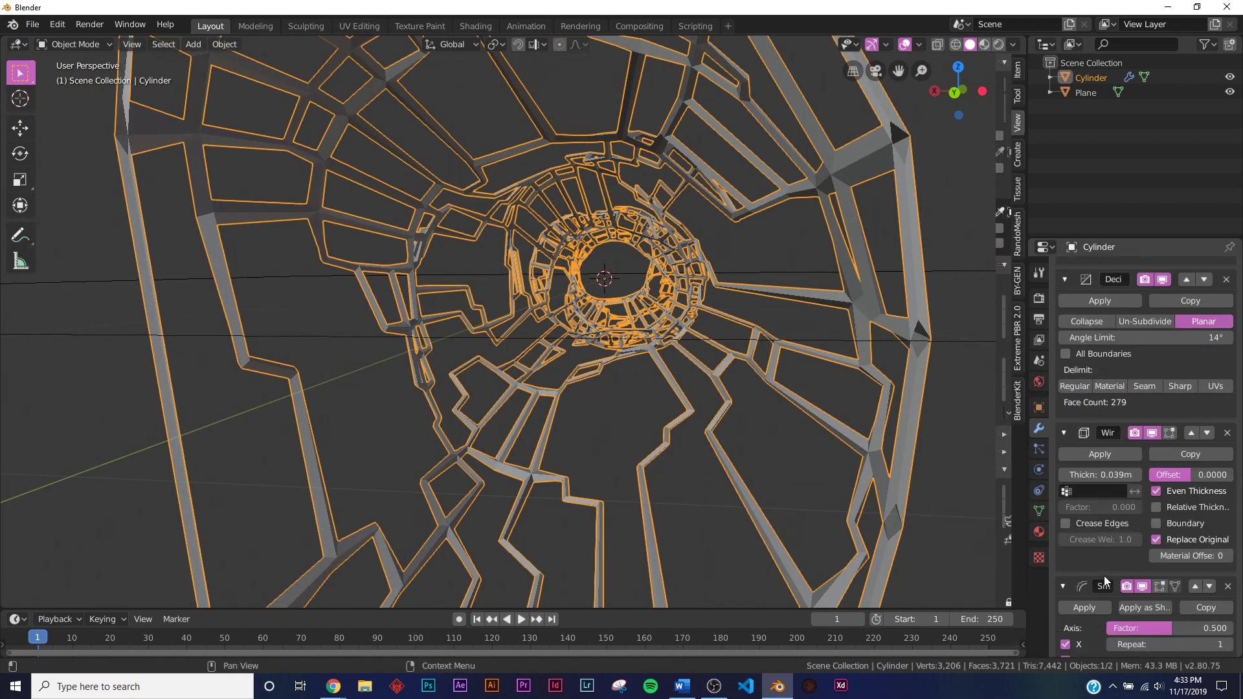
left_click_drag(1159, 603, 1217, 603)
middle_click_drag(647, 376, 790, 429)
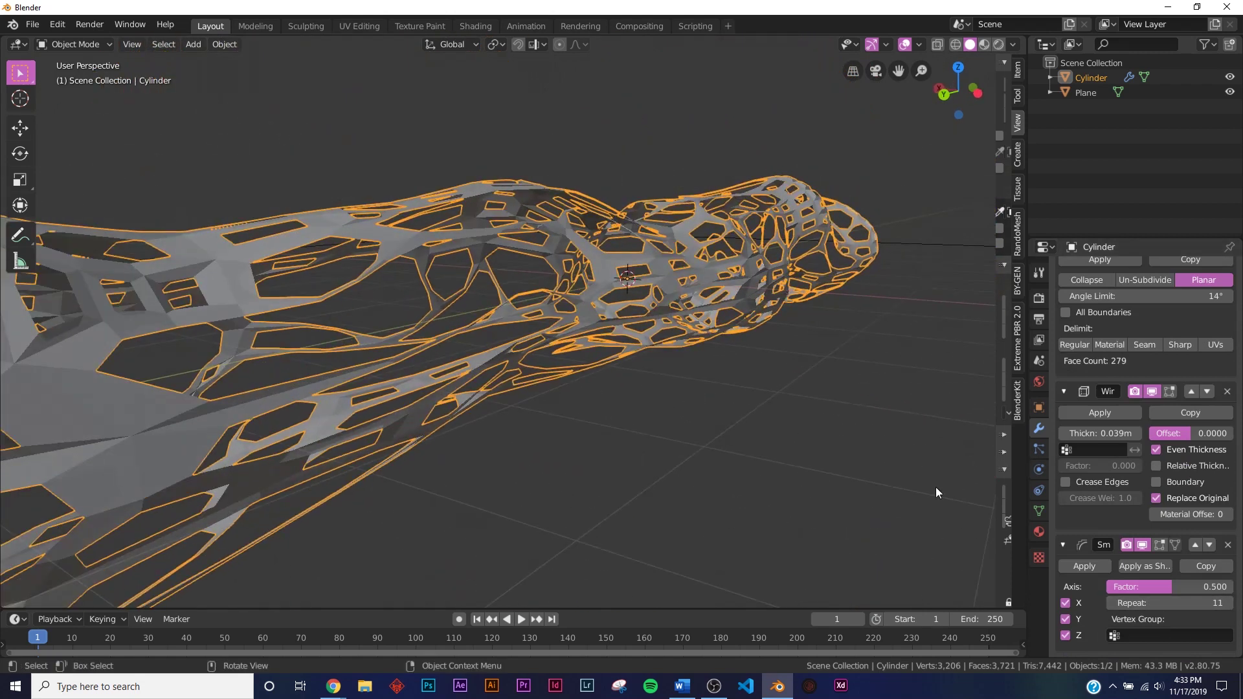
- Set the Wireframe modifier's thickness to 0.304 m
scroll(1194, 511, "up", 8)
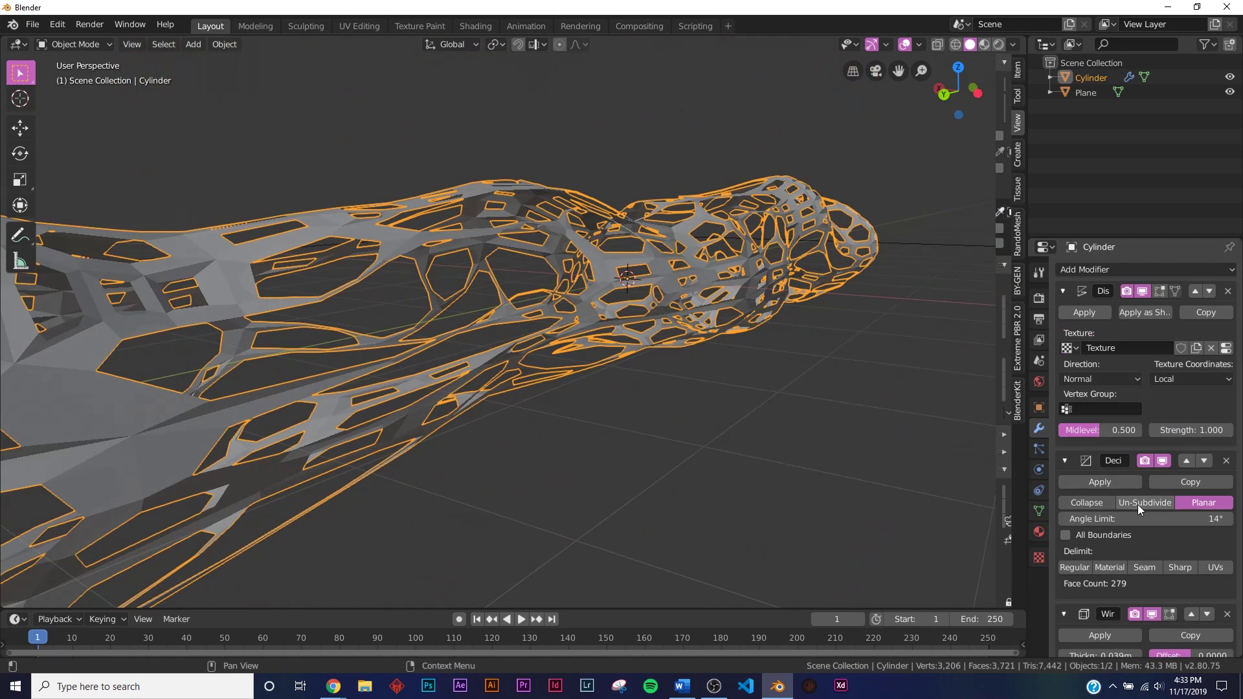
middle_click_drag(561, 406, 712, 388)
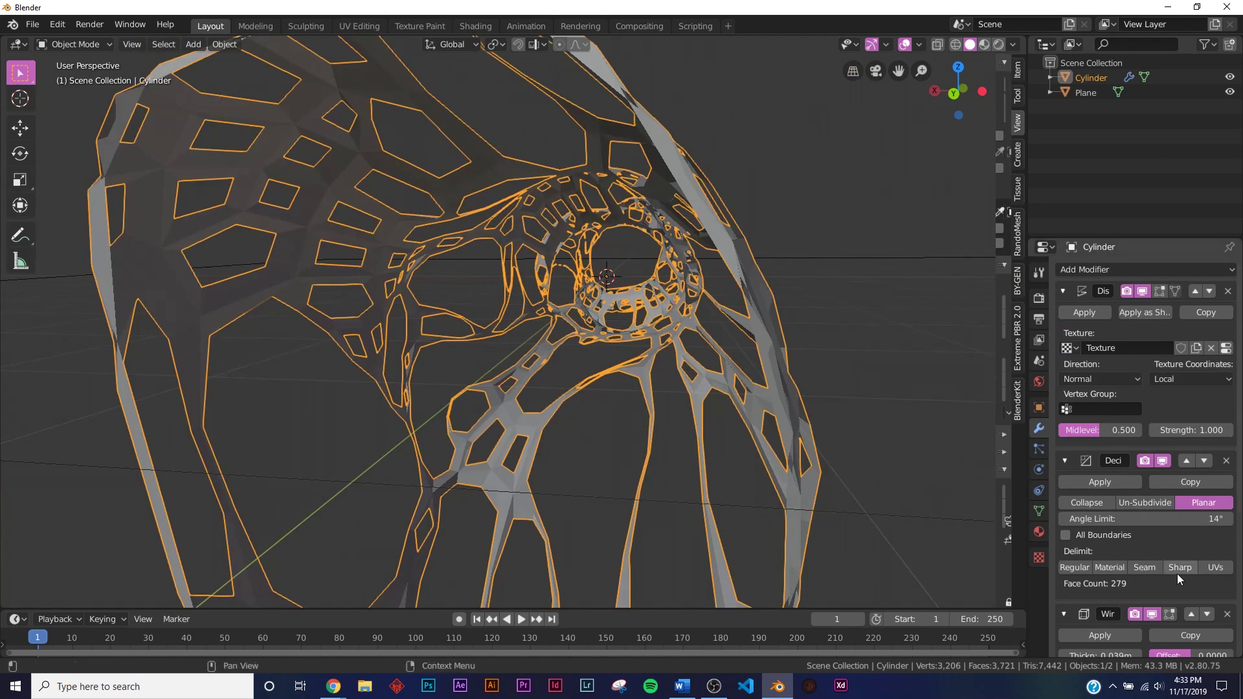
scroll(1142, 523, "down", 5)
left_click_drag(1103, 501, 1191, 500)
middle_click_drag(602, 427, 647, 421)
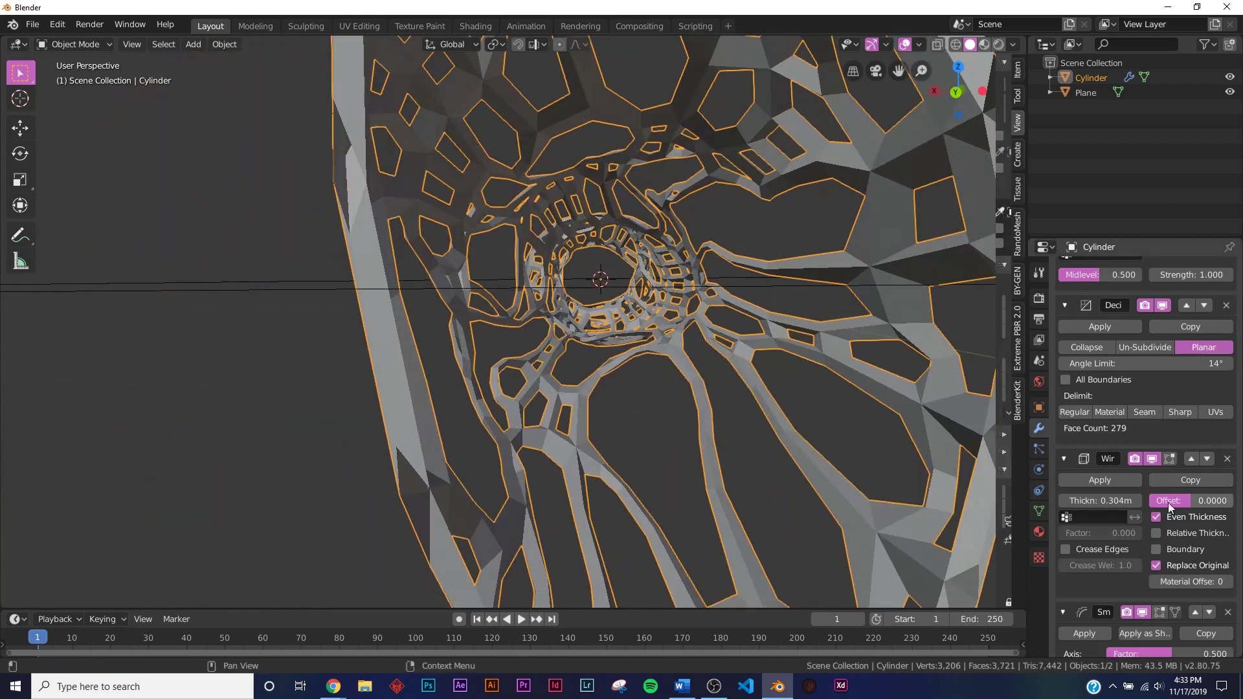
- Add a Subdivision Surface modifier to round the tunnel's holes and struts
scroll(1155, 411, "up", 6)
left_click(1093, 265)
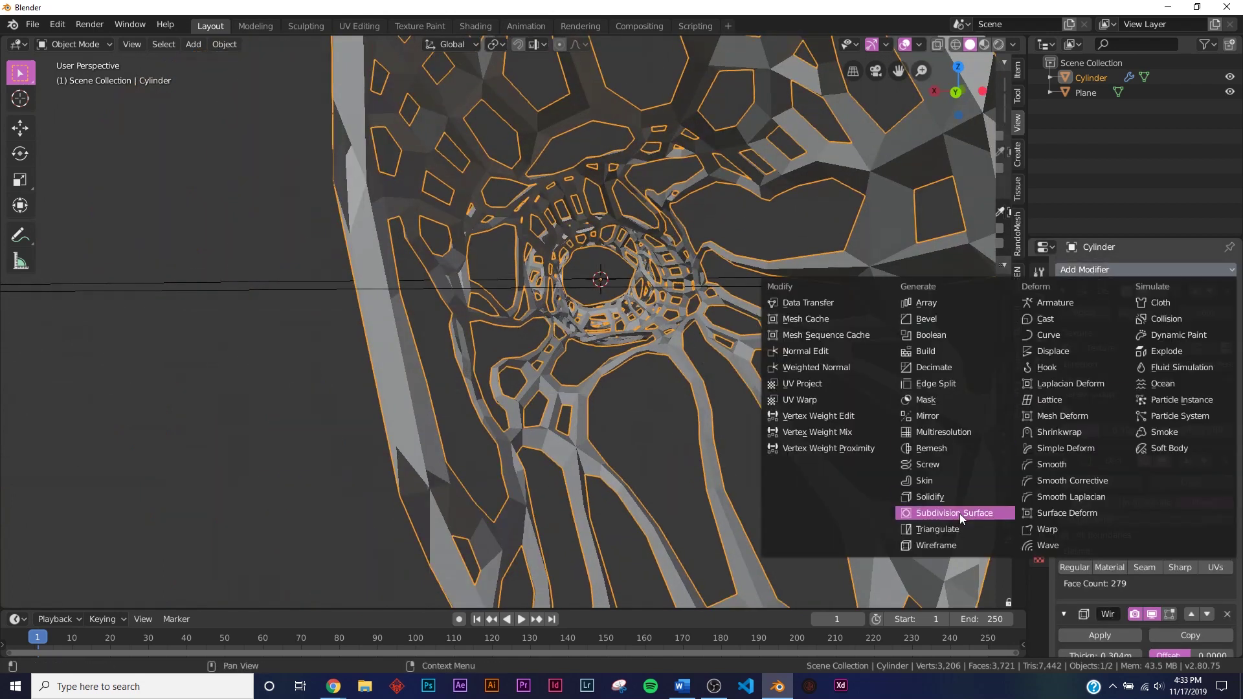
key("Return")
middle_click_drag(367, 391, 634, 410)
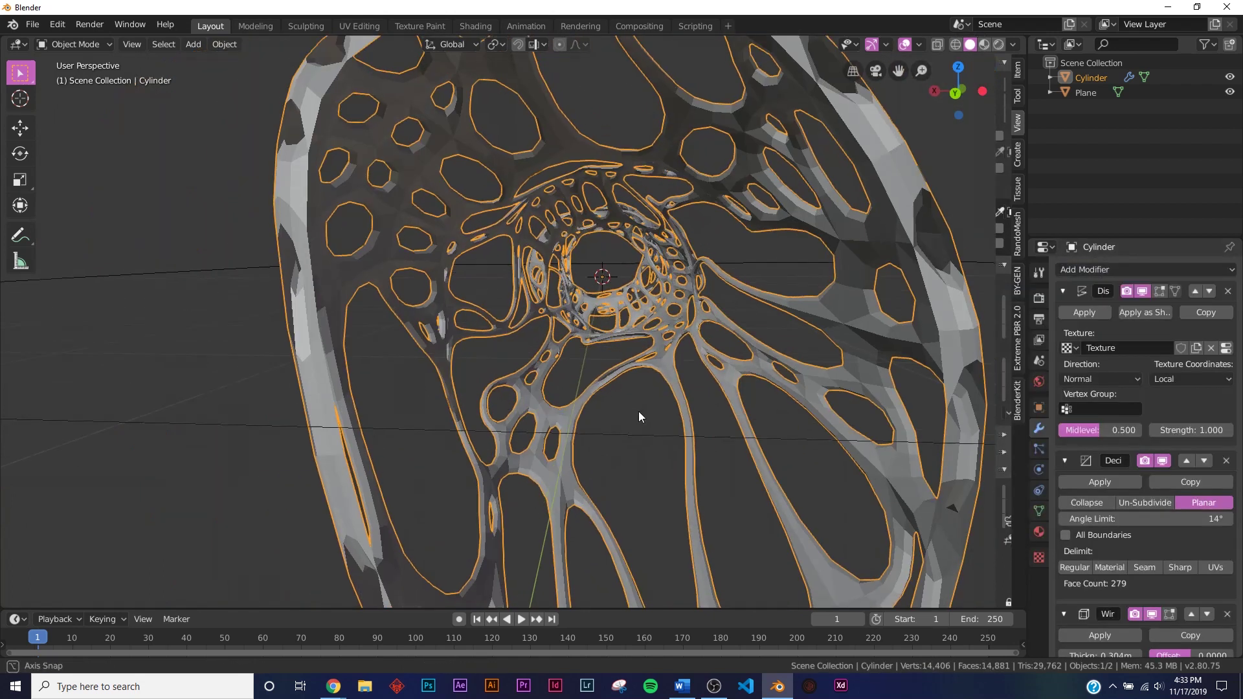
- Apply smooth shading to the cylinder
middle_click_drag(701, 353, 631, 406)
right_click(636, 338)
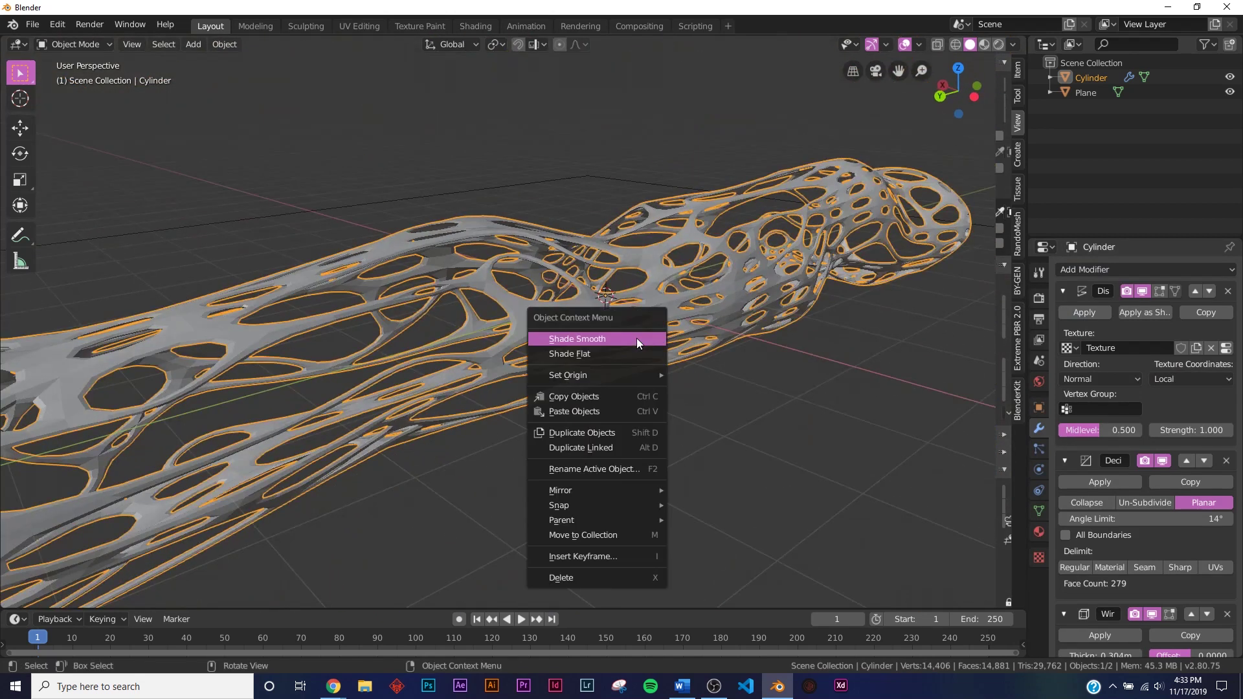
right_click(791, 335)
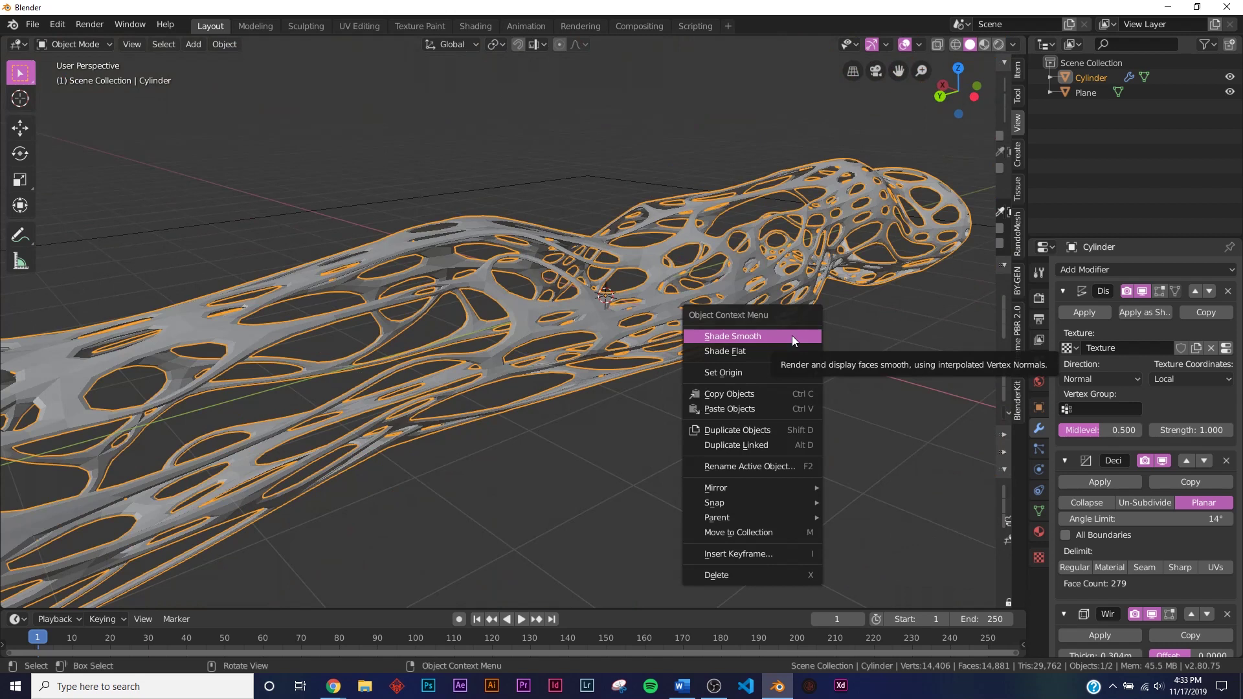
left_click(791, 336)
middle_click_drag(461, 376, 559, 399)
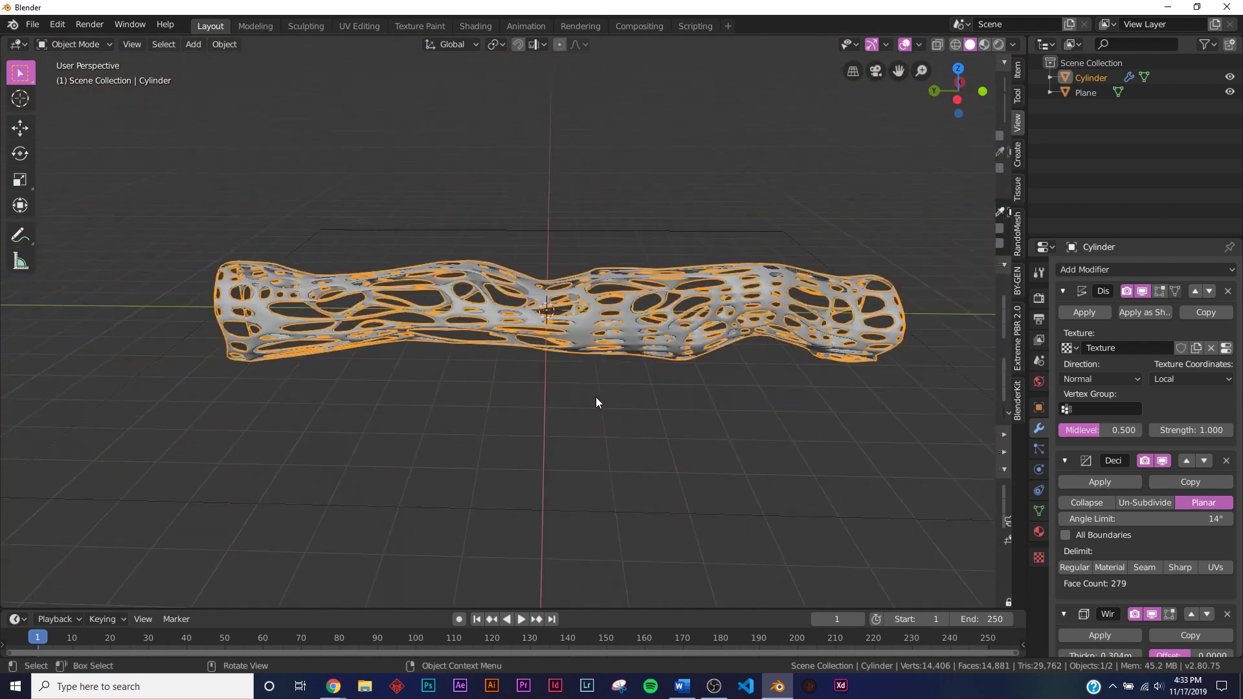
- Add a Plain Axes empty at the world origin and select it
scroll(588, 418, "up", 3)
scroll(593, 404, "up", 2)
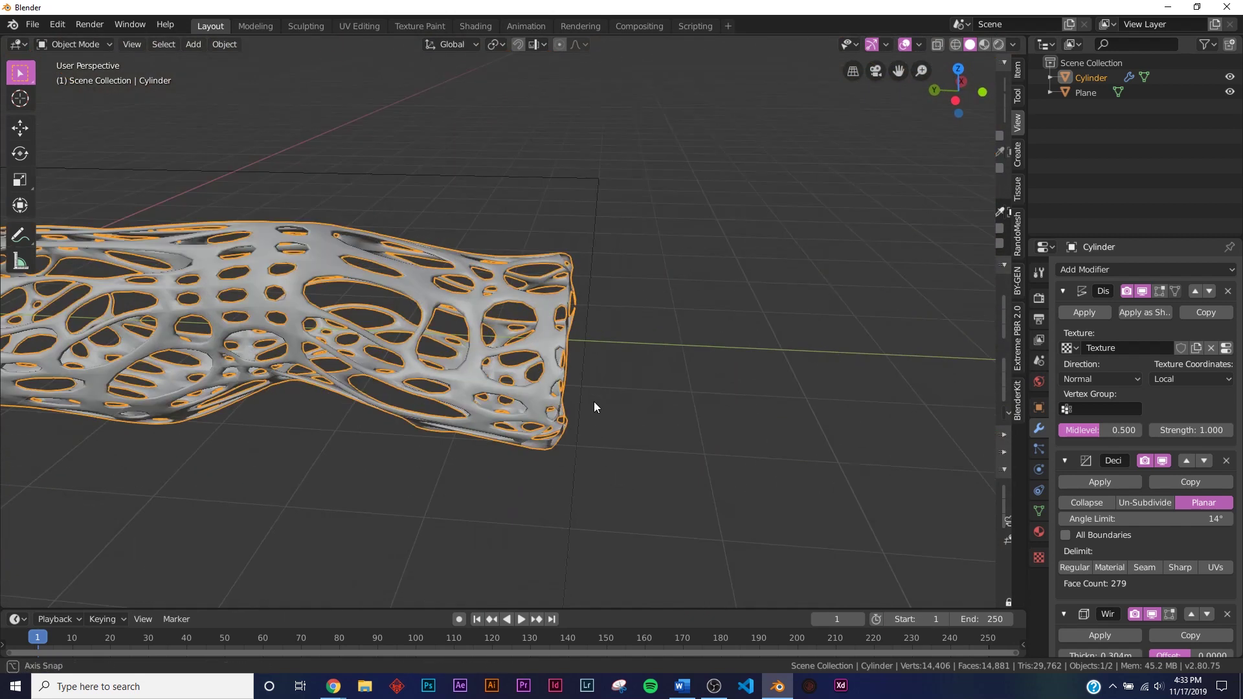
scroll(593, 401, "up", 2)
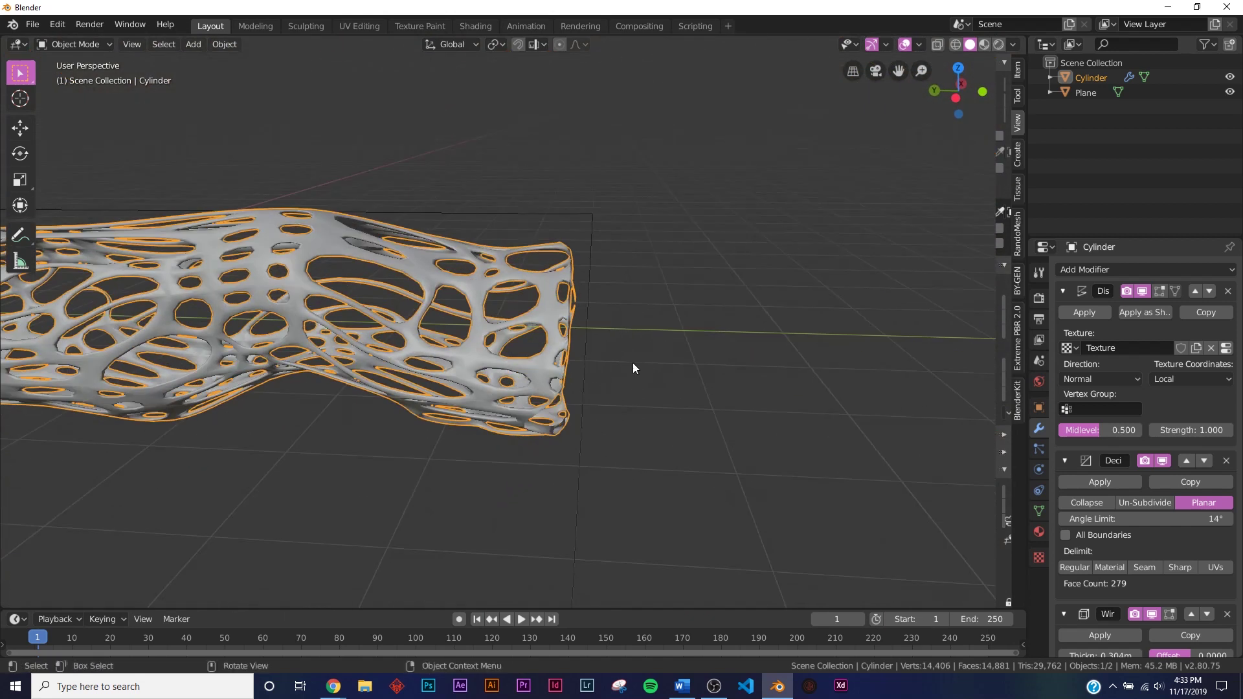
key("shift+a")
key("Escape")
middle_click_drag(289, 363, 730, 322)
key("shift+a")
mouse_move(682, 479)
mouse_move(680, 455)
left_click(809, 454)
middle_click_drag(642, 435, 673, 428)
left_click(1093, 96)
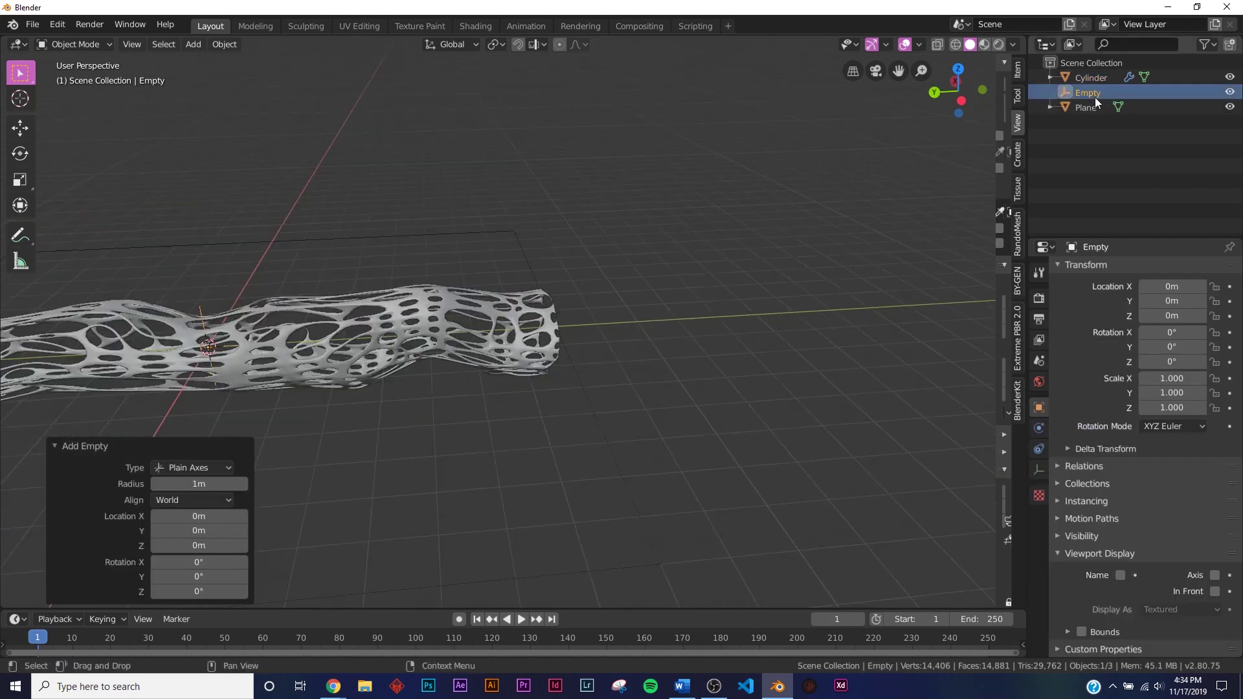
- Move the empty along the Y axis to -8 m at the tunnel's end, keeping X and Z at 0 m
left_click(19, 127)
left_click_drag(152, 352, 218, 360)
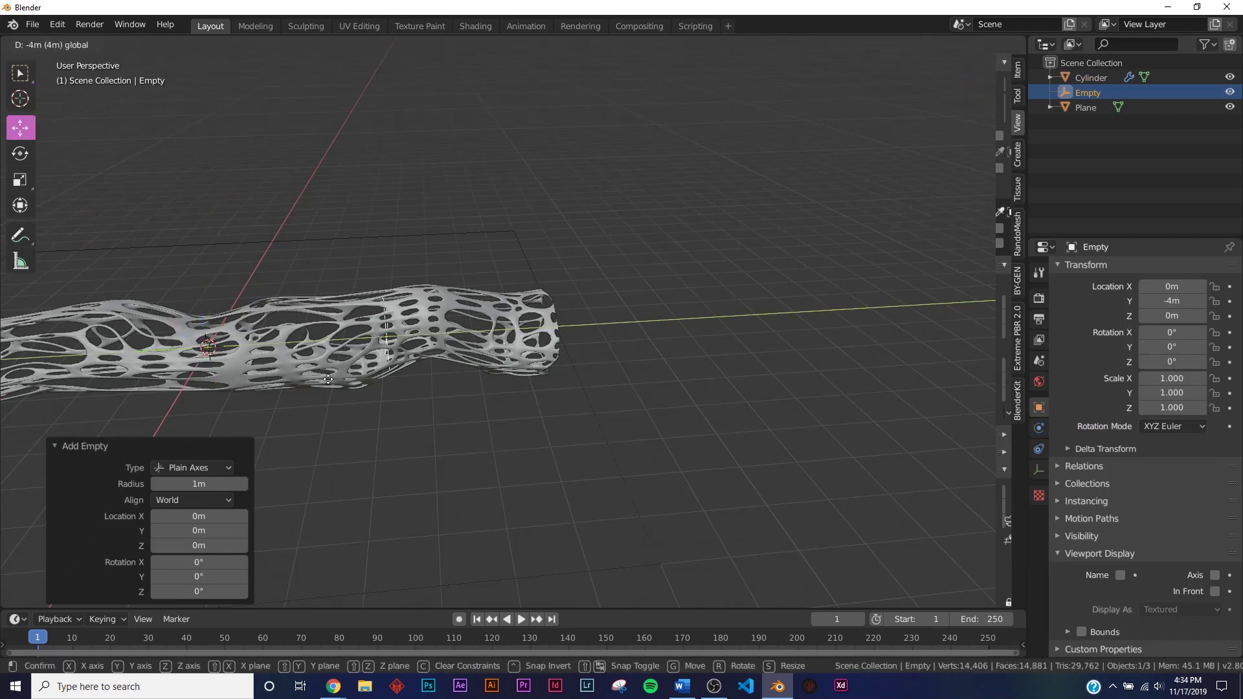
left_click_drag(498, 397, 499, 398)
middle_click_drag(626, 394, 588, 389)
left_click_drag(588, 390, 593, 398)
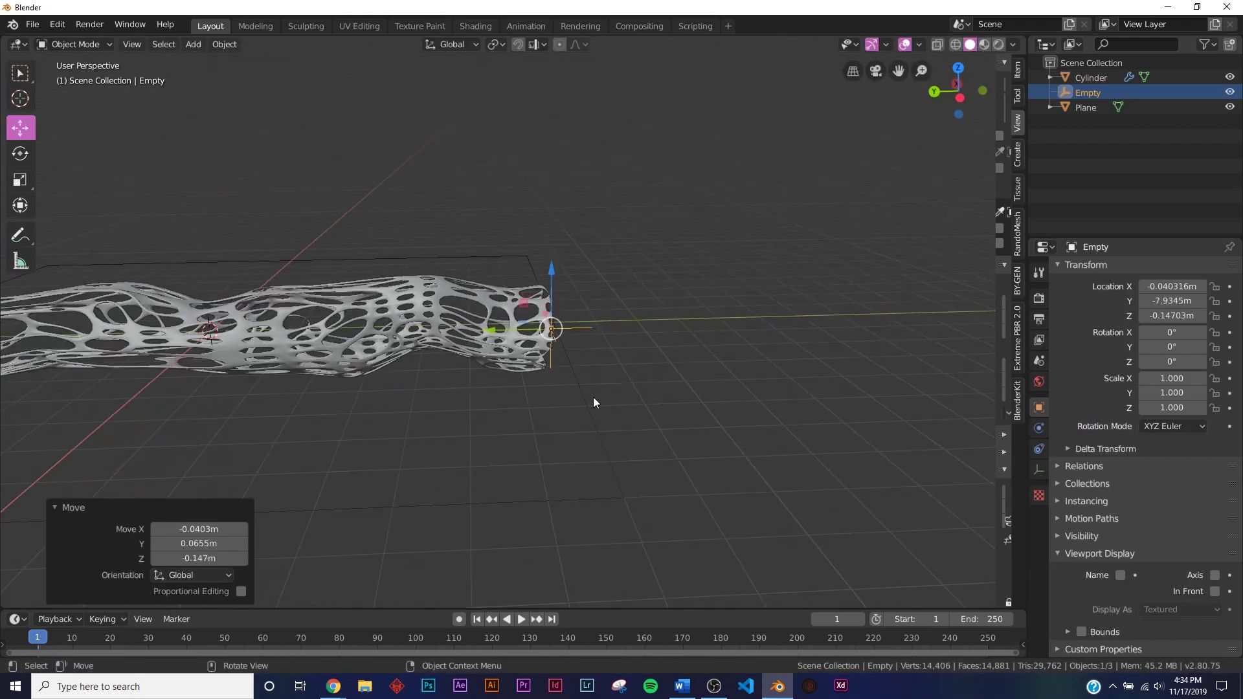
left_click(587, 384)
scroll(599, 391, "up", 5)
left_click(620, 268)
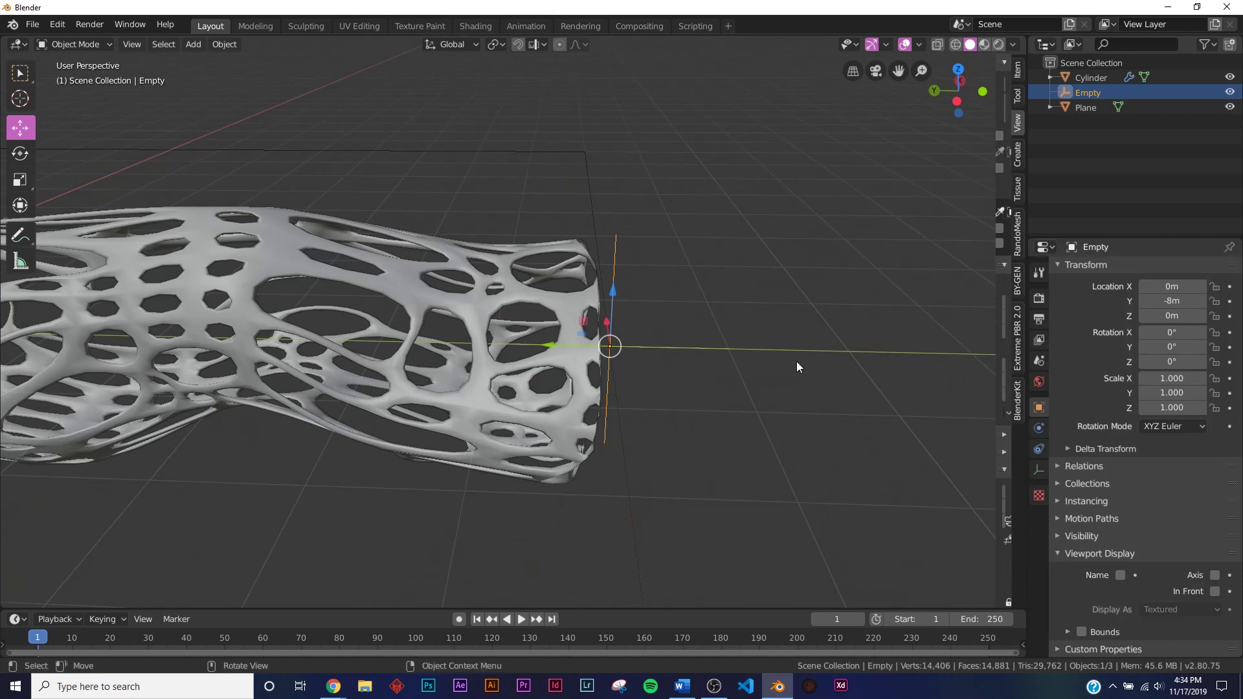
mouse_move(712, 387)
middle_mouse_down()
mouse_move(667, 360)
mouse_move(676, 374)
mouse_move(697, 367)
middle_mouse_up()
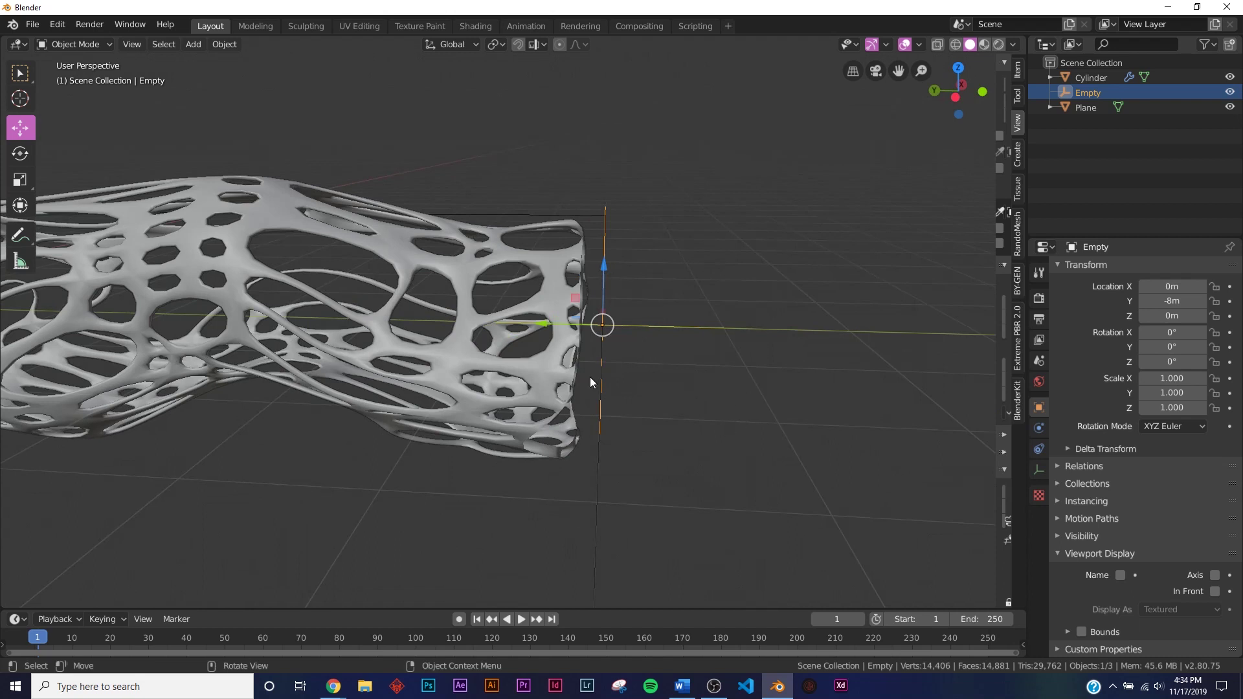
- Select the cylinder and collapse the settings of all its existing modifiers
left_click(414, 259)
left_click(1067, 323)
left_click(1067, 323)
left_click(1064, 340)
left_click(1063, 364)
left_click(1063, 389)
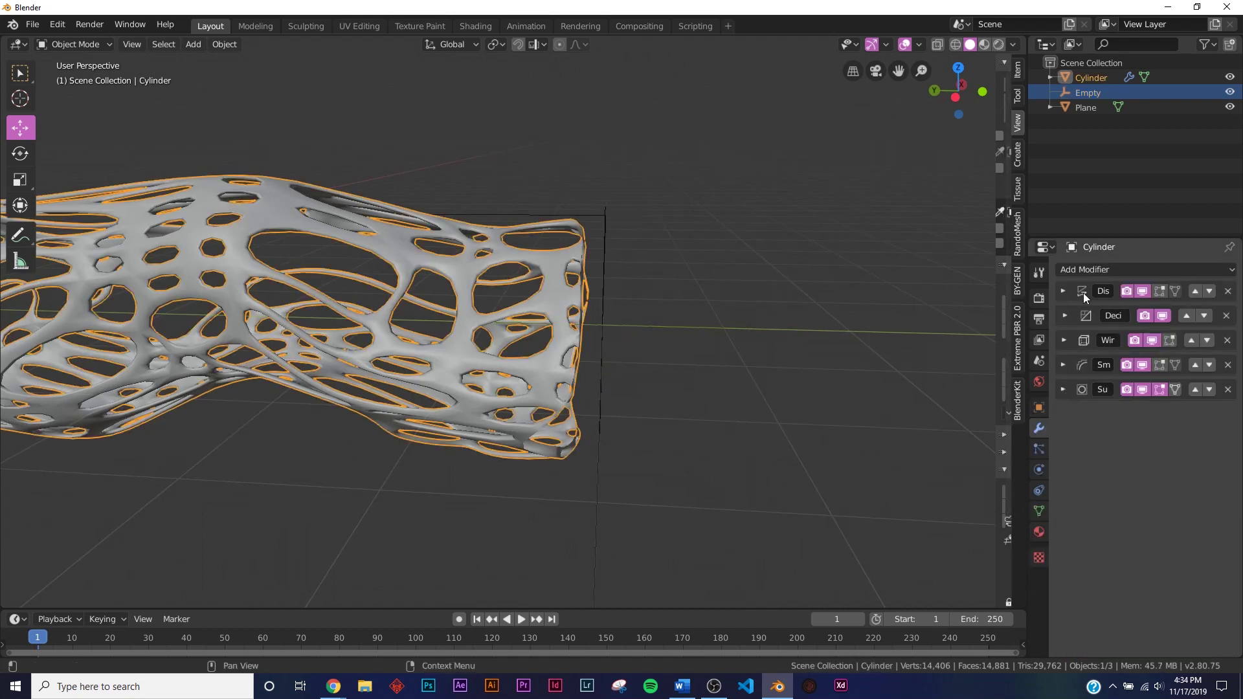
- Add a Mirror modifier to the cylinder with Empty as the mirror object, mirroring on Y only instead of X
left_click(1082, 271)
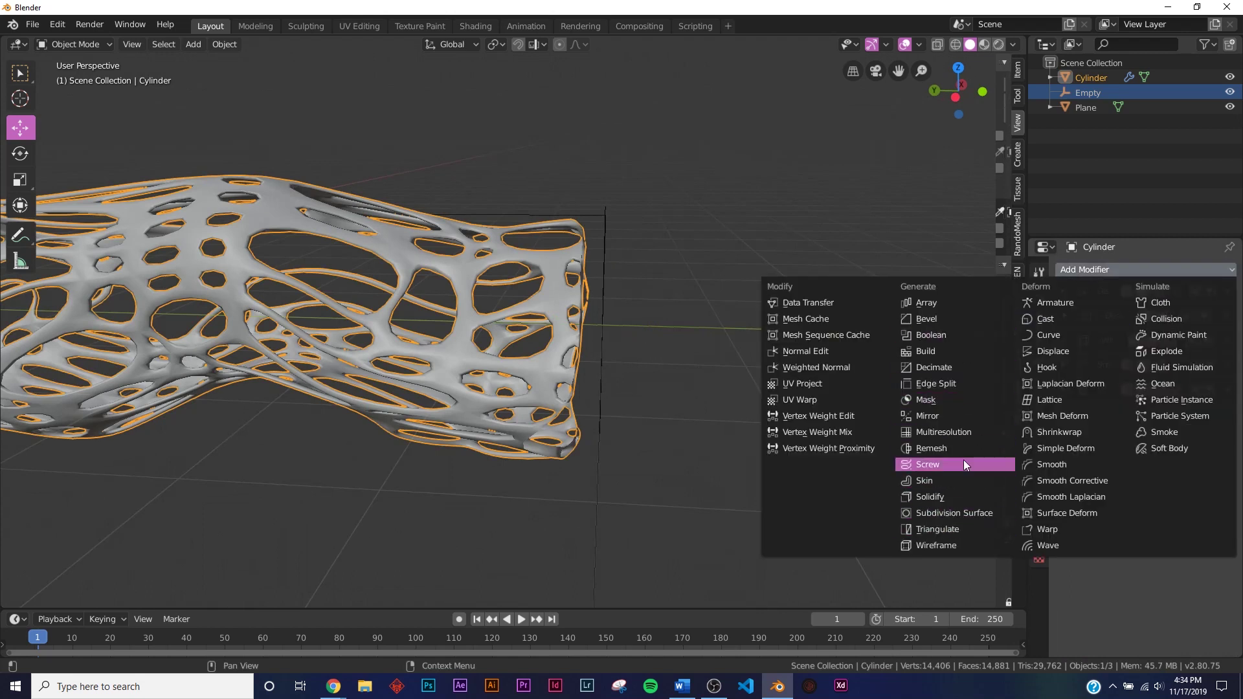
left_click(942, 416)
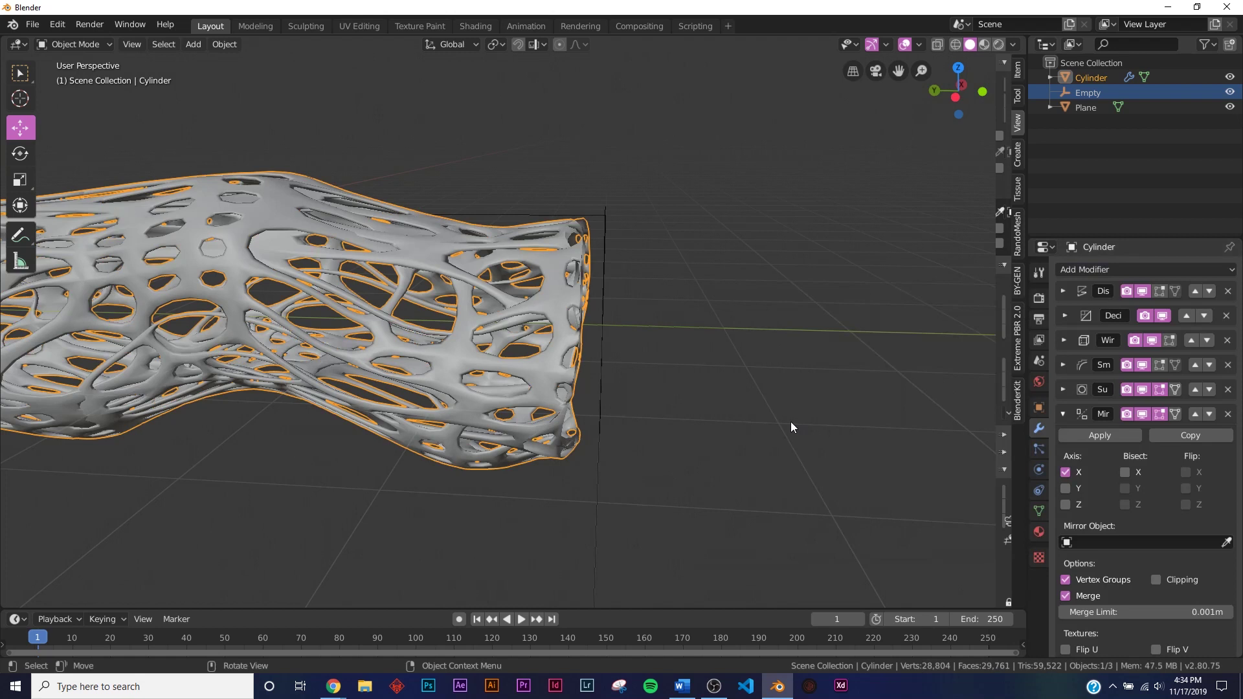
scroll(1094, 450, "down", 2)
left_click(1065, 426)
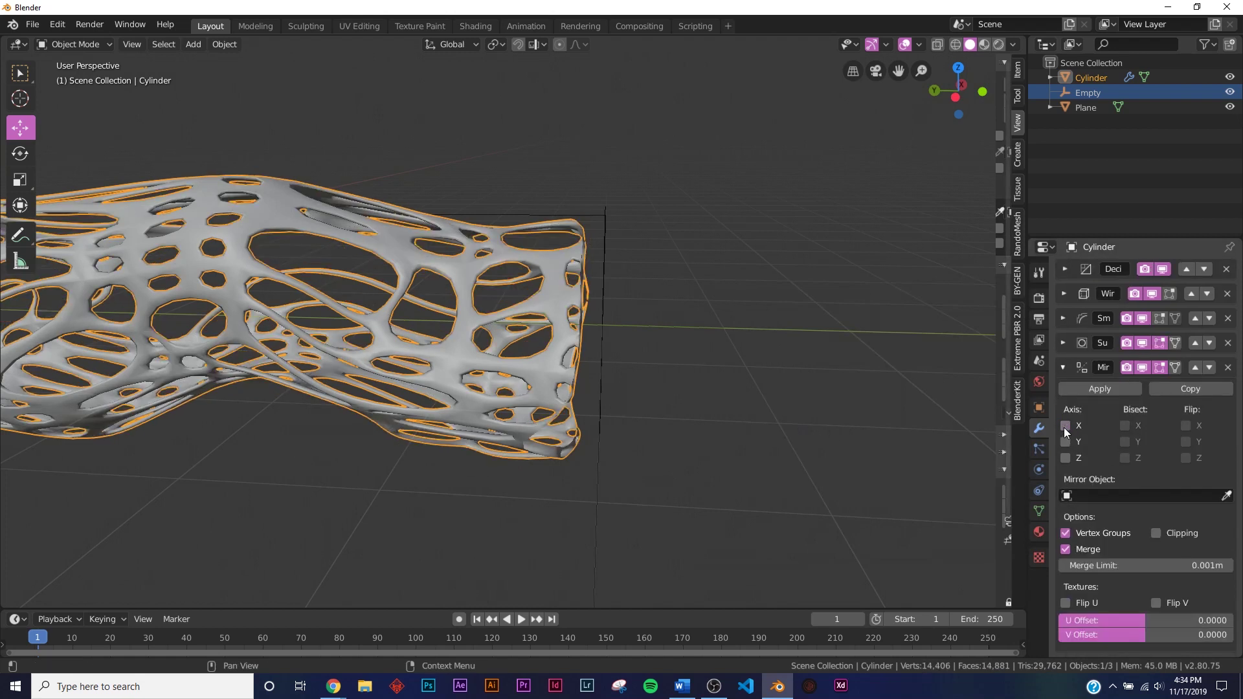
left_click(1109, 495)
left_click(1093, 517)
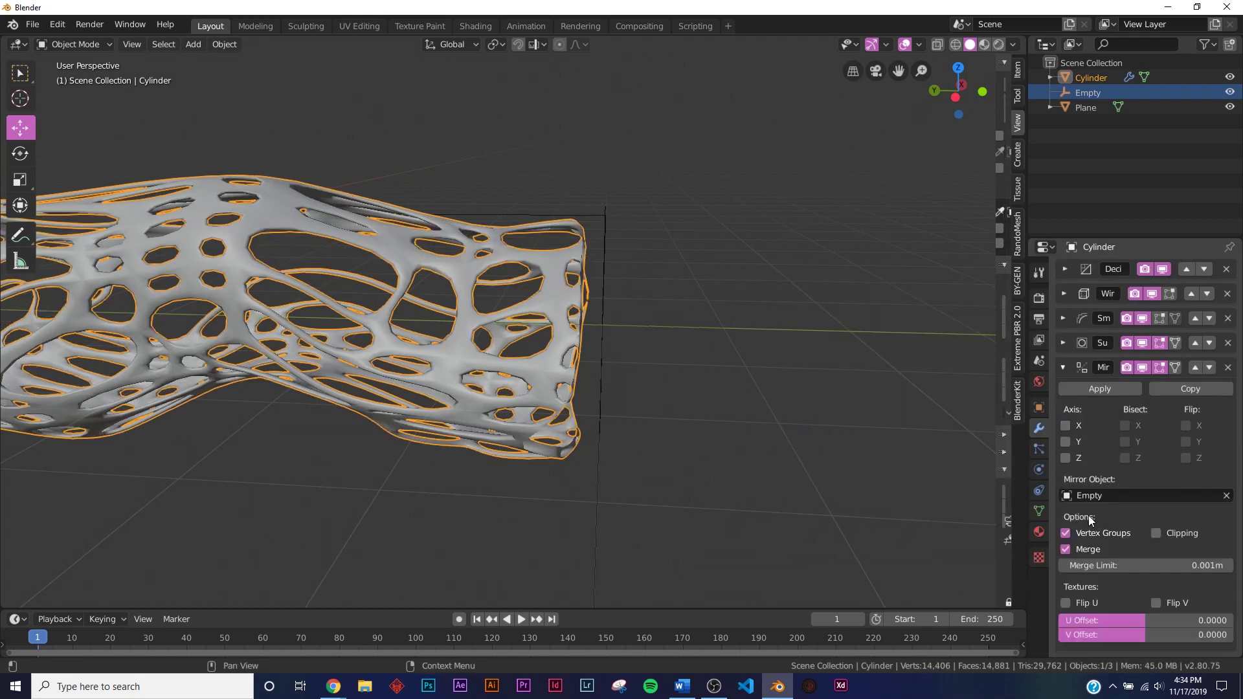
left_click(1065, 442)
- Add a camera at the world origin inside the doubled tunnel
middle_click_drag(574, 414, 132, 319)
middle_click_drag(481, 368, 599, 343)
scroll(649, 327, "up", 3)
scroll(658, 323, "up", 3)
scroll(684, 323, "down", 3)
key("shift+a")
left_click(666, 404)
- Set the camera's rotation to X 90°, Y 0° and Z 180° and look through the camera
middle_click_drag(666, 404, 1100, 343)
left_click(1175, 332)
left_click(1175, 332)
type("90d")
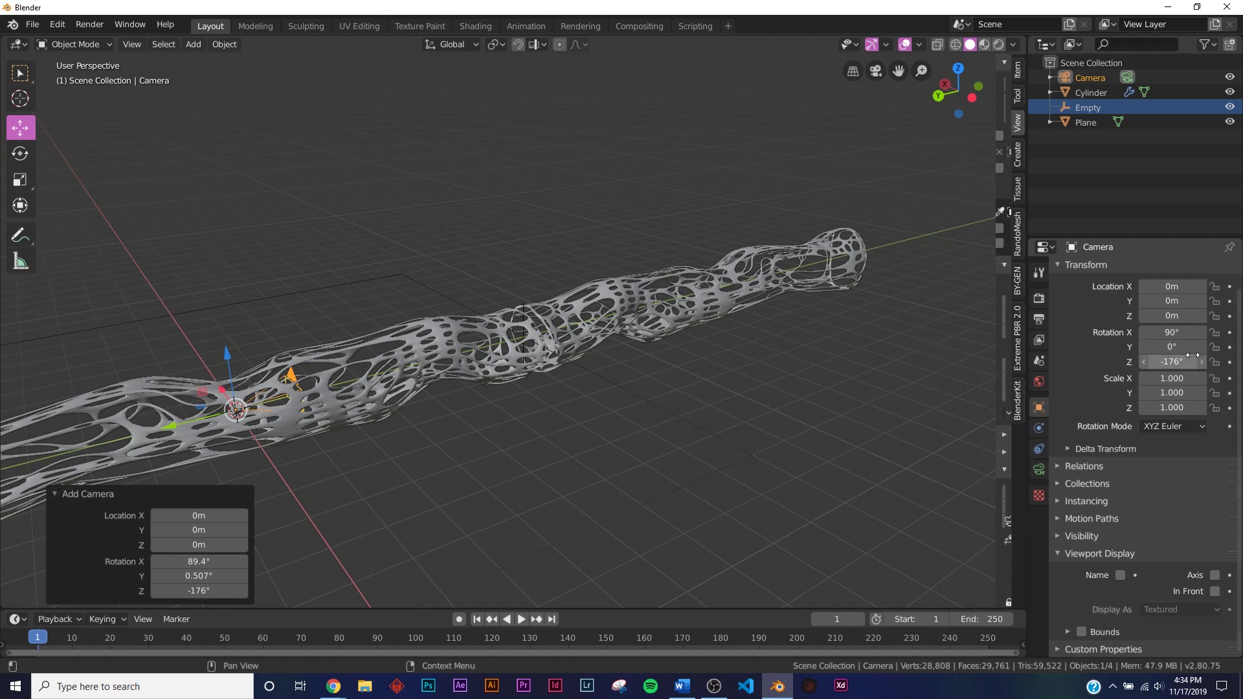
key("ctrl+a")
type("0")
key("Return")
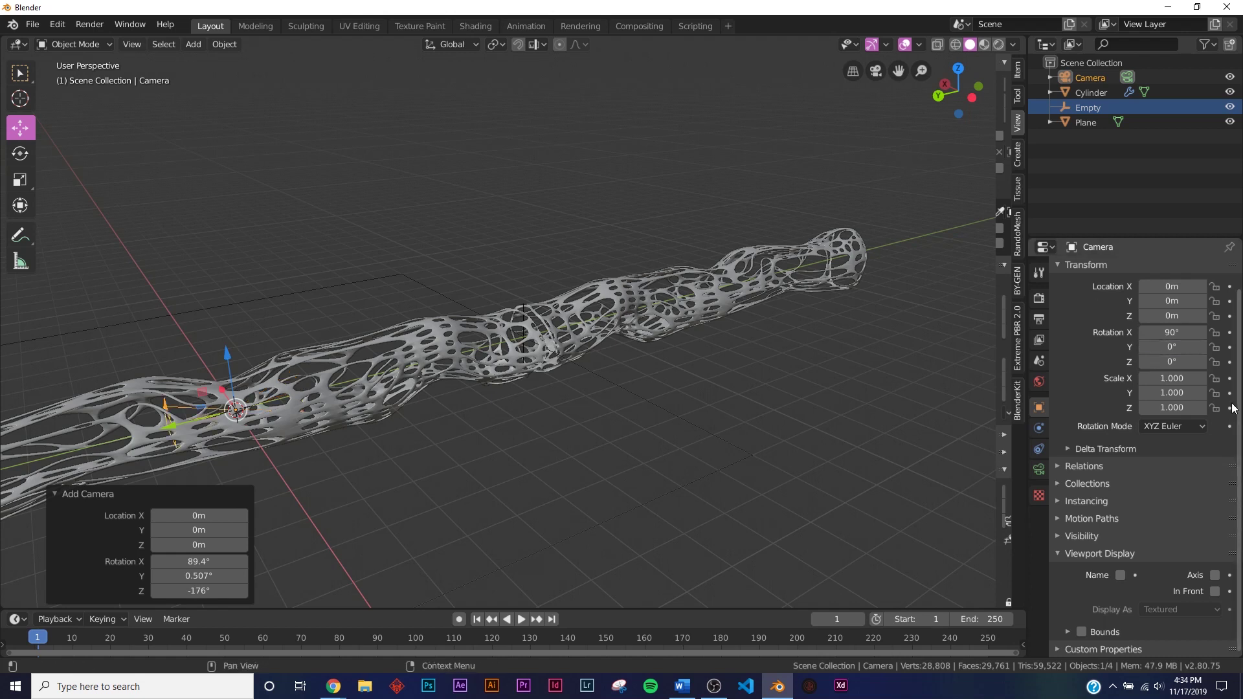
left_click(1167, 363)
type("180")
key("Return")
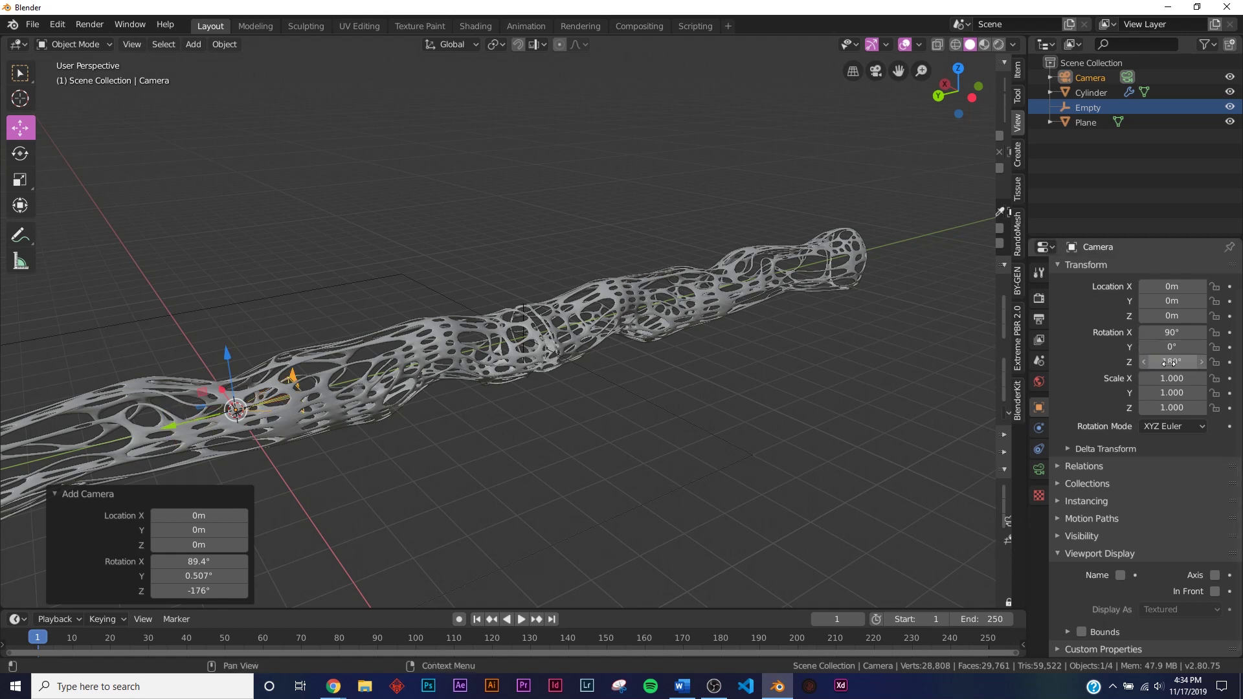
key("KP_0")
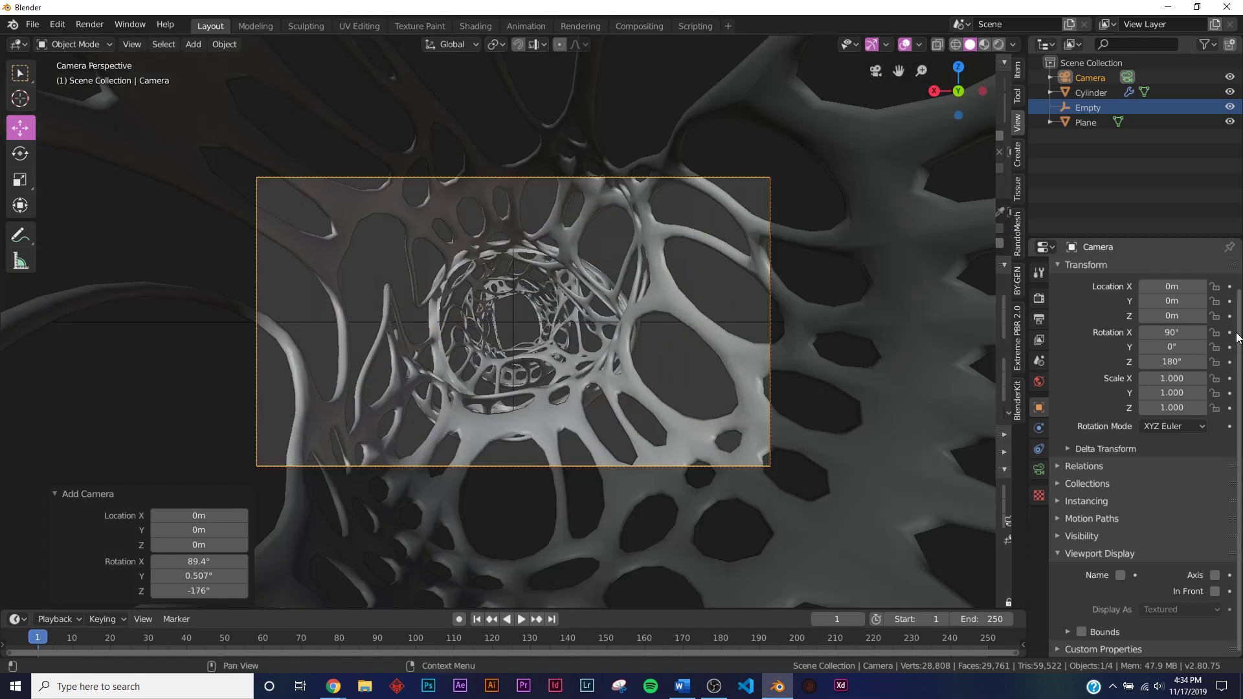
- Set the camera's Y location to 8 m at the tunnel's open end and check the view through it
mouse_move(1171, 301)
left_mouse_down()
mouse_move(1217, 301)
mouse_move(1184, 302)
left_mouse_up()
left_click(1184, 302)
type("8")
key("Return")
middle_click_drag(802, 255, 599, 424)
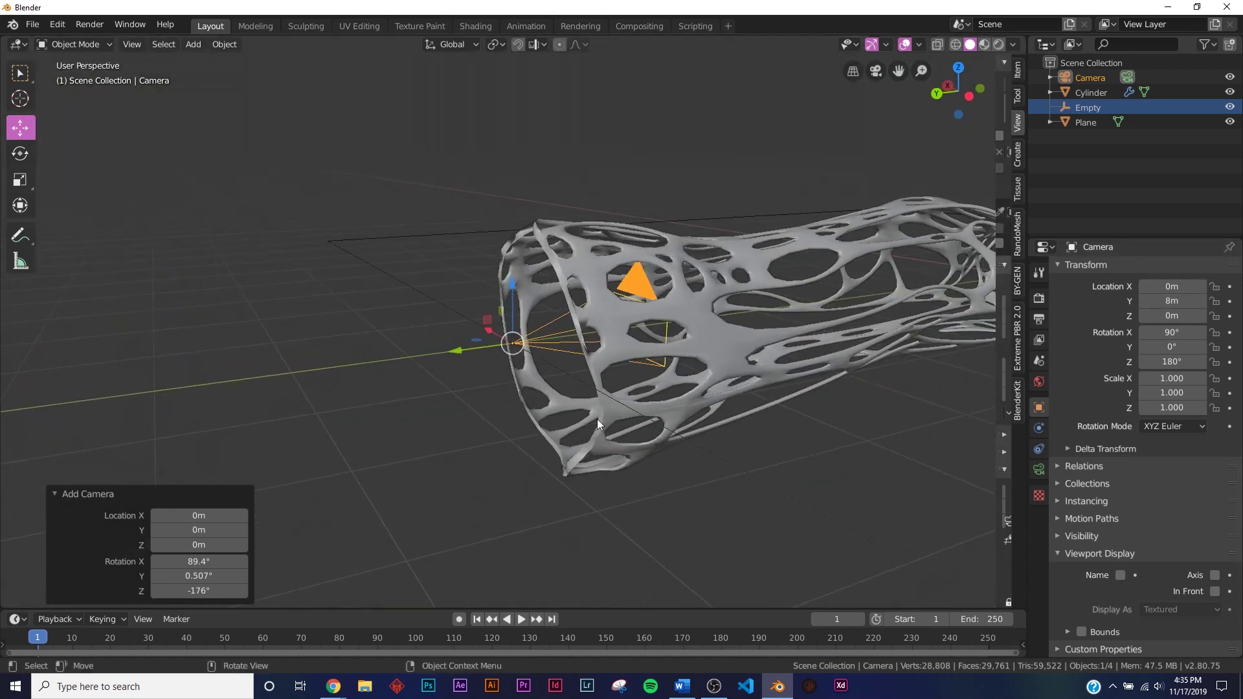
left_click(702, 452)
middle_click_drag(702, 452, 388, 453)
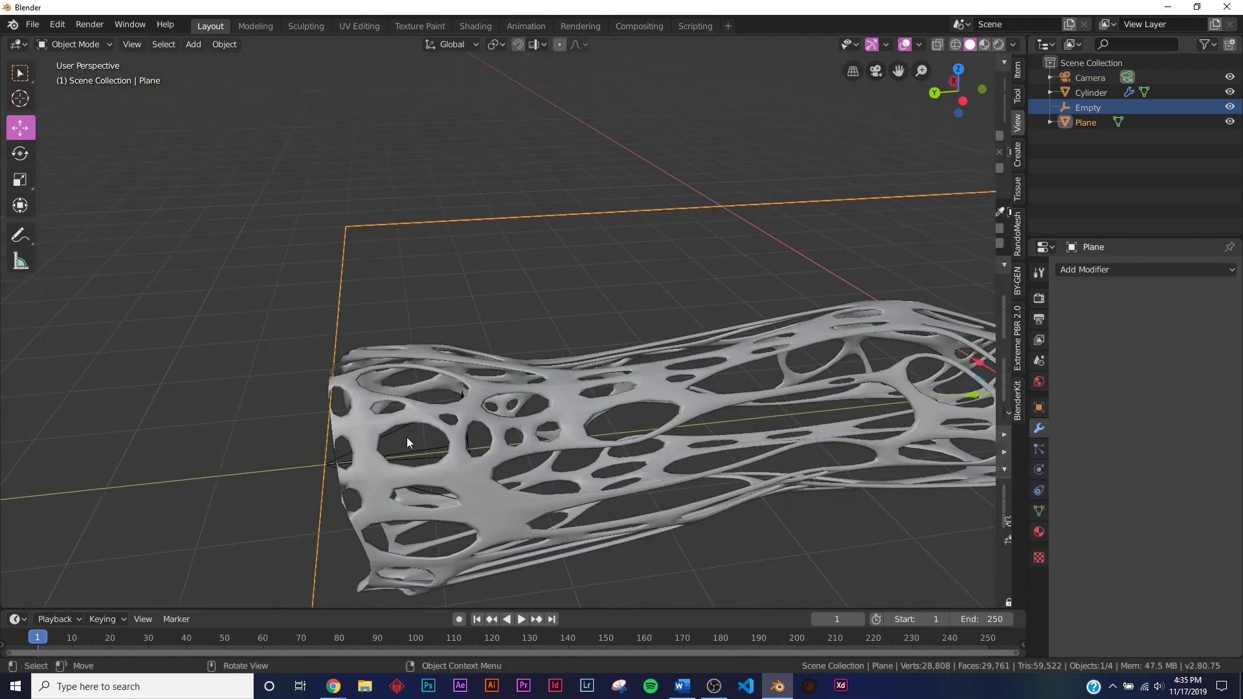
left_click(400, 433)
key("KP_0")
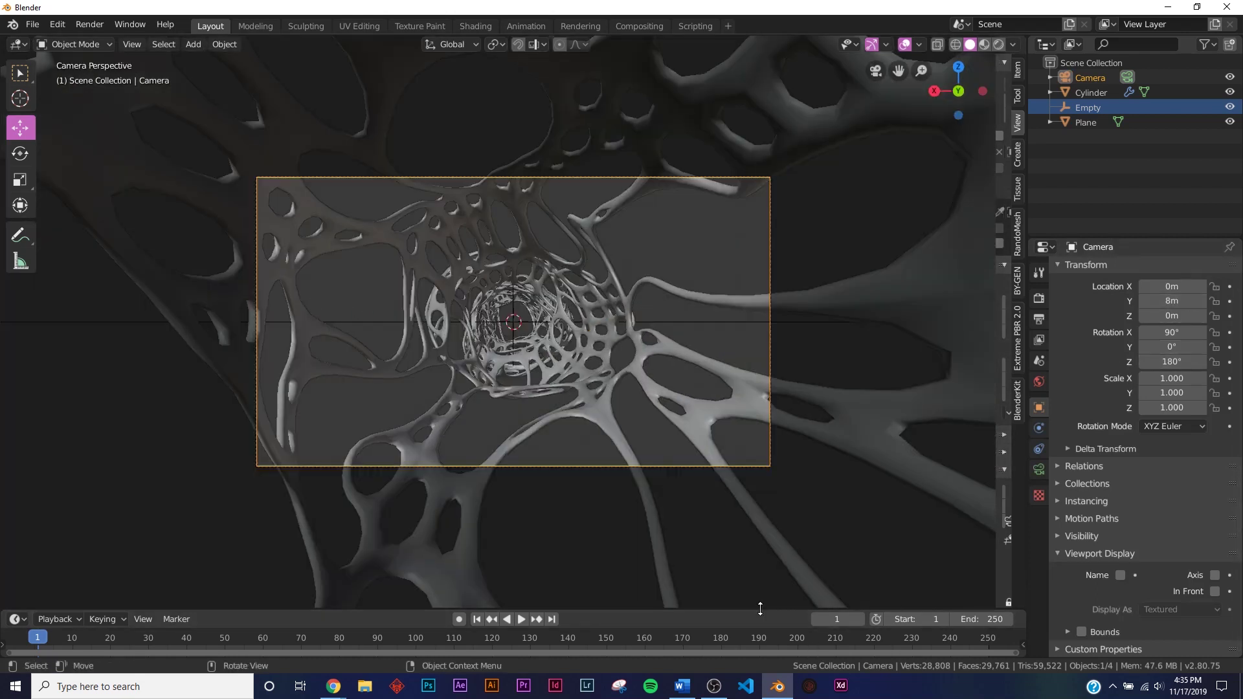
- Enlarge the timeline area and set the animation's end frame to 80
left_click_drag(759, 610, 772, 510)
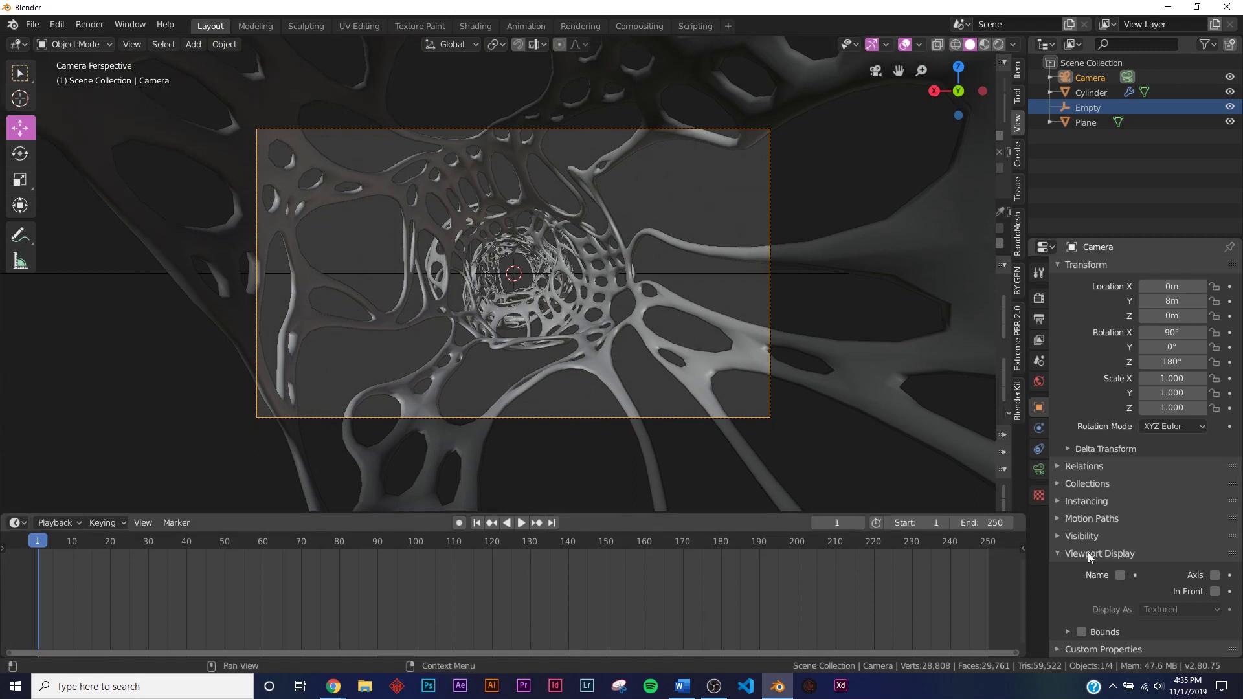
type("80")
key("Return")
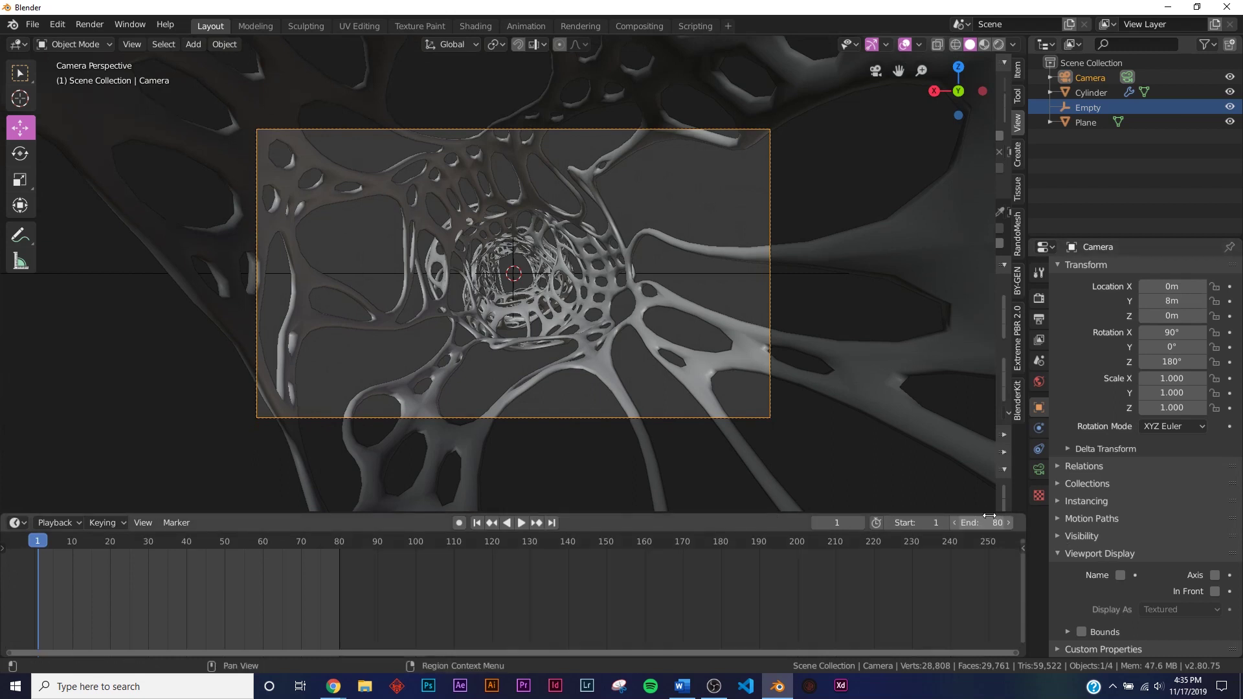
left_click_drag(522, 646, 466, 651)
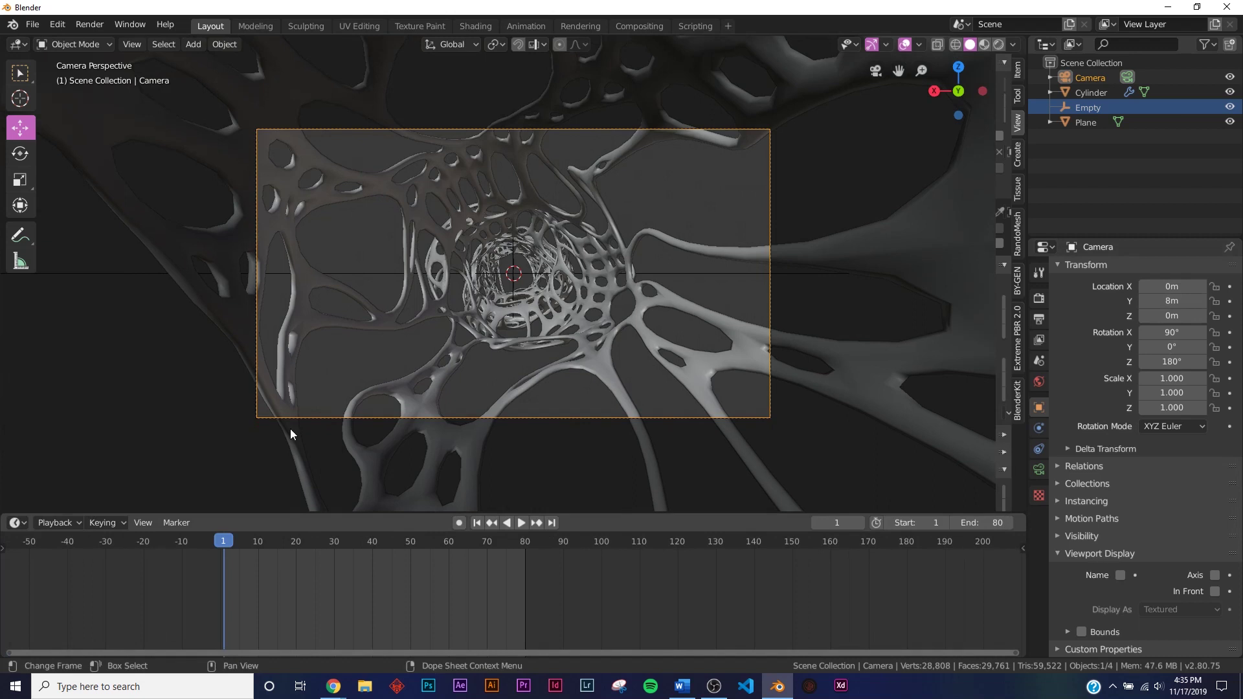
- Set the default F-curve interpolation for new keyframes to Linear in the Animation preferences
left_click(57, 25)
left_click(86, 221)
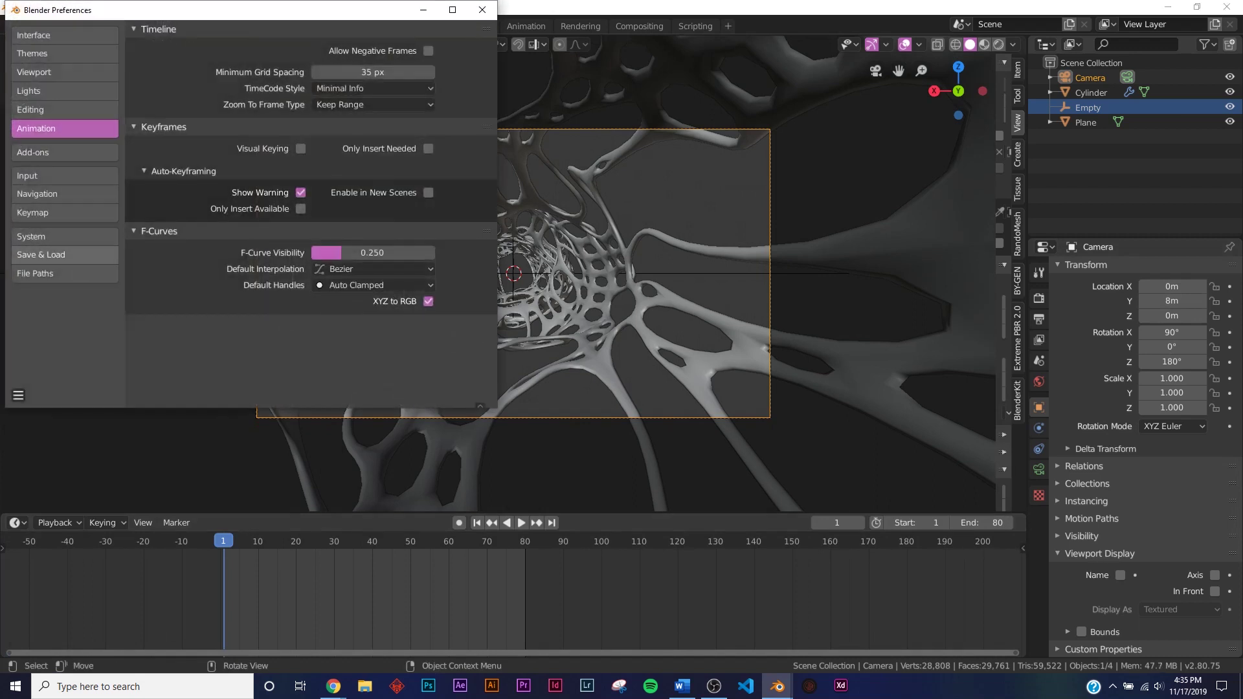
left_click(349, 269)
left_click(165, 173)
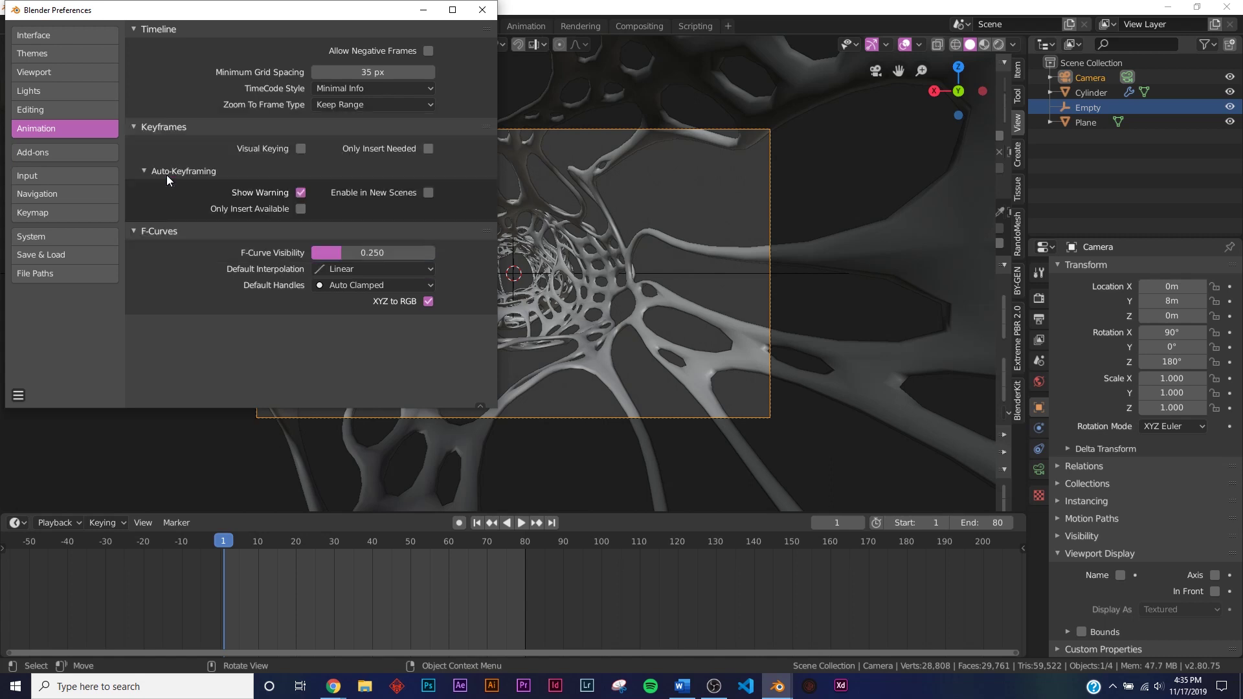
left_click(479, 8)
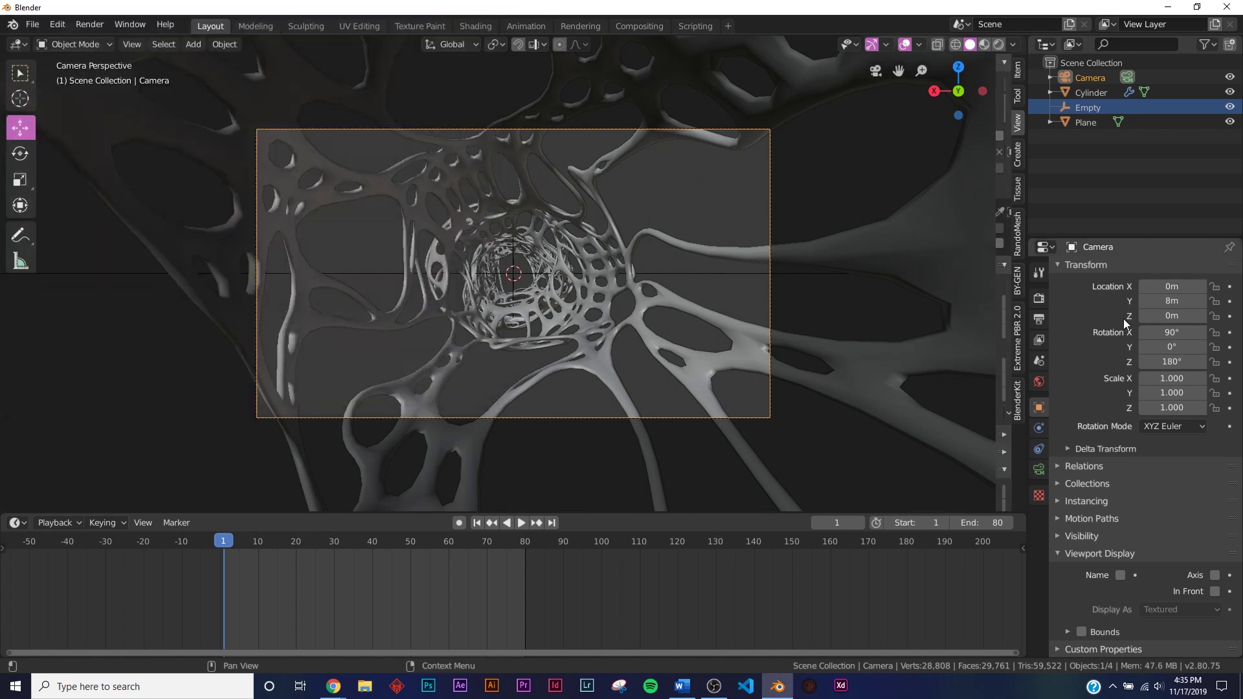
- Keyframe the camera's location with Y at 8 m on frame 1 and at -24 m on frame 81
left_click(1229, 301)
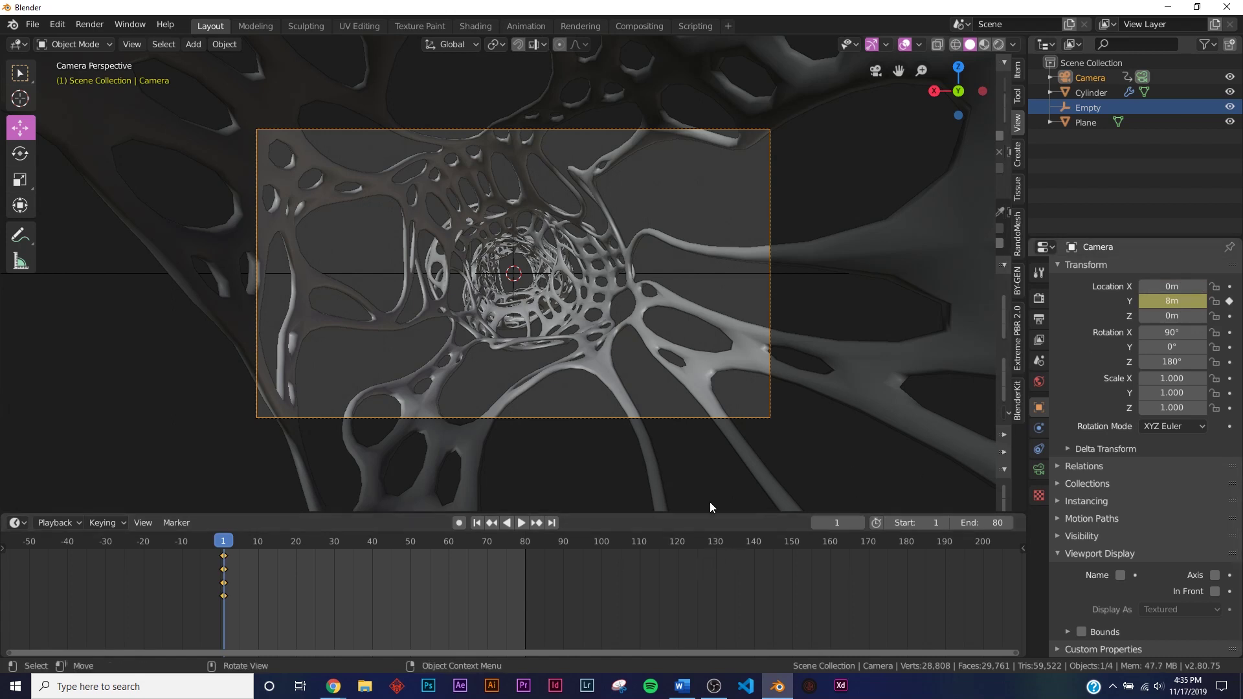
left_click(551, 523)
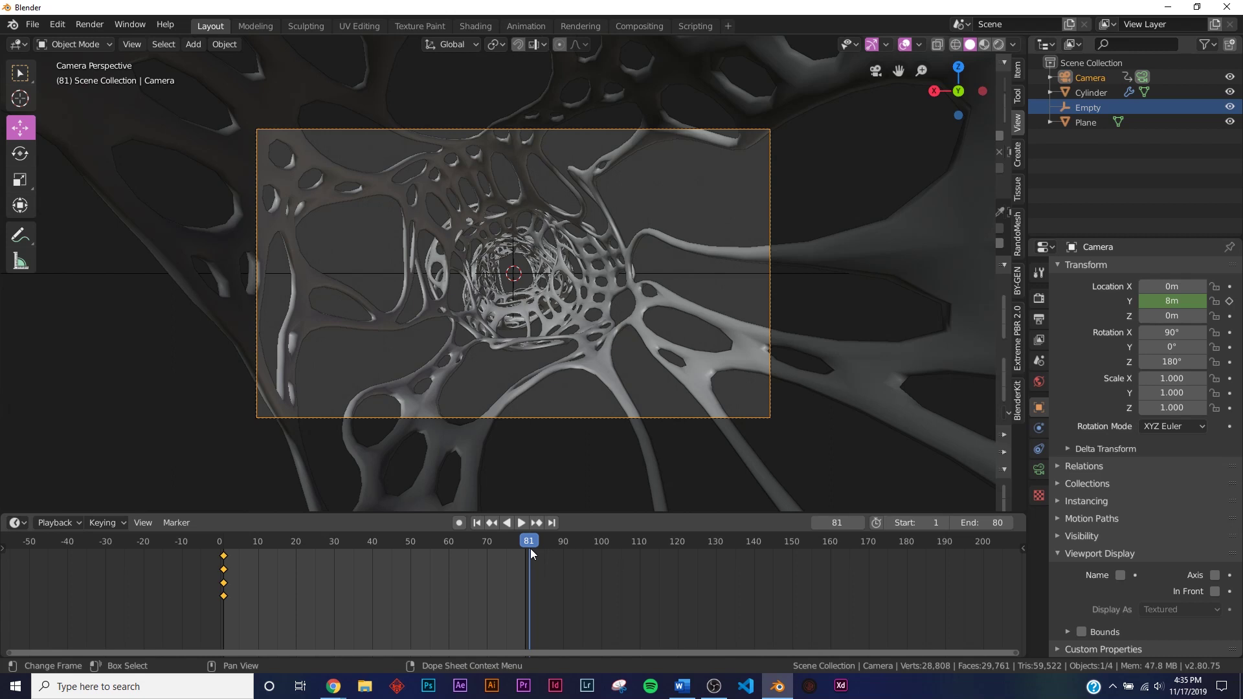
left_click(1178, 302)
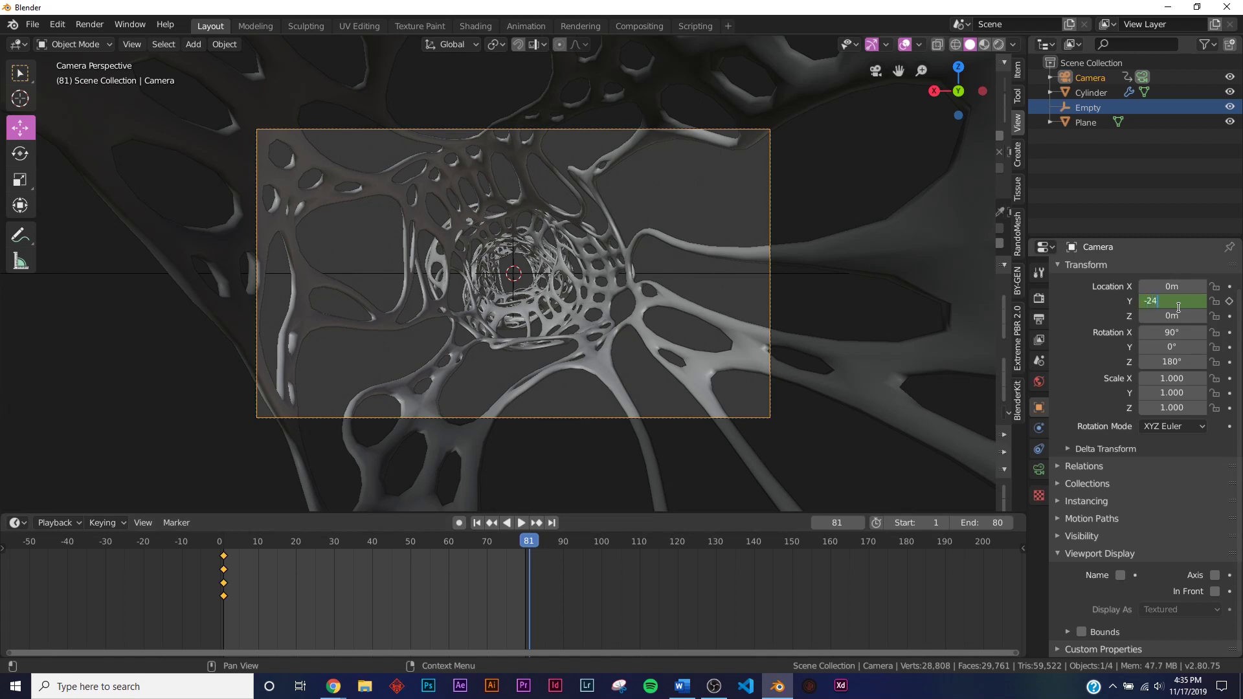
key("Return")
middle_click_drag(744, 362, 389, 274)
key("KP_0")
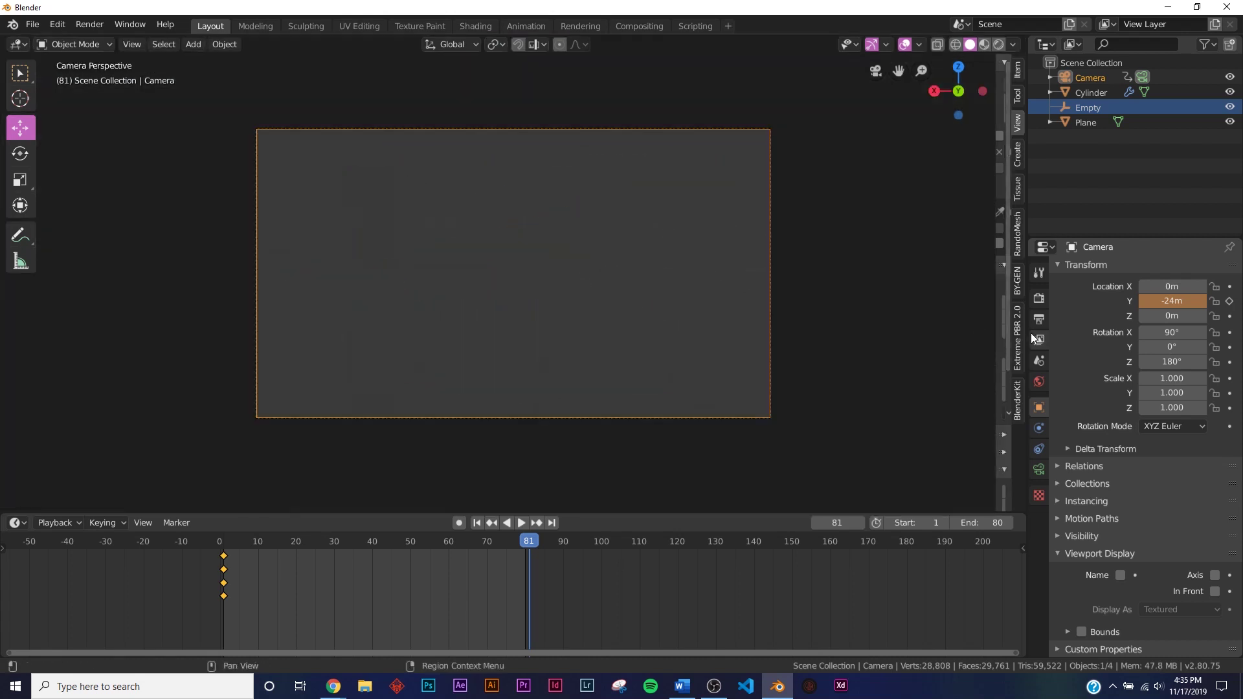
left_click(1229, 302)
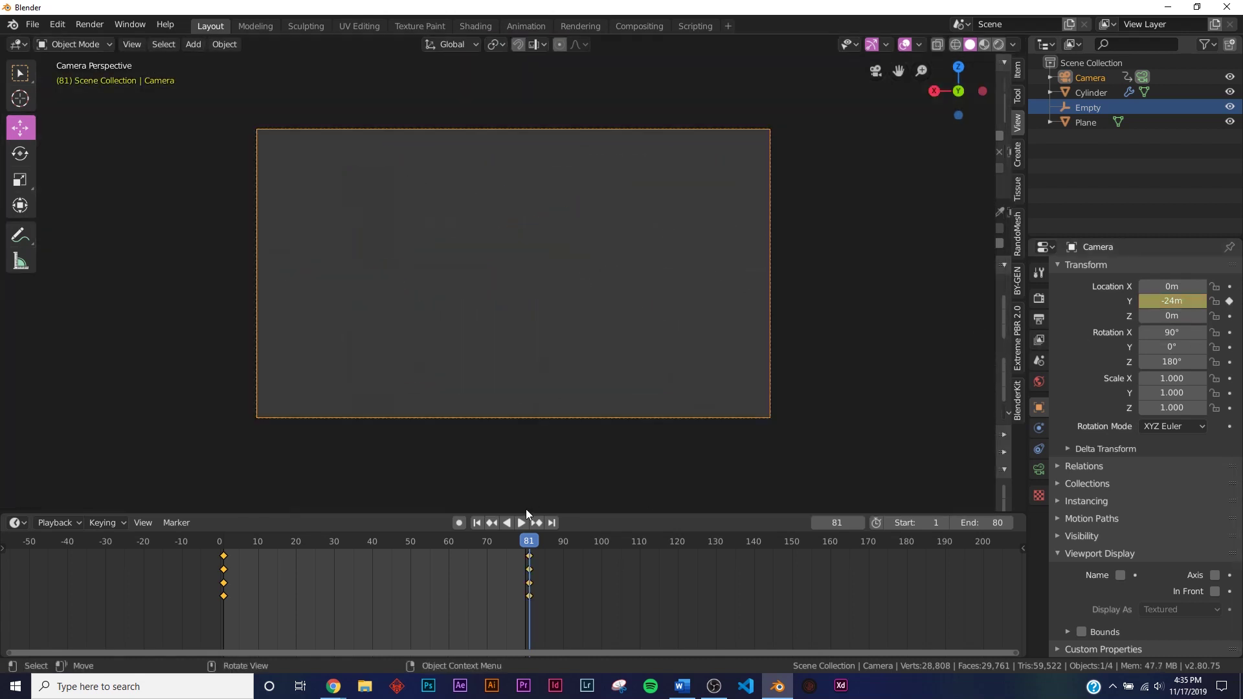
- Play the animation from the first frame to preview the camera's flight through the tunnel
left_click(476, 523)
left_click(522, 522)
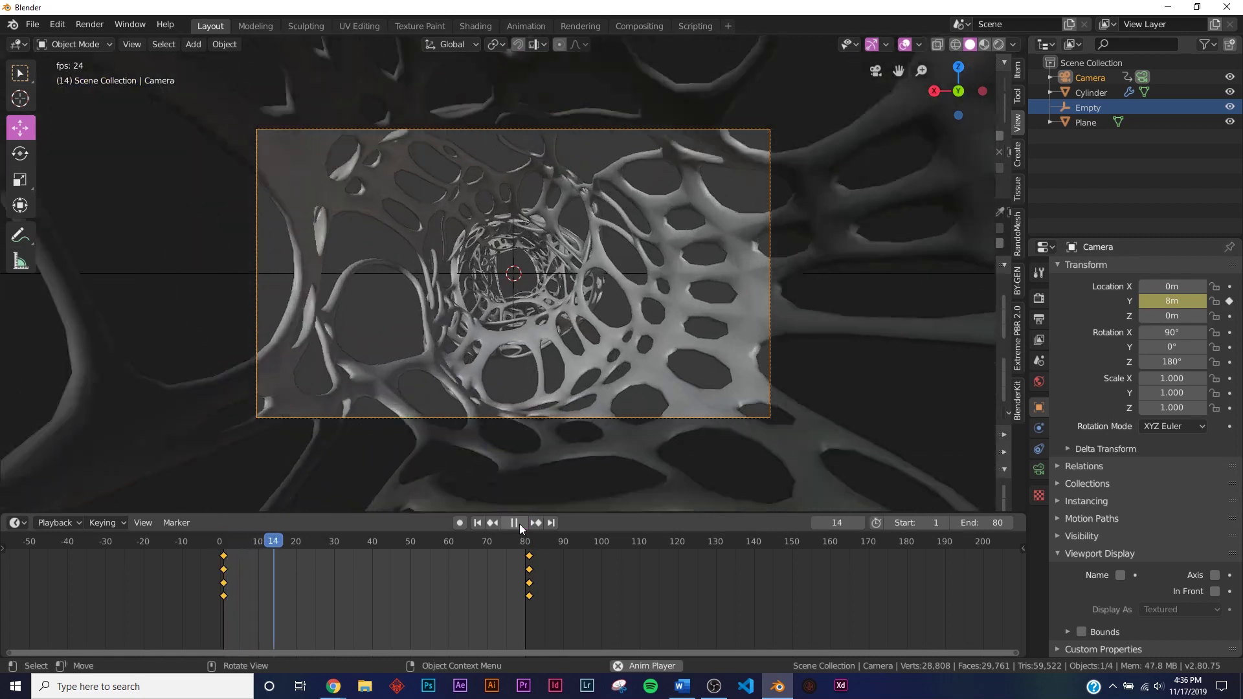
scroll(575, 391, "up", 3)
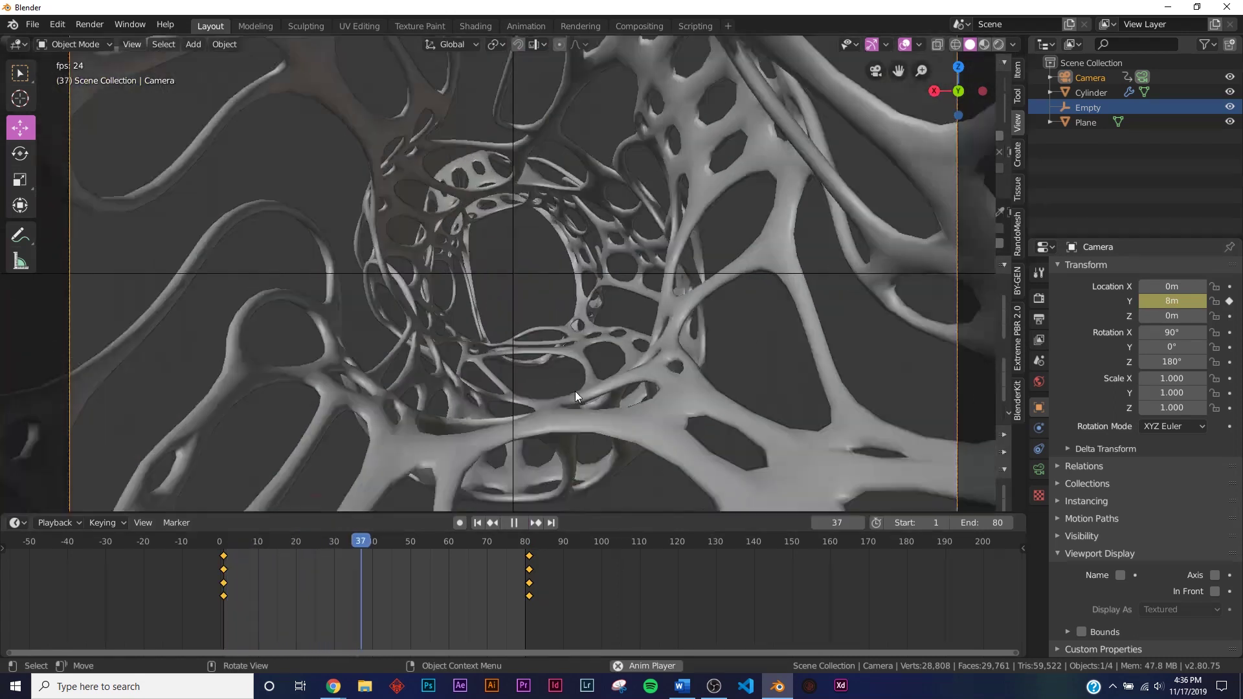
- Stop the playback and set the camera's focal length to 24 mm
scroll(546, 448, "down", 4)
key("Escape")
left_click(1090, 79)
left_click(1039, 470)
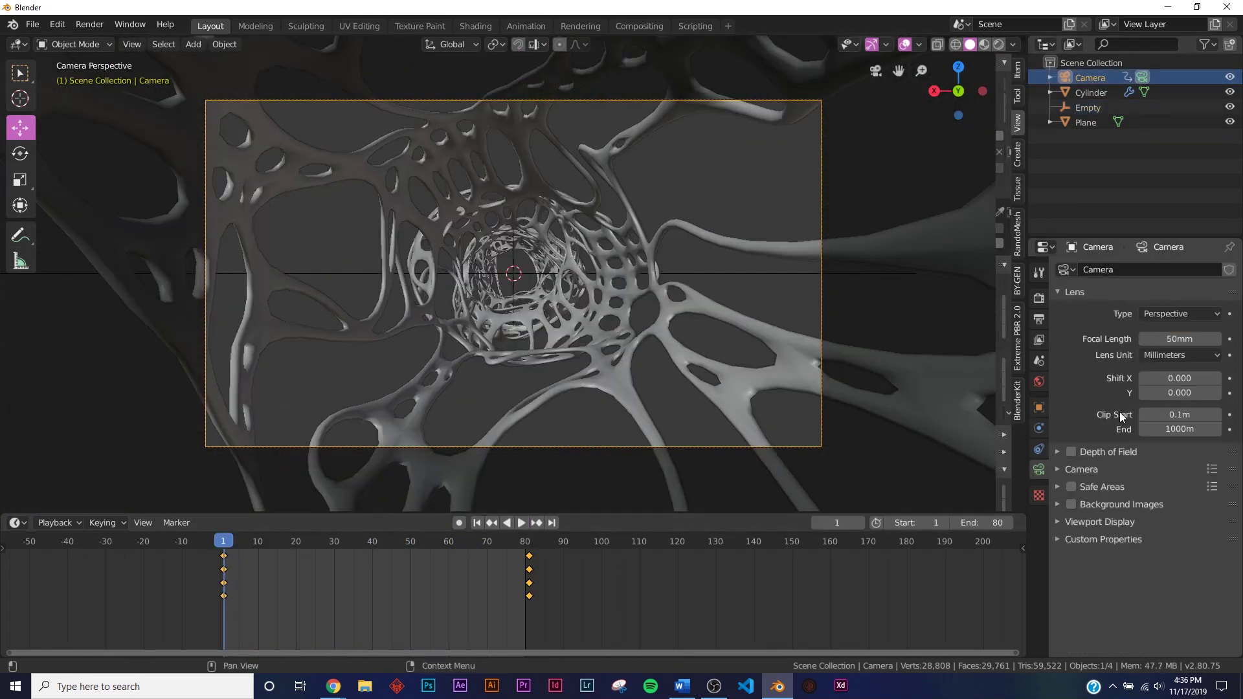
left_click(1171, 341)
type("24")
key("Return")
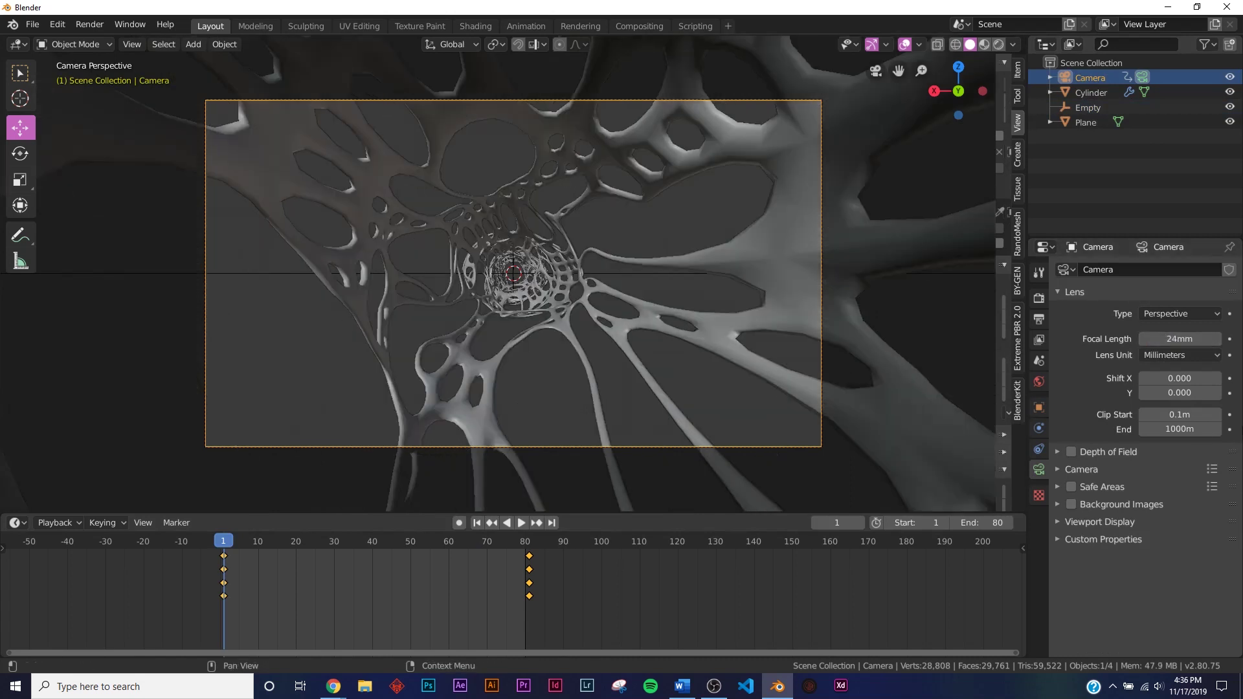
left_click_drag(1179, 339, 1149, 338)
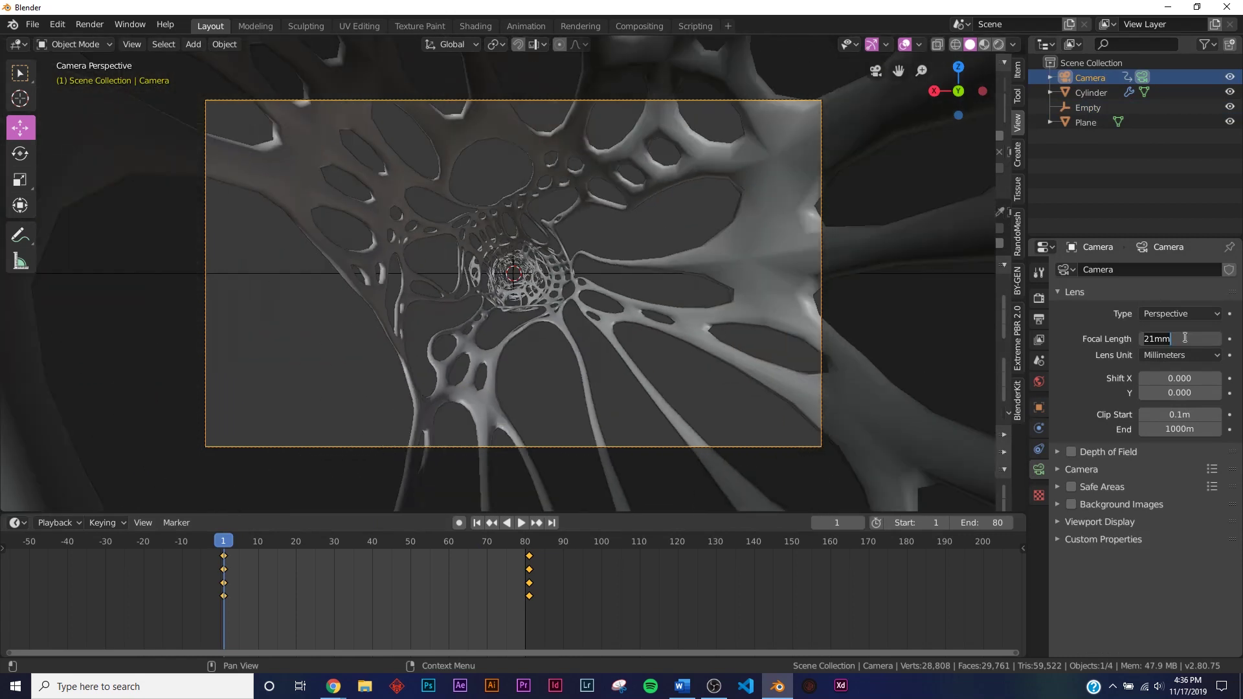
type("4")
key("Return")
- Inspect the tunnel from outside, preview the camera flight with the wider lens, and return to the first frame
middle_click_drag(758, 264, 735, 315)
key("KP_Decimal")
key("KP_0")
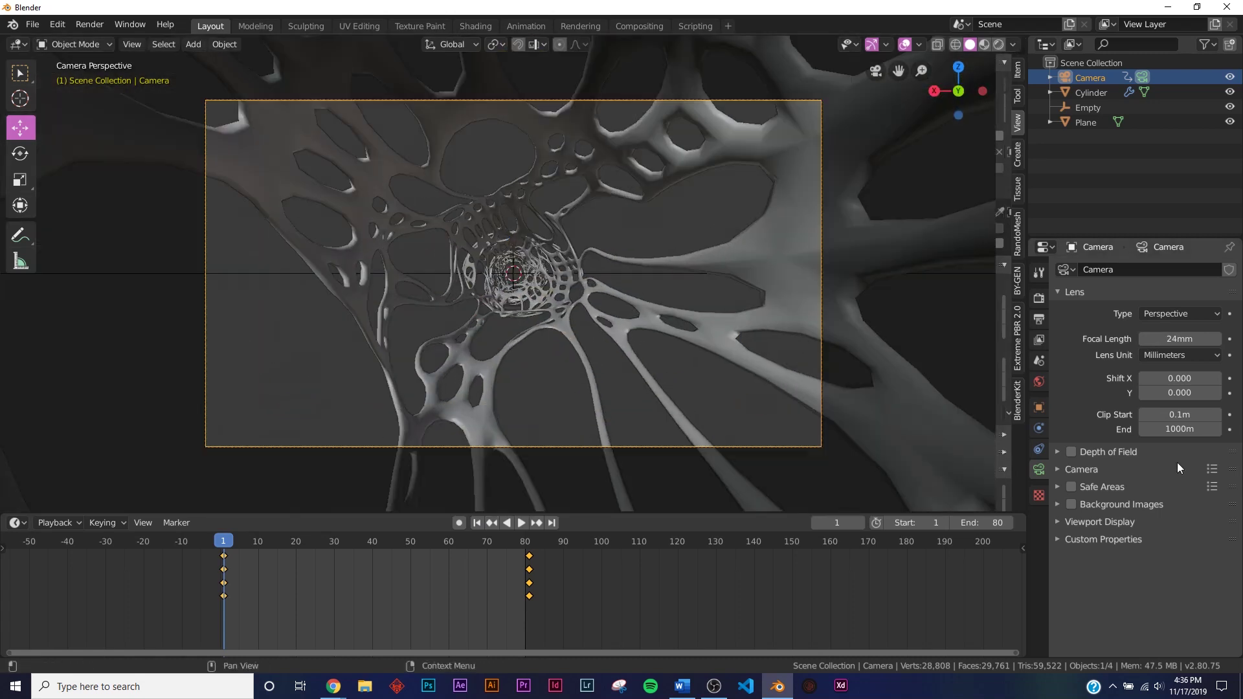
left_click(1039, 407)
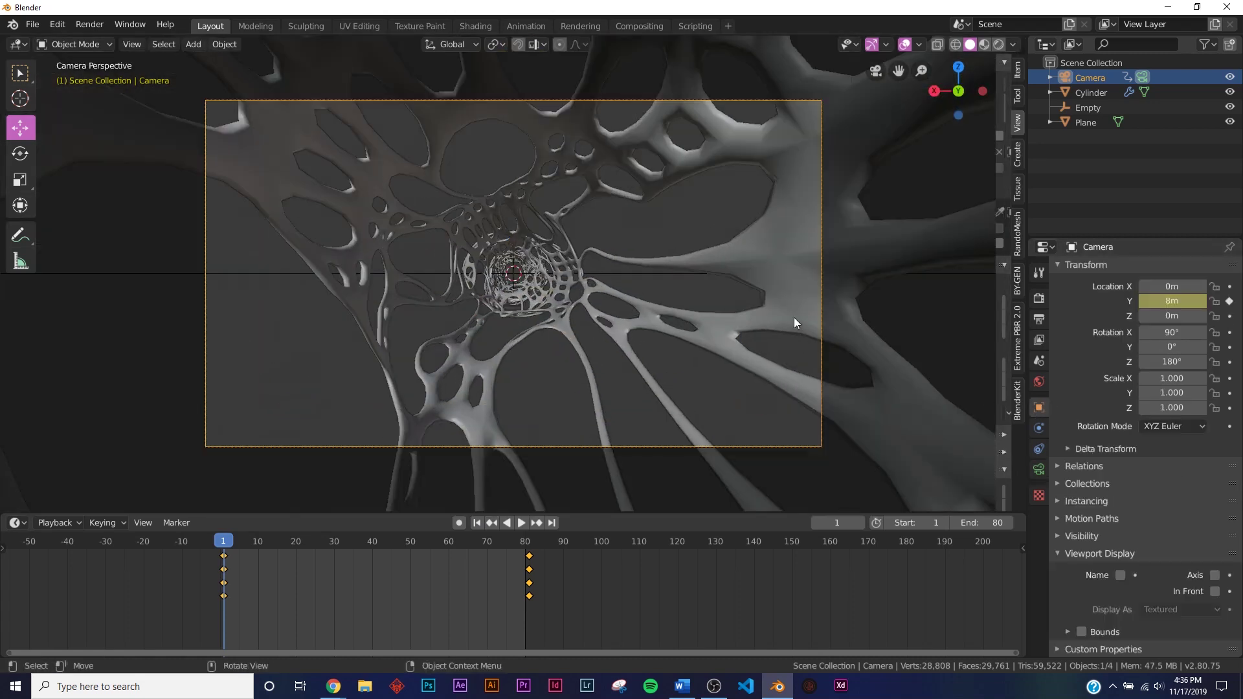
middle_click_drag(734, 307, 681, 323)
scroll(680, 327, "down", 5)
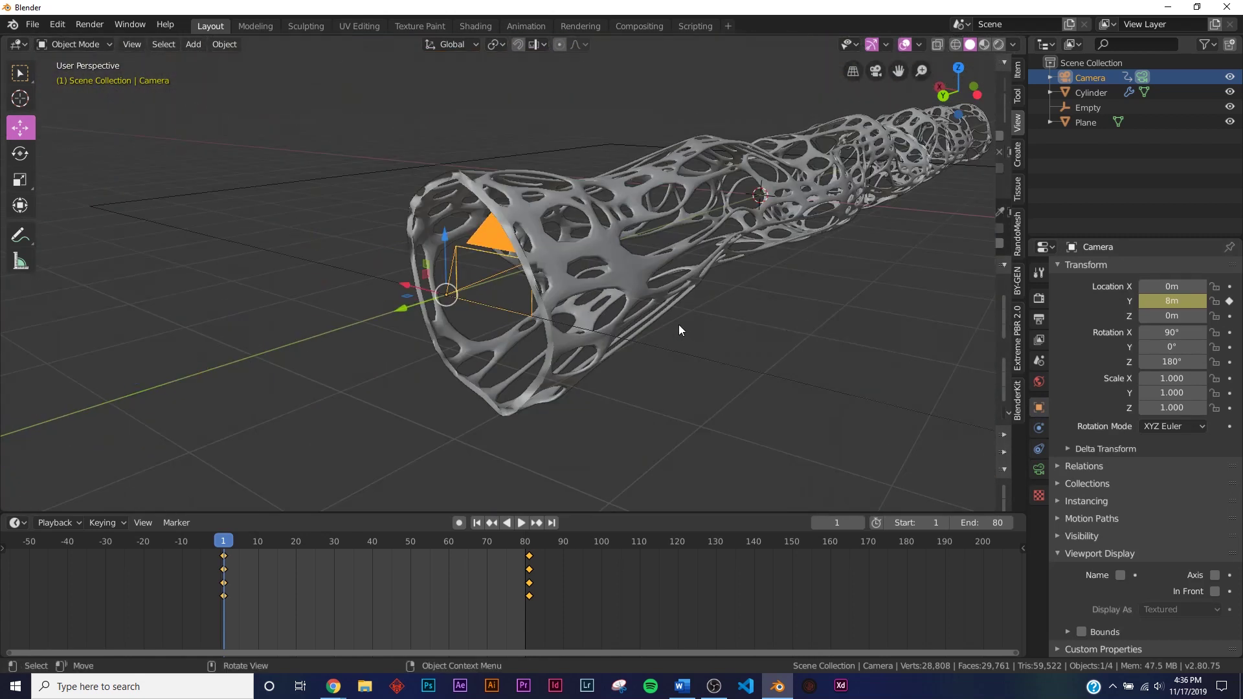
middle_click_drag(858, 220, 359, 391, "shift")
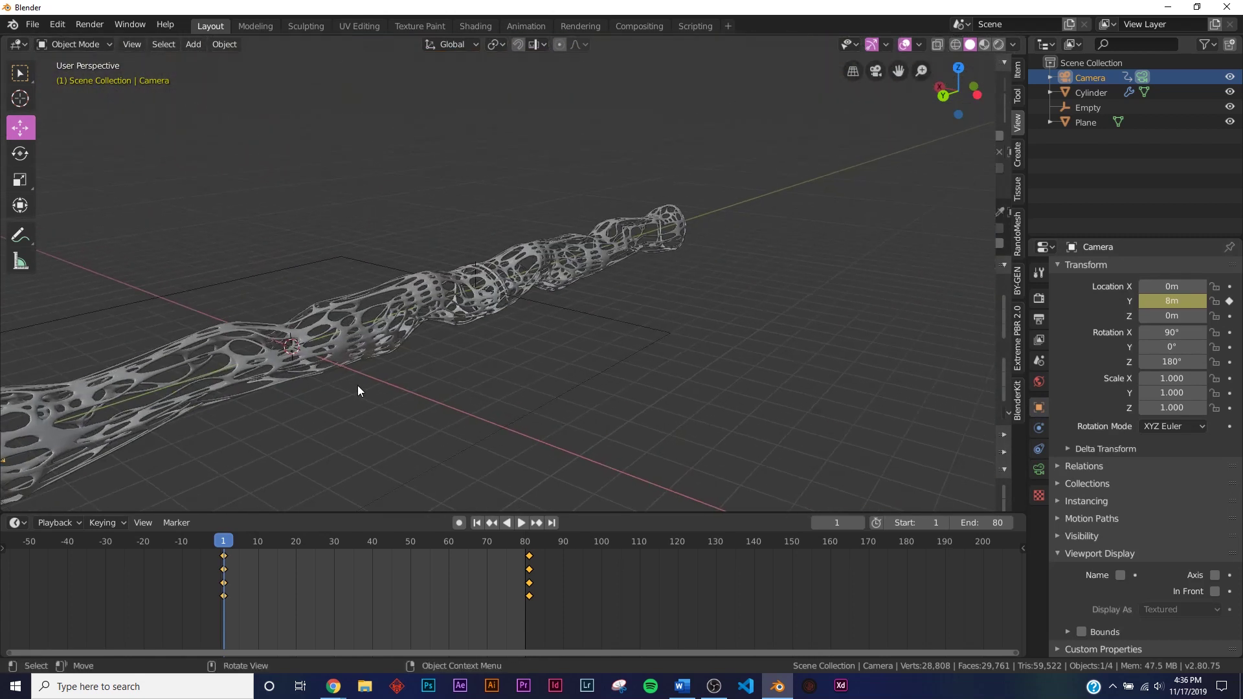
key("KP_0")
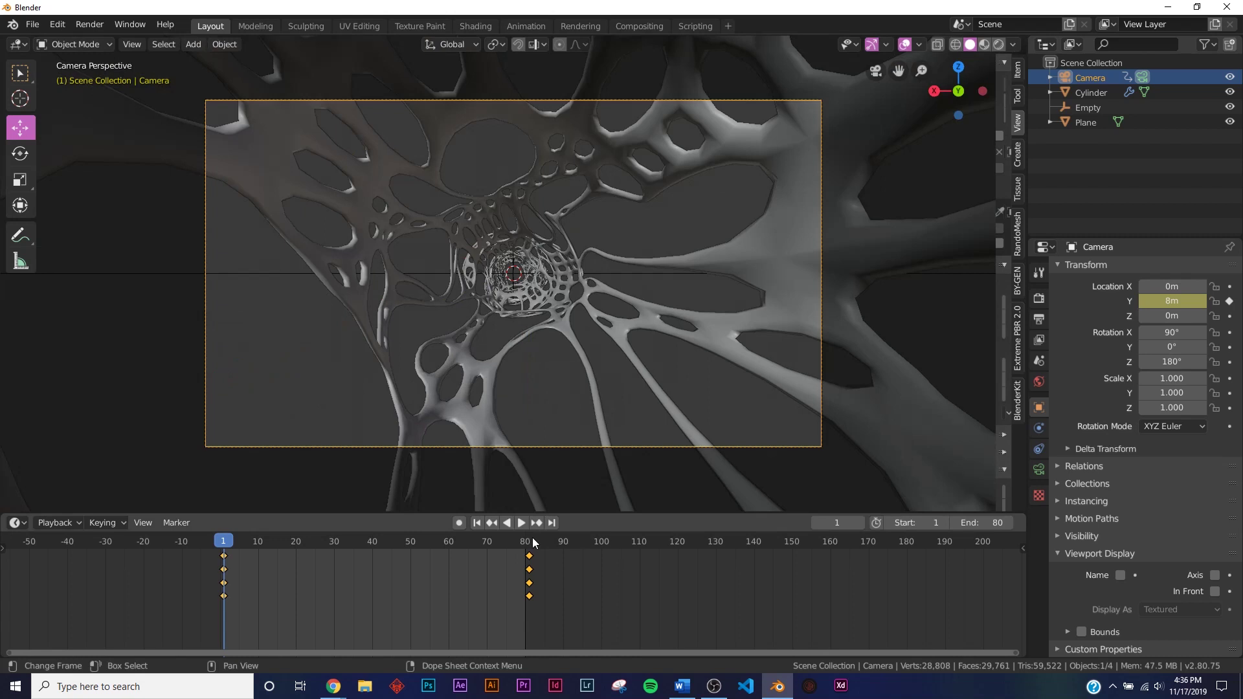
left_click(522, 524)
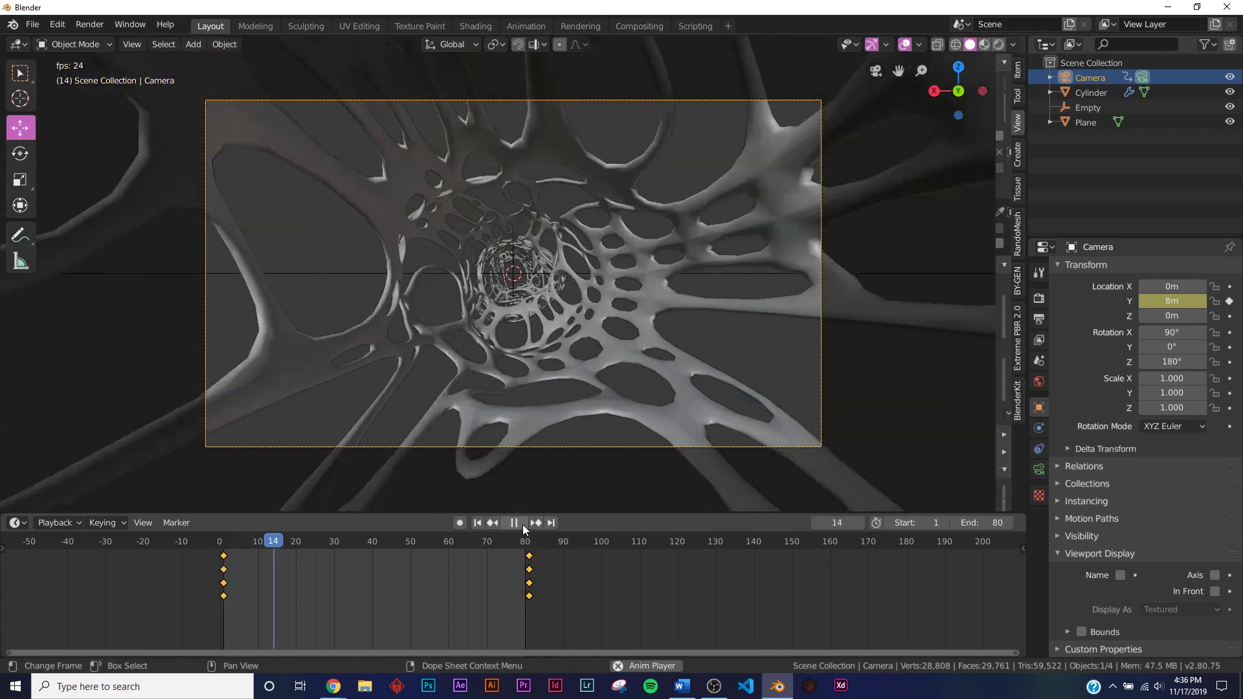
left_click(522, 524)
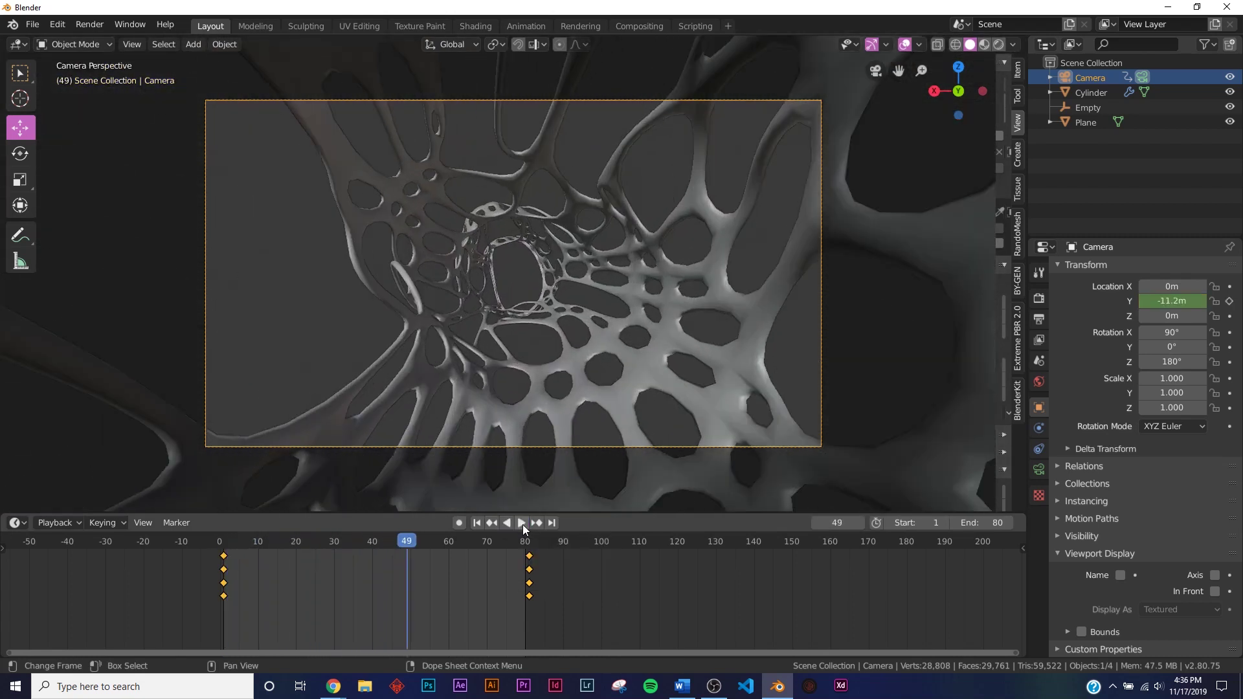
left_click(484, 523)
- Extend the animation's end frame to 120 and move the camera's final keyframes to frame 121
middle_click_drag(583, 447, 680, 378)
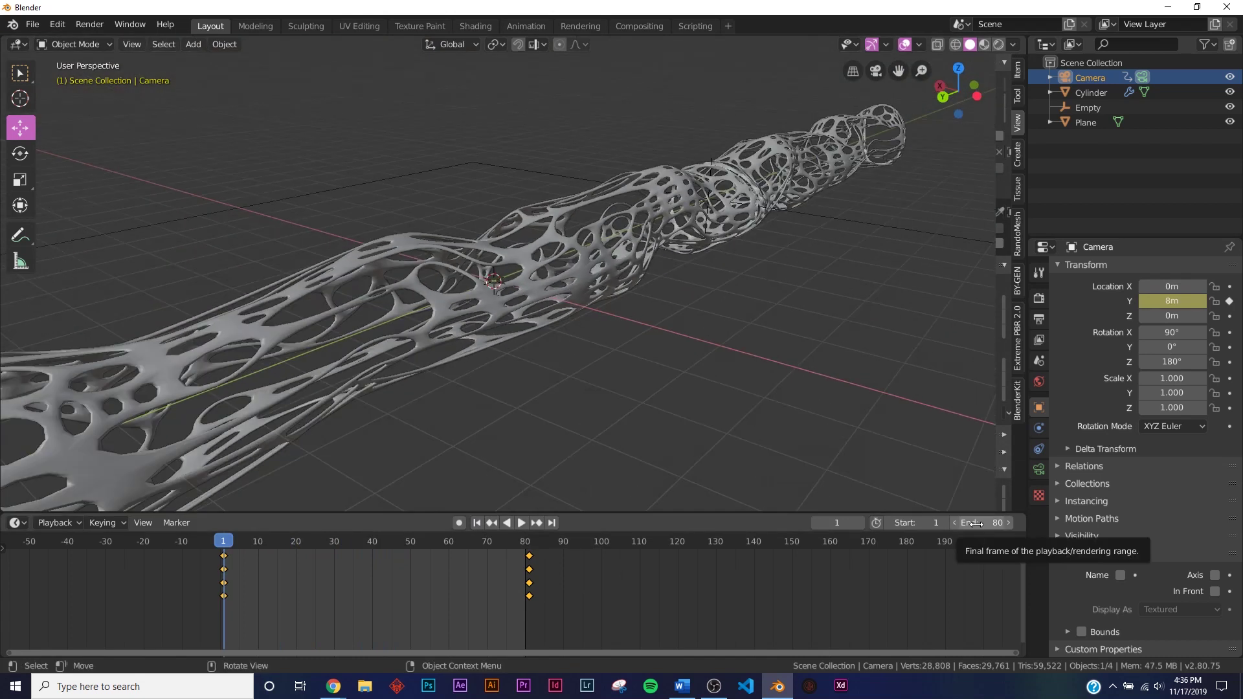
left_click_drag(979, 526, 1009, 525)
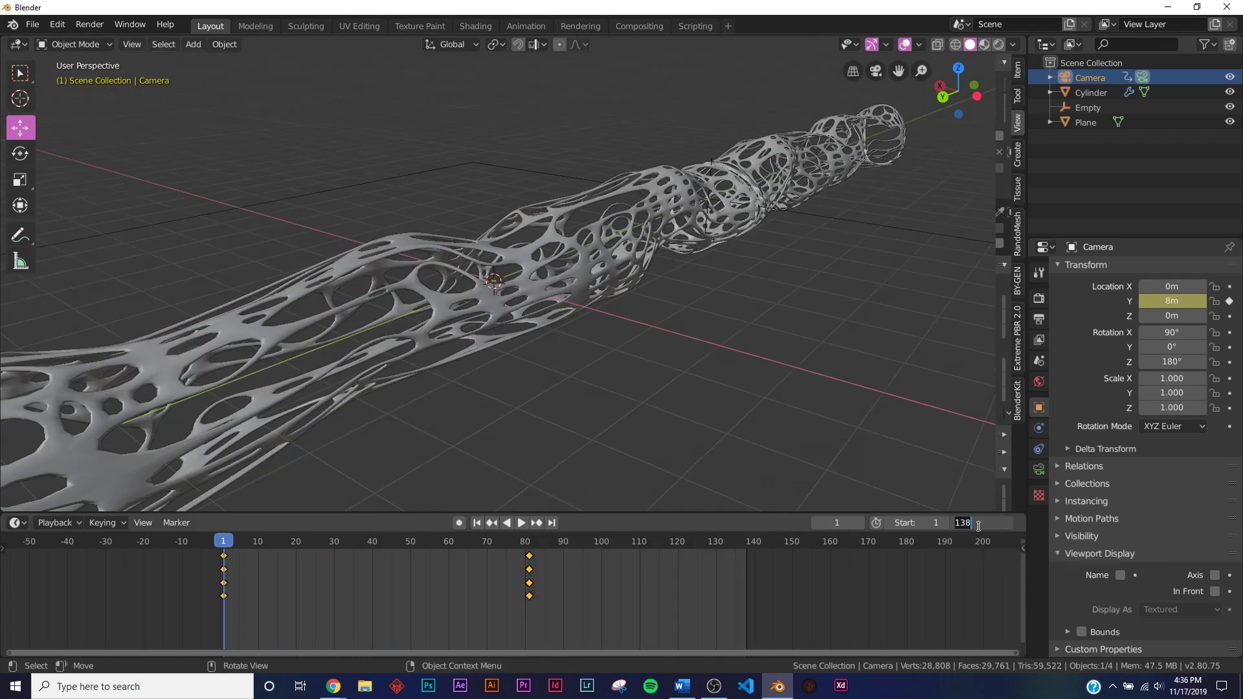
key("Return")
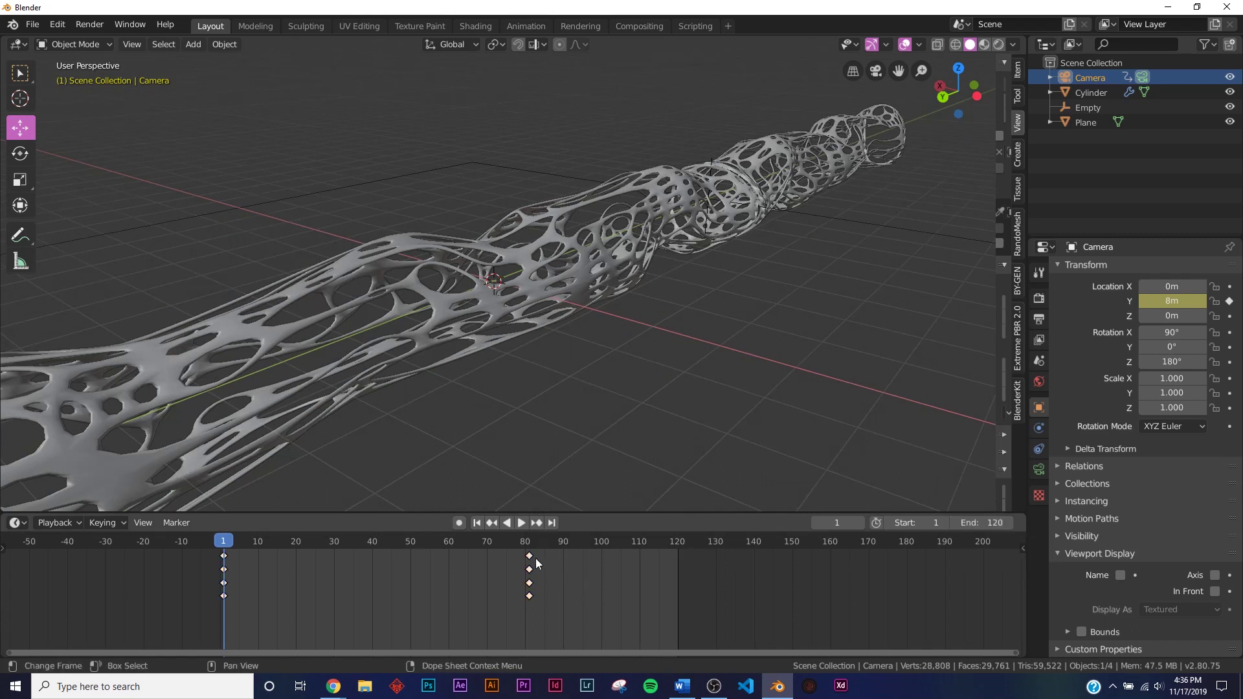
key("g")
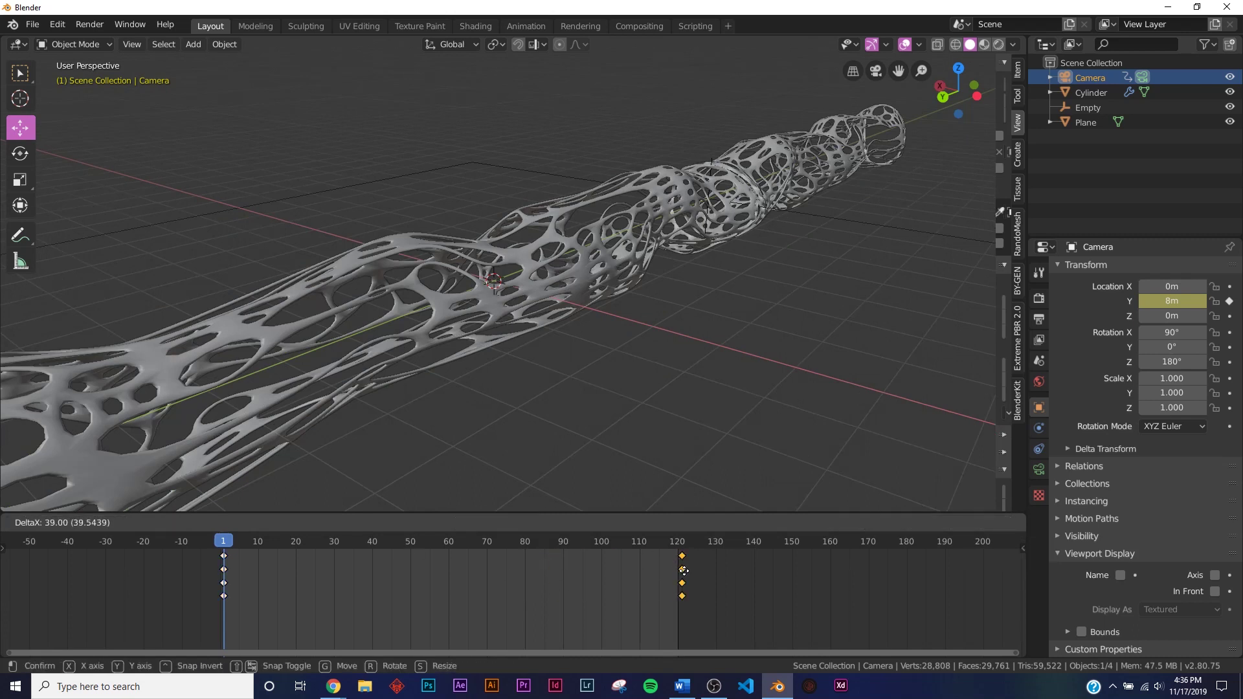
left_click(684, 571)
- Play the lengthened animation through the camera to judge the slower flight speed
key("KP_0")
left_click(521, 522)
scroll(583, 403, "up", 2)
scroll(583, 406, "down", 2)
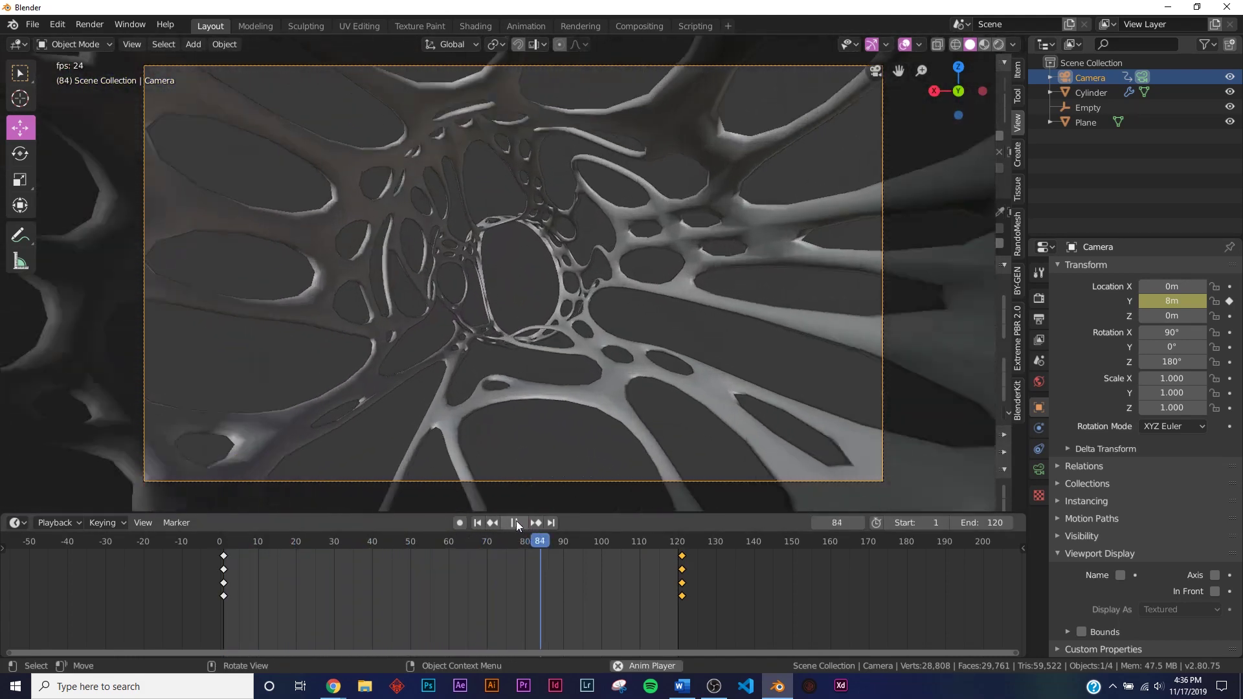
key("Escape")
- Leave the camera view and delete the plane from the scene
key("KP_0")
left_click(446, 157)
key("Delete")
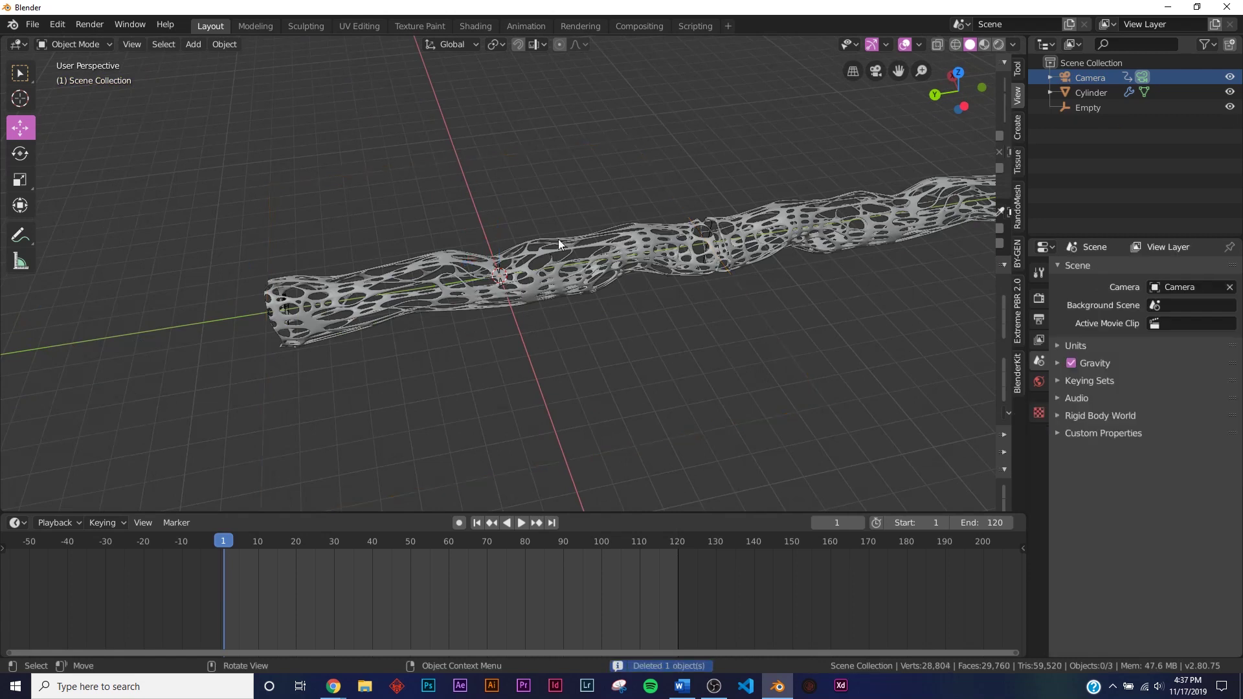
- Move the tunnel cylinder into a new collection named "tube"
left_click(552, 236)
middle_click_drag(689, 264, 554, 316)
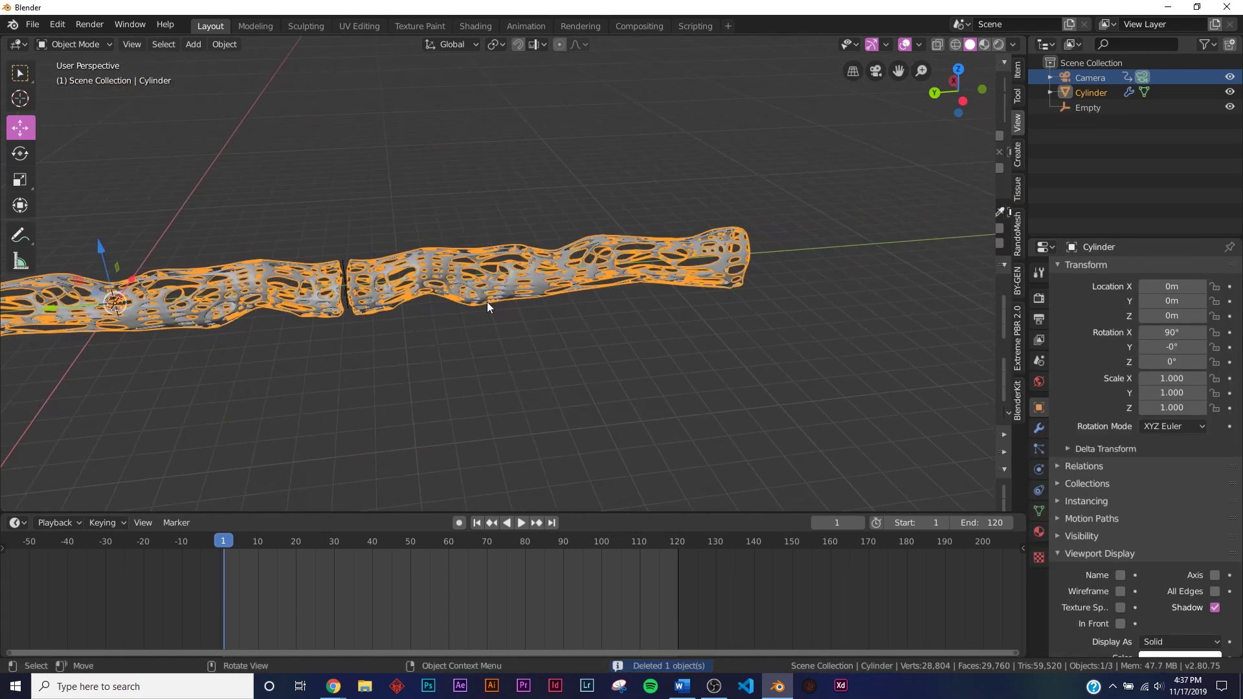
key("m")
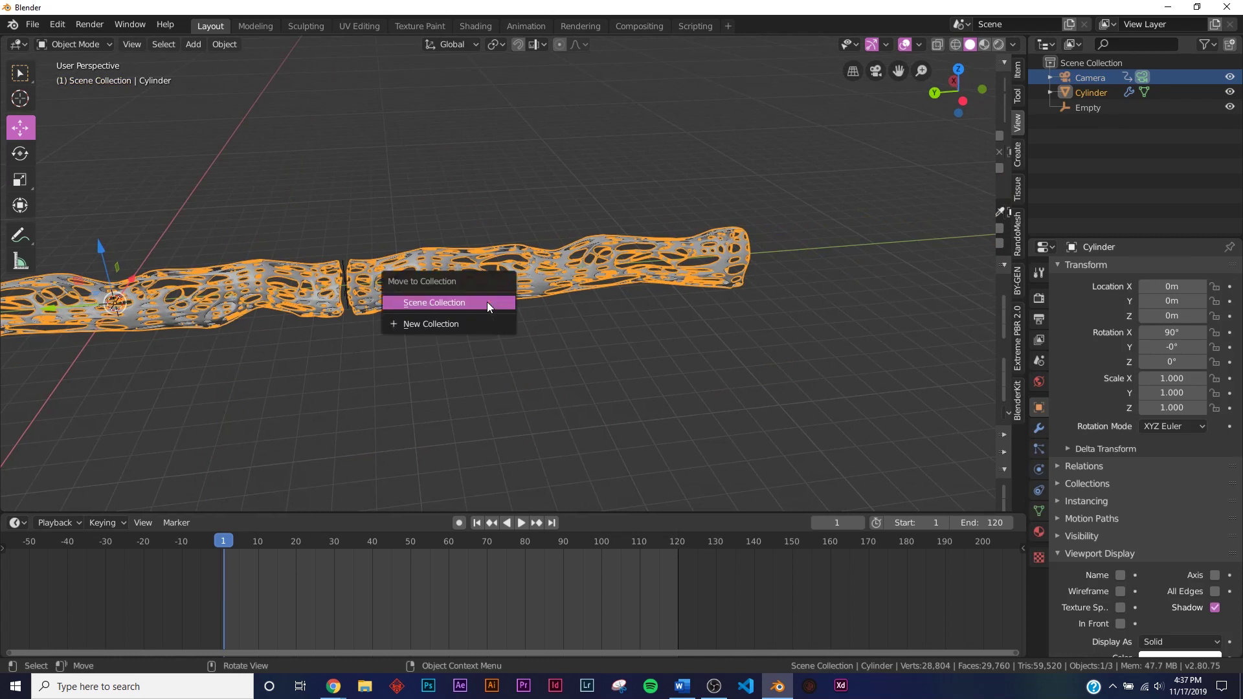
left_click(442, 324)
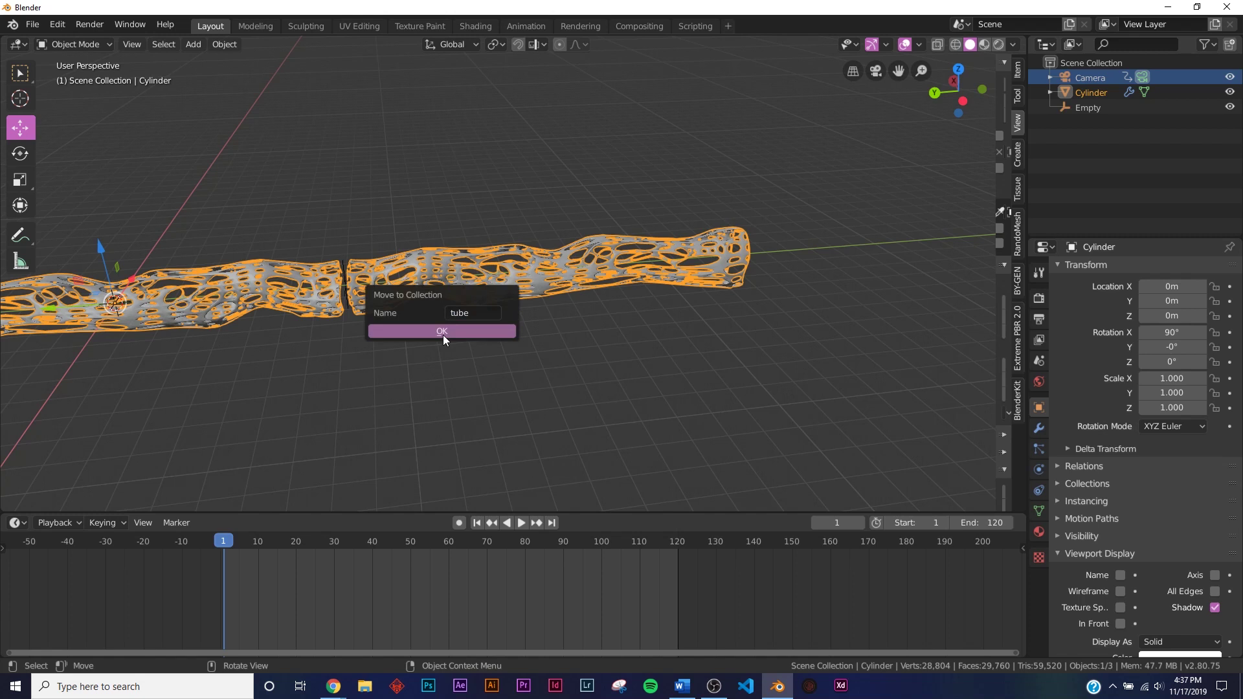
left_click(442, 334)
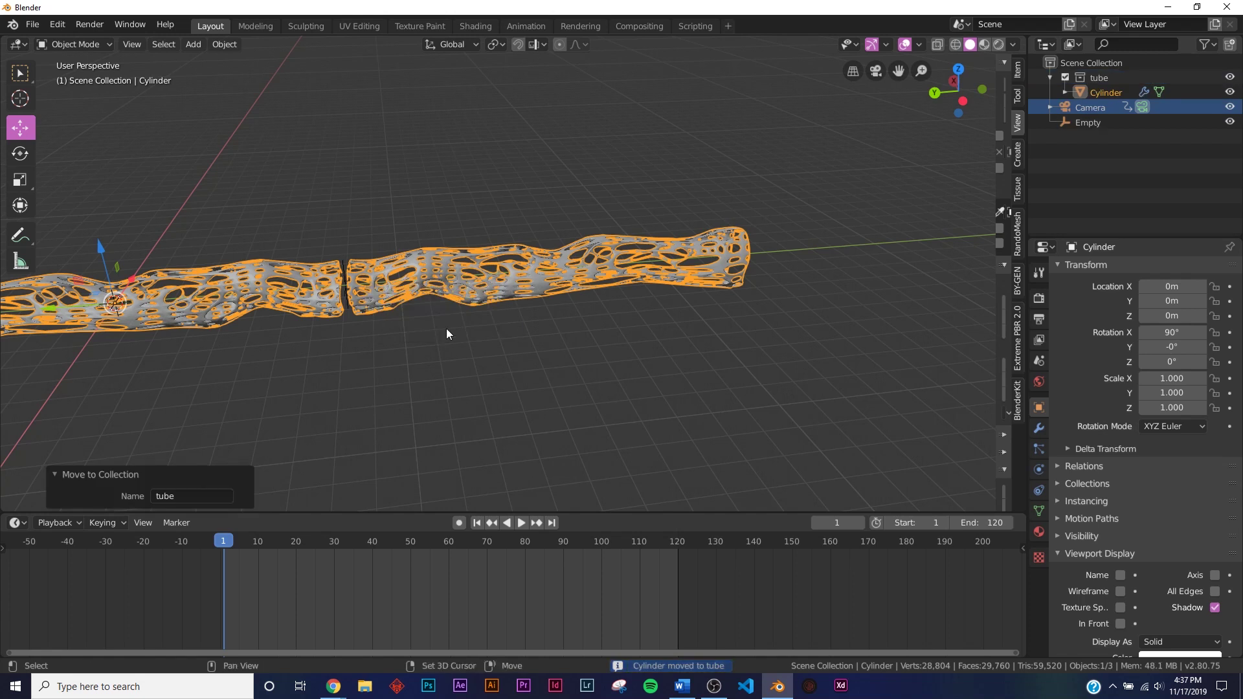
key("shift+a")
mouse_move(408, 392)
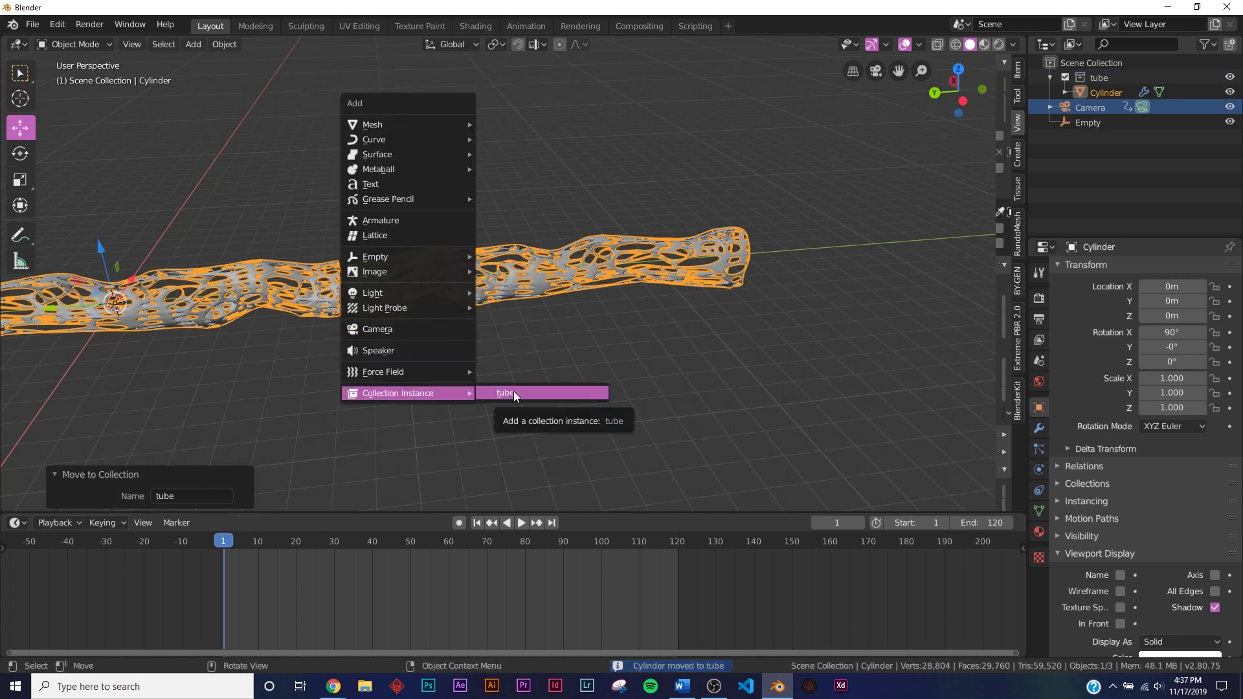
key("Escape")
- Add an instance of the tube collection and move it along Y to -32 m, at the original tunnel's far end
key("shift+a")
mouse_move(409, 460)
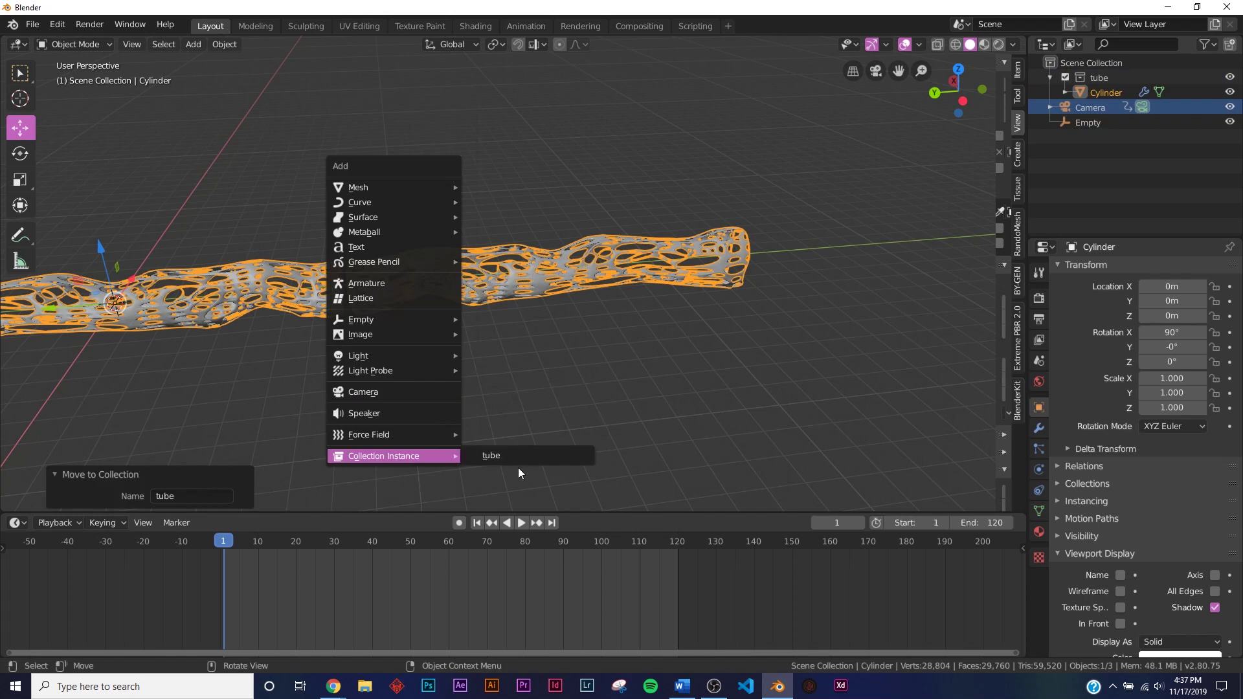
left_click(517, 457)
left_click_drag(221, 290, 704, 321)
middle_click_drag(704, 321, 581, 333)
left_click(581, 333)
scroll(580, 333, "up", 4)
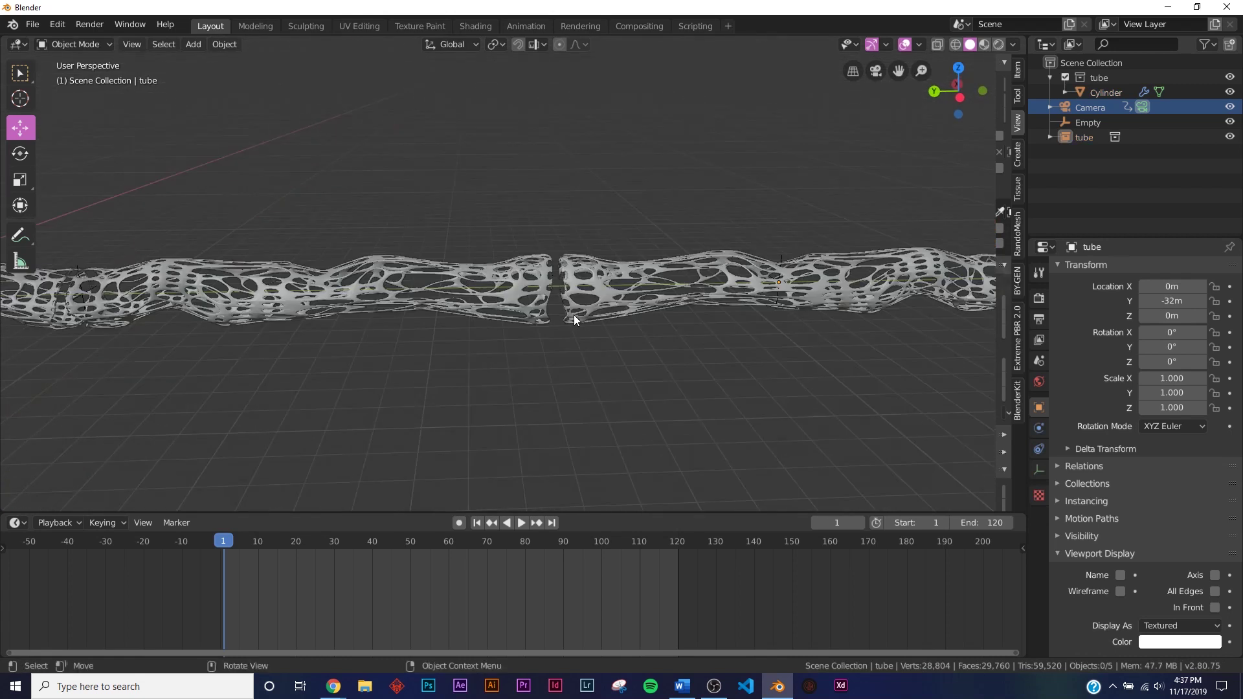
- Try to shift the tube instance slightly along the Y axis
left_click(779, 301)
left_click_drag(736, 285, 721, 292)
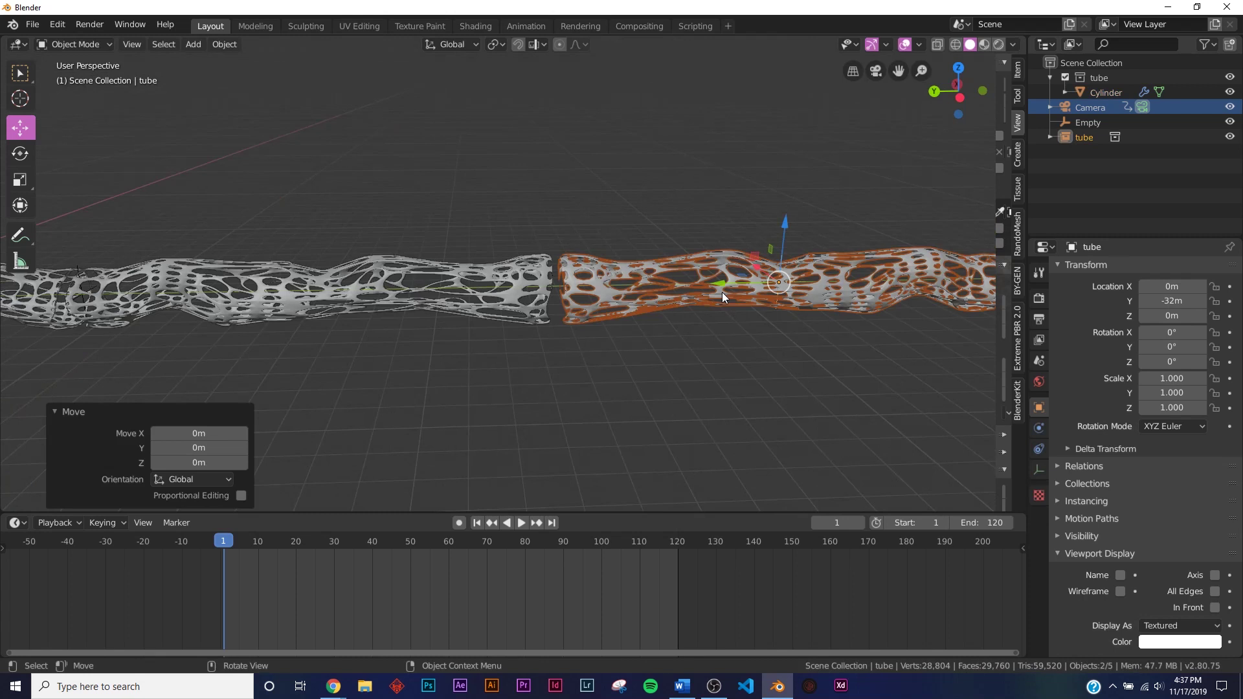
key("ctrl+z")
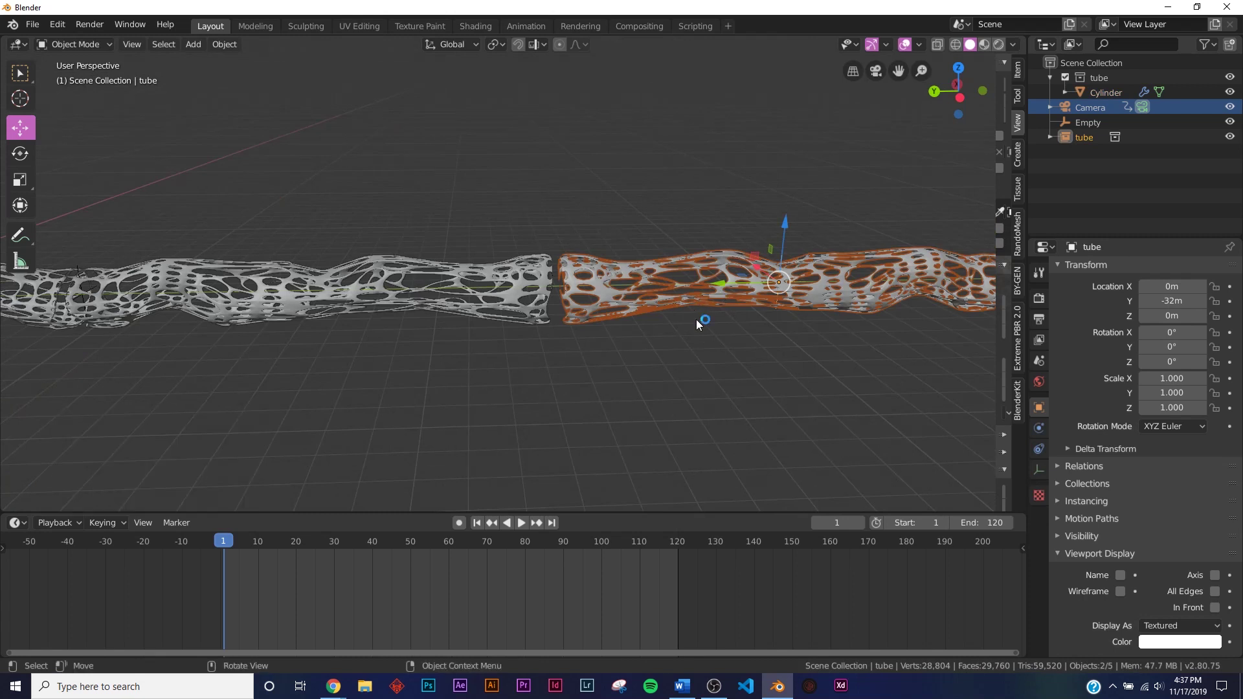
- Examine the seam between the original tube and its instance, and the overall length of the tunnel
left_click(583, 356)
middle_click_drag(582, 355, 597, 281)
left_click(596, 281)
middle_click_drag(674, 345, 635, 336)
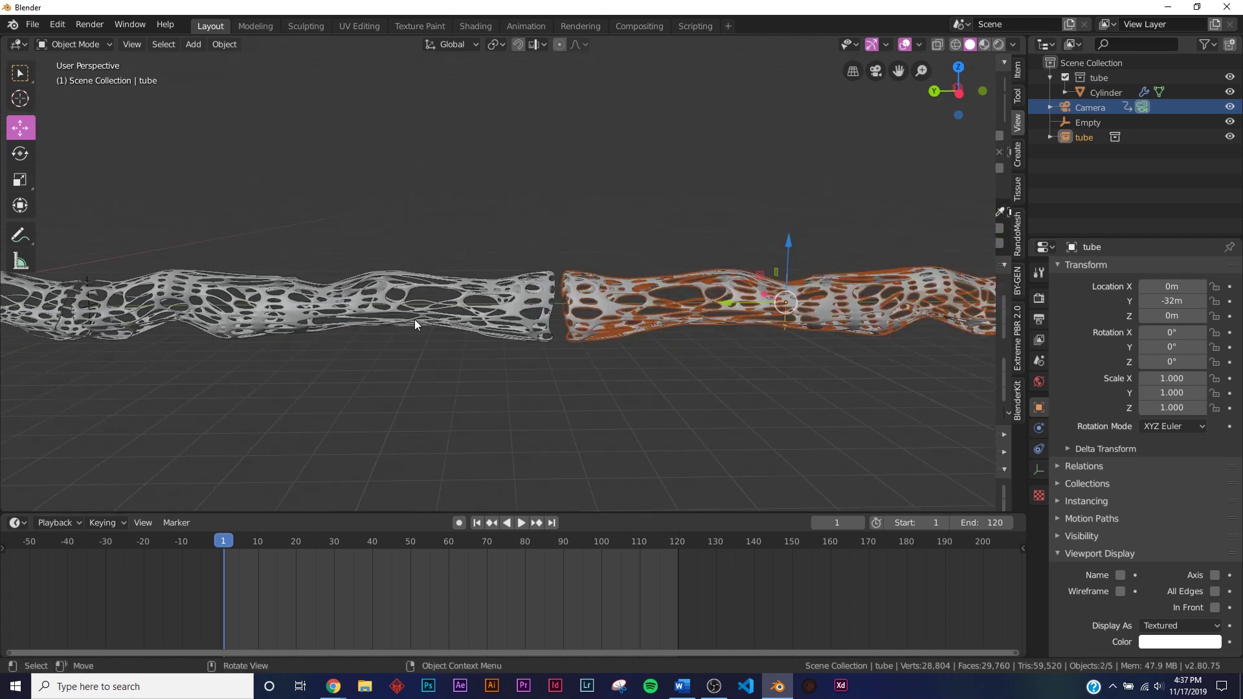
scroll(414, 320, "down", 5)
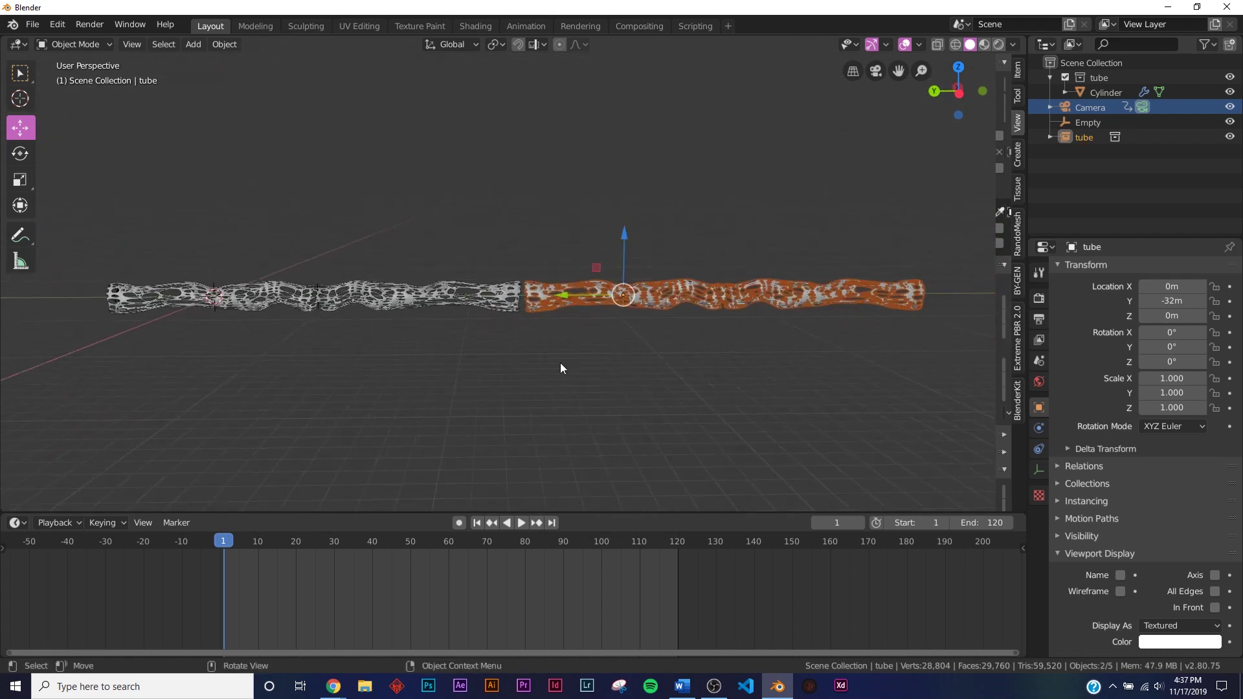
middle_click_drag(927, 370, 558, 363, "shift")
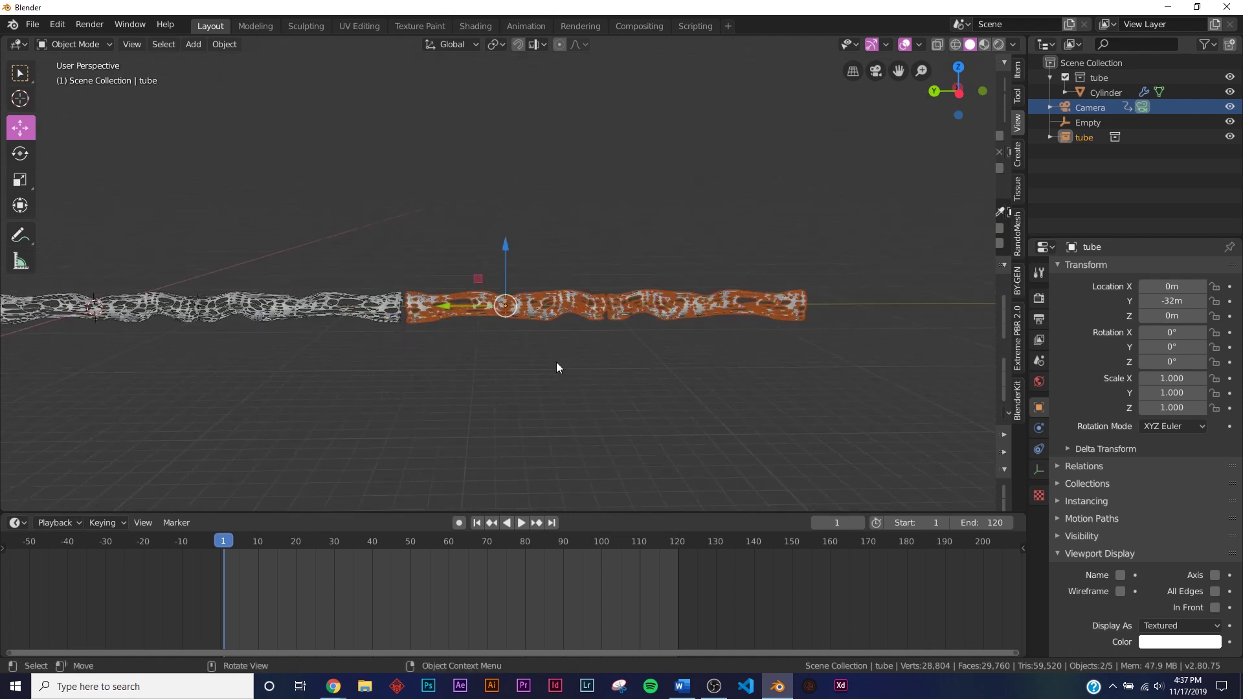
scroll(556, 363, "up", 3)
middle_click_drag(268, 375, 340, 308, "shift")
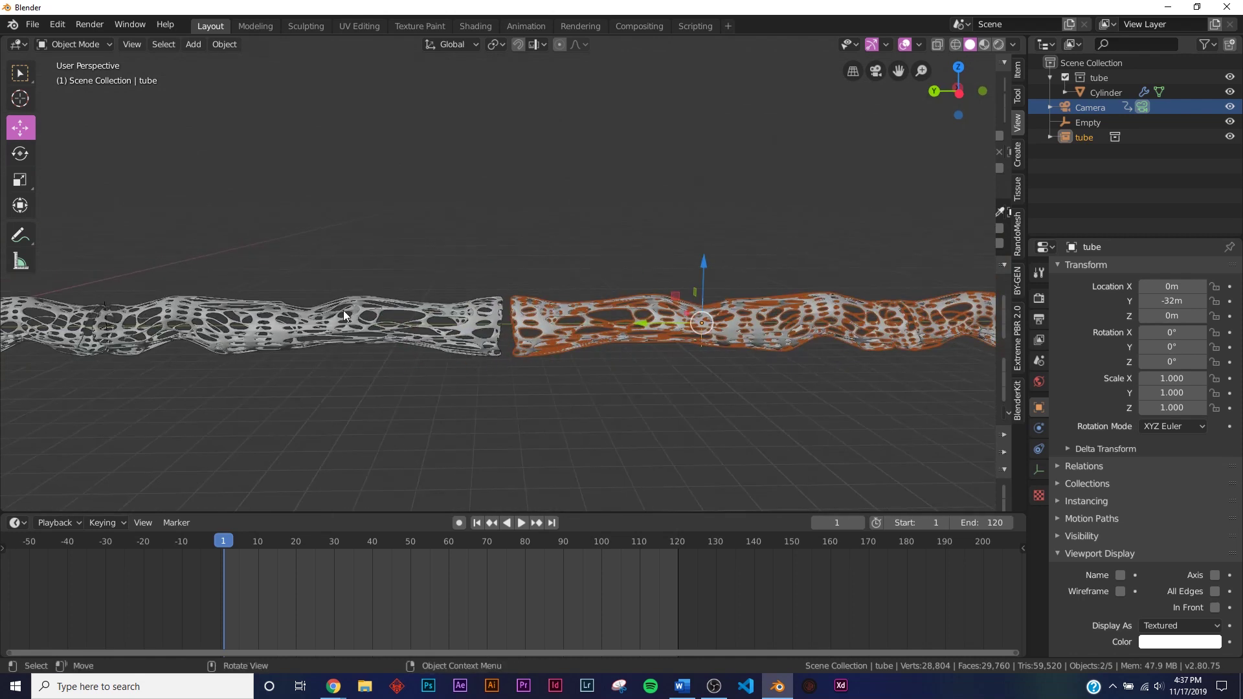
middle_click_drag(835, 393, 666, 368, "shift")
- Duplicate the tube instance -32 m along Y and repeat the duplication, placing copies at Y -64, -96 and -128 m
left_click(579, 374)
key("KP_0")
middle_click_drag(630, 376, 590, 334)
key("ctrl+z")
scroll(571, 355, "up", 5)
scroll(591, 334, "down", 4)
scroll(590, 334, "up", 4)
scroll(468, 349, "down", 5)
middle_click_drag(467, 345, 725, 406)
key("shift+r")
key("shift+r")
key("shift+r")
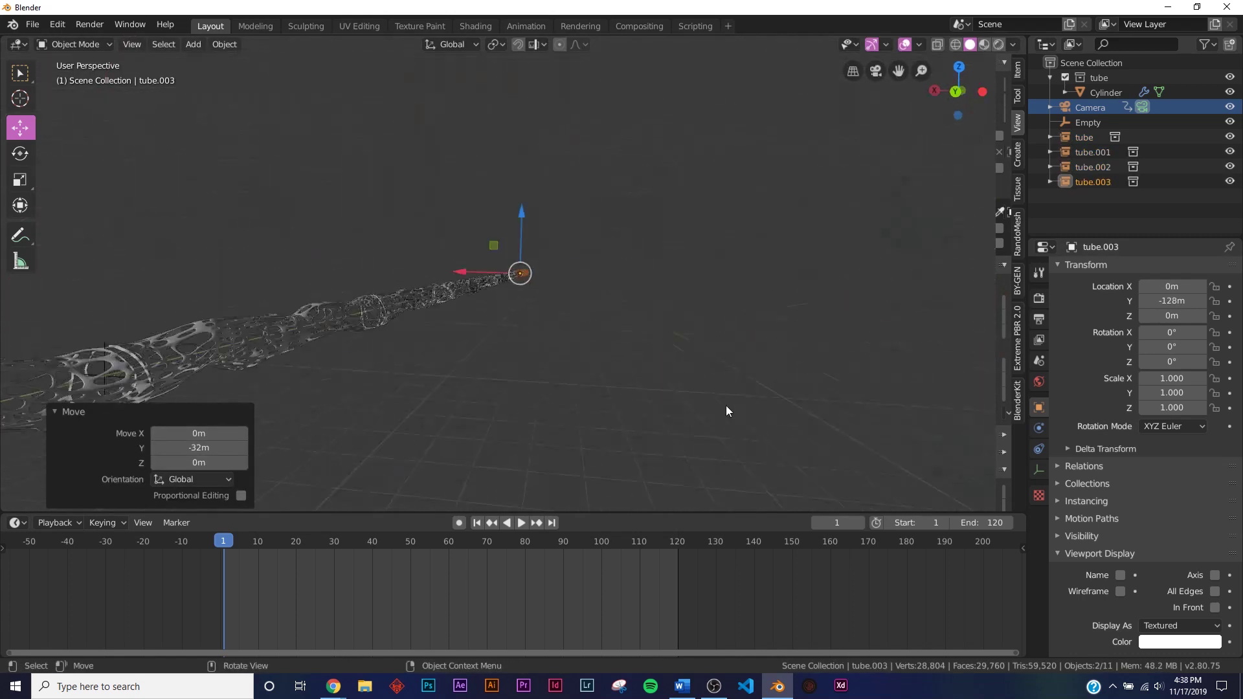
- Duplicate the farthest tube instance and place the copy at Y -160 m, in line with the rest of the tunnel
key("KP_0")
middle_click_drag(523, 367, 527, 366)
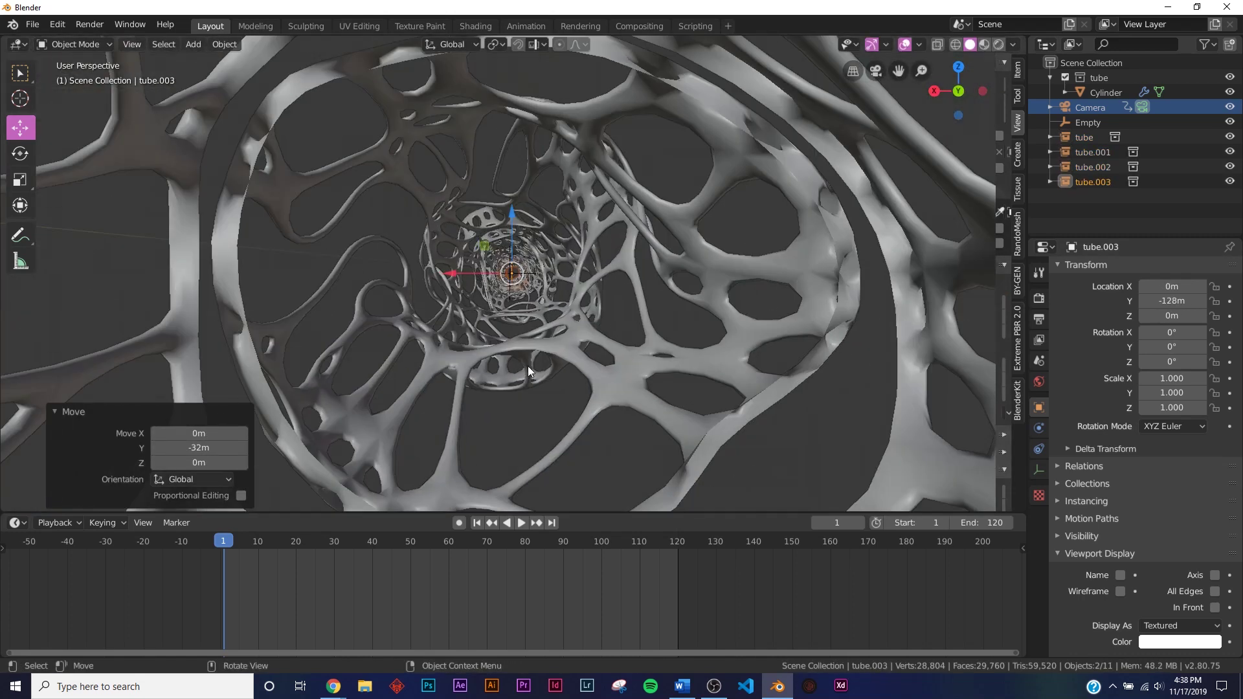
scroll(406, 370, "down", 8)
scroll(608, 371, "up", 3)
middle_click_drag(609, 373, 703, 353)
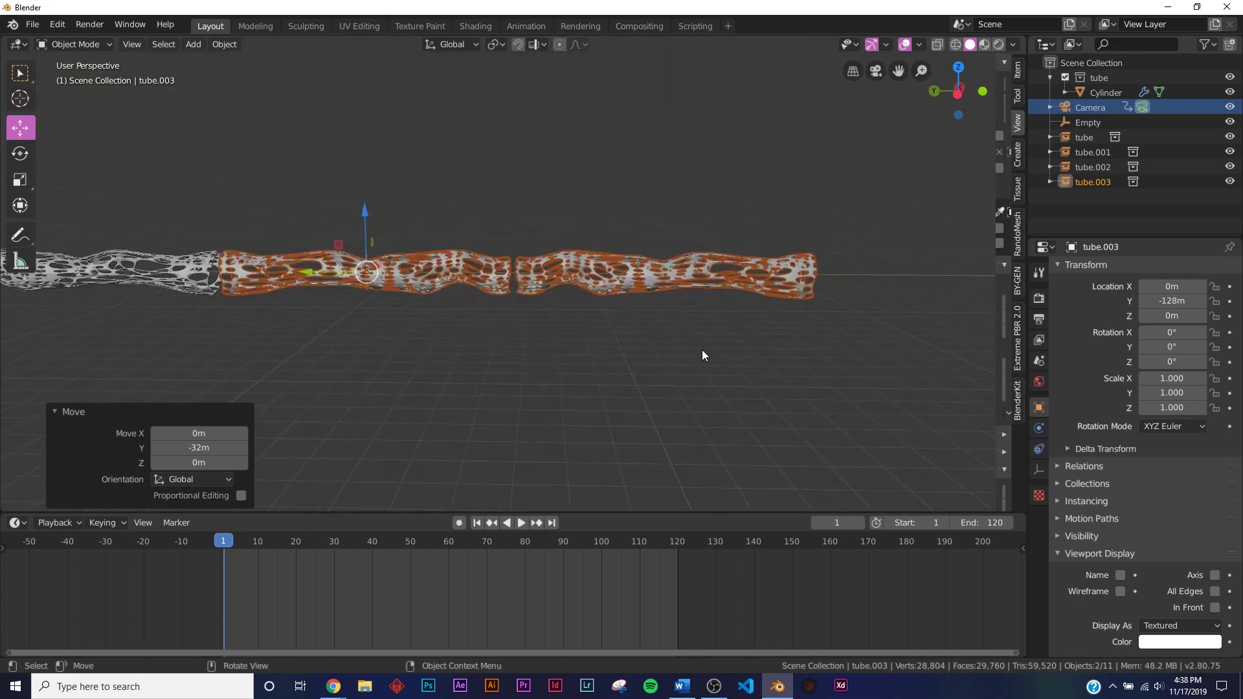
key("shift+d")
right_click(647, 359)
middle_click_drag(647, 359, 209, 283, "shift")
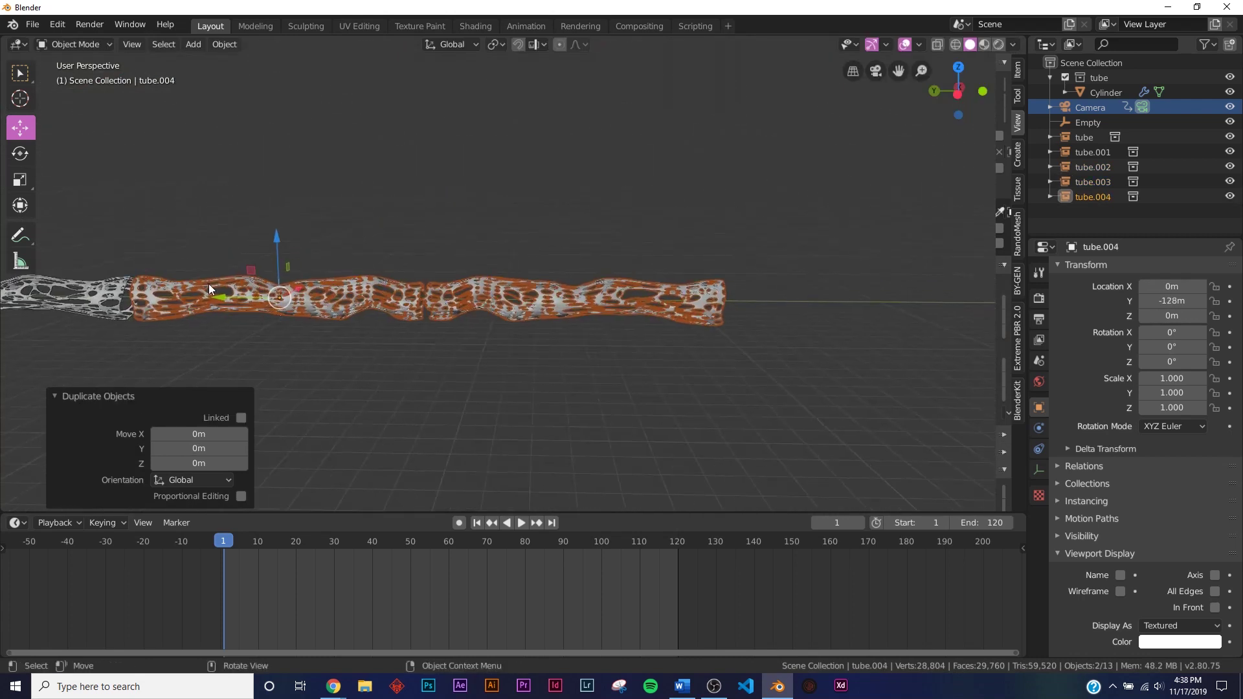
left_click_drag(220, 298, 803, 383)
scroll(561, 369, "up", 4)
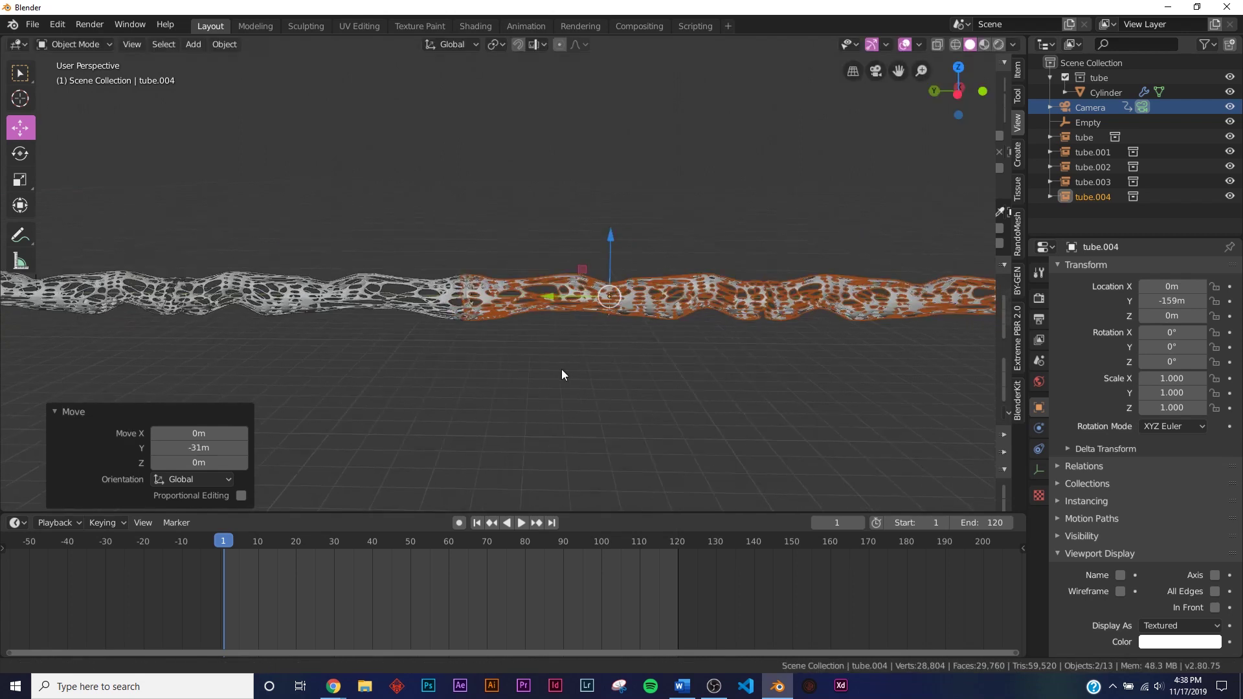
left_click_drag(701, 332, 498, 308)
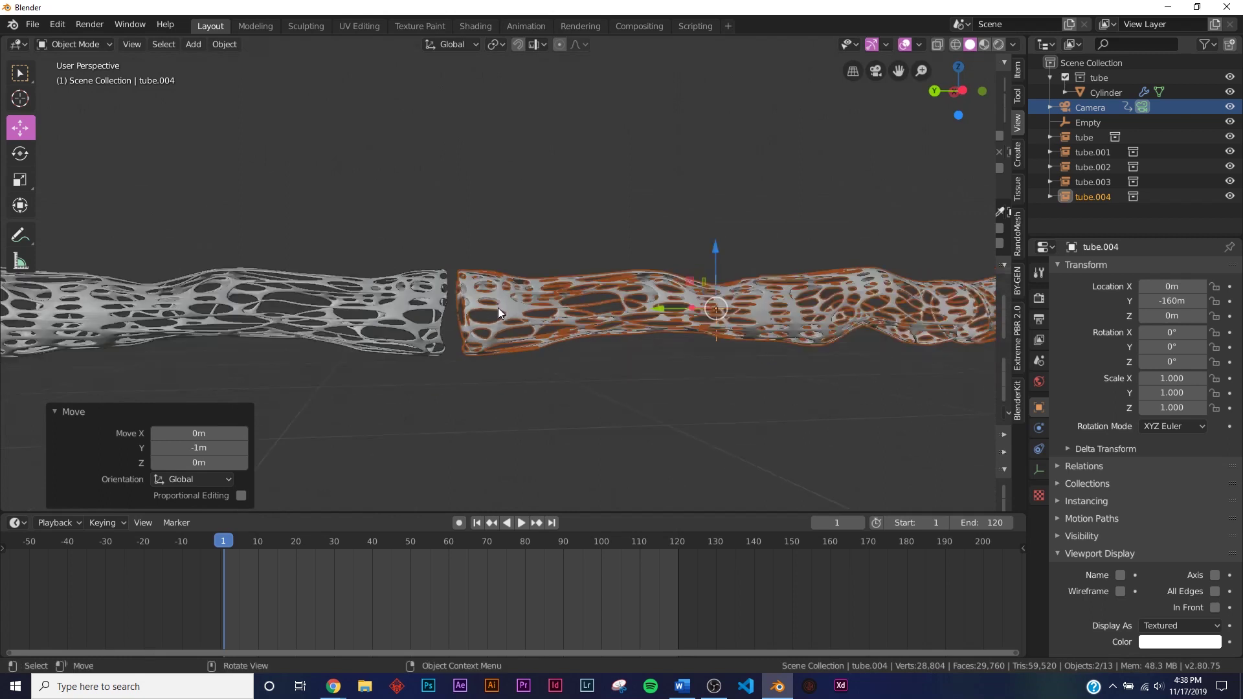
- Preview the fly-through from the camera view and return to the first frame
key("KP_0")
left_click(524, 527)
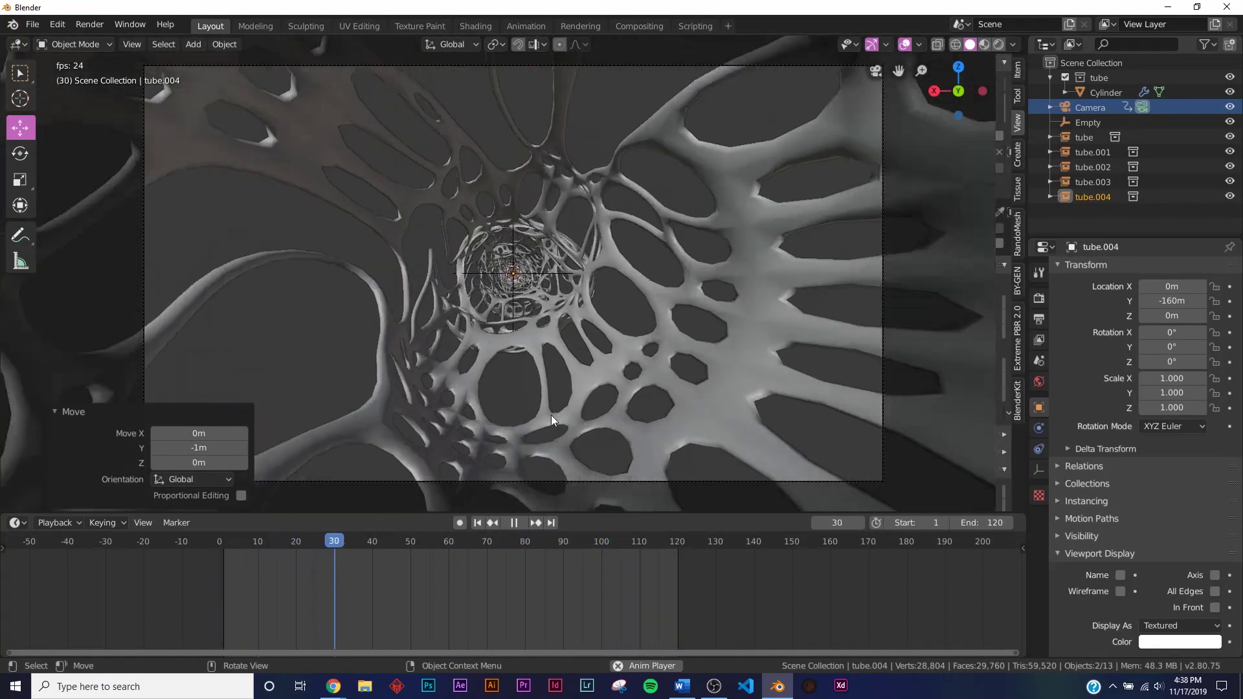
left_click(515, 524)
left_click(471, 527)
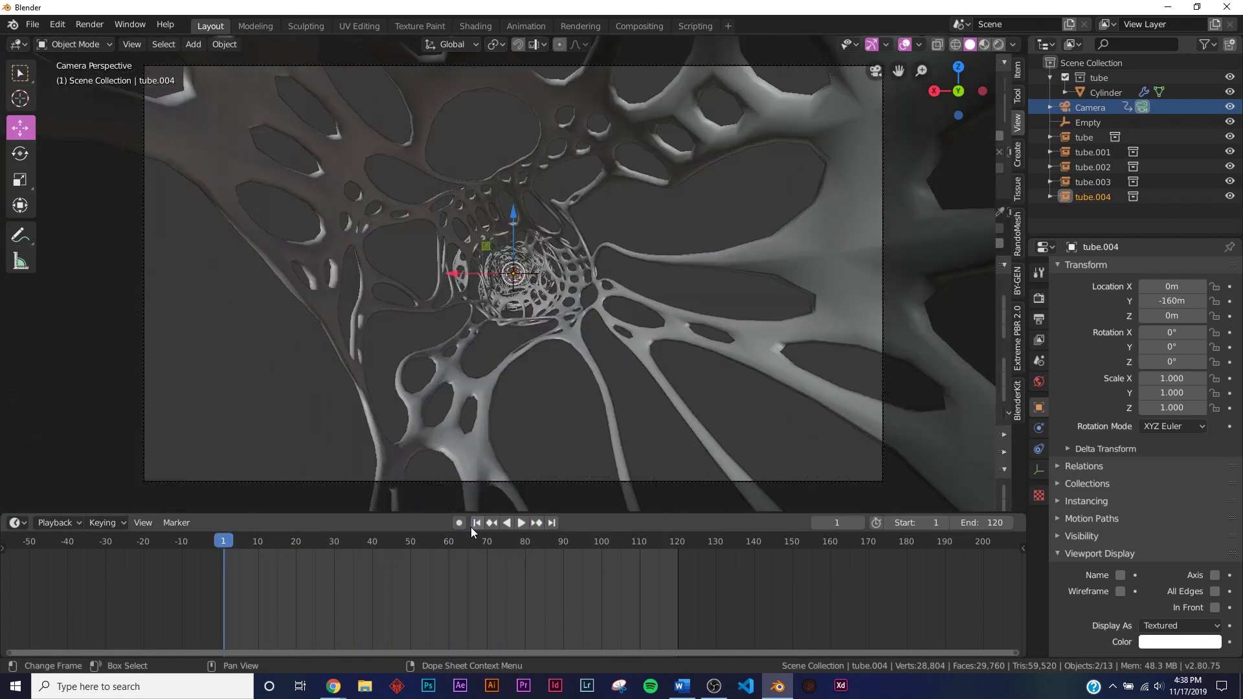
- Set the Decimate modifier's planar angle limit to 16° on the original tunnel cylinder
left_click(802, 358)
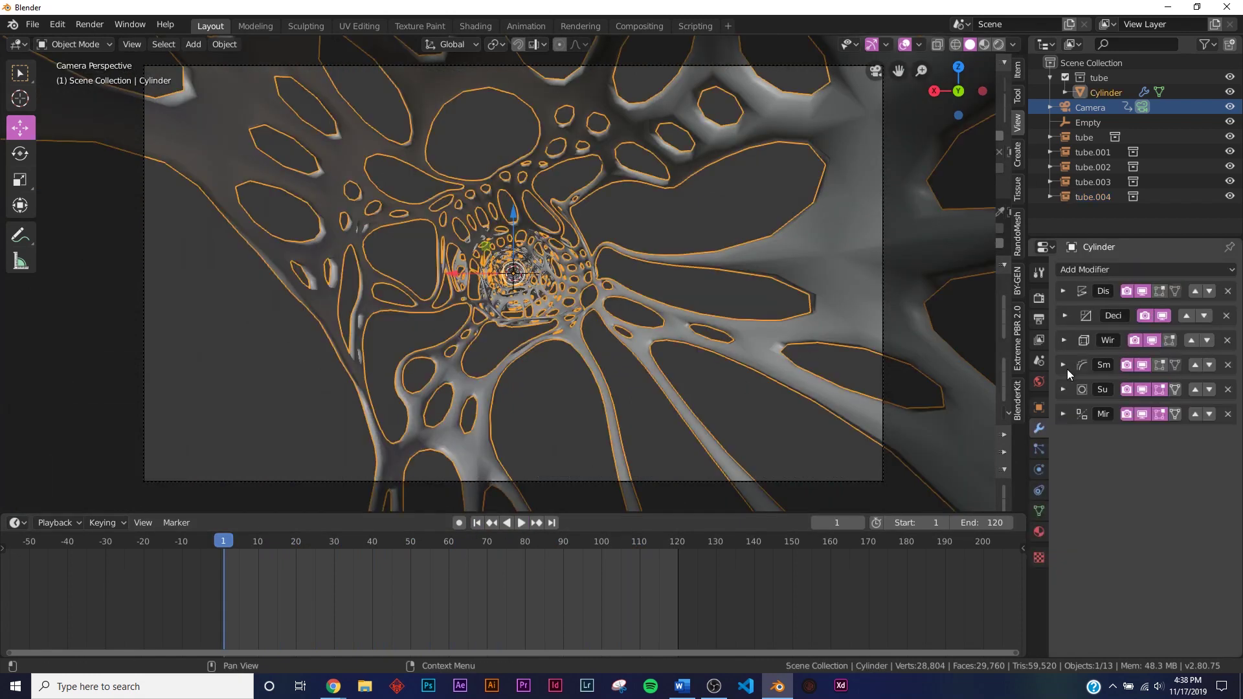
scroll(635, 301, "up", 2)
scroll(634, 300, "down", 3)
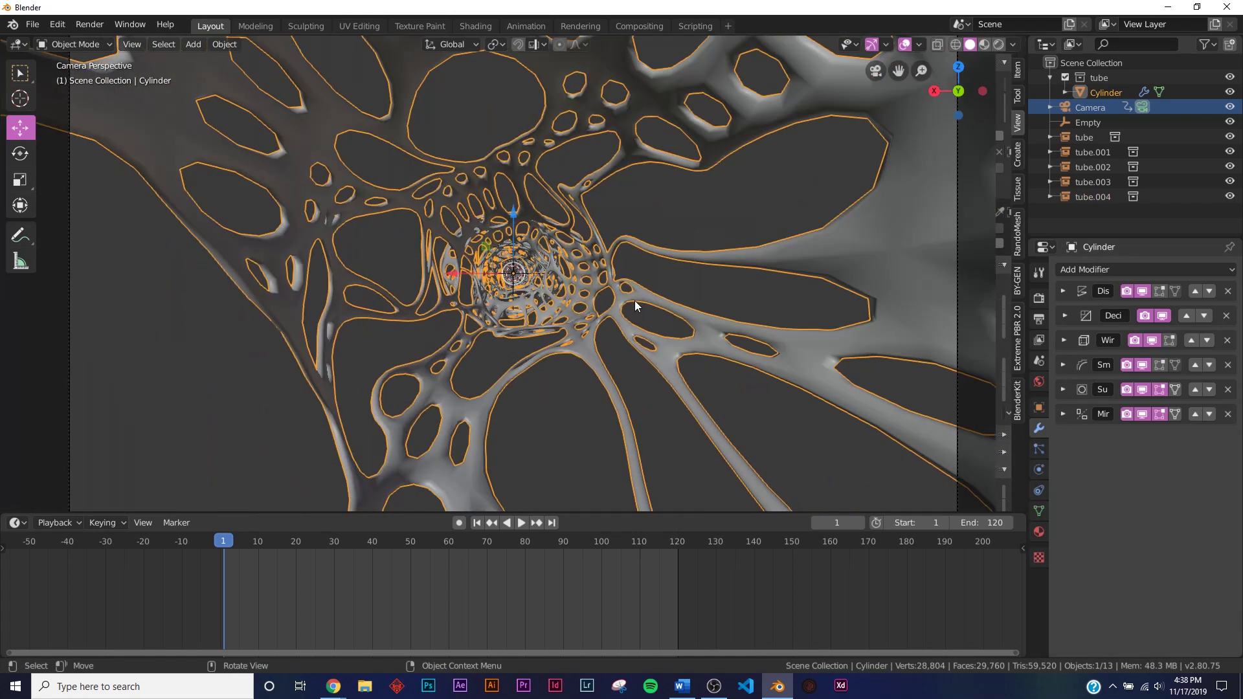
left_click(1064, 316)
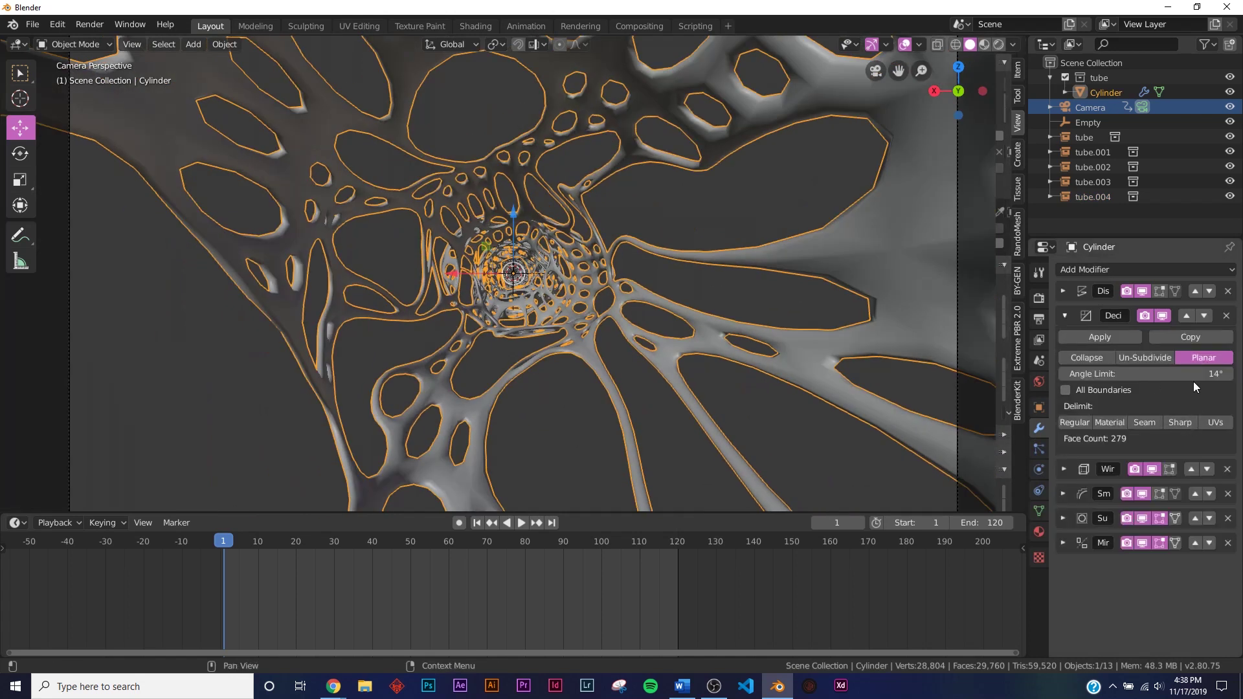
mouse_move(1146, 374)
left_mouse_down()
mouse_move(1175, 373)
mouse_move(1164, 373)
left_mouse_up()
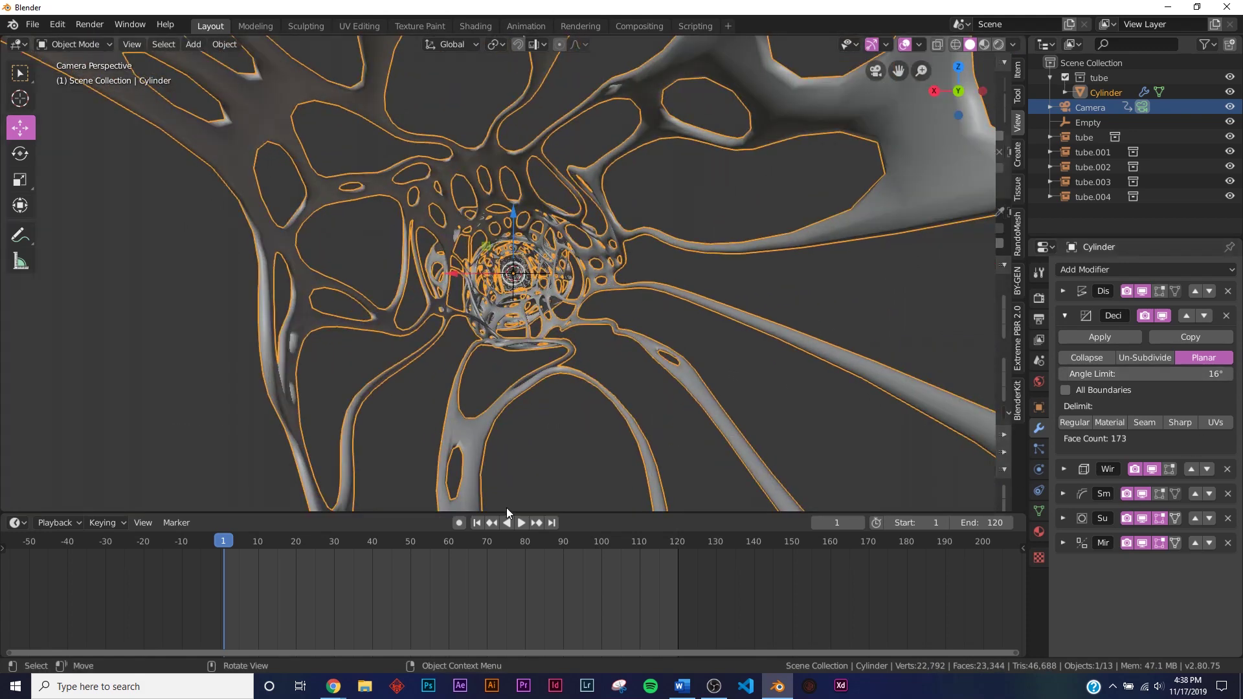
- Play the camera animation to check the more open web structure of the tunnel
left_click(521, 523)
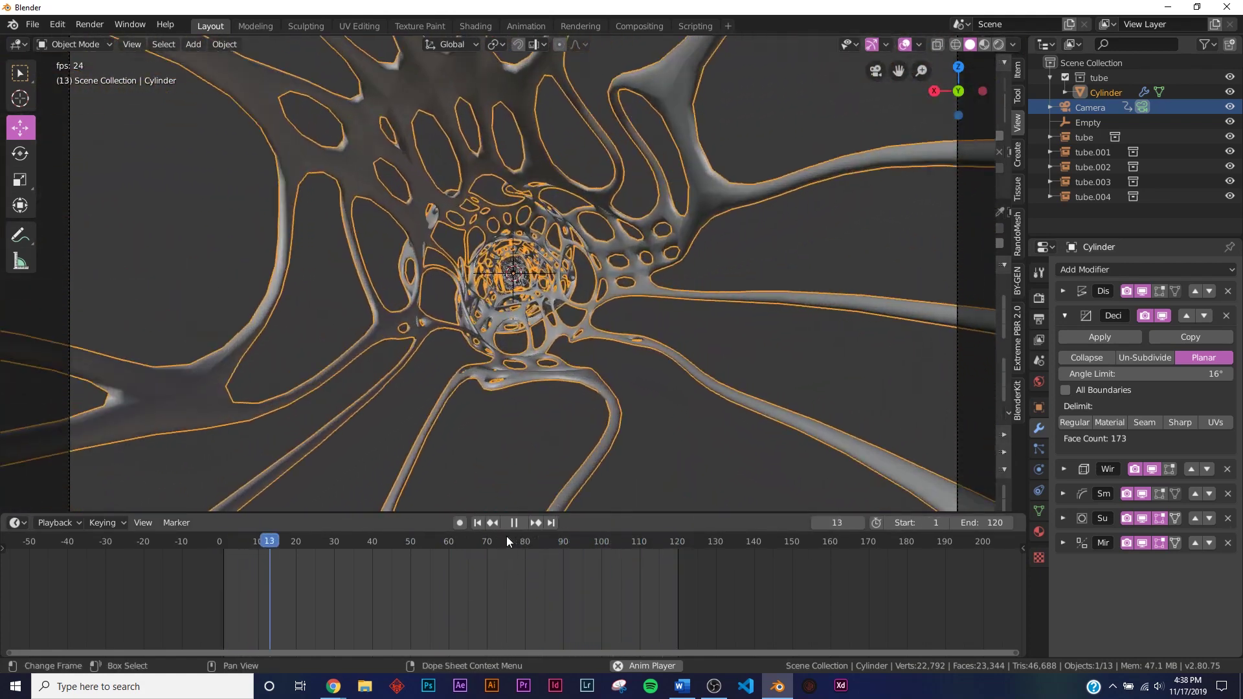
key("space")
left_click(758, 382)
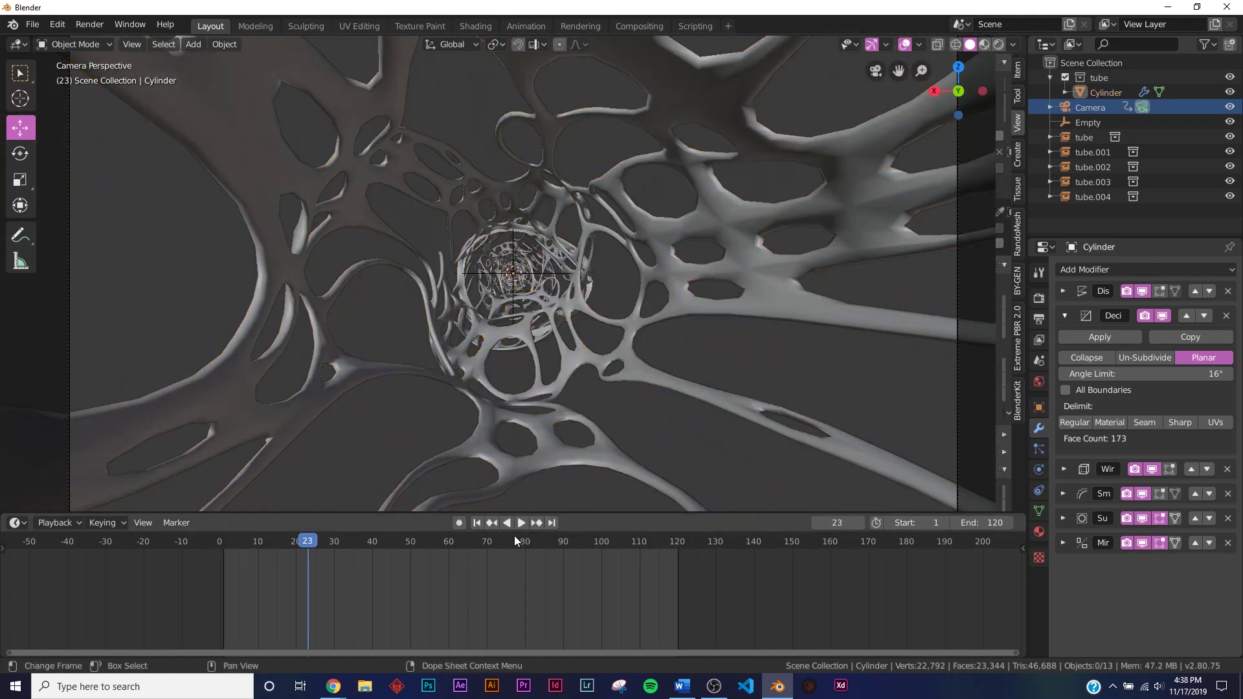
left_click(523, 526)
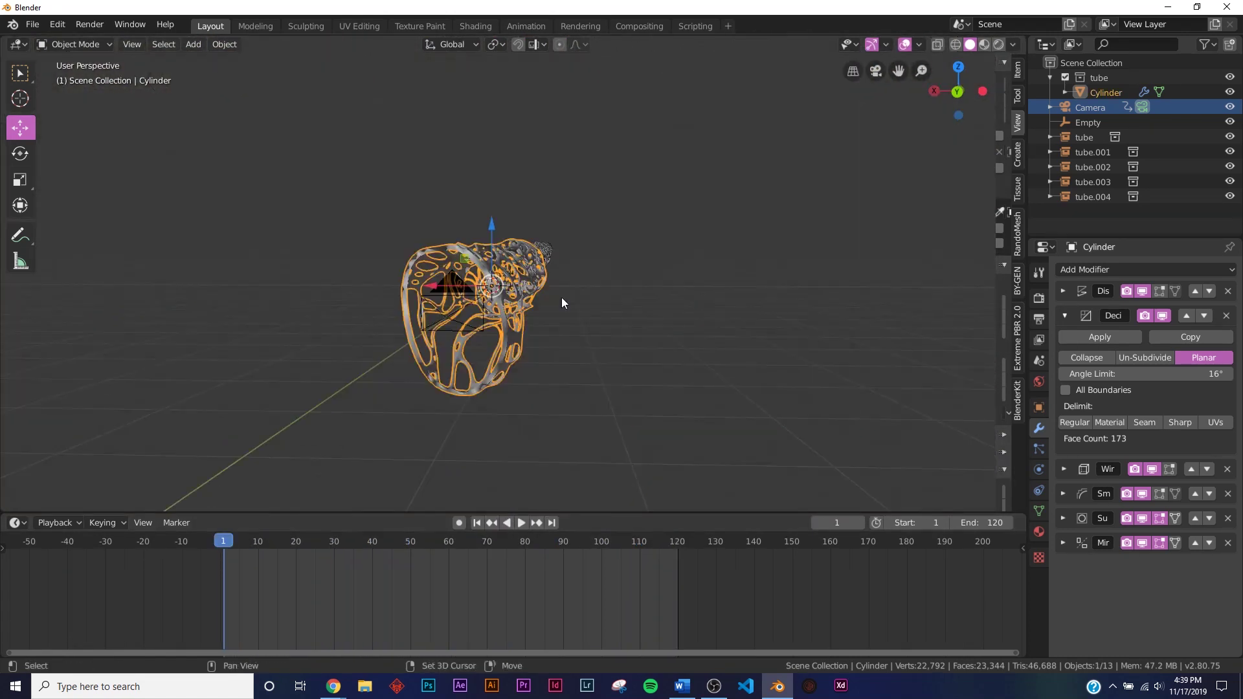
- Duplicate the tunnel cylinder in place and set the copy's X and Y scale to 3
key("shift+d")
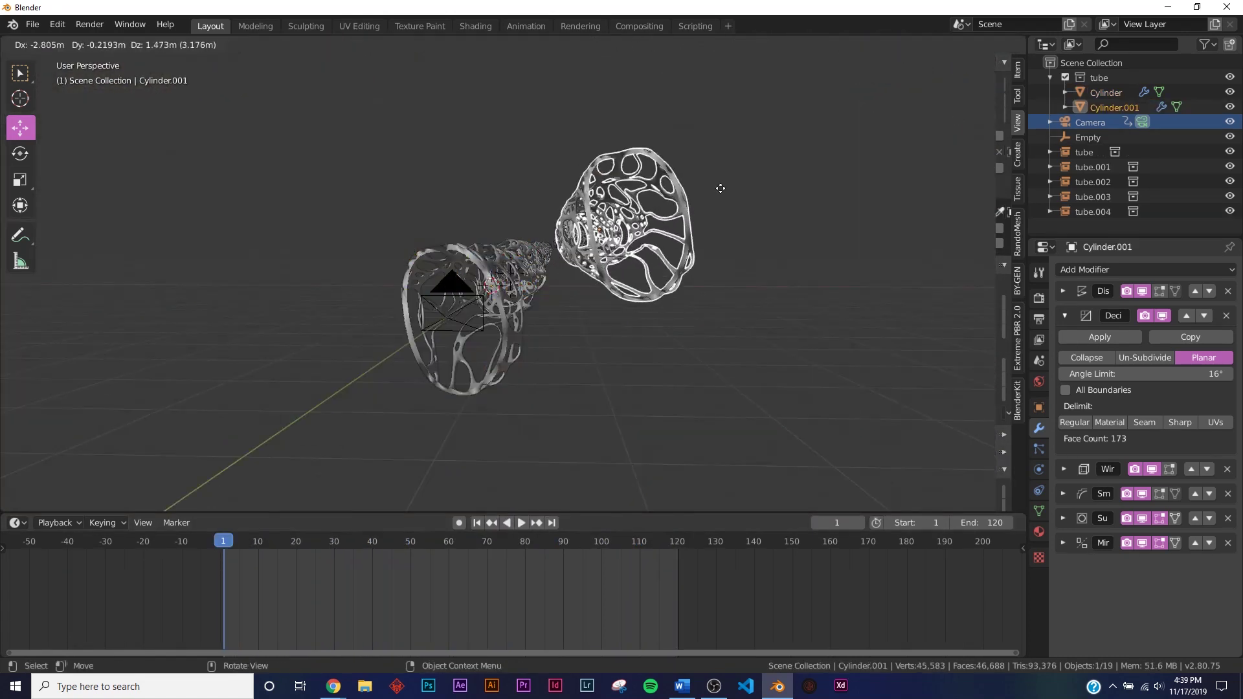
key("Escape")
scroll(597, 301, "up", 3)
middle_click_drag(597, 300, 647, 311)
left_click(1039, 408)
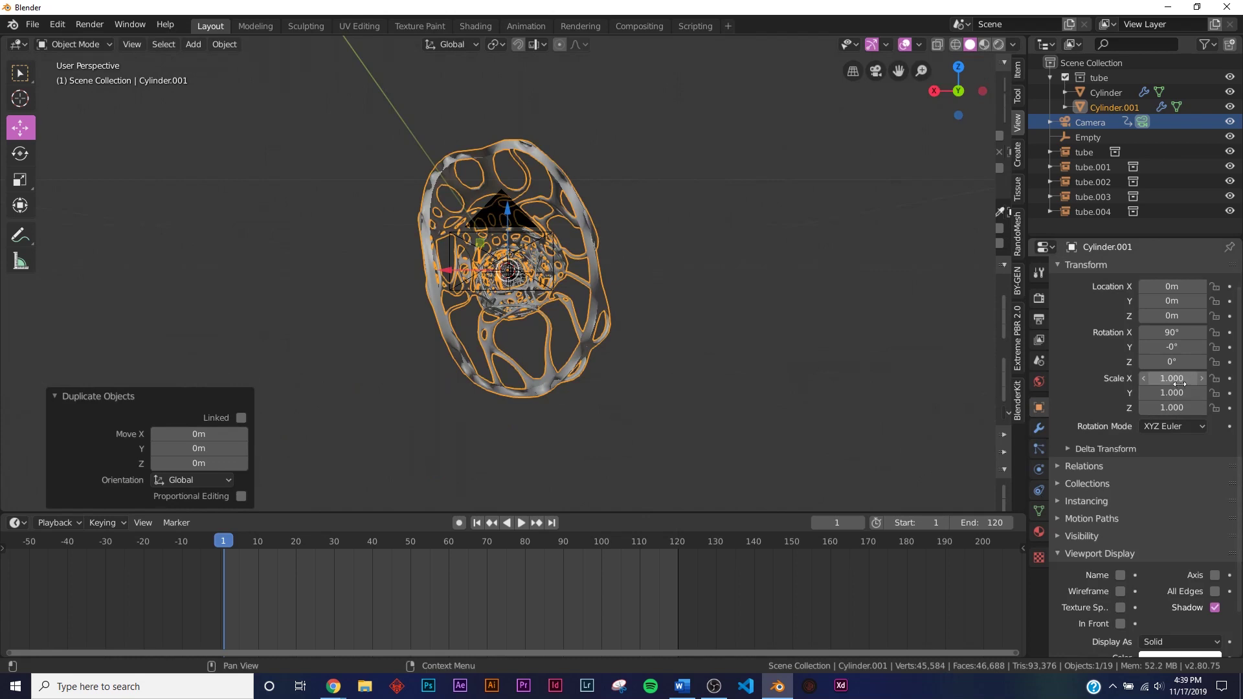
key("Return")
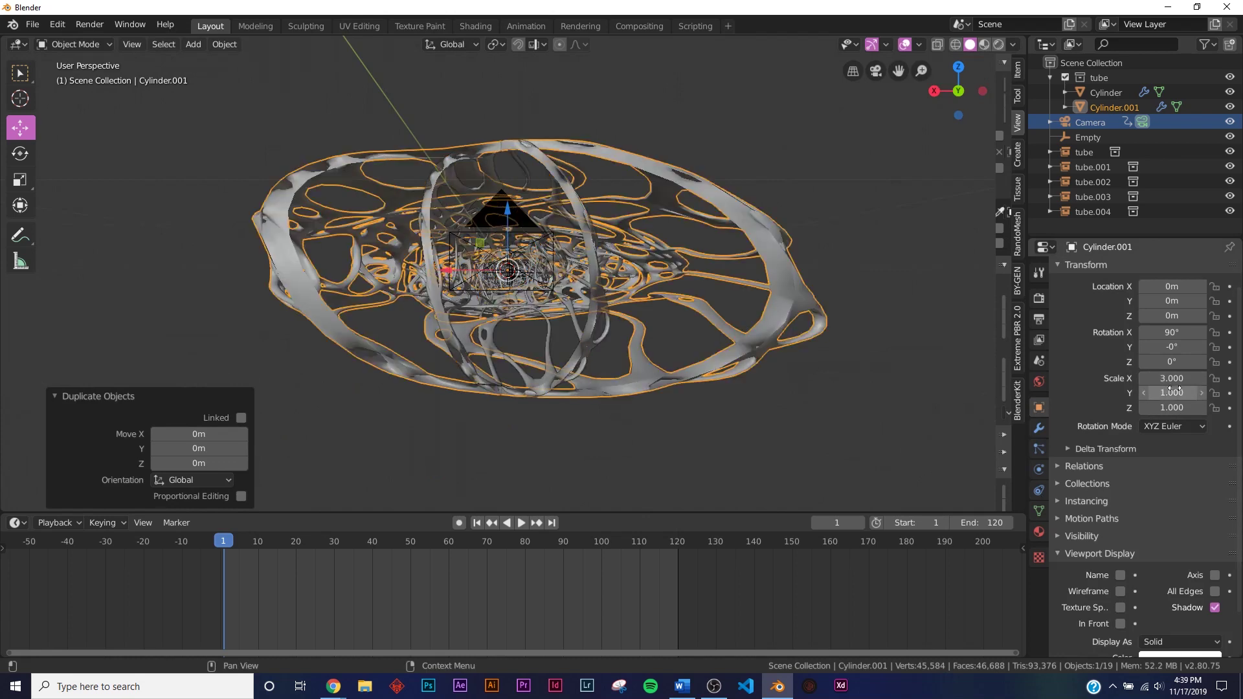
key("Return")
- Apply the scale of the widened cylinder copy
middle_click_drag(751, 366, 712, 373)
key("ctrl+a")
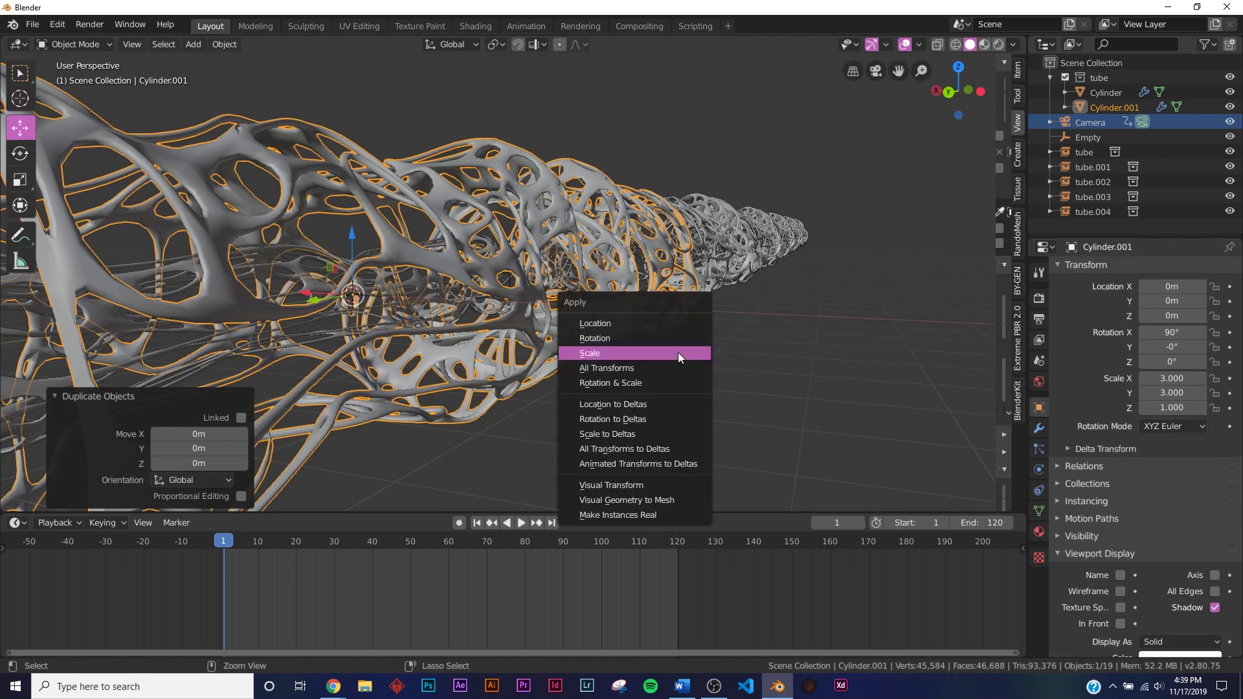
left_click(678, 352)
middle_click_drag(602, 407, 834, 344)
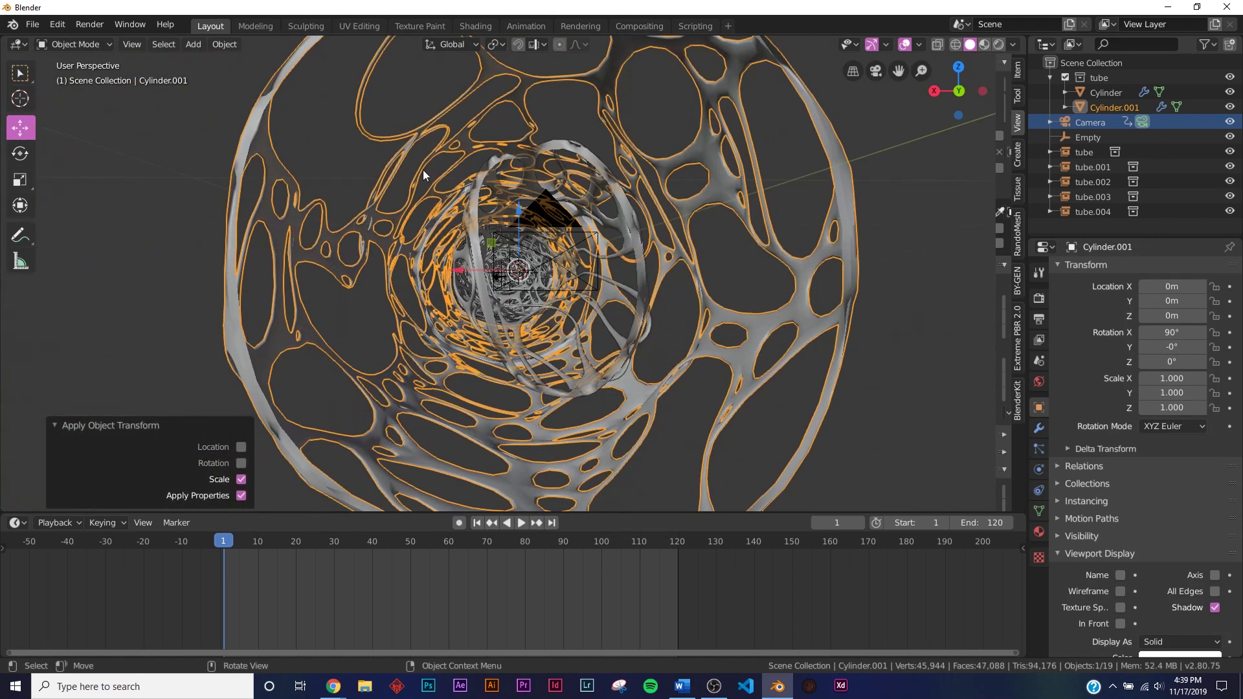
- Play the animation from the camera view to examine the nested inner and outer tunnels
key("KP_0")
left_click(863, 291)
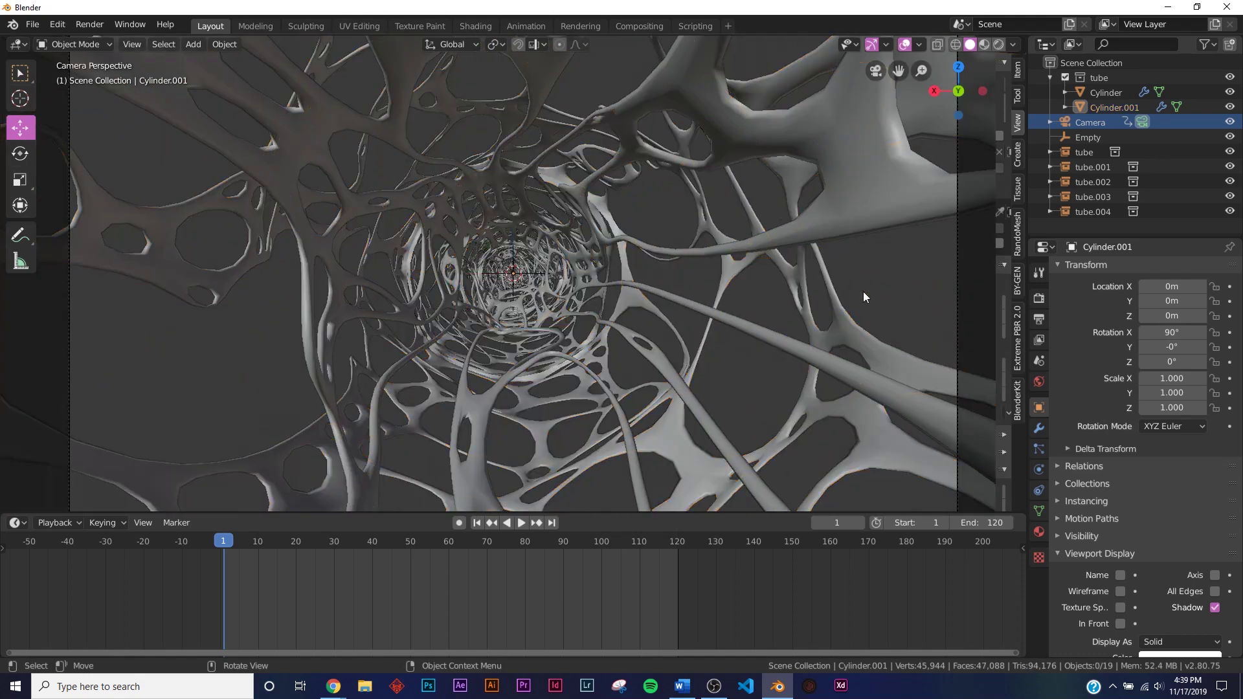
left_click(516, 522)
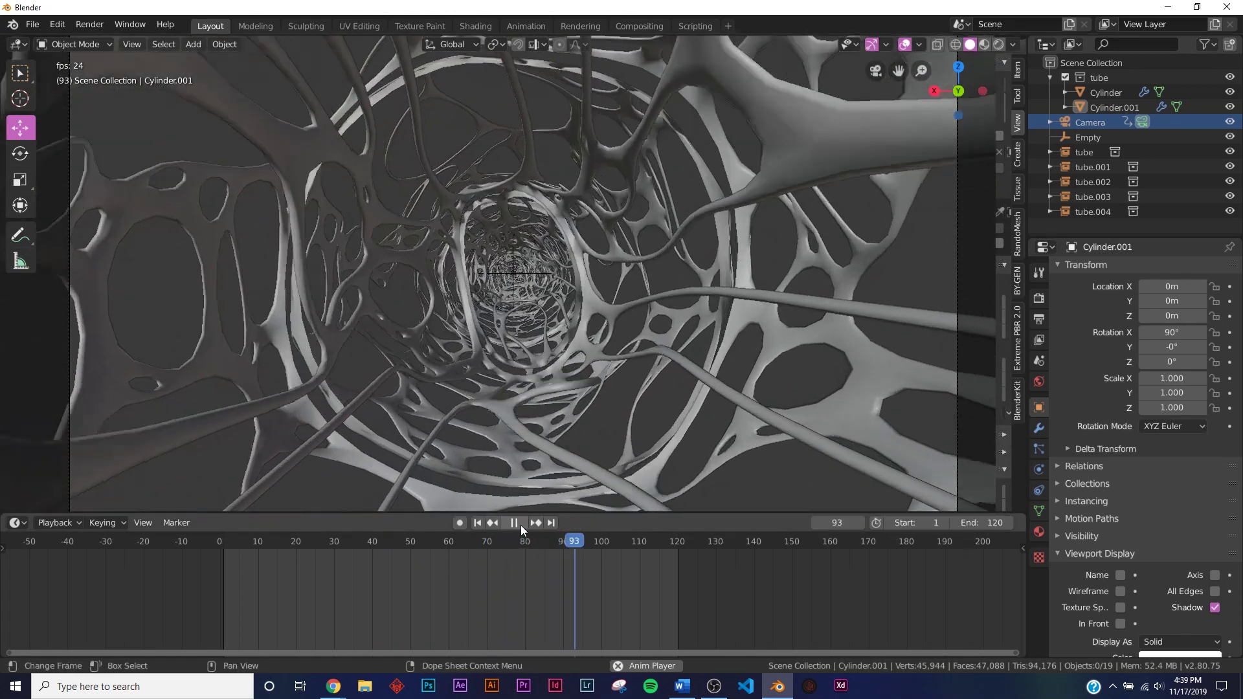
left_click(516, 523)
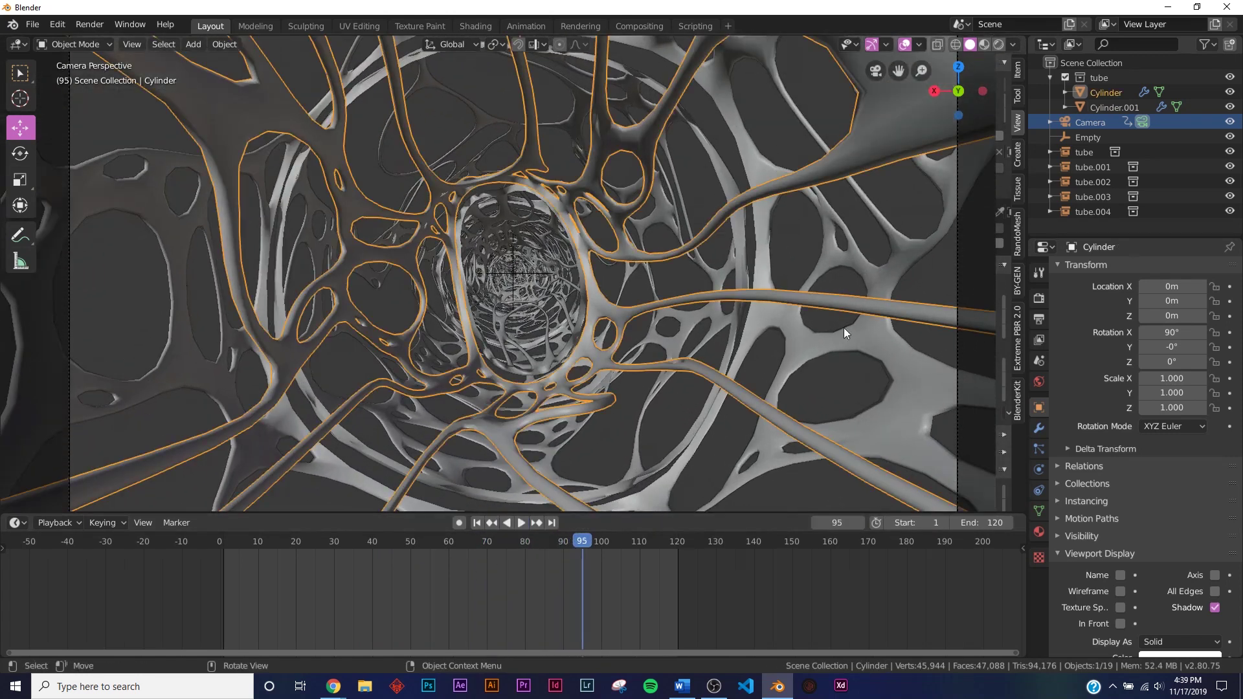
- Set the Wireframe modifier thickness to 0.263 m on the inner cylinder and 1 m on the outer cylinder
left_click(1039, 428)
left_click(1095, 471)
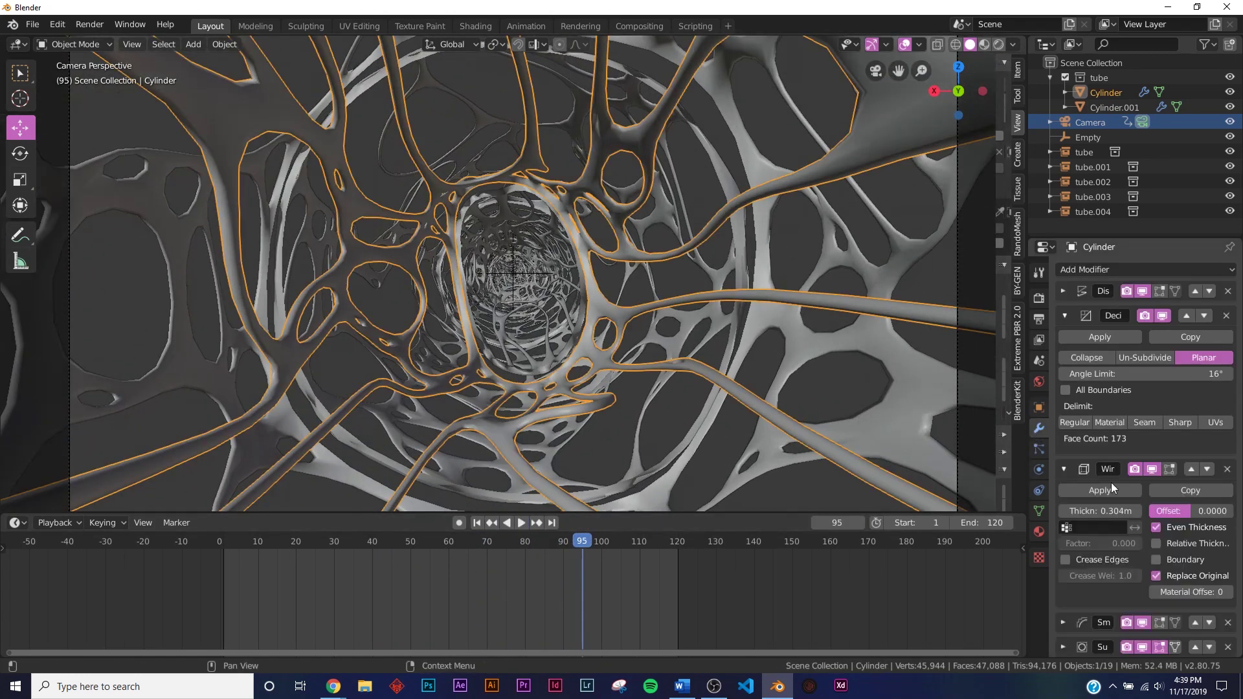
left_click(920, 255)
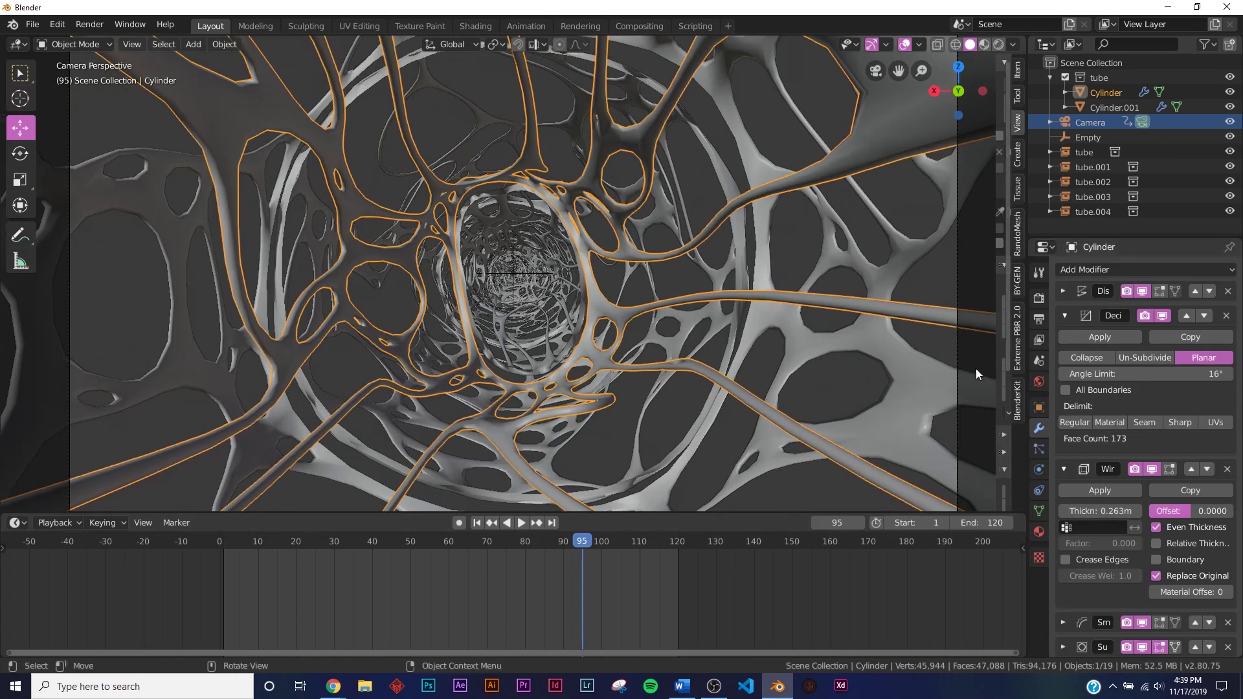
left_click(1064, 469)
left_click_drag(1100, 511, 1162, 511)
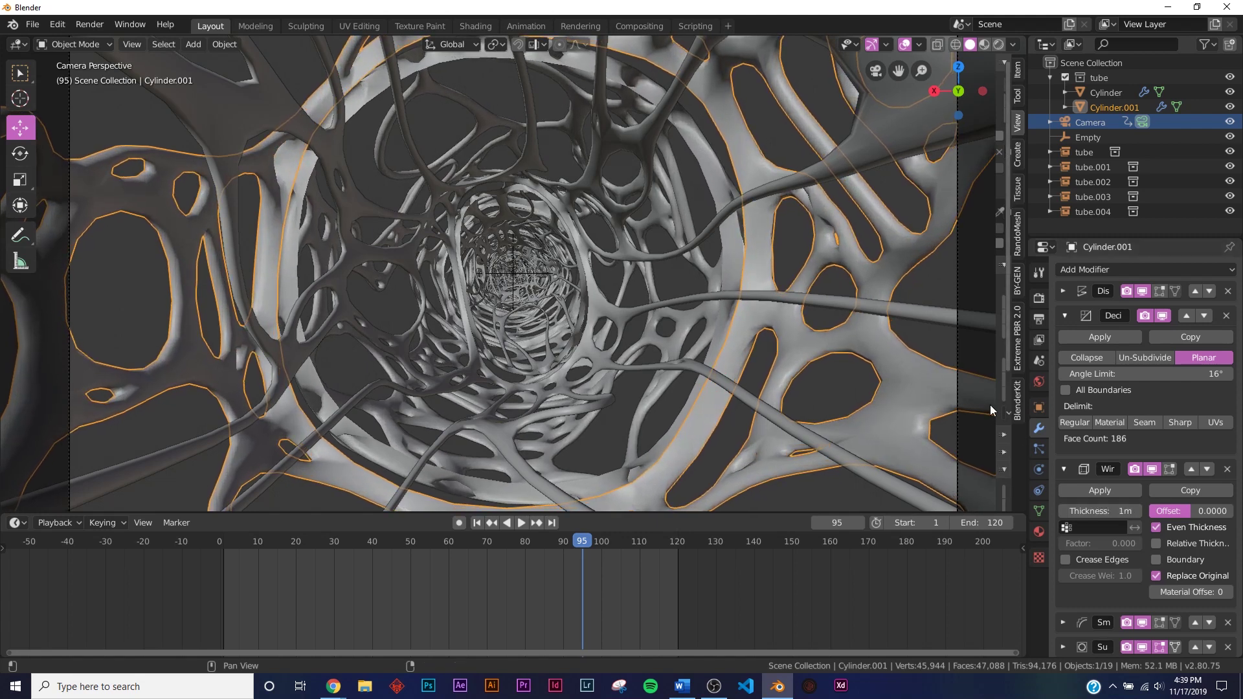
- Play the fly-through with nothing selected to judge the new strand thicknesses
left_click(937, 292)
left_click(521, 522)
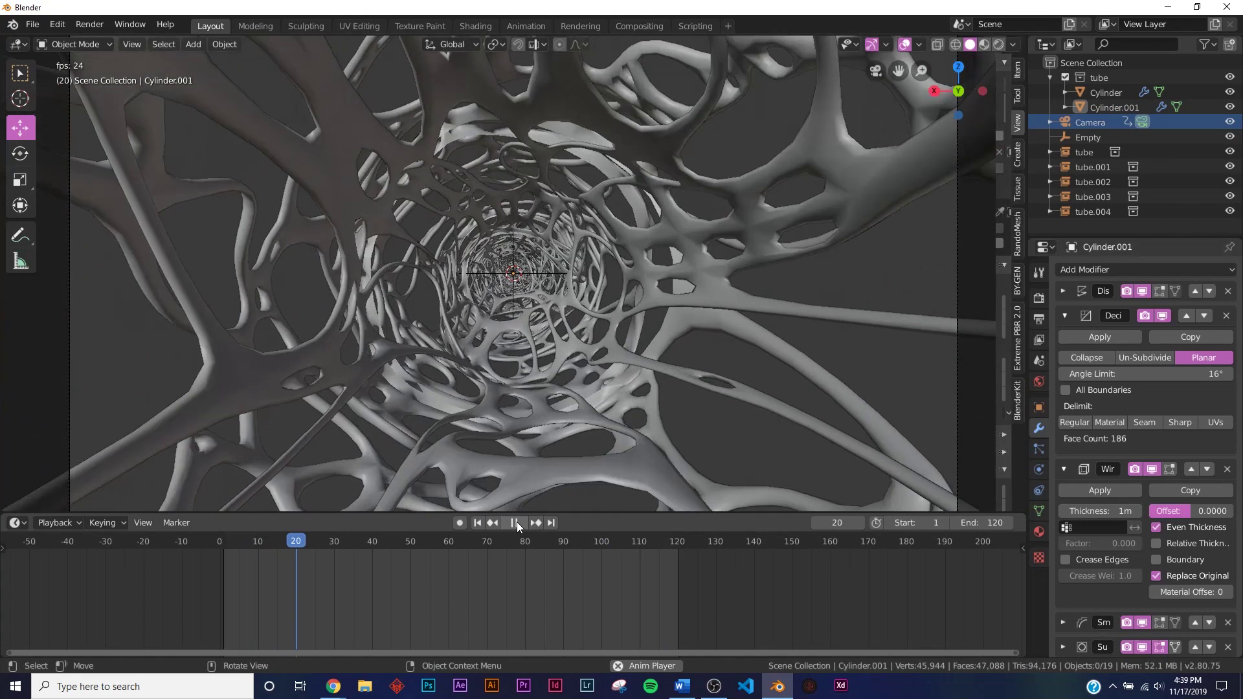
key("Escape")
- Set the inner cylinder's Subdivision viewport level to 2
left_click(879, 238)
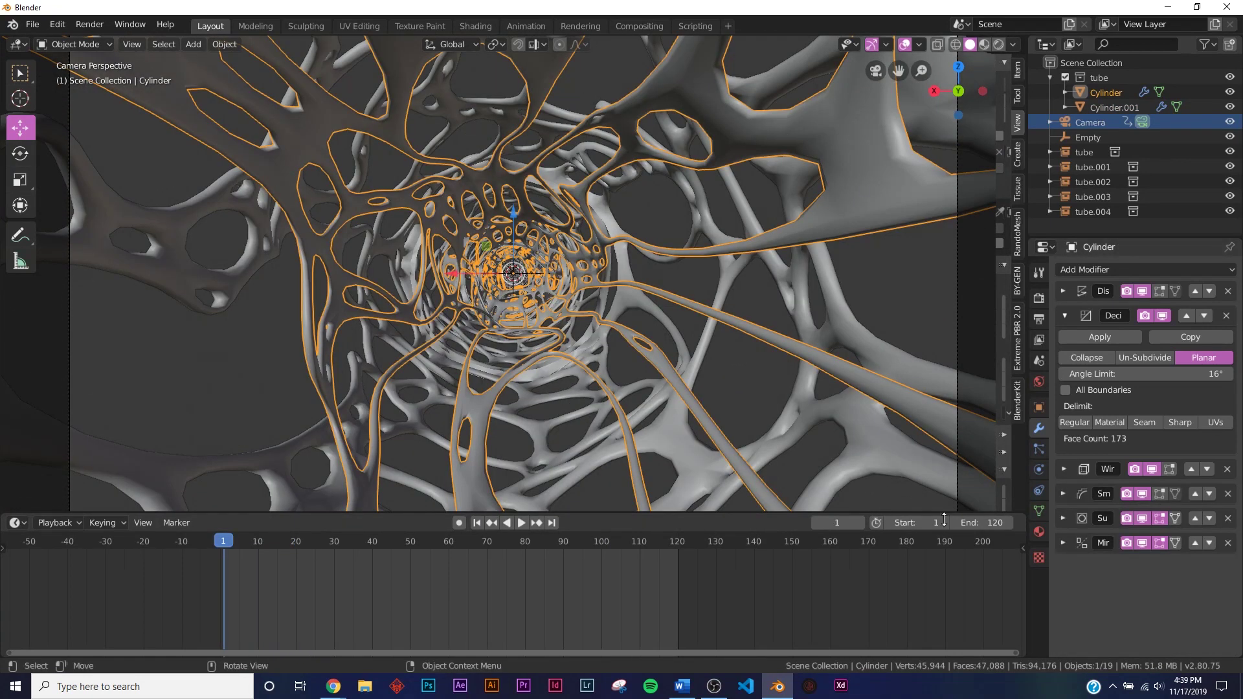
left_click(1063, 518)
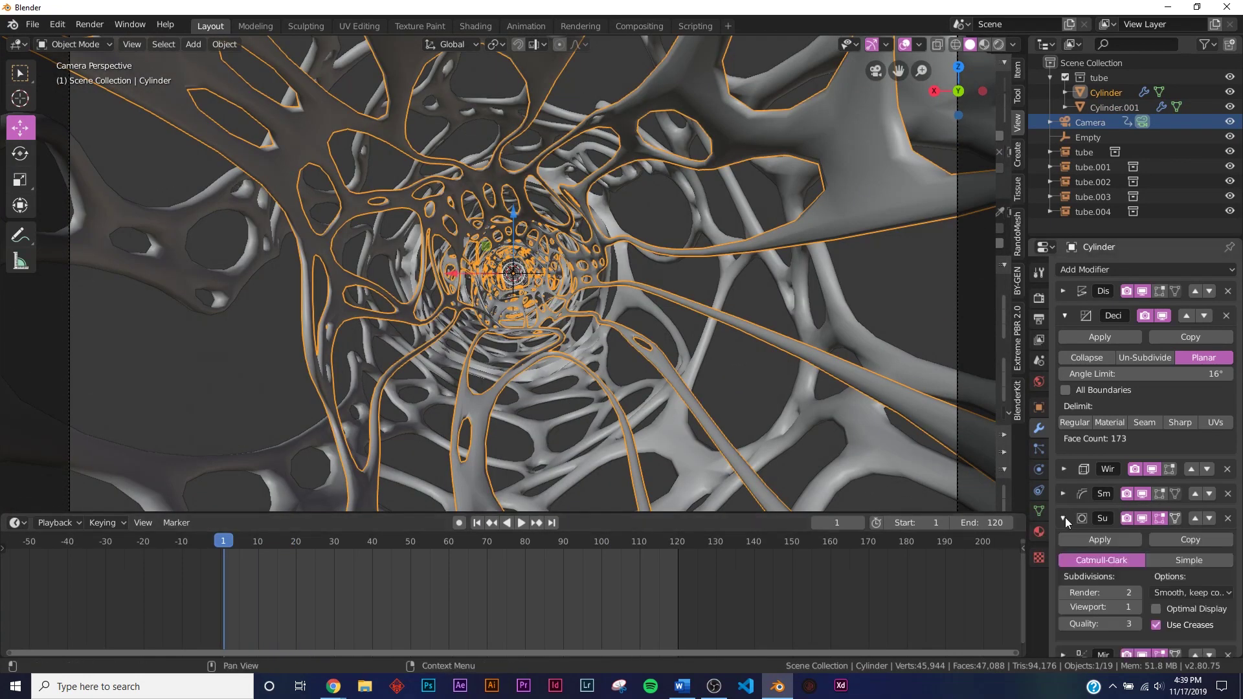
left_click(1136, 607)
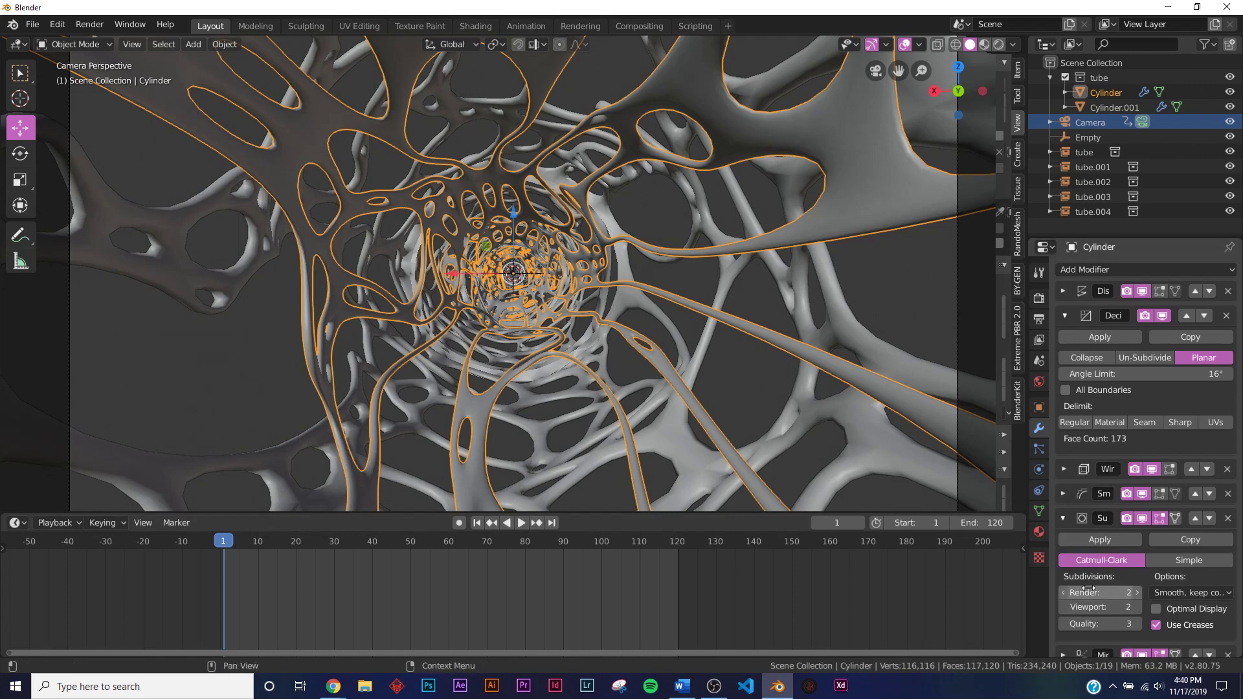
- Raise the Subdivision viewport level on the outer cylinder
left_click(1113, 108)
scroll(1130, 565, "down", 1)
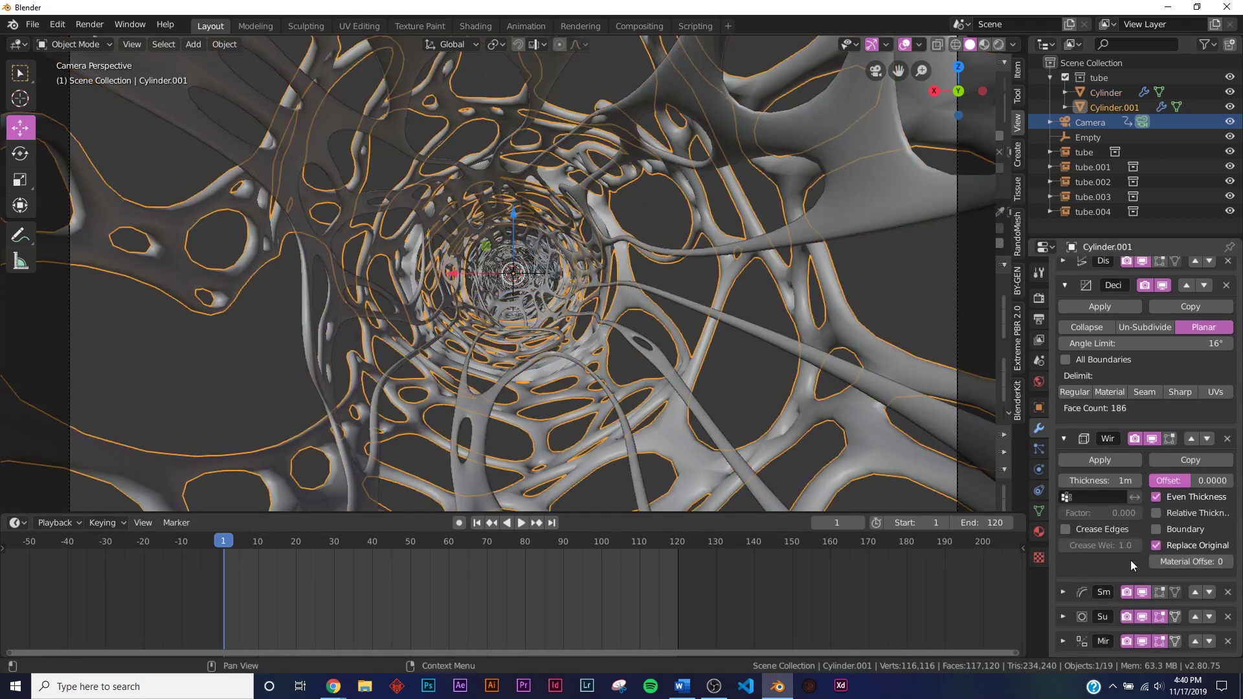
left_click(1063, 616)
scroll(1066, 612, "down", 4)
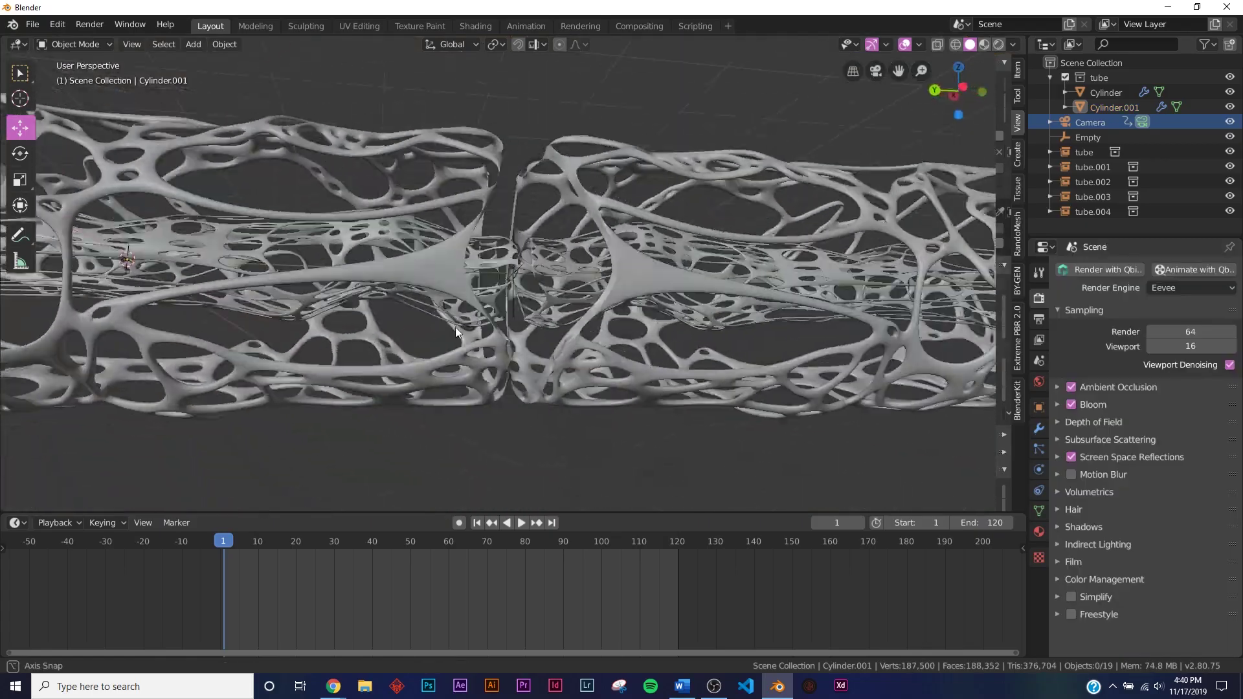
- Switch the camera view to Look Dev shading, play part of the animation and return to the first frame
middle_click_drag(455, 328, 580, 343)
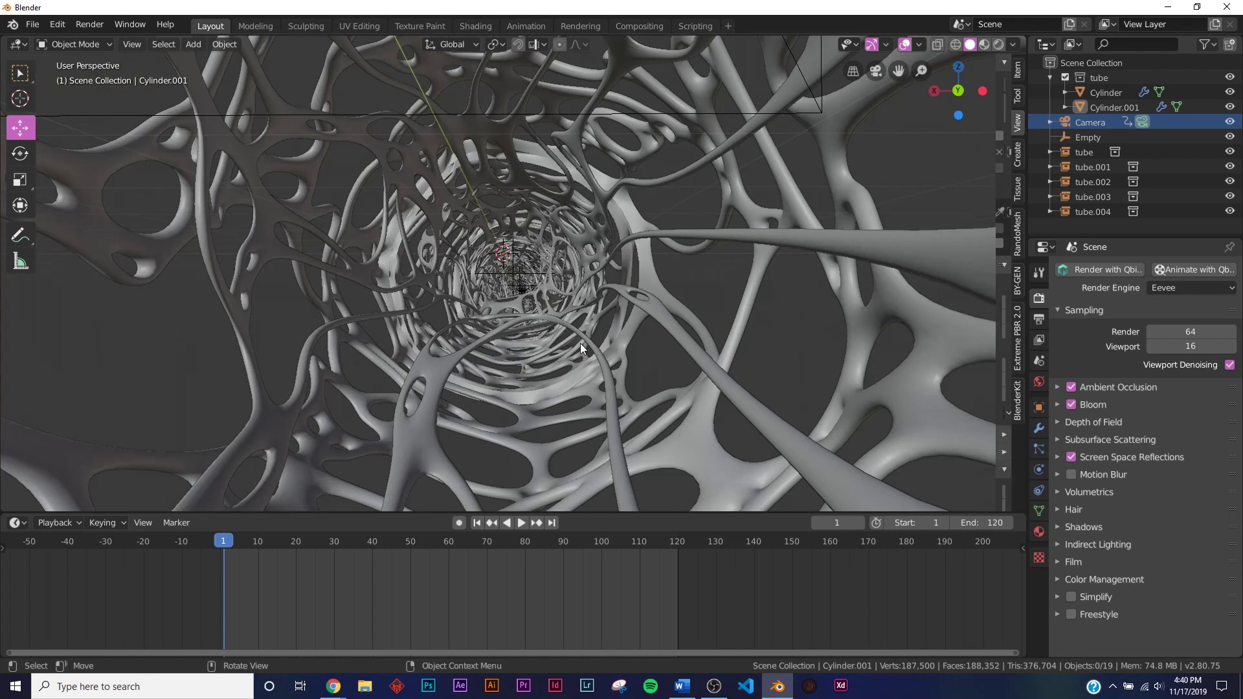
key("ctrl+alt+KP_0")
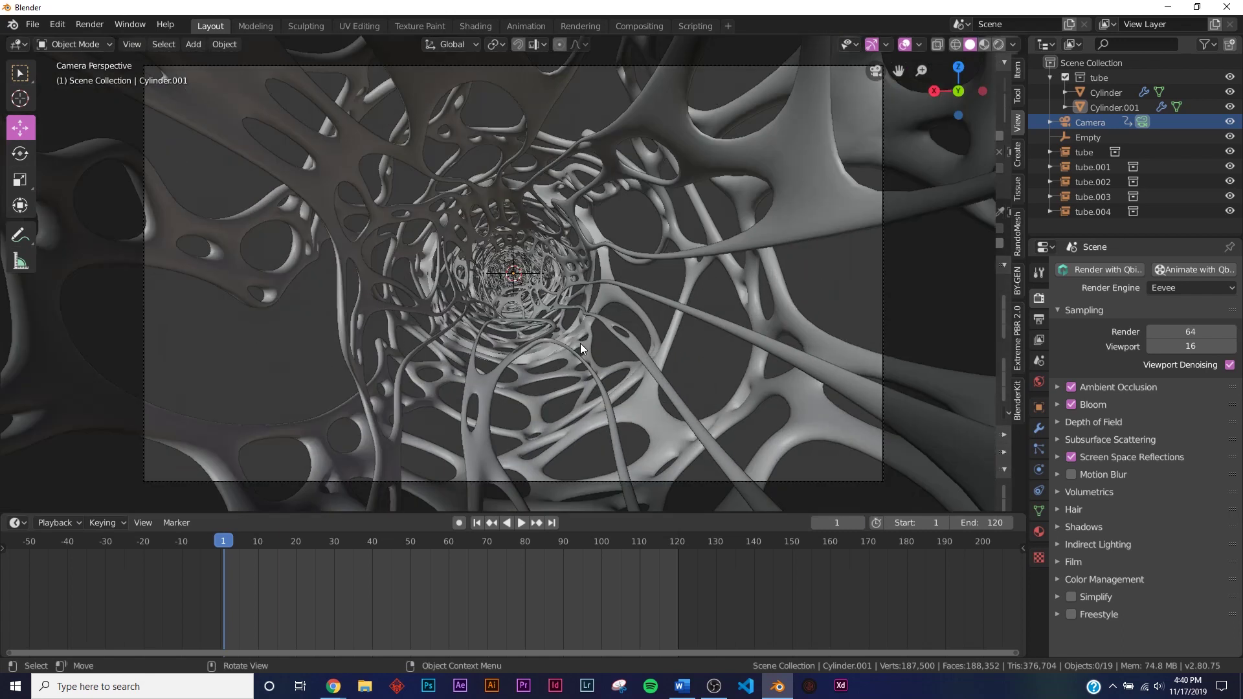
key("z")
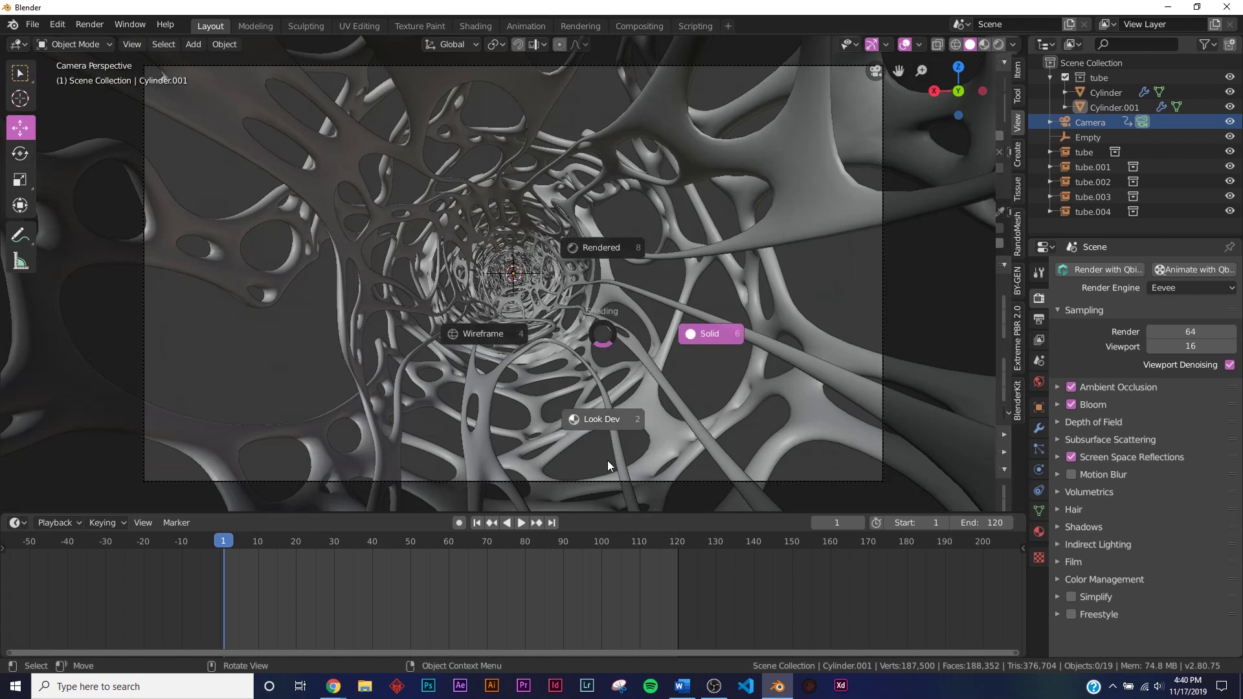
left_click(578, 443)
scroll(593, 322, "up", 2)
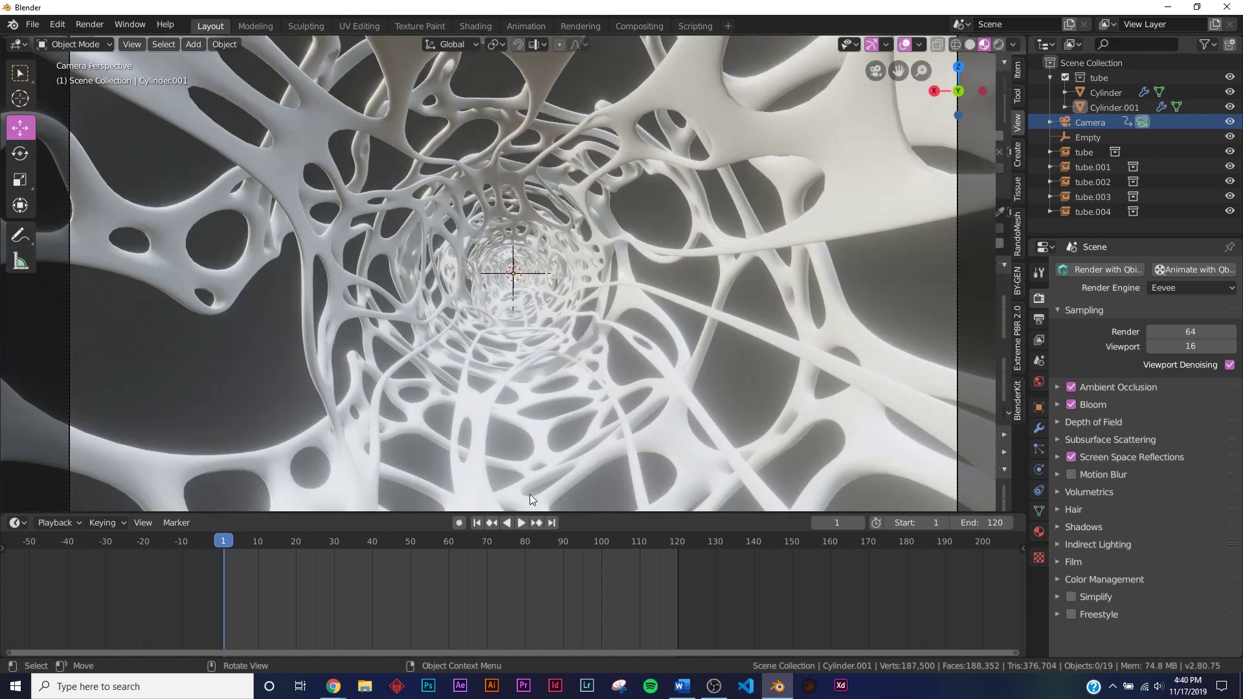
left_click(521, 522)
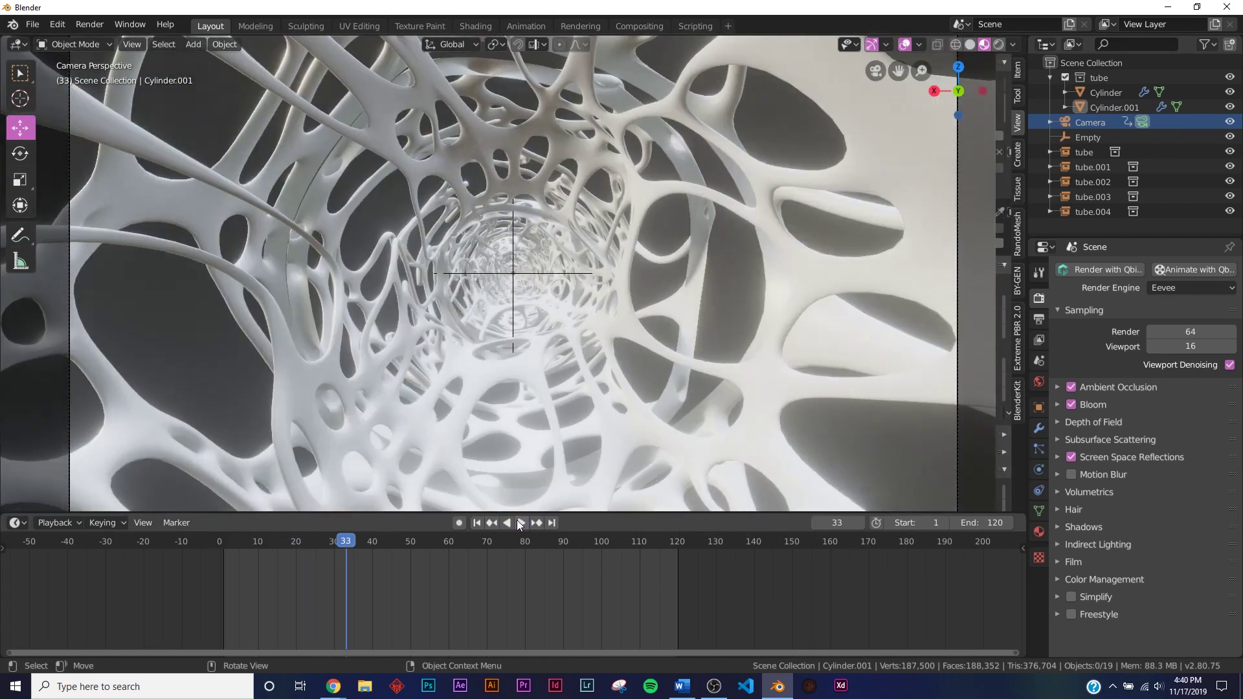
left_click(479, 524)
- Give the inner cylinder a new material with Metallic 1.000 and Roughness 0.281
left_click(566, 451)
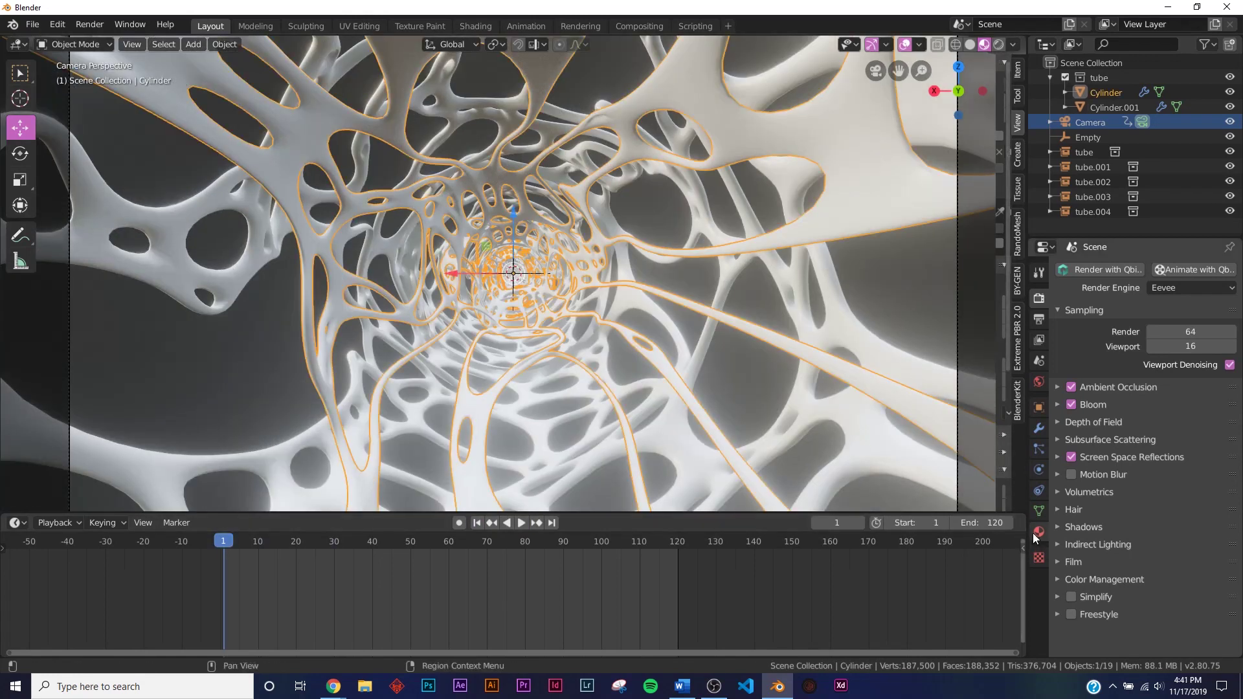
left_click(1039, 531)
left_click(1145, 334)
left_click_drag(1171, 579, 1153, 560)
scroll(1195, 578, "down", 3)
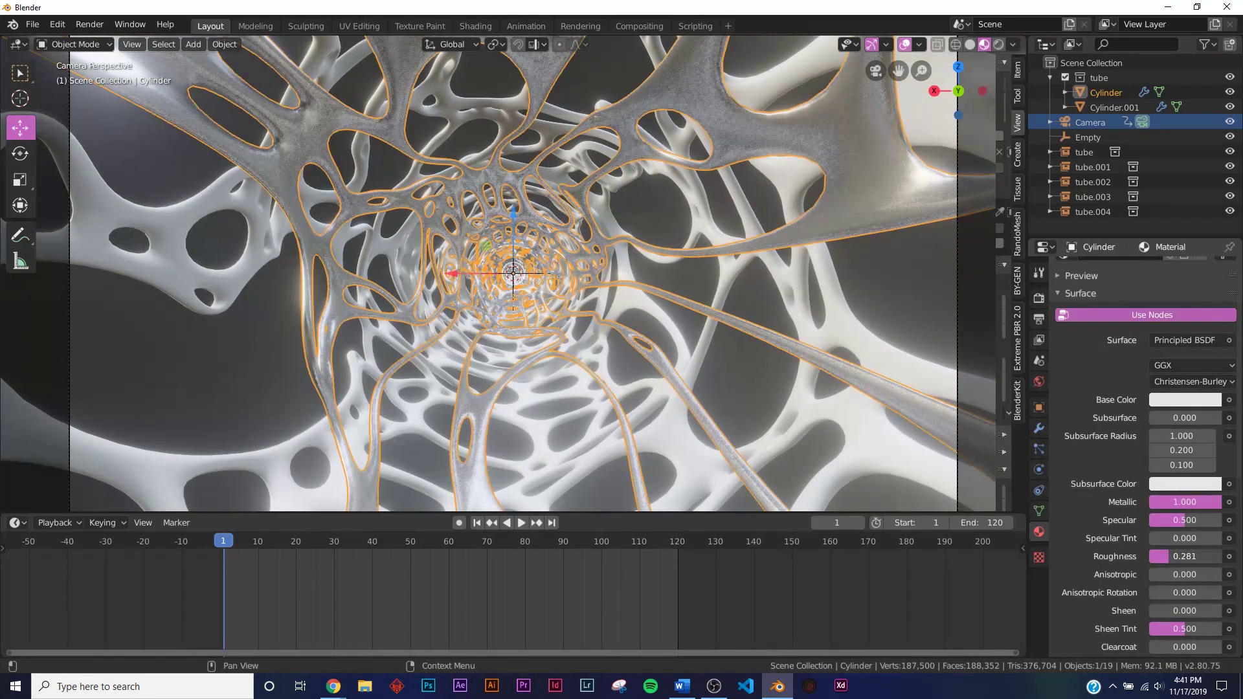
left_click(899, 299)
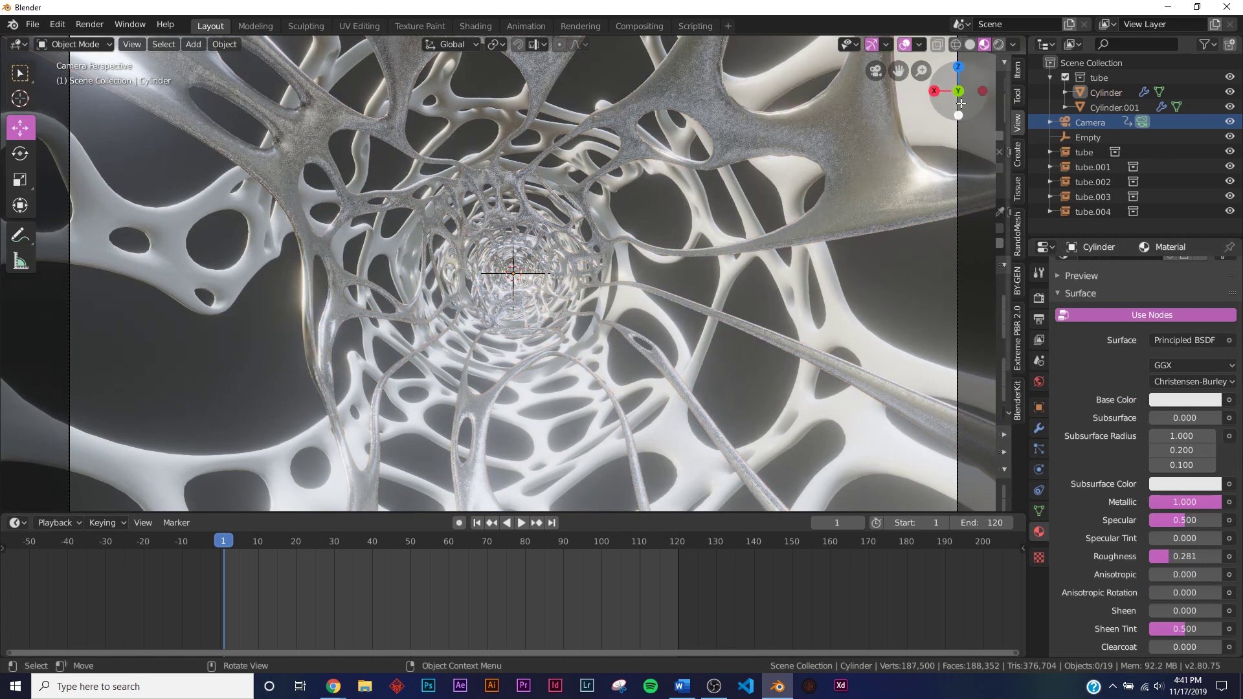
- Assign the inner cylinder's existing material to the outer cylinder and play part of the animation to check it
left_click(918, 118)
left_click(1064, 331)
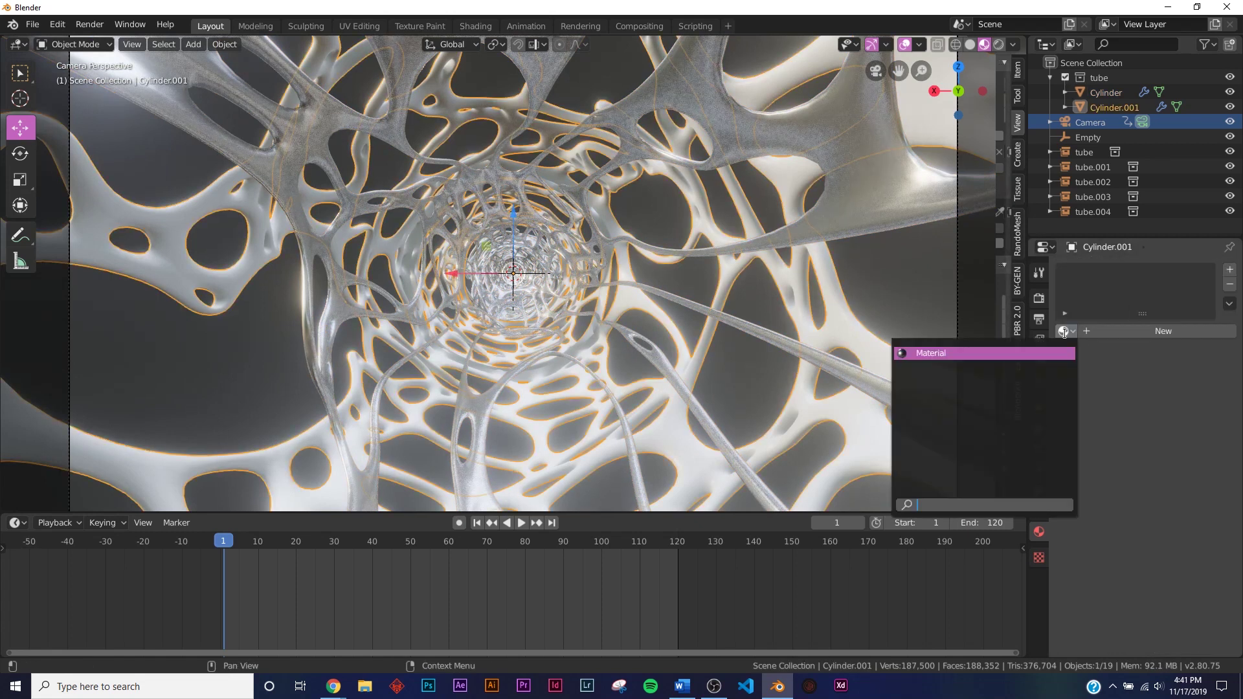
left_click(971, 353)
left_click(892, 273)
scroll(748, 369, "down", 2)
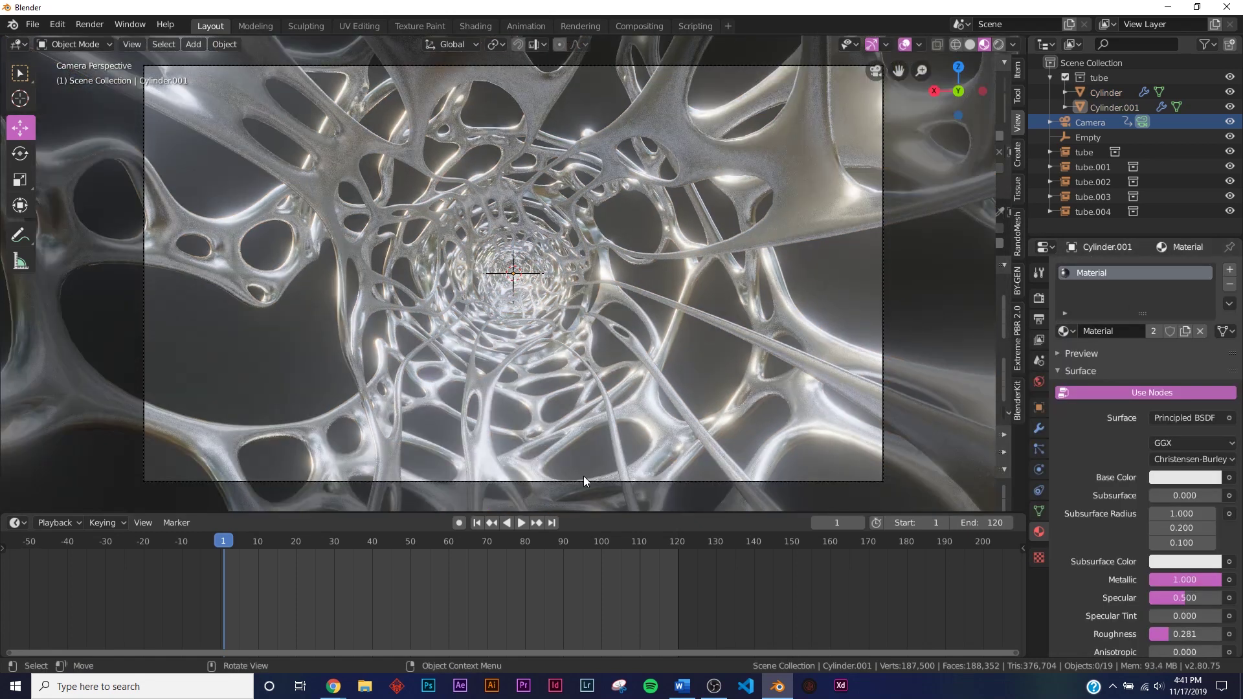
left_click(522, 523)
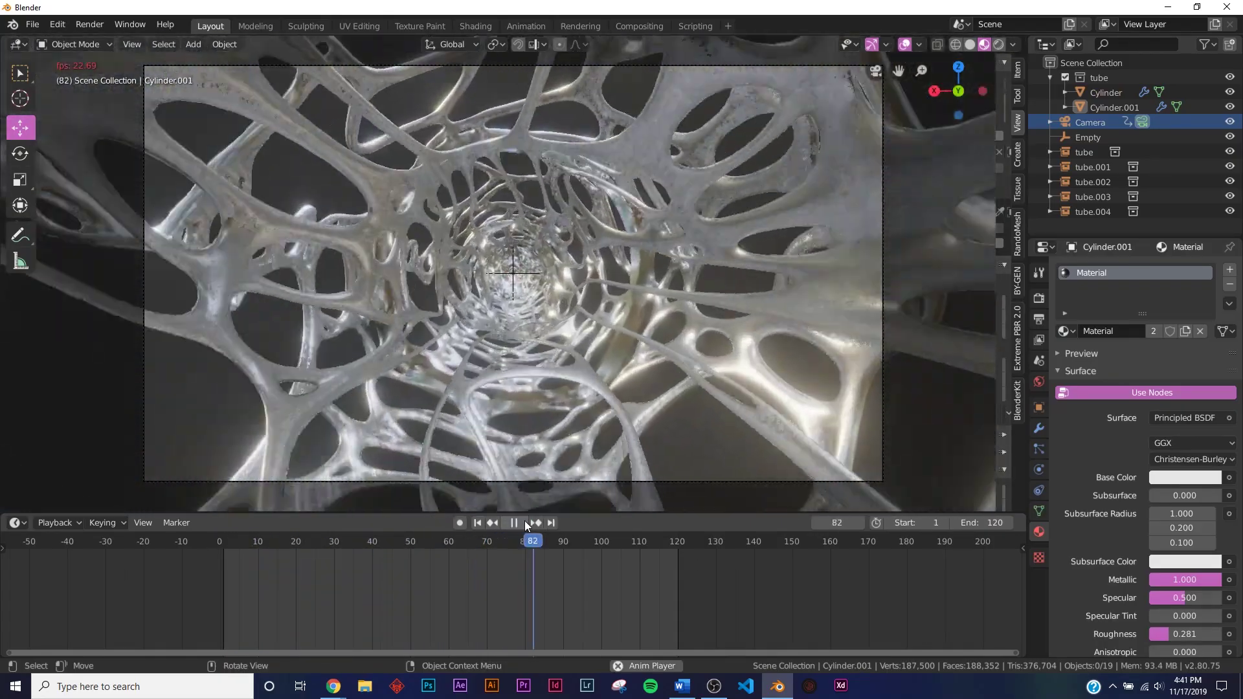
key("Escape")
- Switch the viewport to Rendered shading and set the world background color to black
key("z")
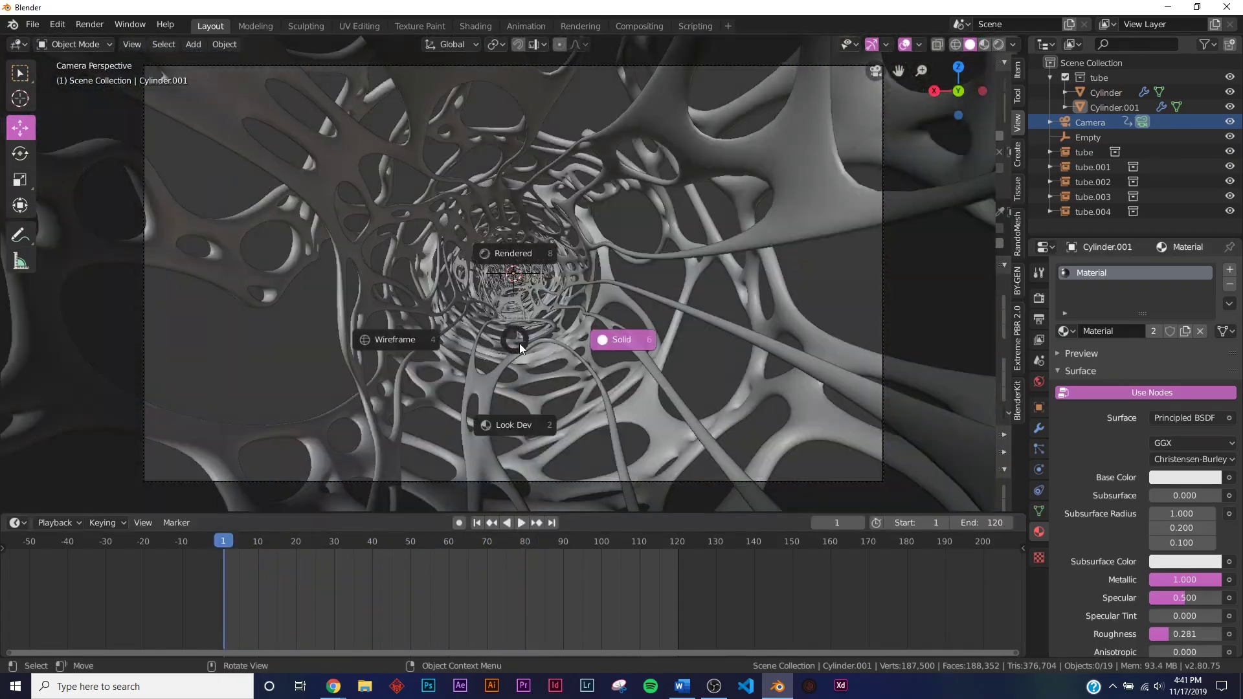
left_click(502, 255)
left_click(1044, 294)
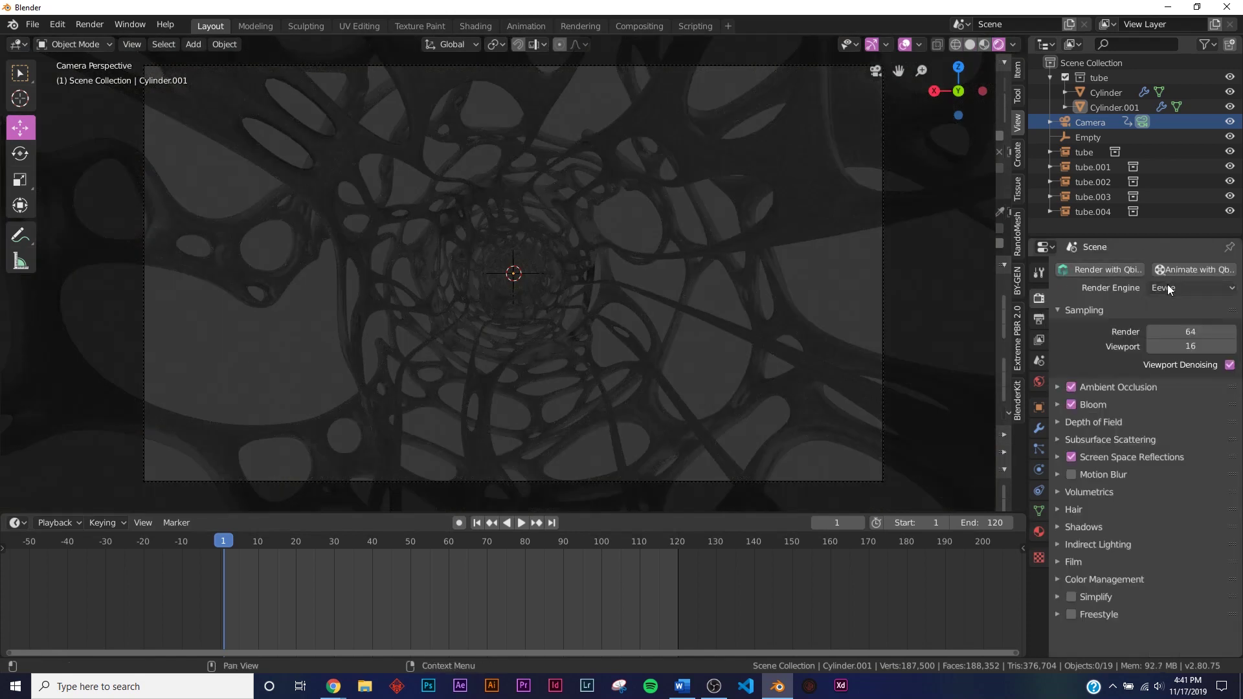
left_click(1037, 380)
left_click(1177, 360)
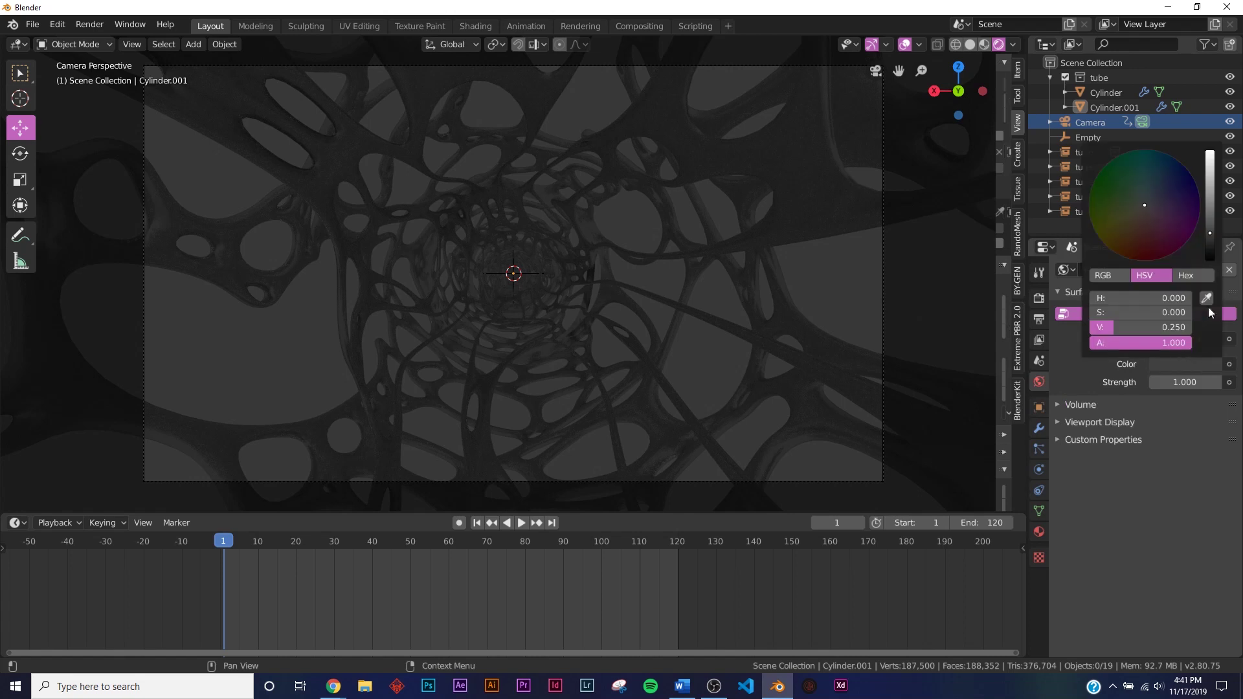
left_click(1211, 254)
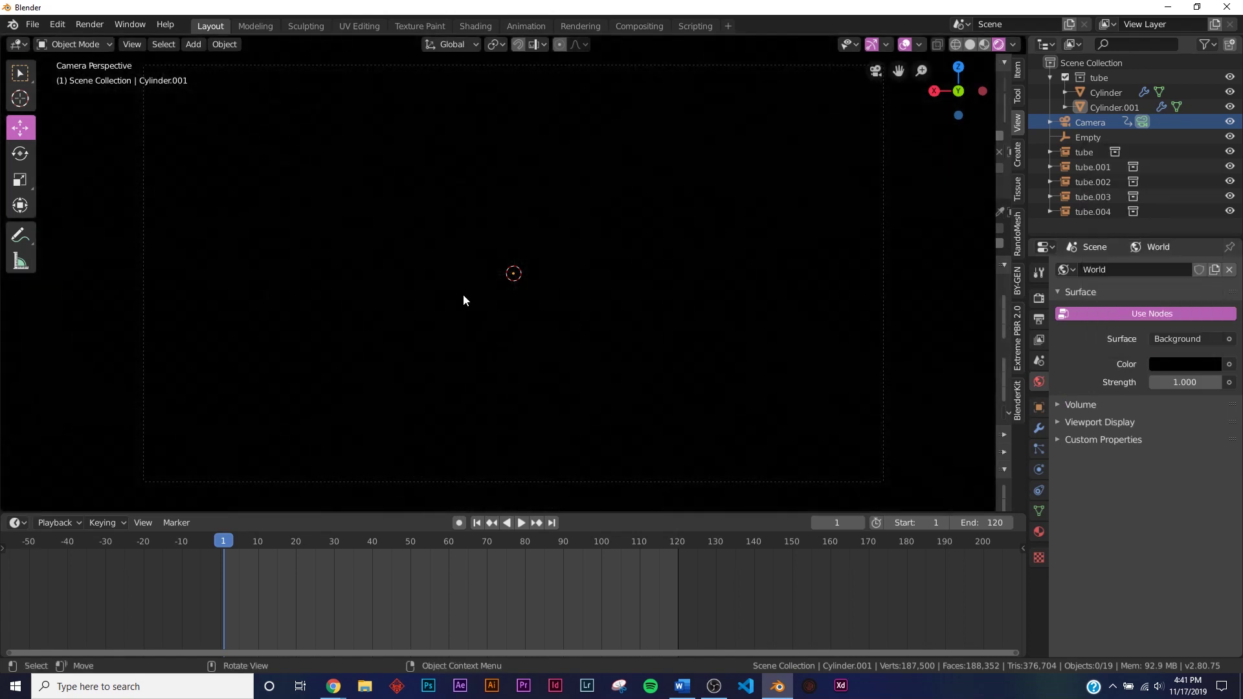
- Add a point light inside the tunnel and move it down about 0.03 m along Z
key("shift+a")
mouse_move(488, 221)
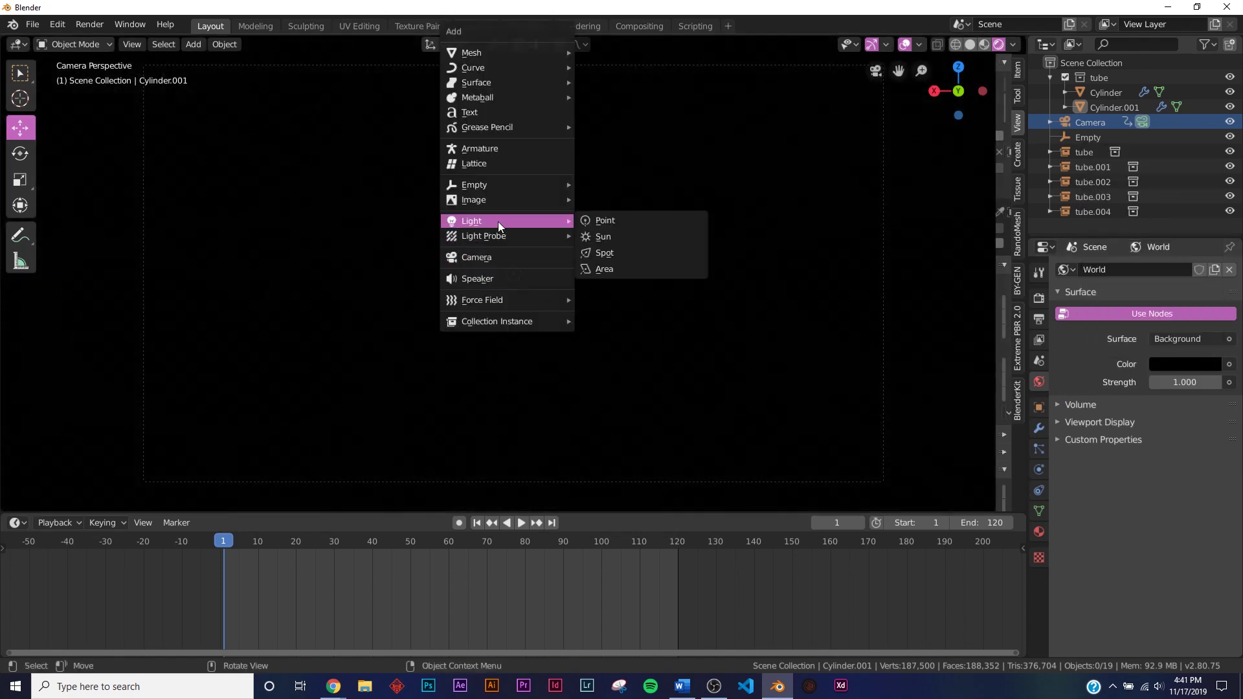
left_click(600, 222)
left_click_drag(514, 216, 521, 217)
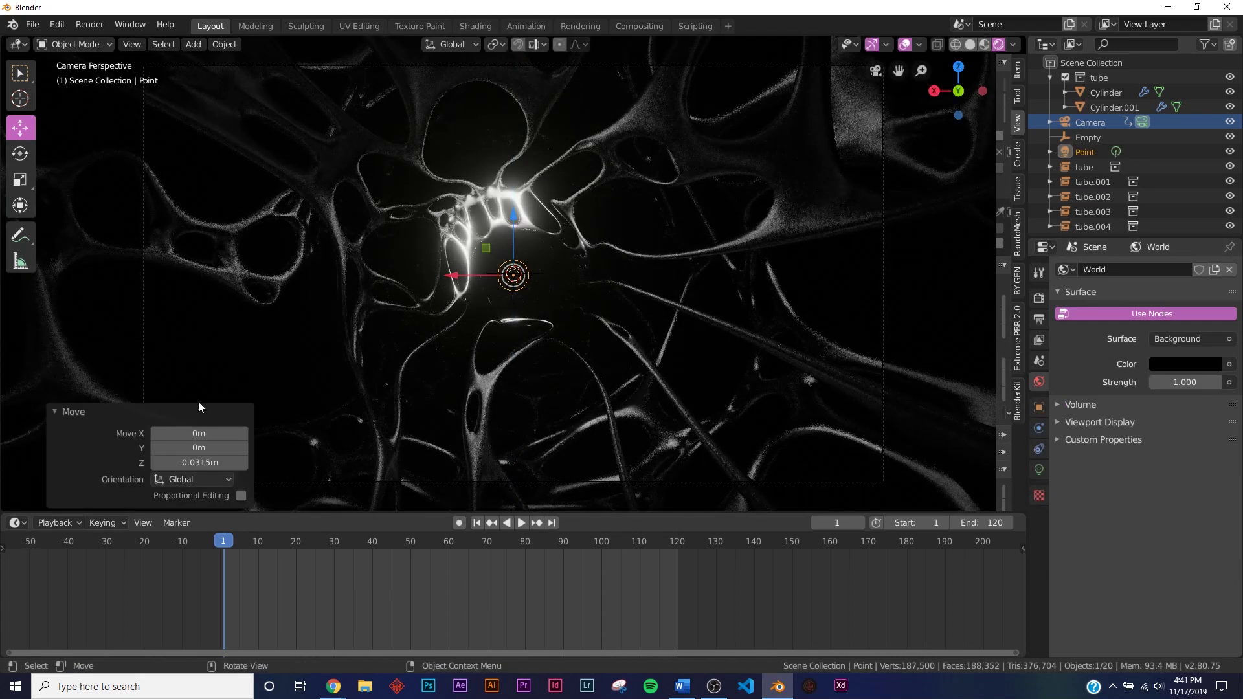
left_click(71, 403)
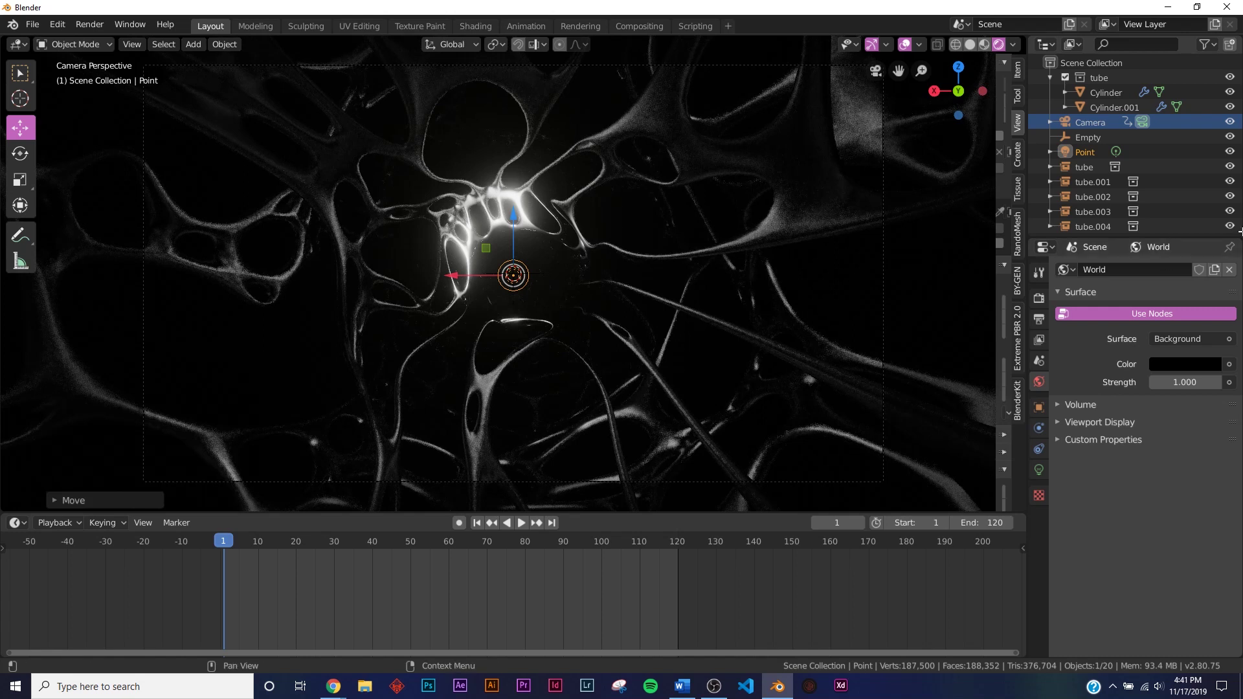
- Parent the point light to the camera using the Object parent type
left_click(1088, 126)
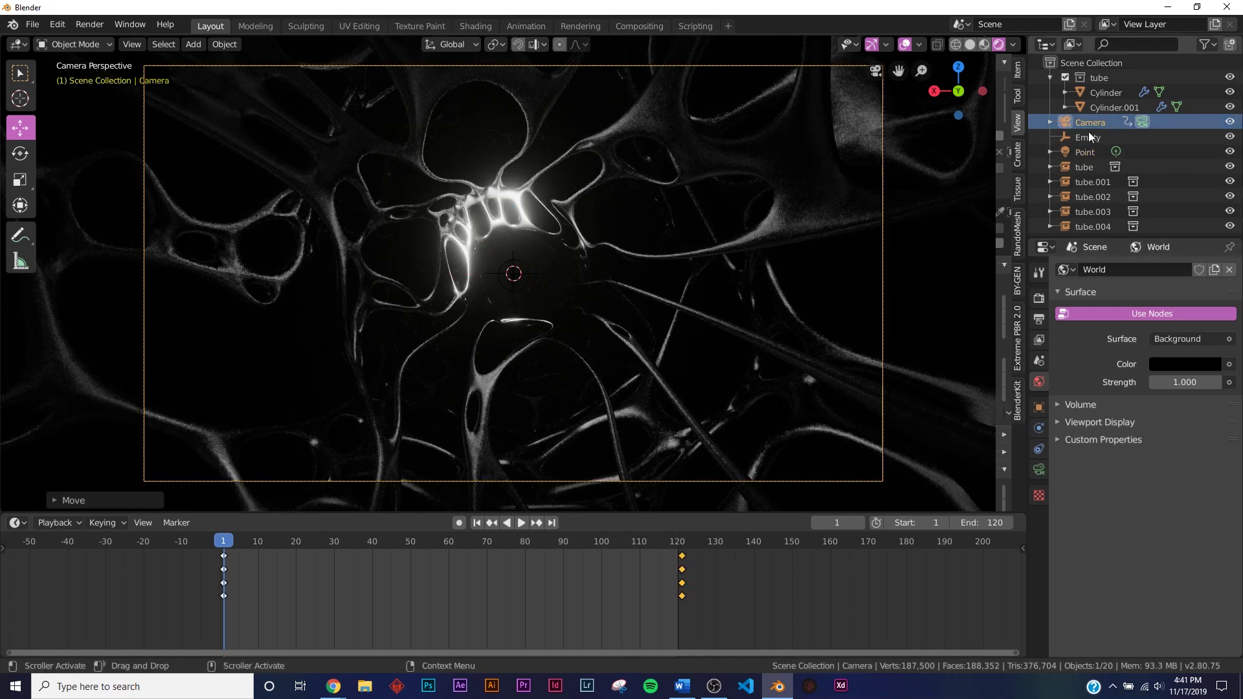
left_click(1086, 151)
left_click(1090, 122, "ctrl")
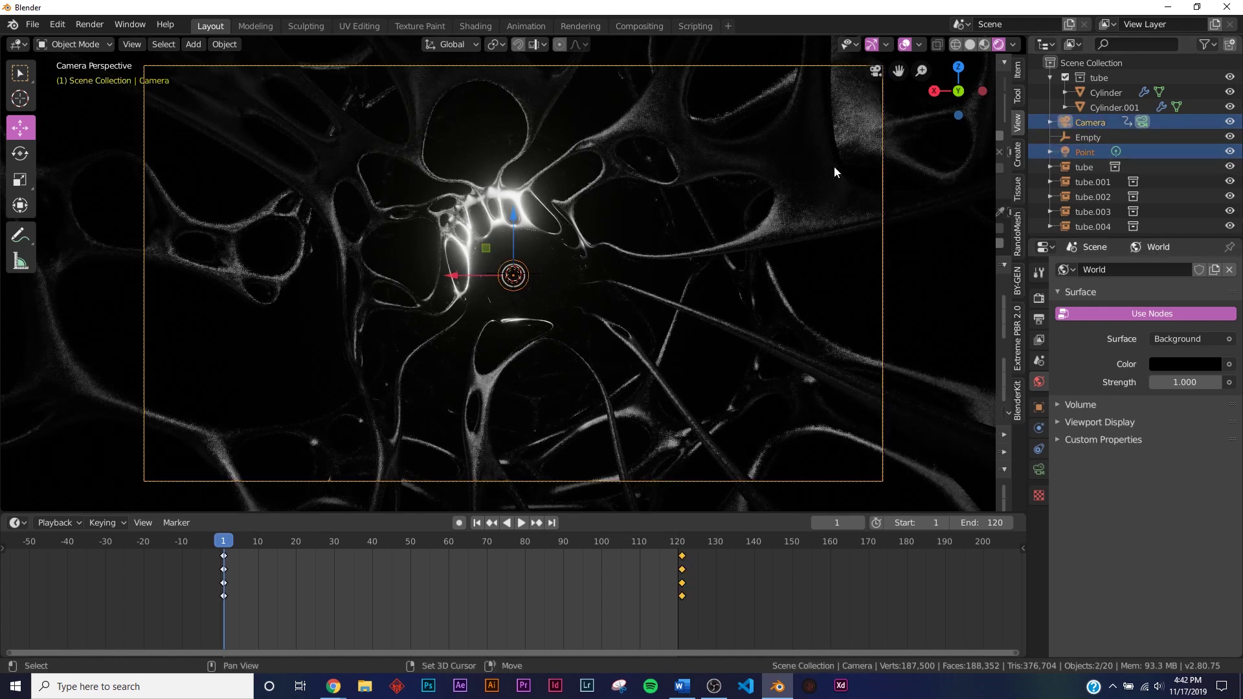
key("ctrl+p")
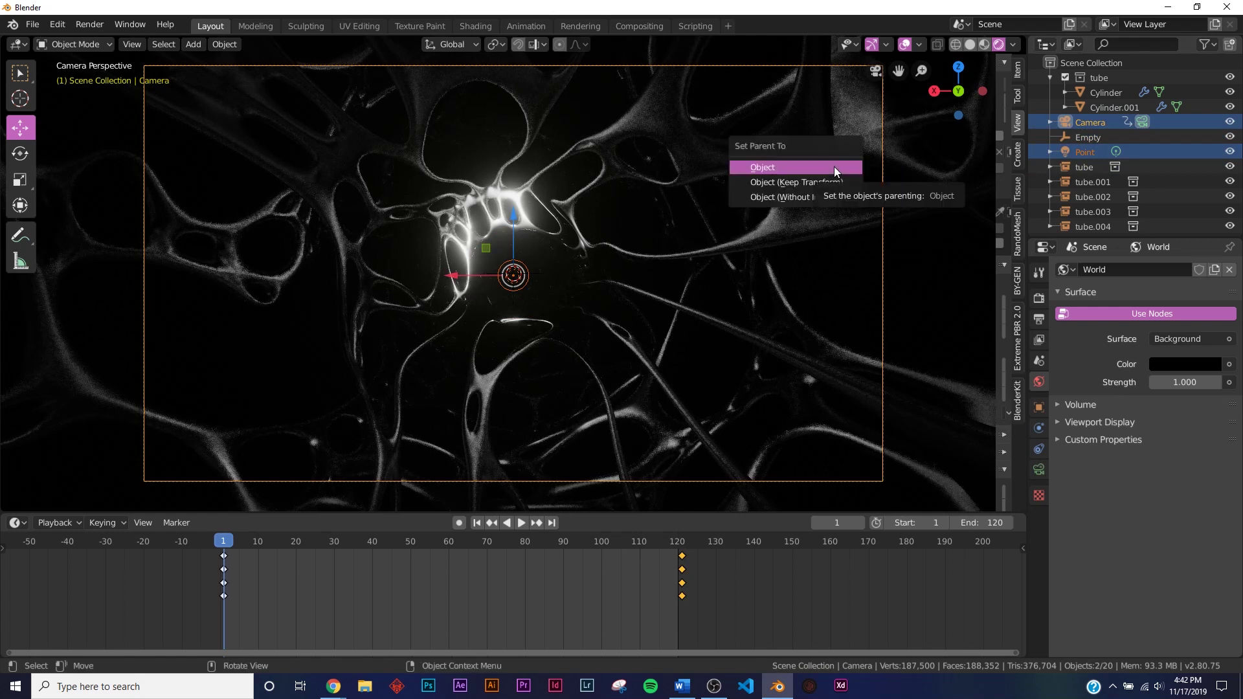
left_click(834, 166)
left_click(788, 387)
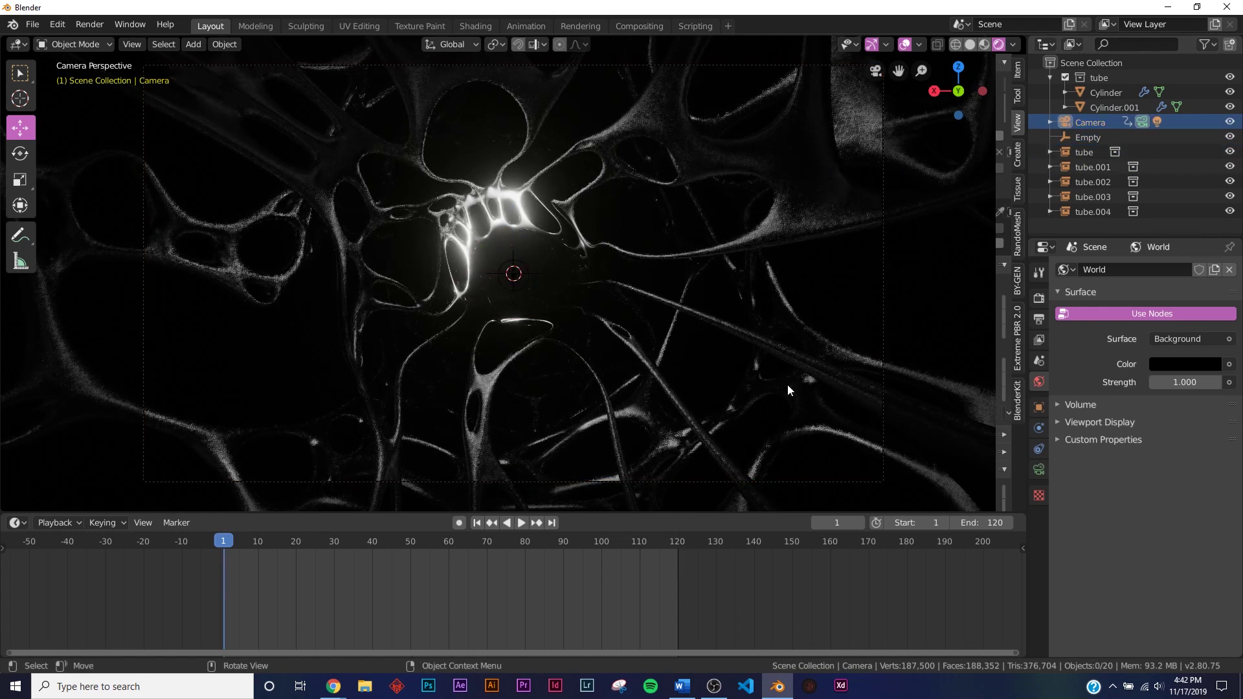
- Play part of the animation in Rendered shading to check the light following the camera, and return to frame 1
left_click(518, 523)
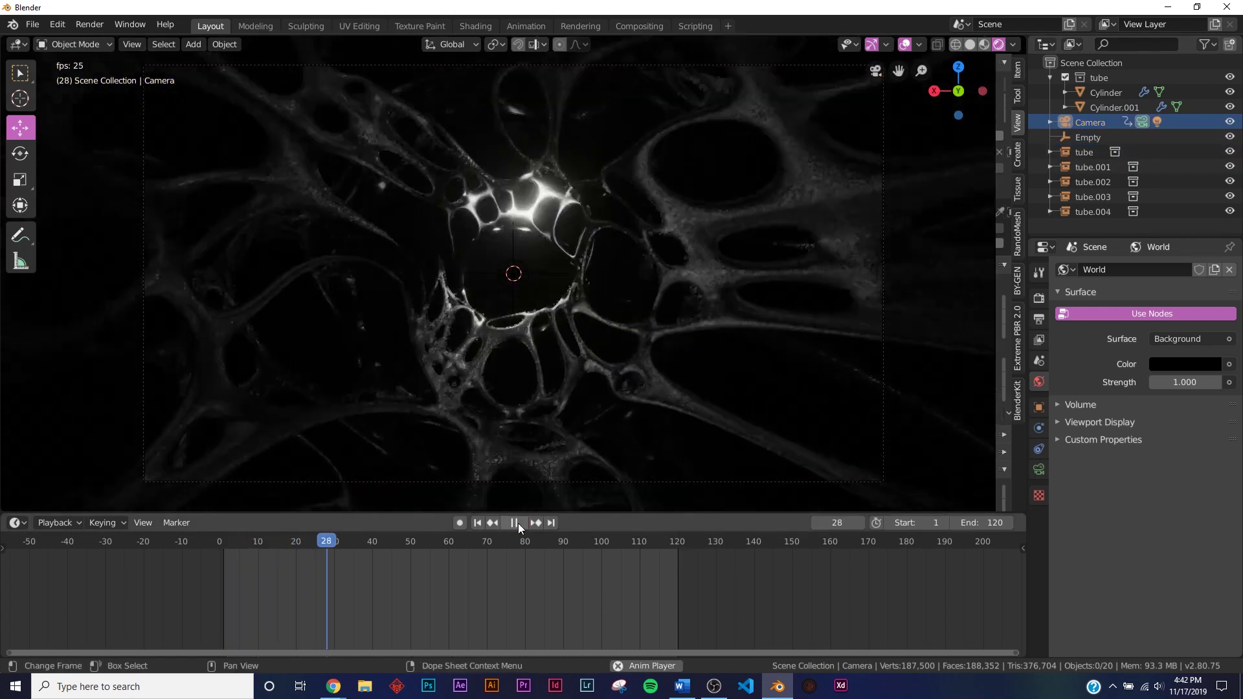
left_click(518, 523)
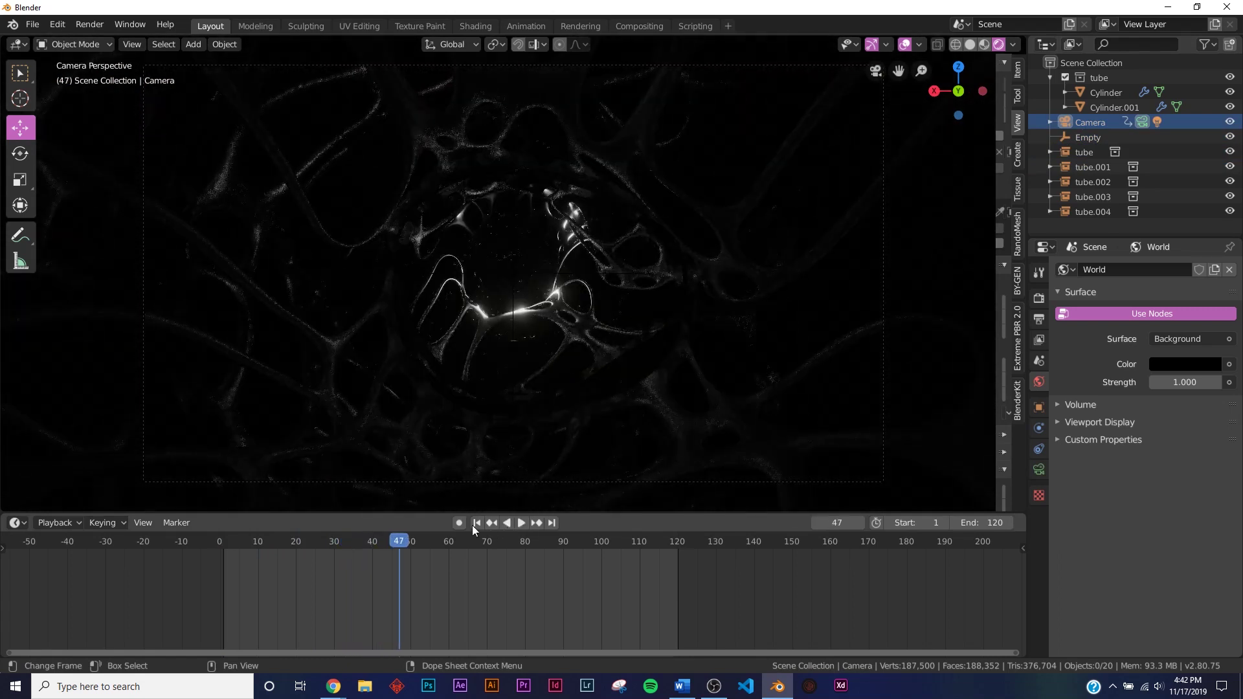
key("ctrl+z")
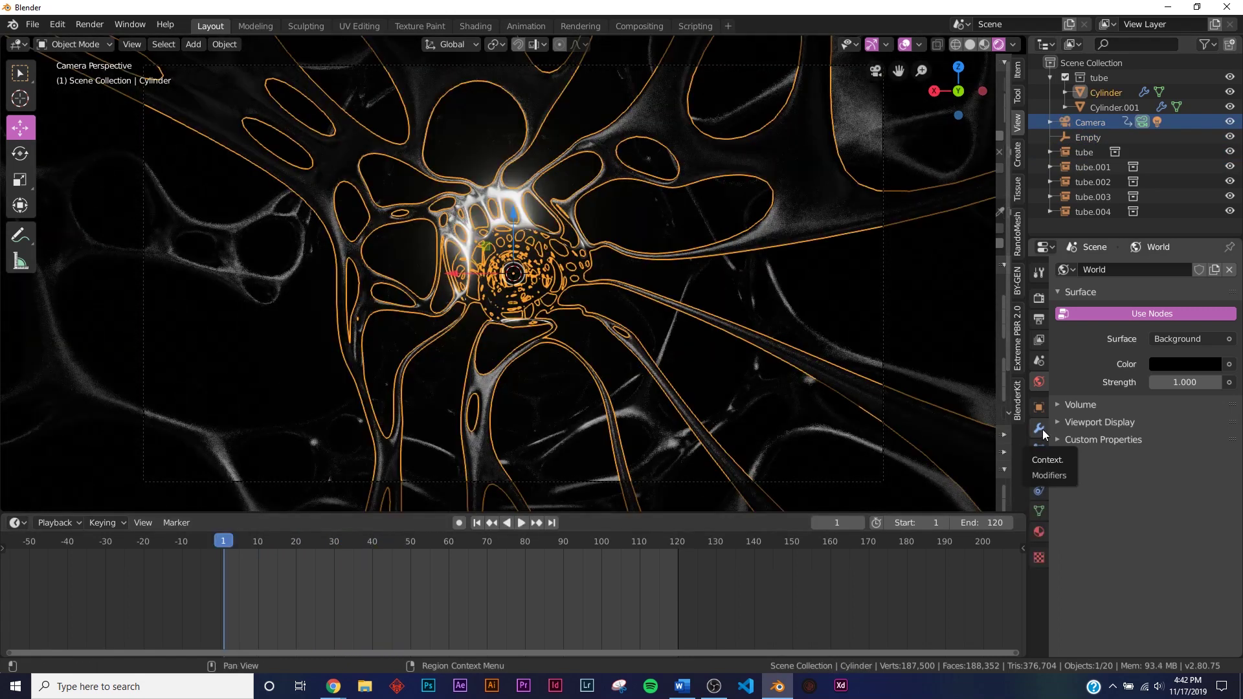
- Set the inner cylinder's Subdivision viewport level to 0
left_click(1040, 428)
scroll(1070, 466, "up", 5)
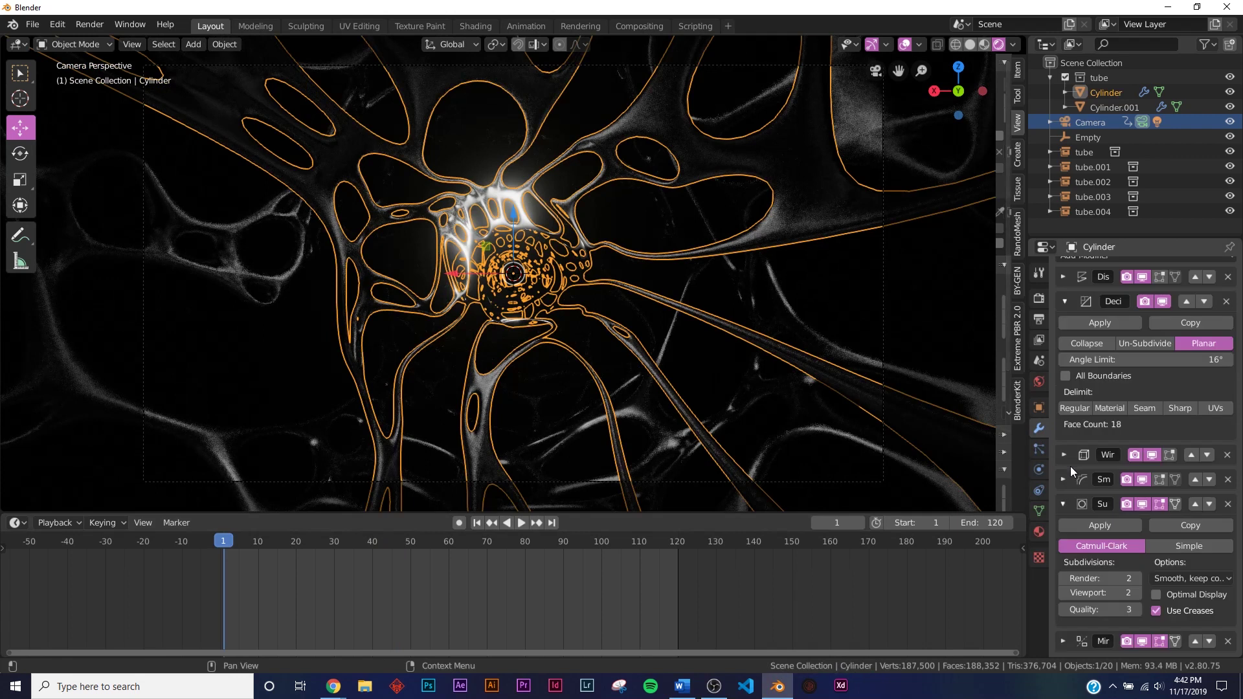
left_click(1066, 593)
left_click(1065, 593)
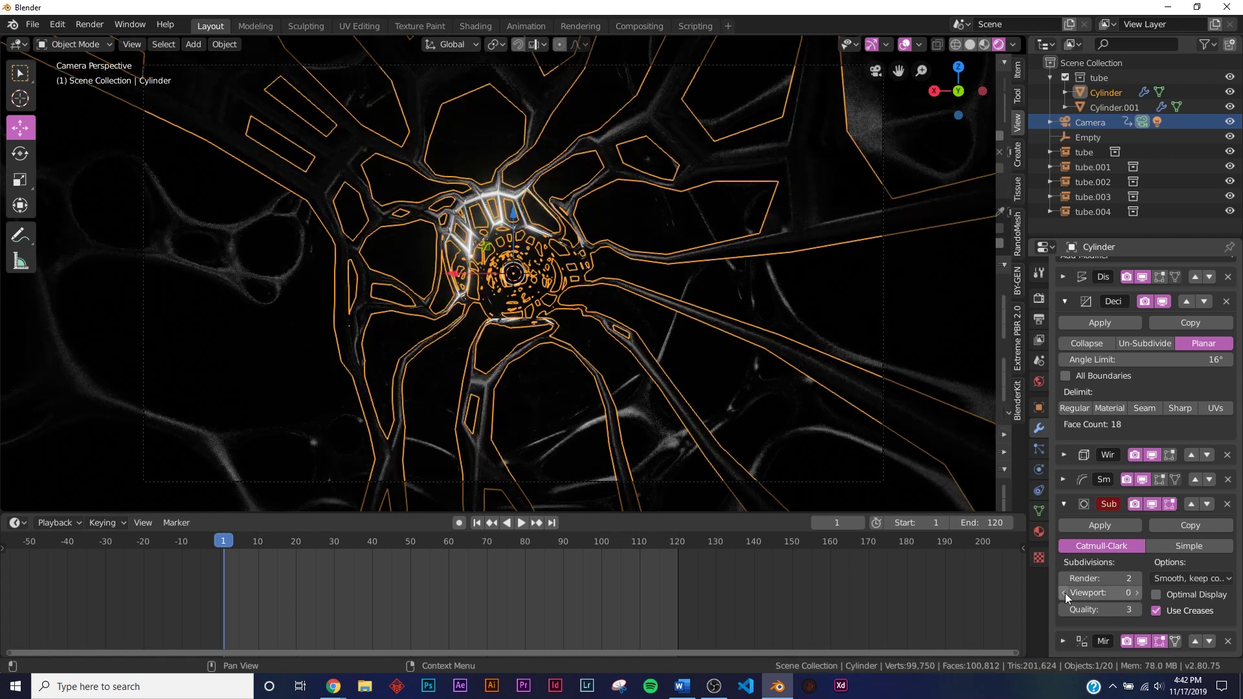
- Set the outer cylinder's Subdivision viewport level to 0 and deselect it
left_click(866, 128)
scroll(1070, 537, "down", 5)
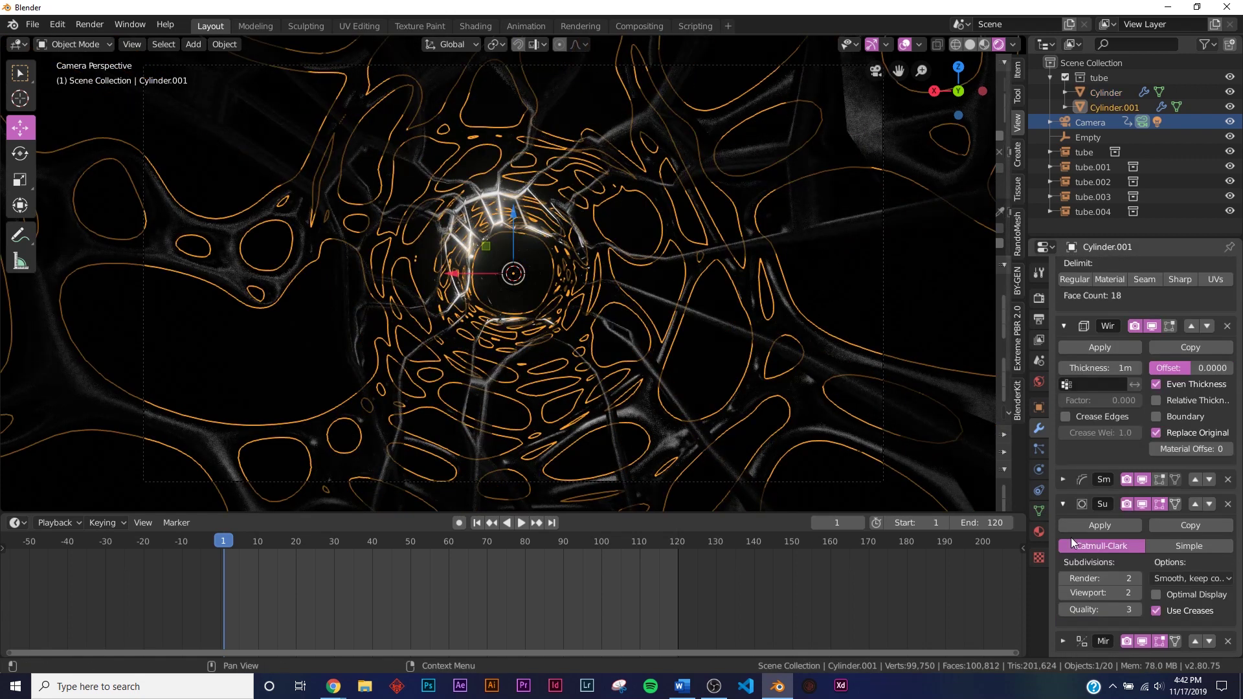
left_click(1065, 592)
left_click(1064, 593)
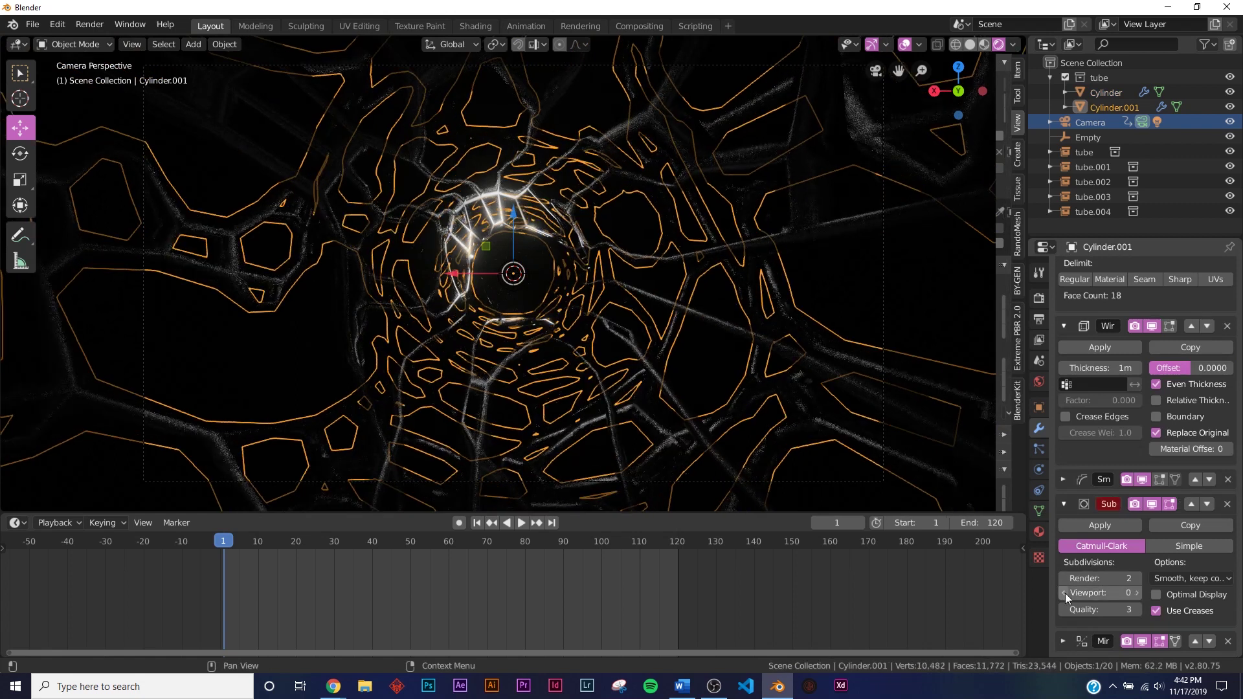
left_click(778, 368)
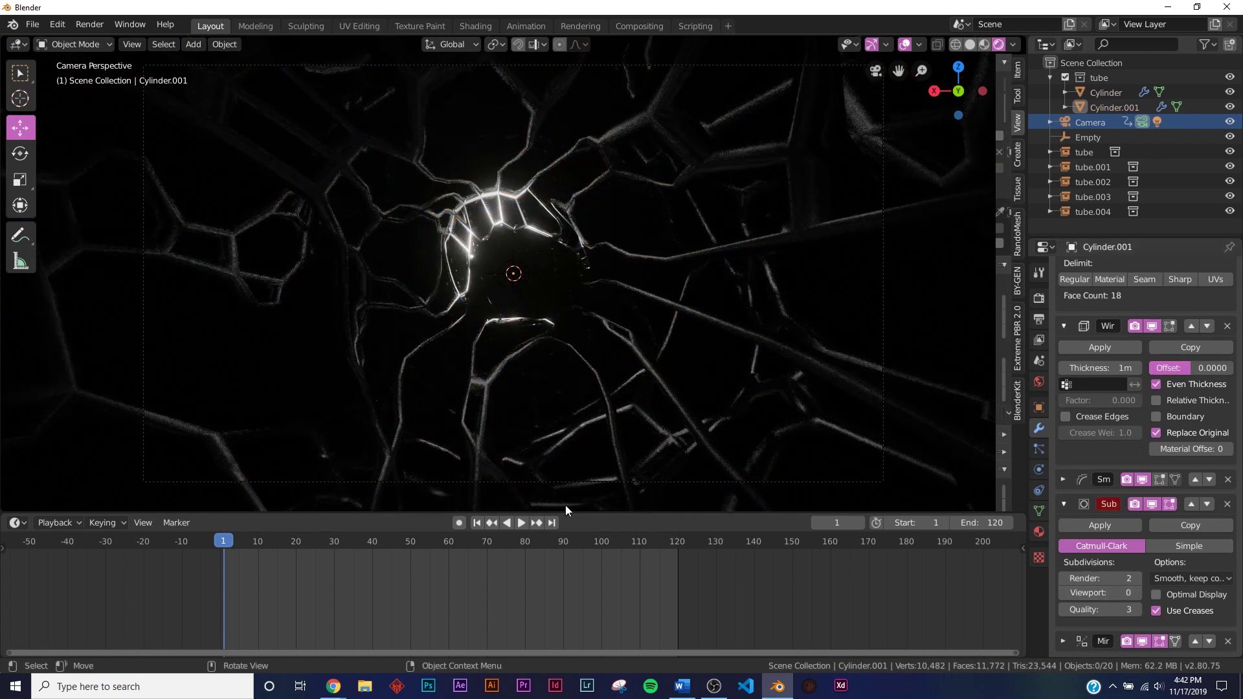
- Play the animation with the unsubdivided tunnels and return to frame 1
left_click(519, 523)
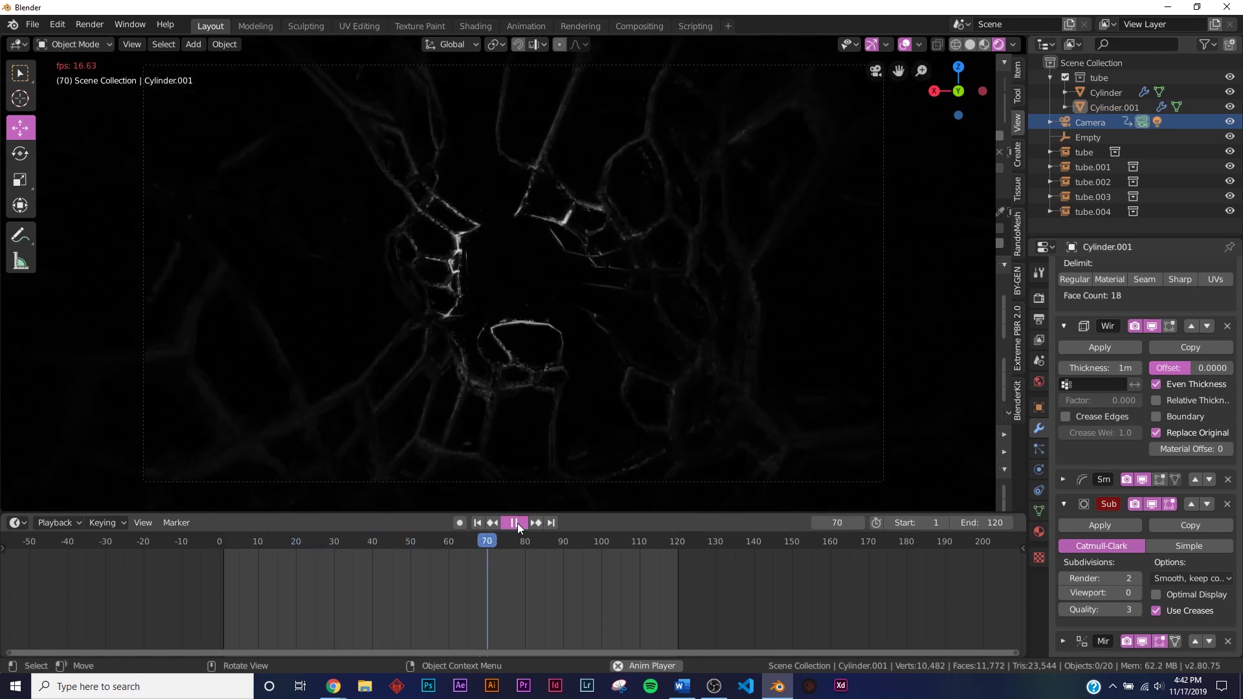
left_click(518, 523)
left_click(477, 523)
- Save the project to the Desktop as 852.blend
left_click(32, 24)
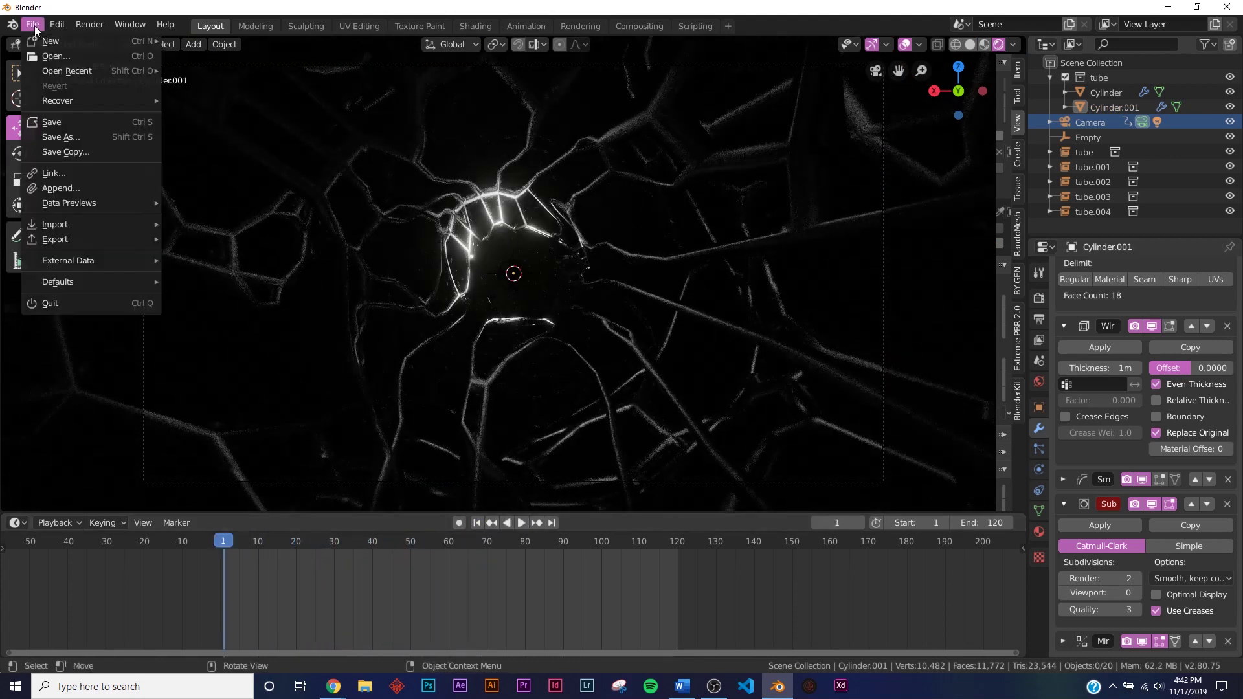
left_click(61, 136)
key("Return")
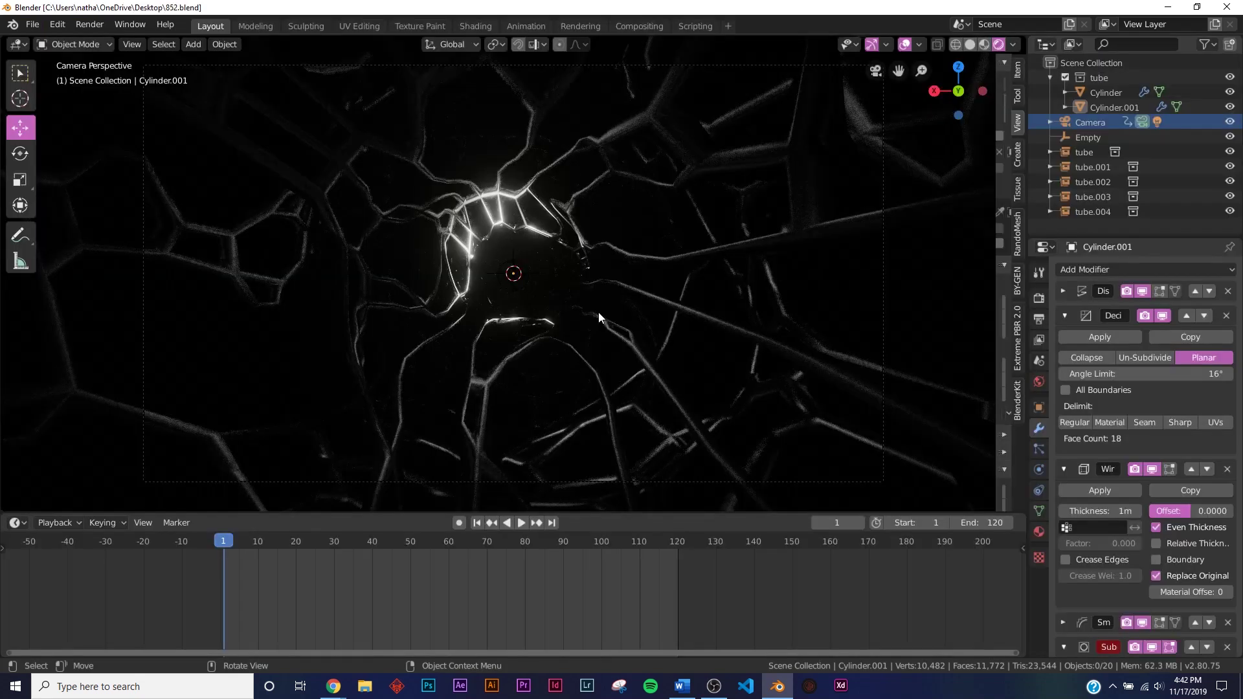
- Play the opening part of the fly-through once more and go back to the first frame
left_click(516, 520)
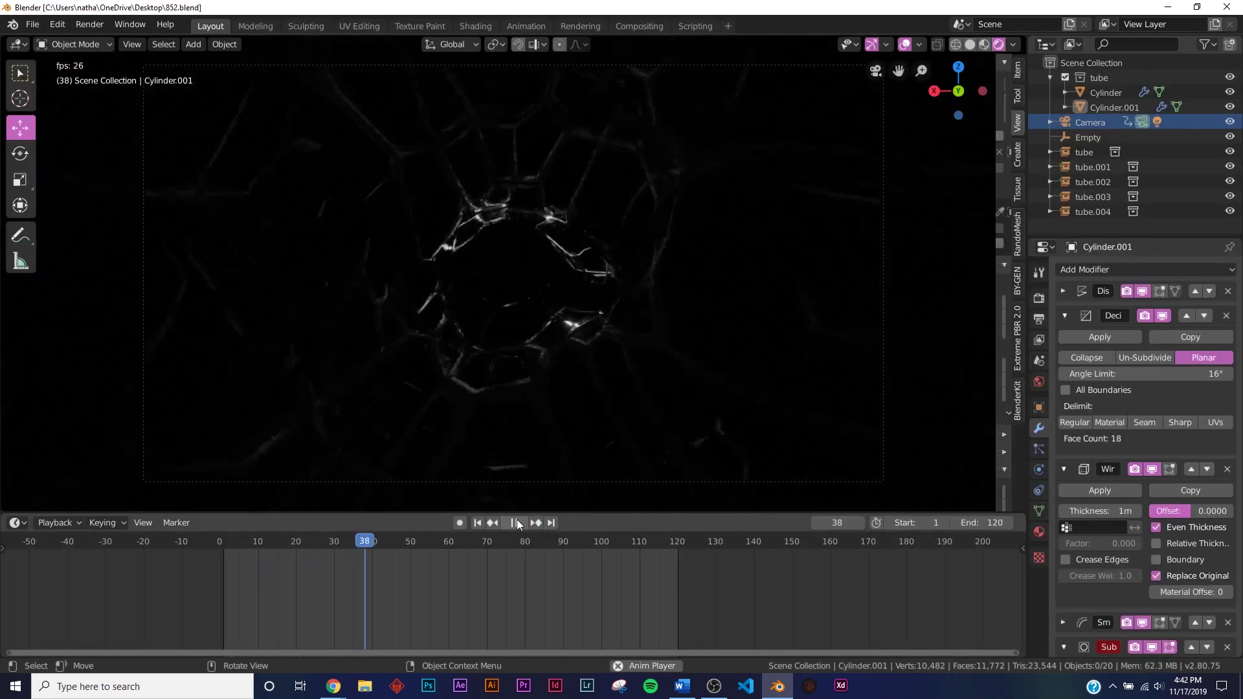
left_click(517, 522)
left_click(478, 523)
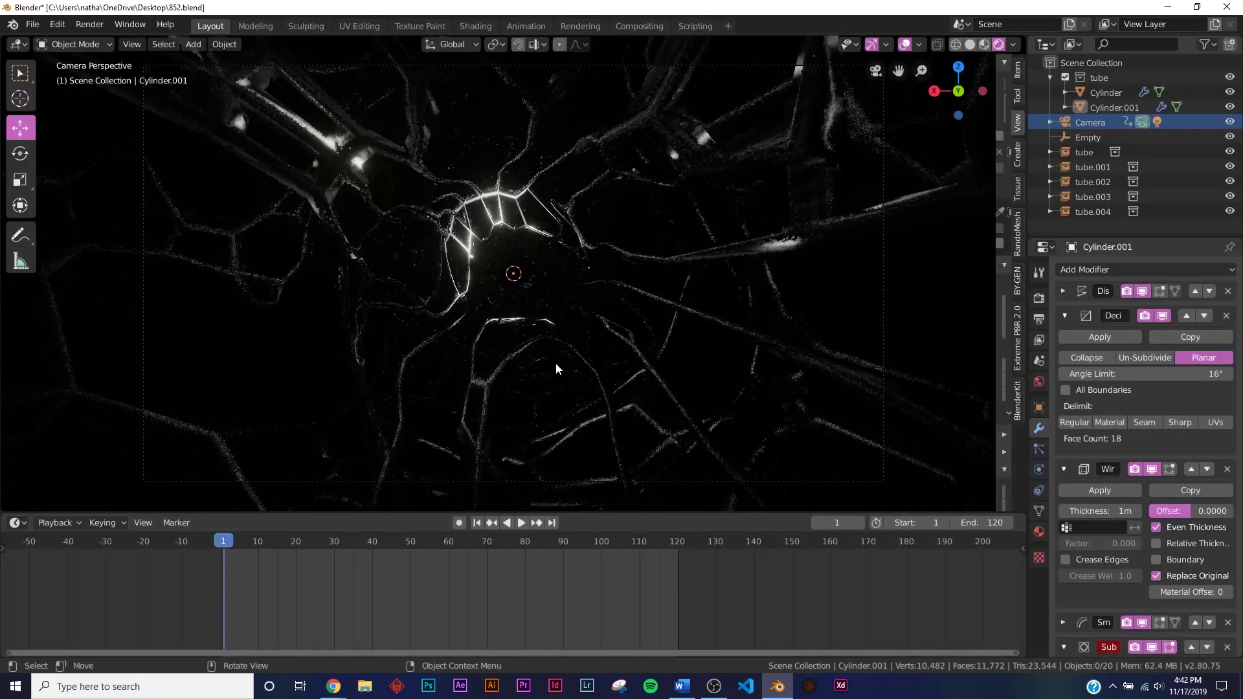
- Switch to Solid shading and leave the camera view to see the whole tunnel from outside
key("z")
left_click(674, 358)
mouse_move(674, 357)
middle_mouse_down()
mouse_move(572, 329)
mouse_move(442, 320)
mouse_move(682, 288)
middle_mouse_up()
key("shift+a")
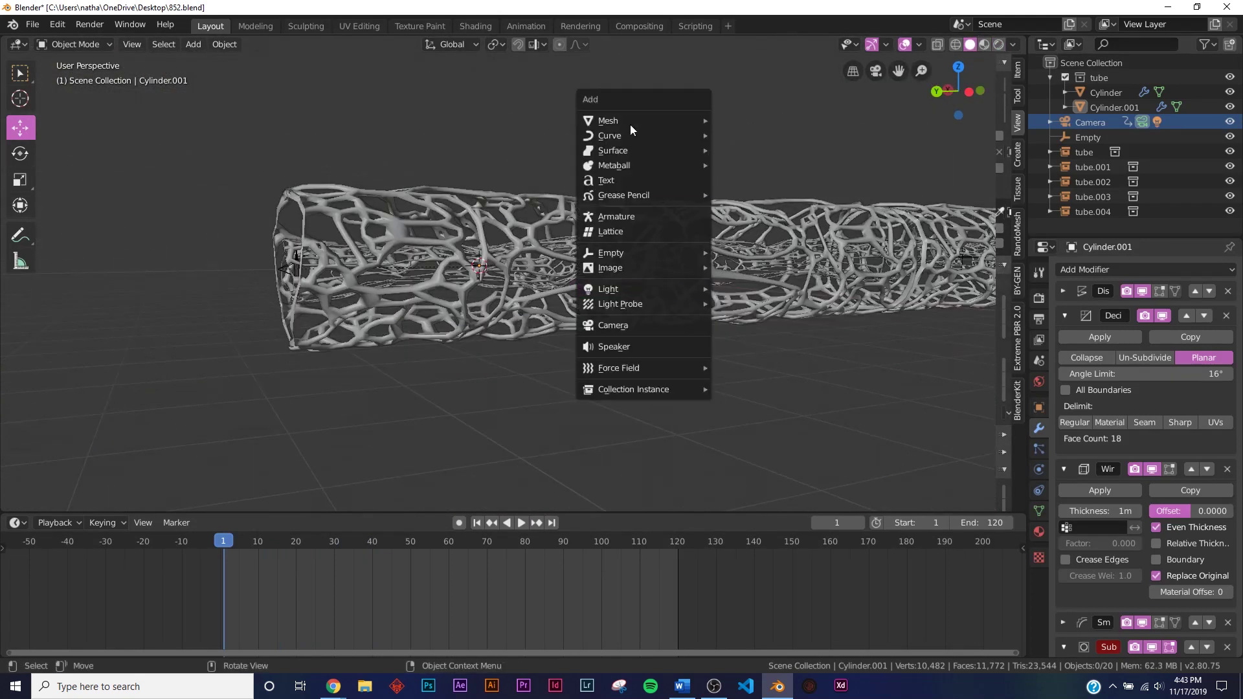
key("Escape")
key("Delete")
- Add a cube at the tunnel's first segment and scale it up until it encloses the tube's cross-section
key("shift+a")
mouse_move(678, 219)
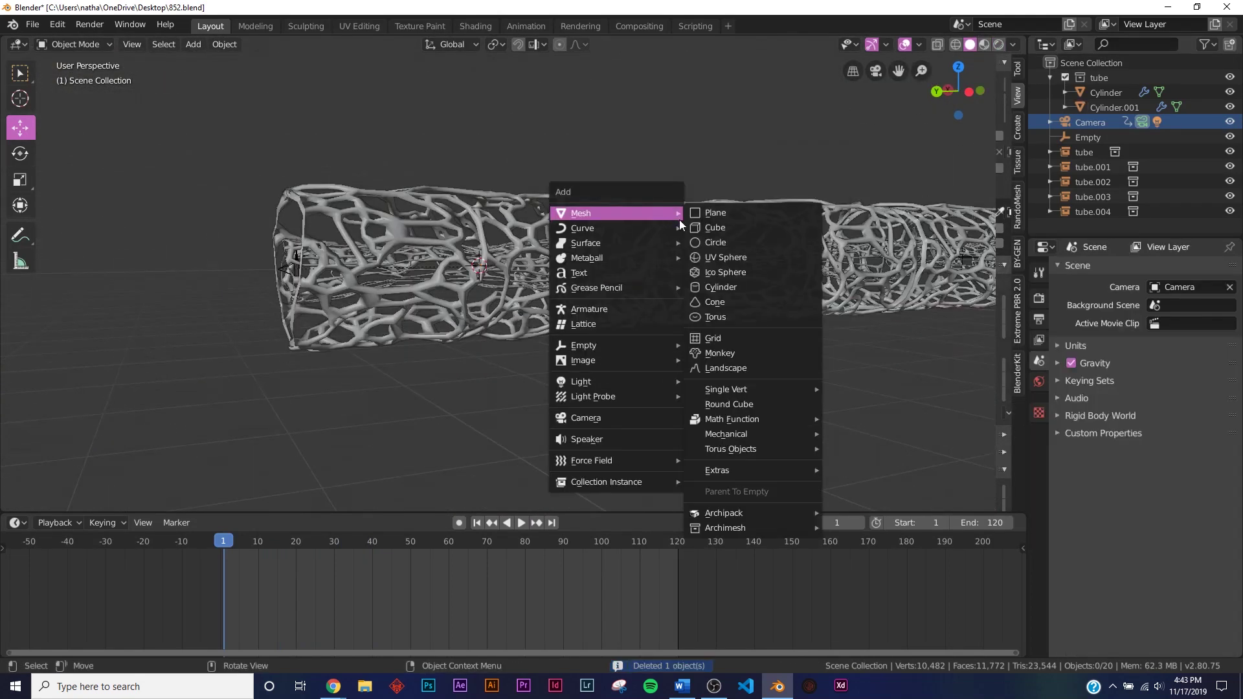
left_click(744, 229)
middle_click_drag(744, 229, 678, 286)
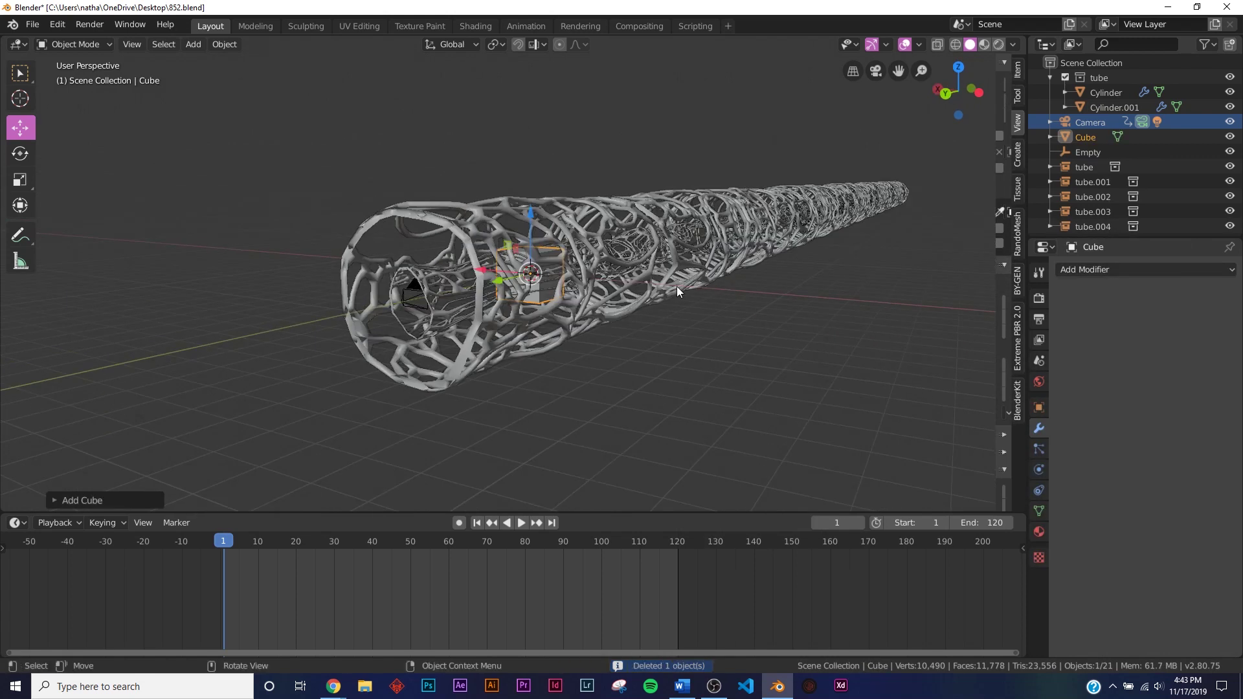
key("s")
key("Return")
middle_click_drag(755, 304, 651, 340)
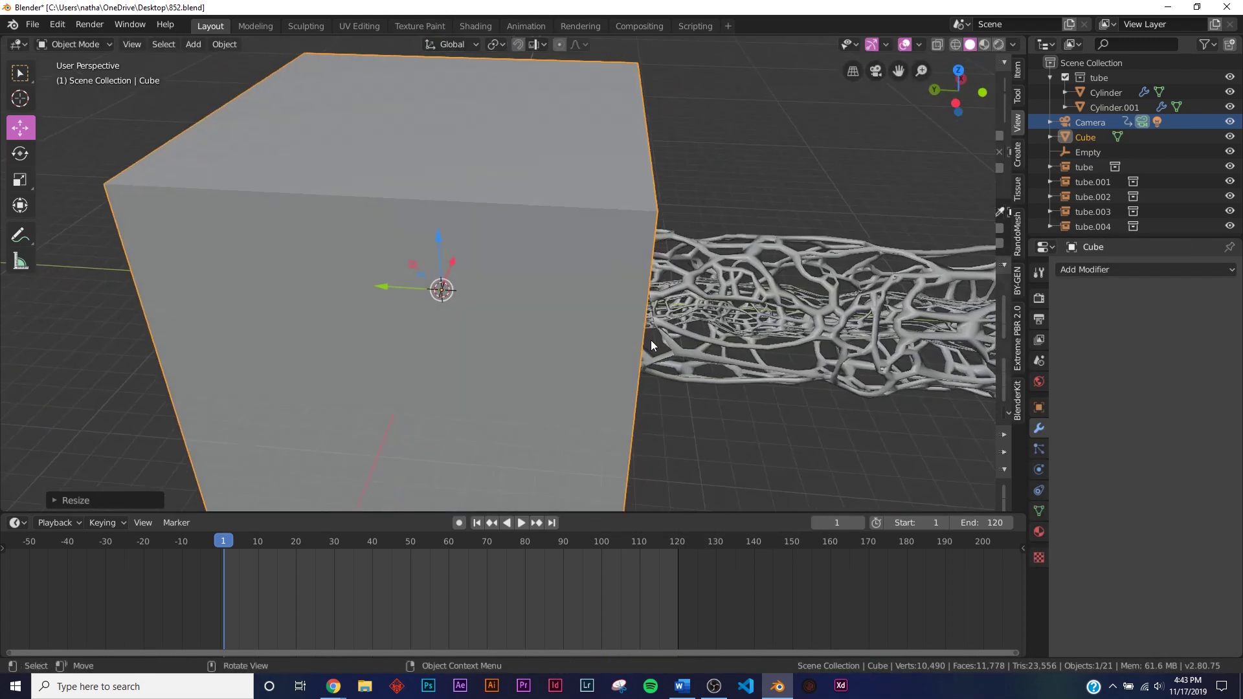
- Move the cube into the tube collection so every collection instance includes it
scroll(651, 340, "down", 5)
left_click_drag(1087, 137, 1108, 80)
scroll(772, 273, "down", 5)
scroll(721, 312, "up", 8)
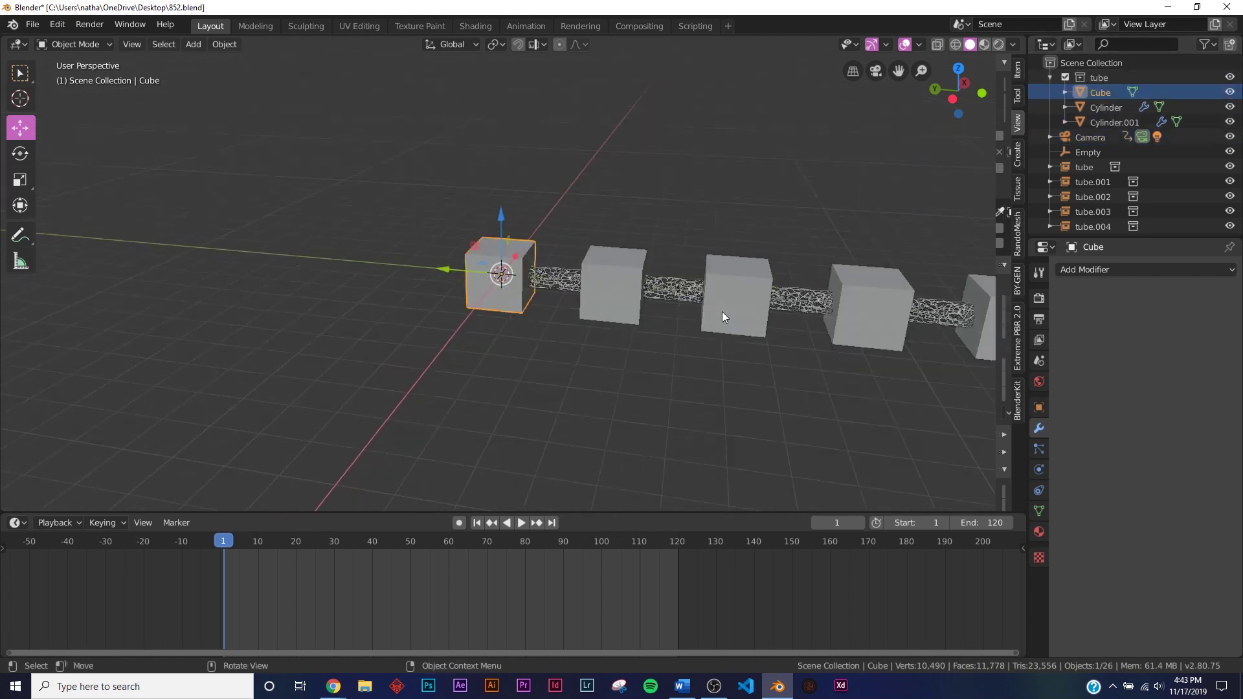
- Extend the cube along the tunnel by moving its end face along Y until it meets the next instance's cube
key("Tab")
key("3")
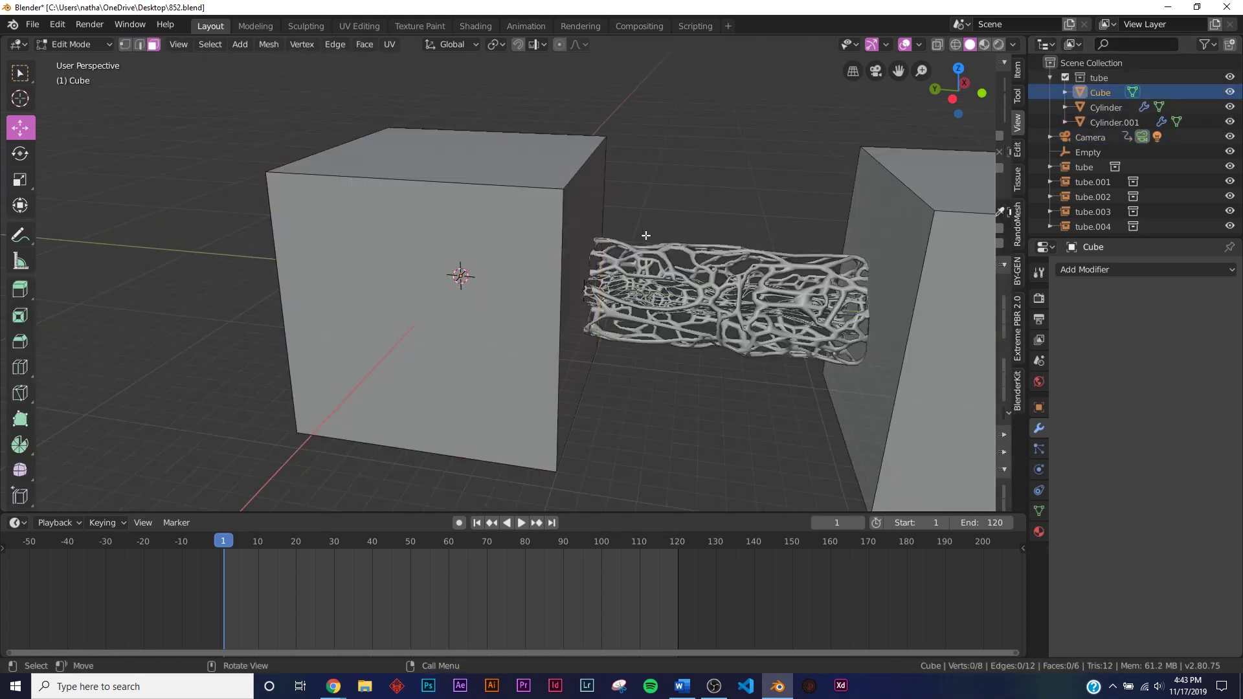
left_click(578, 207)
key("g")
key("y")
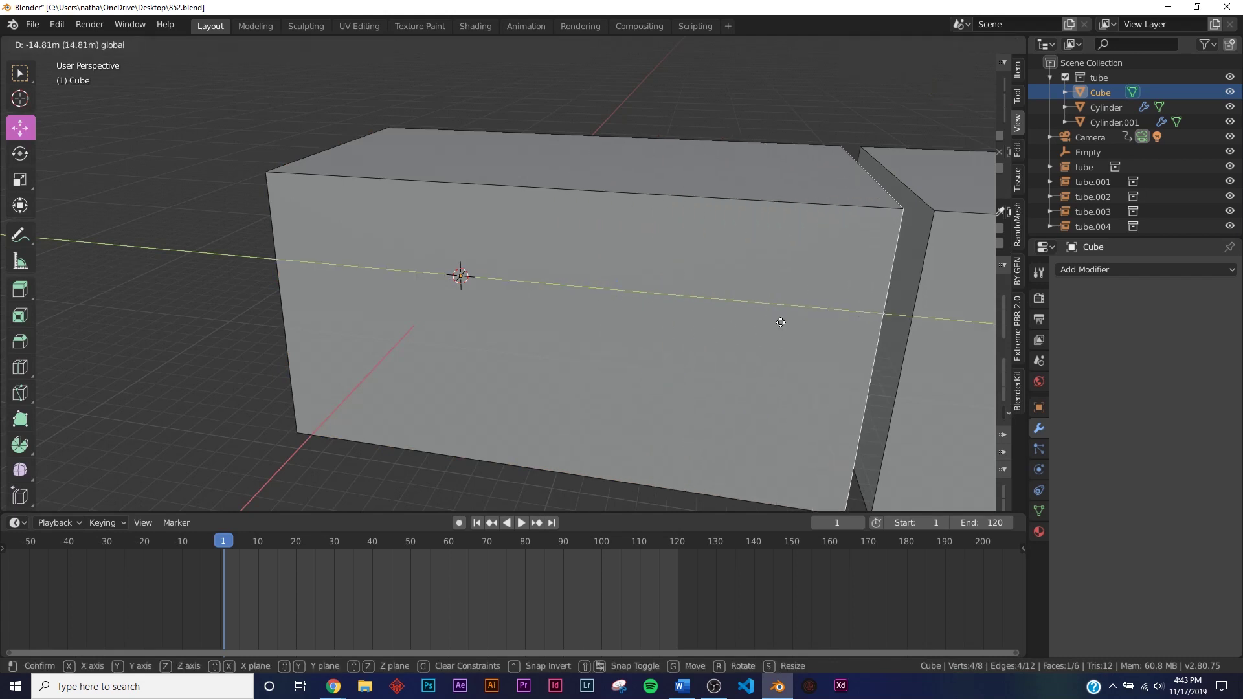
left_click(804, 327)
key("Tab")
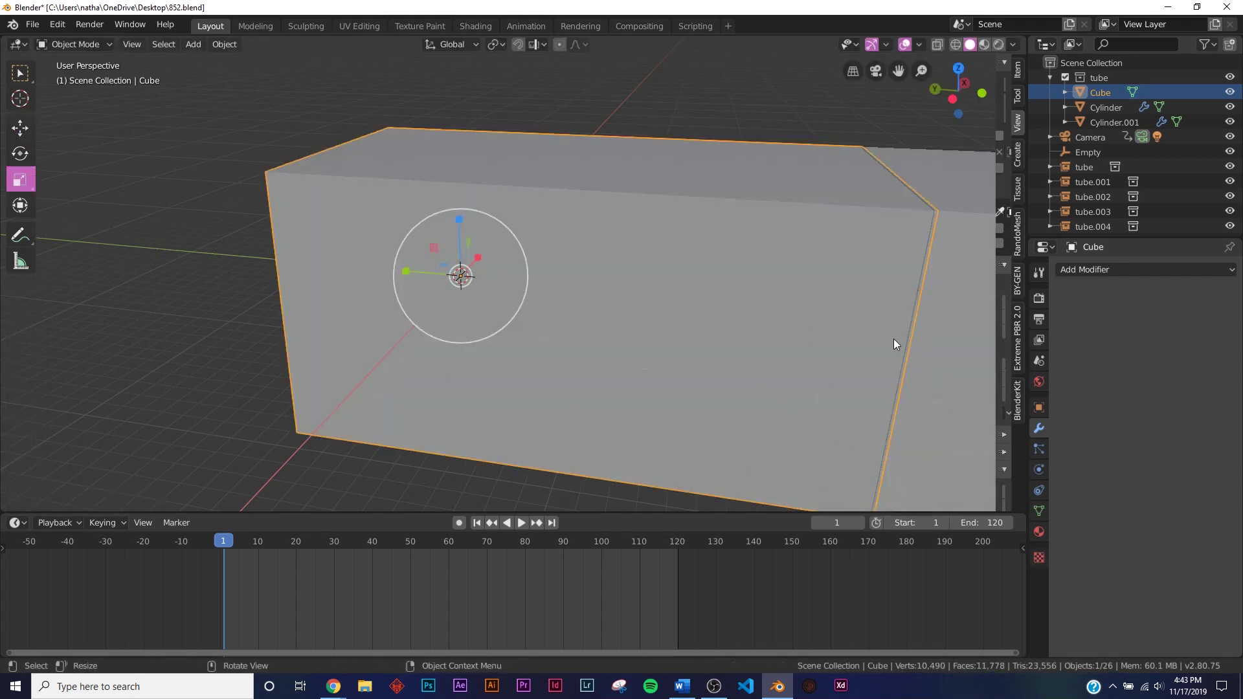
- Return to the camera view and give the cube a new material with a Principled Volume shader
key("KP_0")
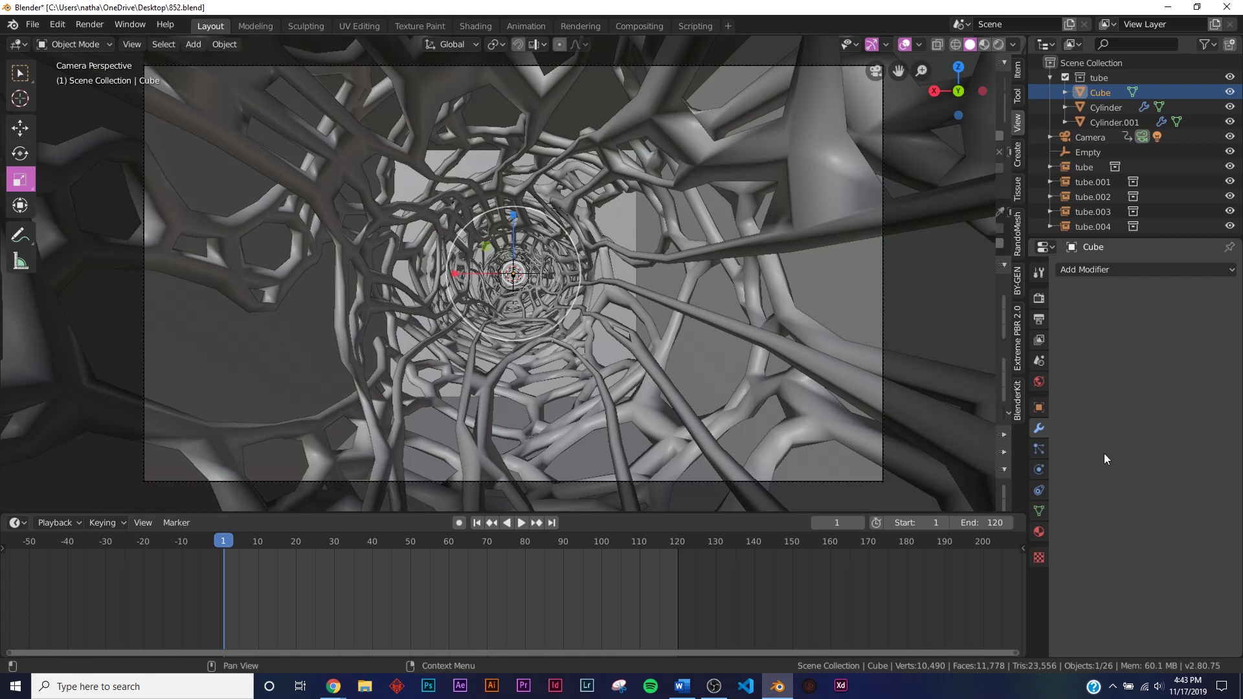
left_click(1038, 382)
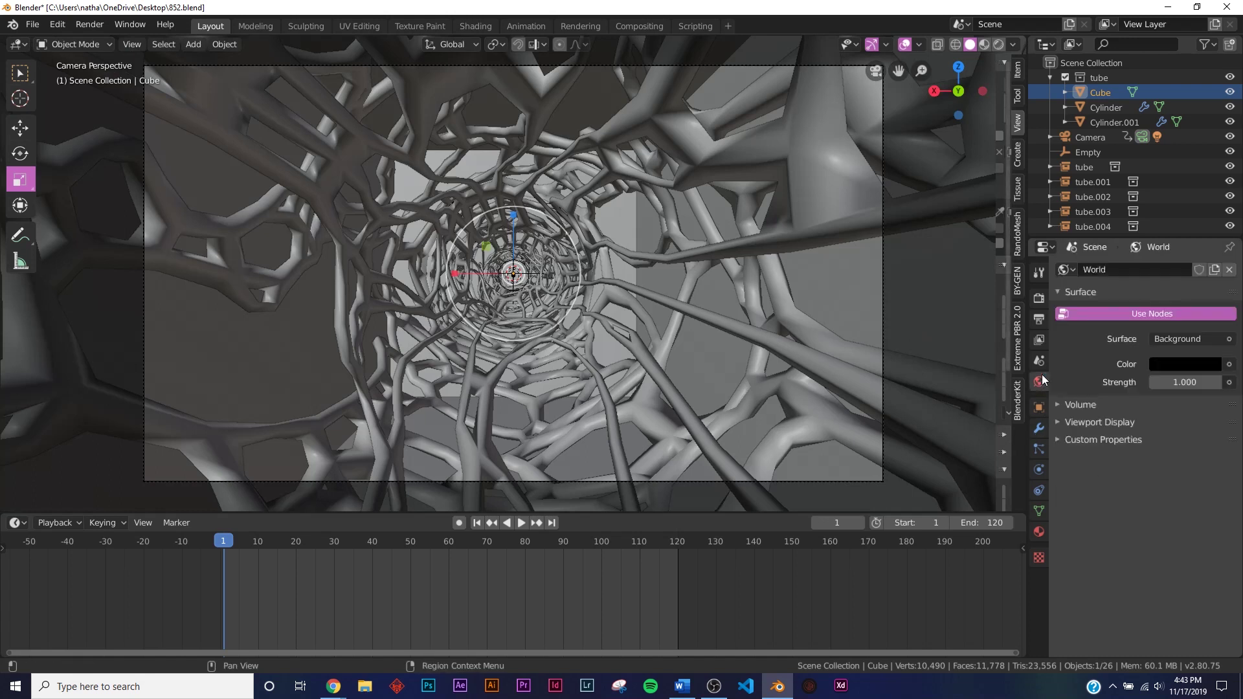
left_click(1039, 531)
left_click(1148, 330)
left_click(1179, 417)
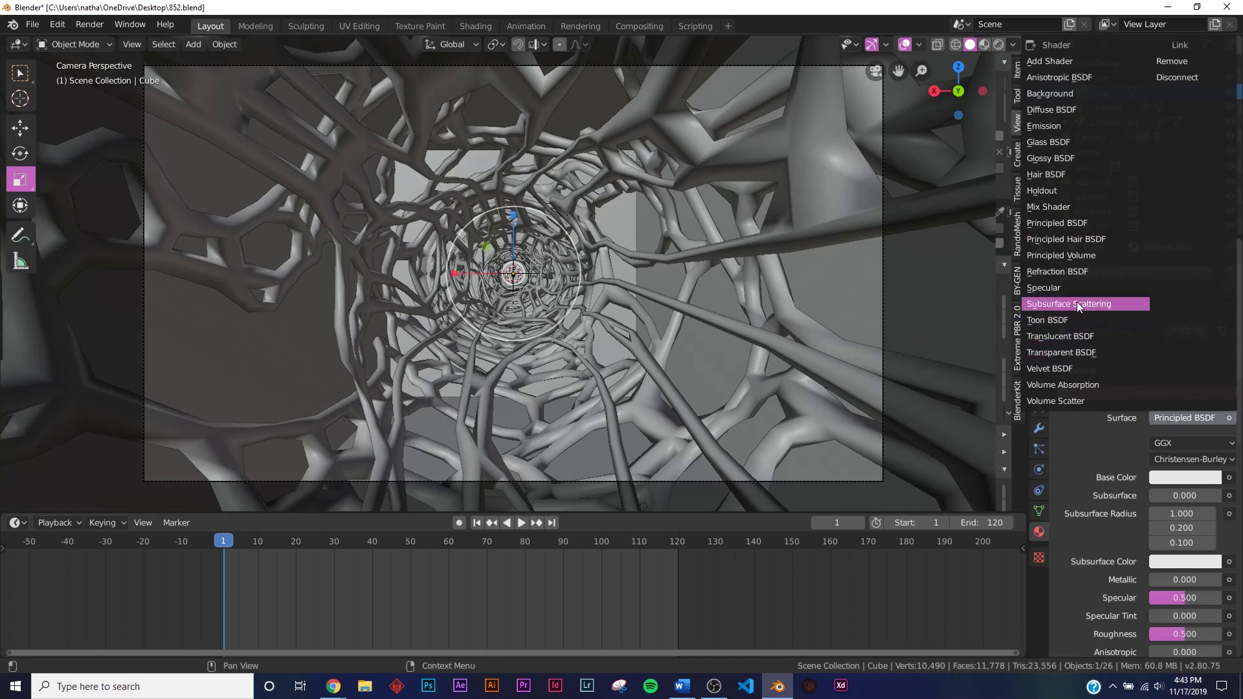
left_click(1081, 256)
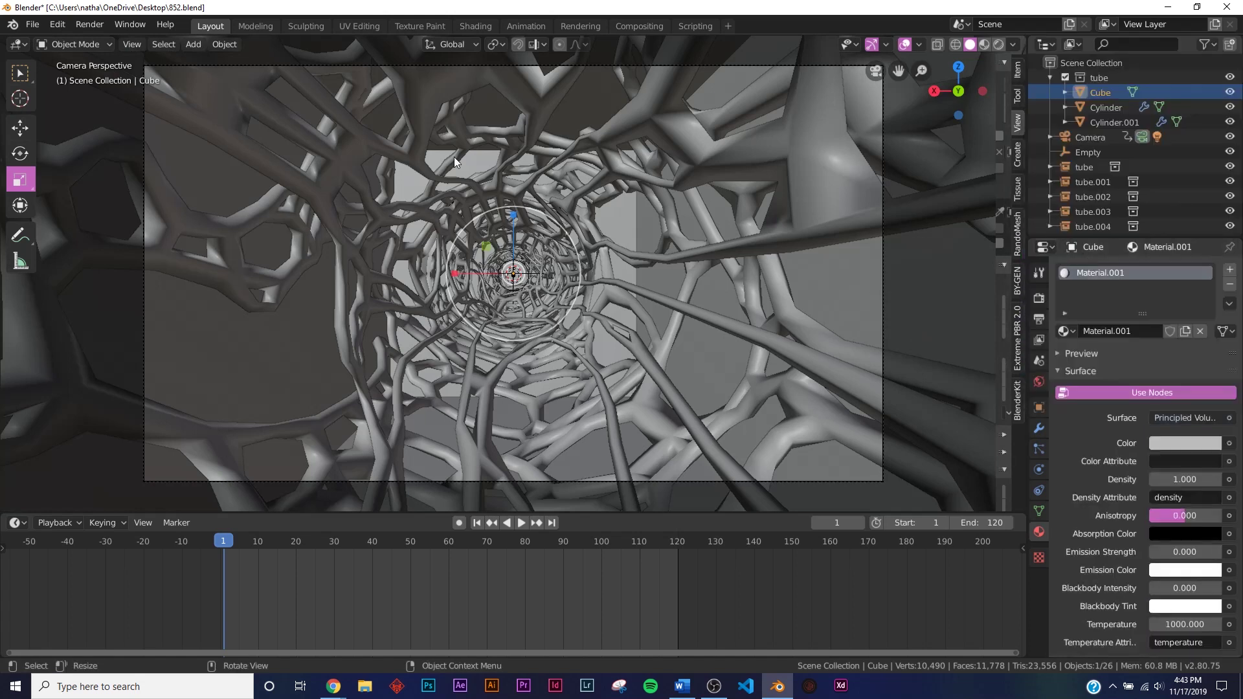
- Switch to Rendered shading and, in the Shading workspace, reroute the Principled Volume output from the Surface to the Volume input of Material Output
scroll(583, 272, "up", 1)
key("z")
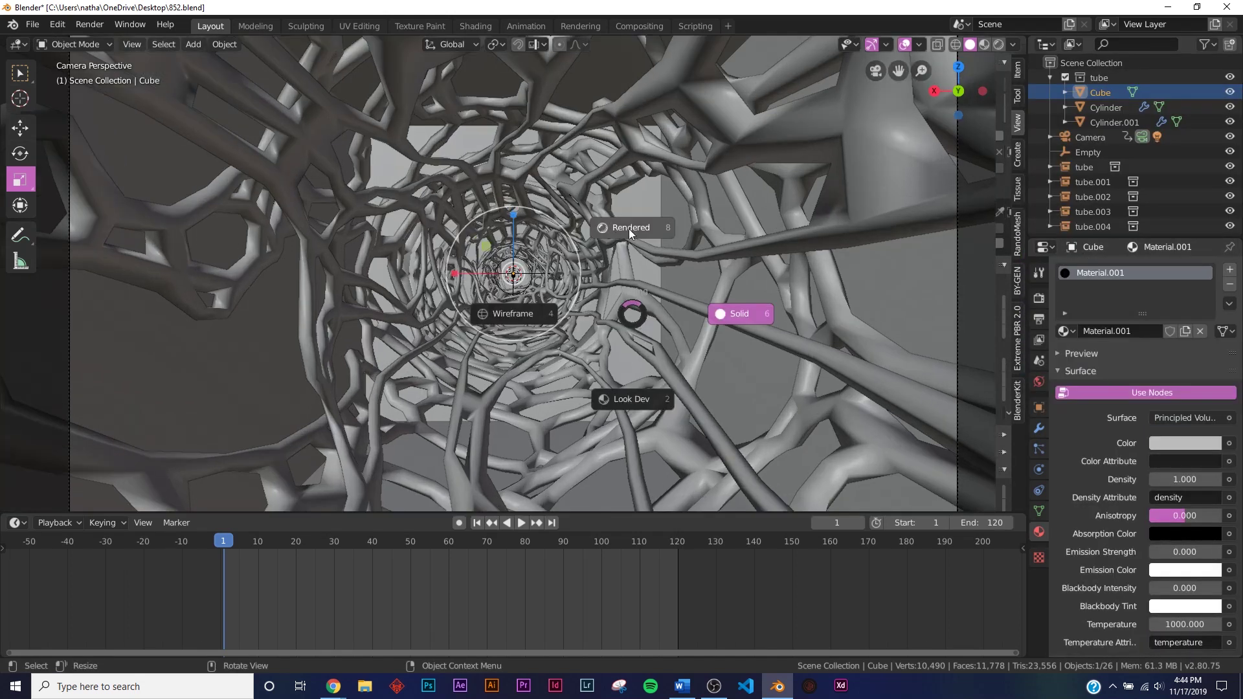
left_click(631, 228)
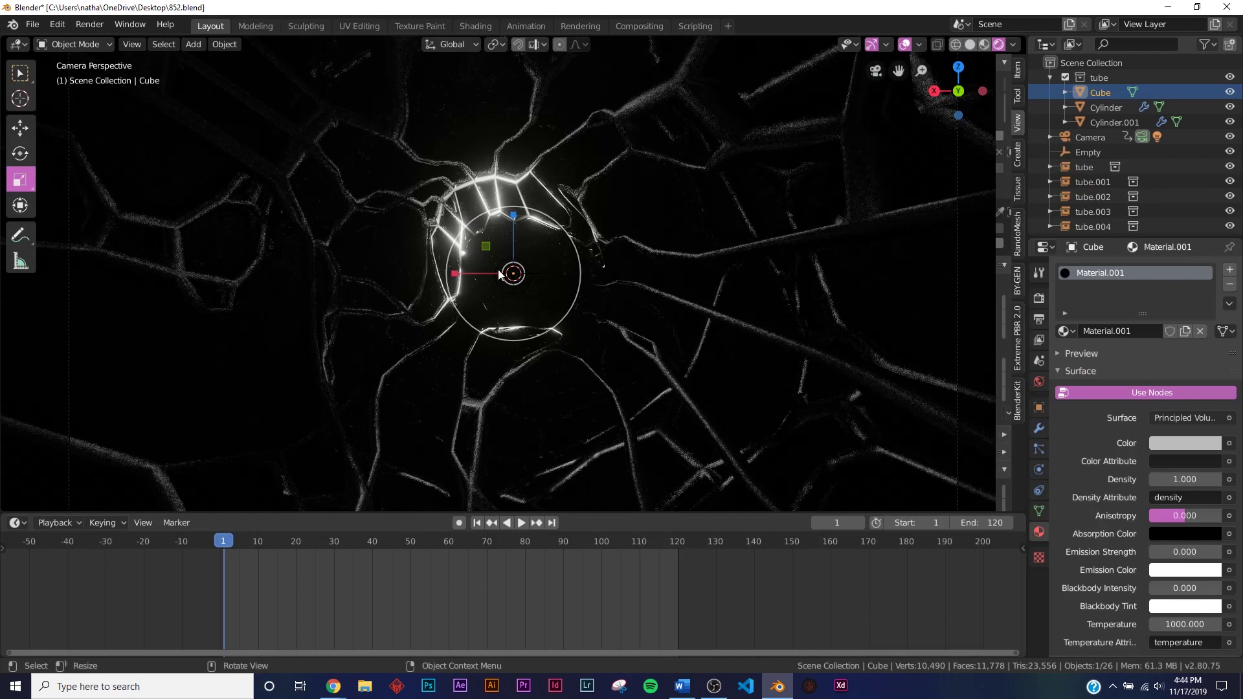
left_click(476, 26)
key("z")
left_click(809, 241)
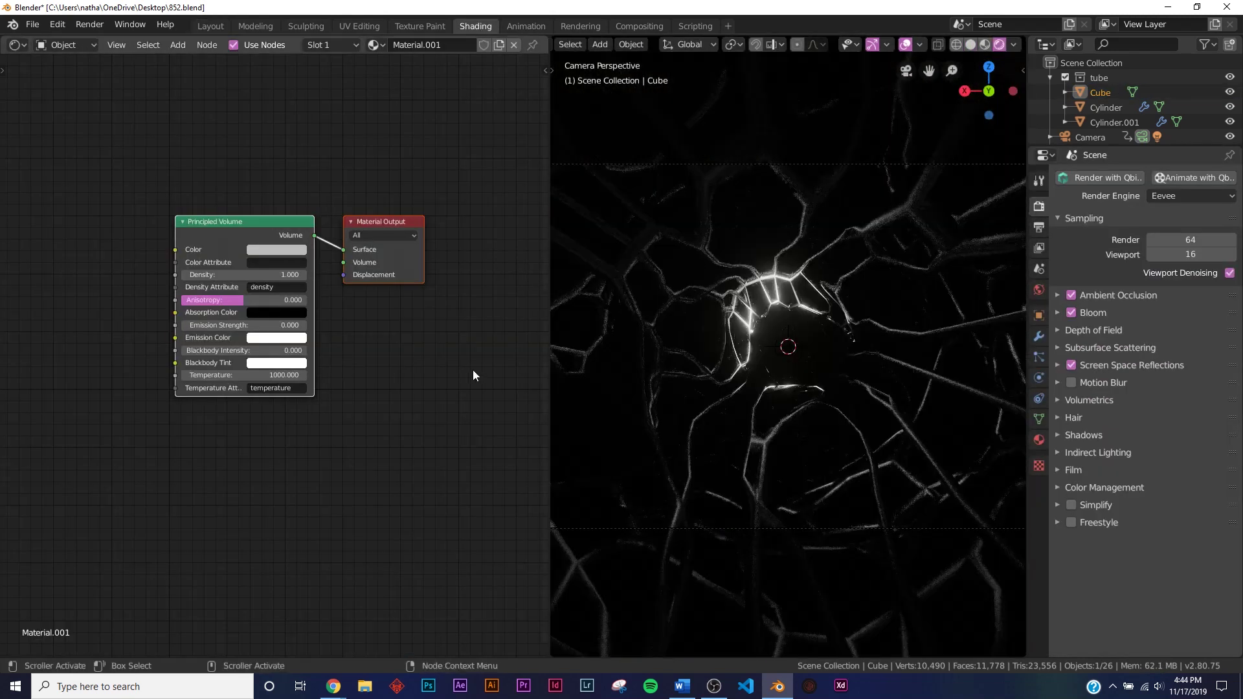
left_click_drag(345, 250, 333, 220)
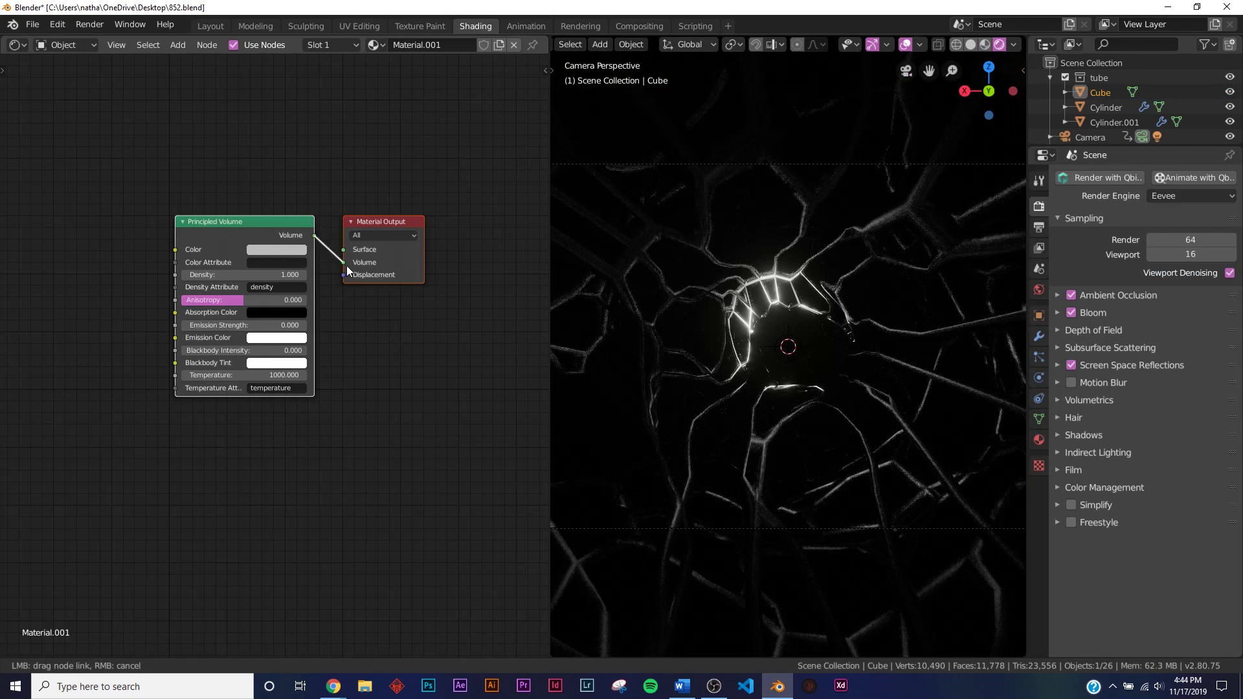
left_click_drag(347, 267, 348, 263)
scroll(348, 263, "up", 3)
- Set the Principled Volume density to 0.01 and its emission strength to 0.01
left_click(246, 266)
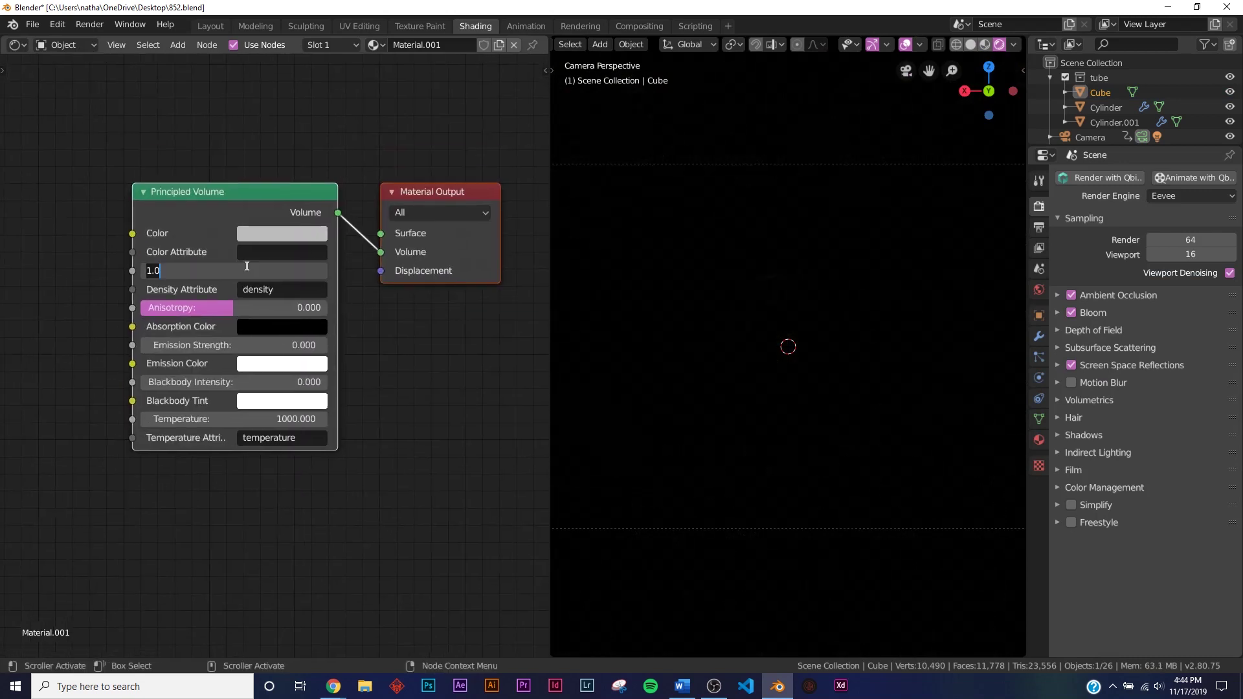
type("0.01")
key("Return")
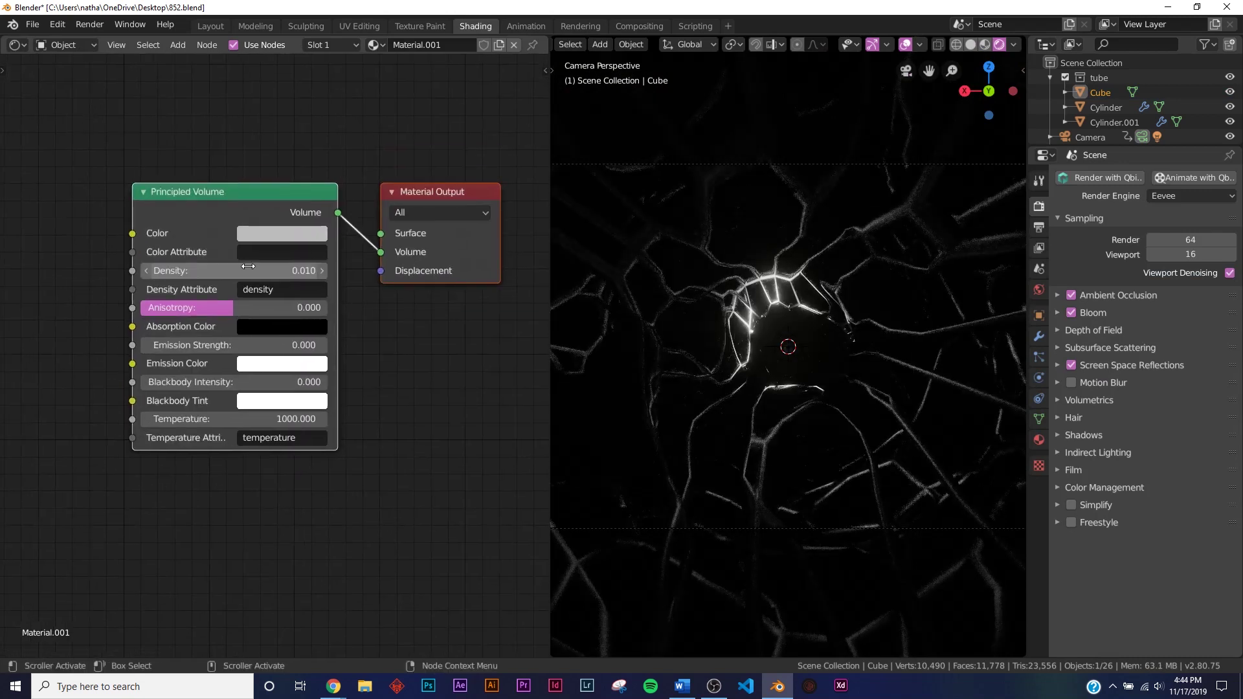
left_click(248, 344)
type("0.0")
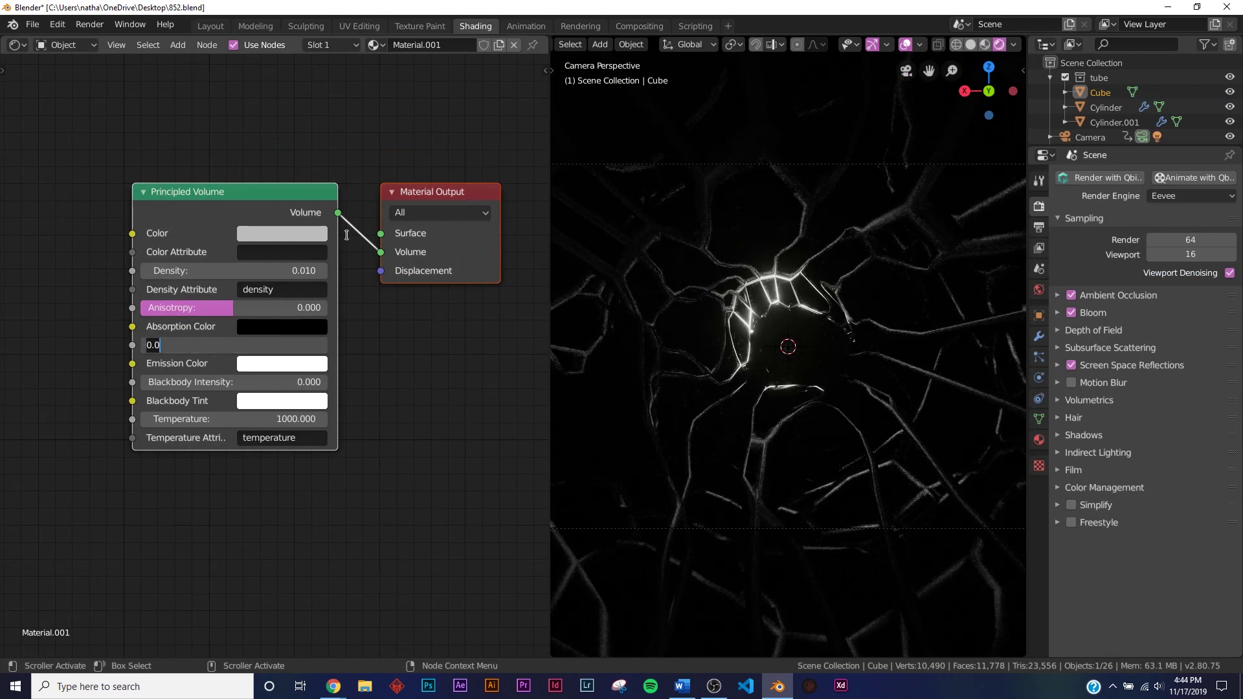
type("1")
key("Return")
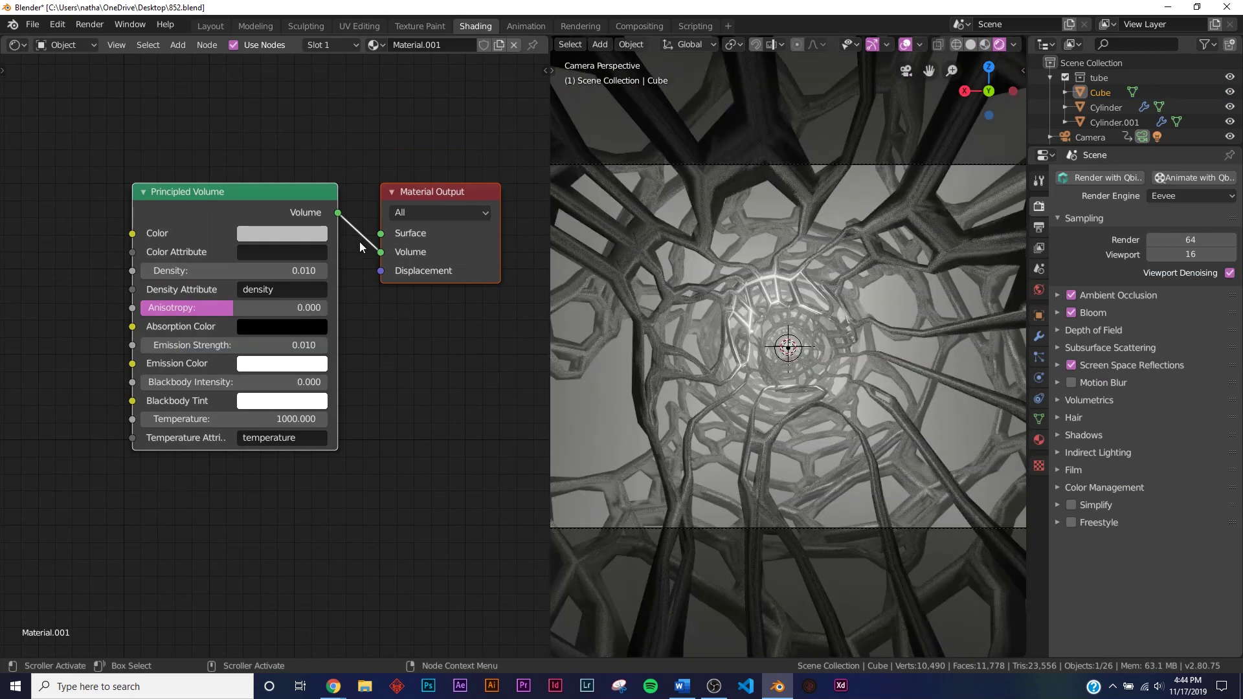
- Lower the Principled Volume emission strength to 0.005 to darken the haze in the camera view
middle_click_drag(861, 363, 846, 407)
key("KP_0")
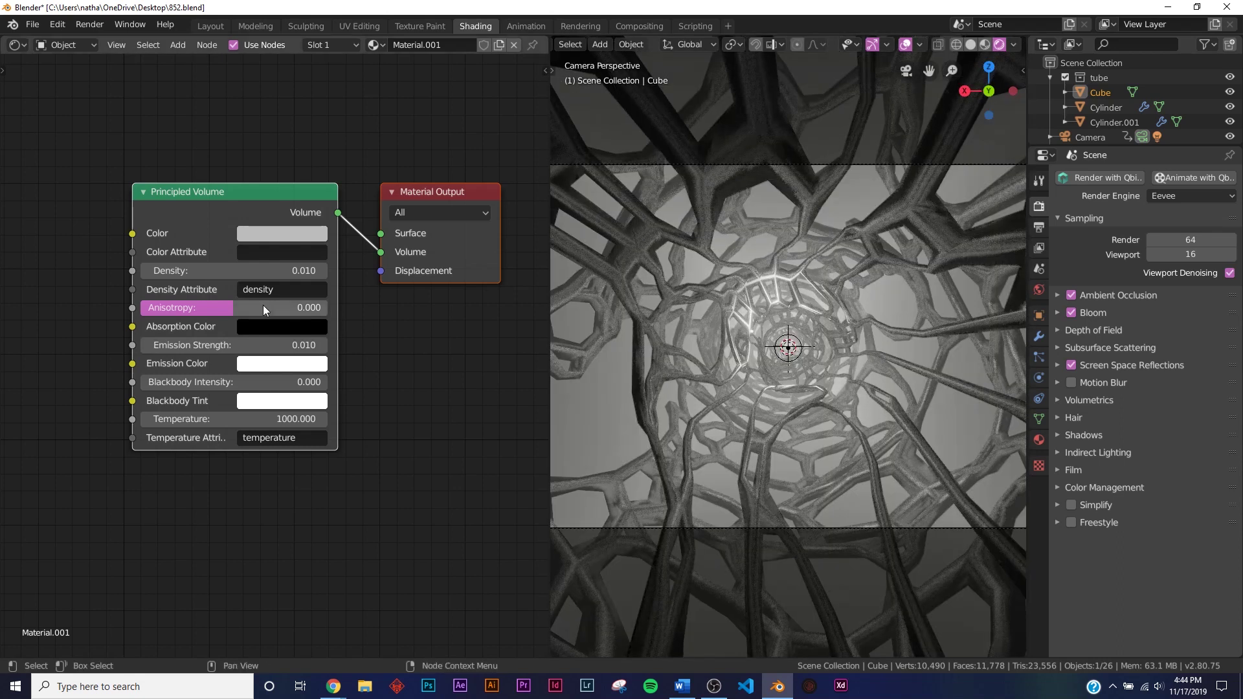
left_click(262, 338)
type("0.005")
key("Return")
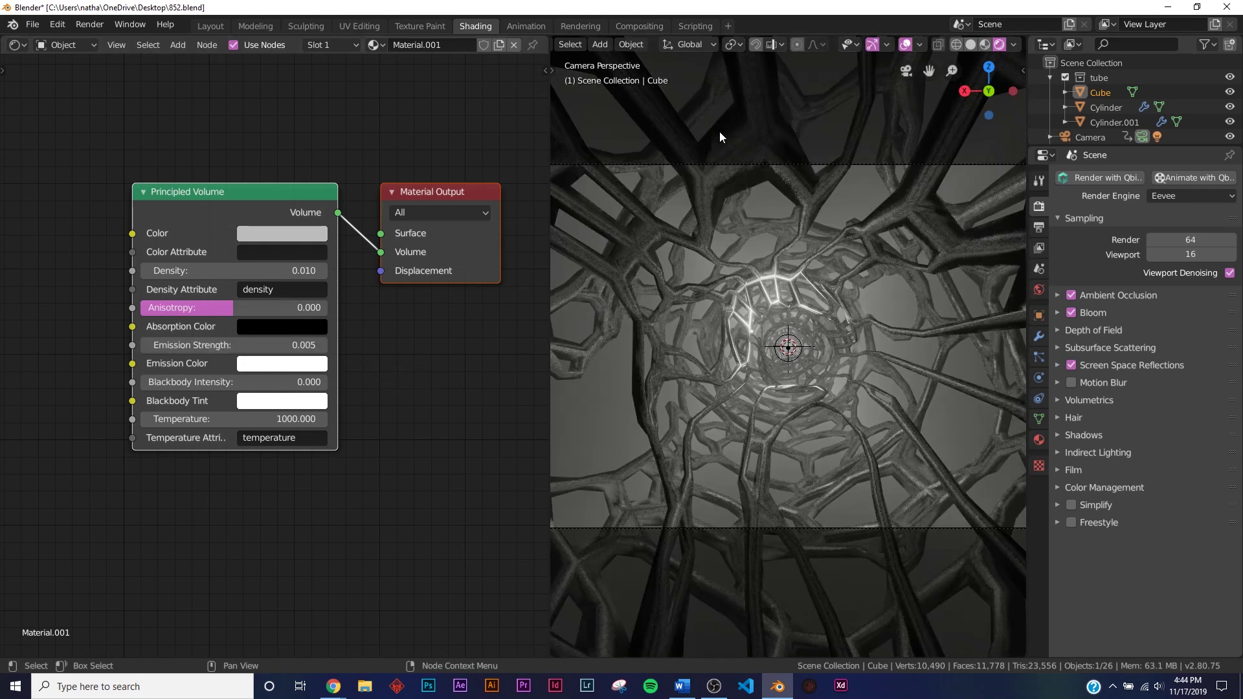
- Play part of the fly-through in the Layout workspace with the volume applied, and rewind to frame 1
left_click(211, 26)
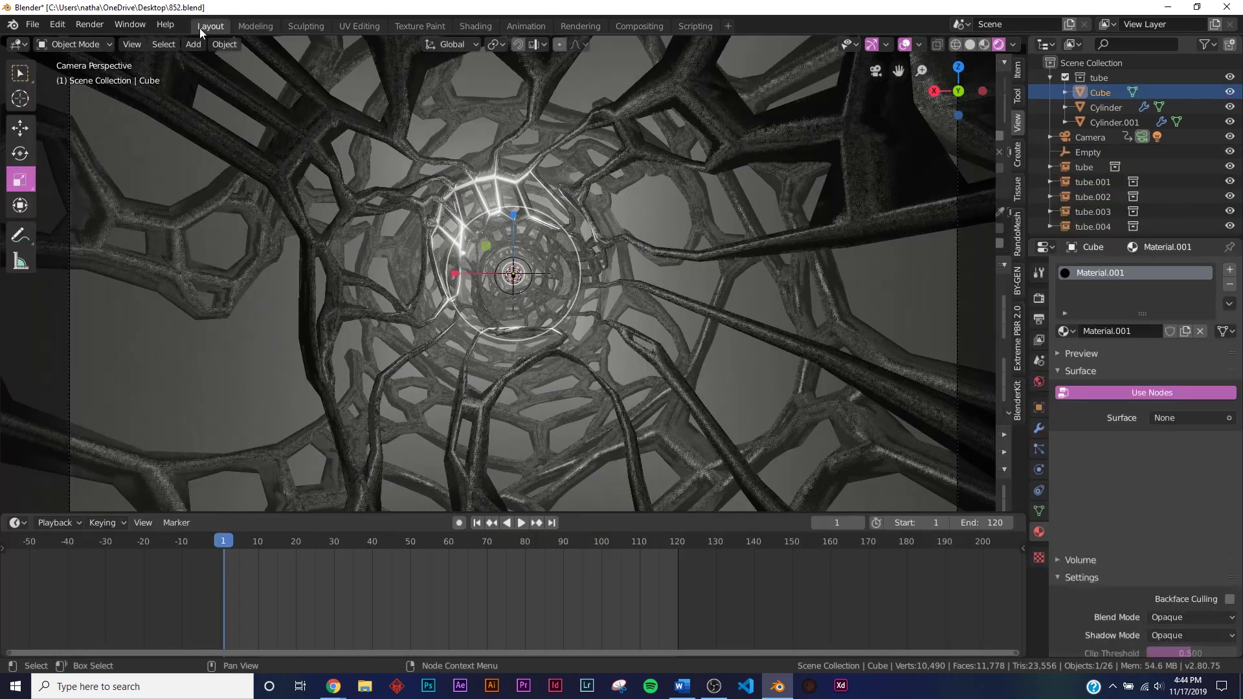
left_click(523, 524)
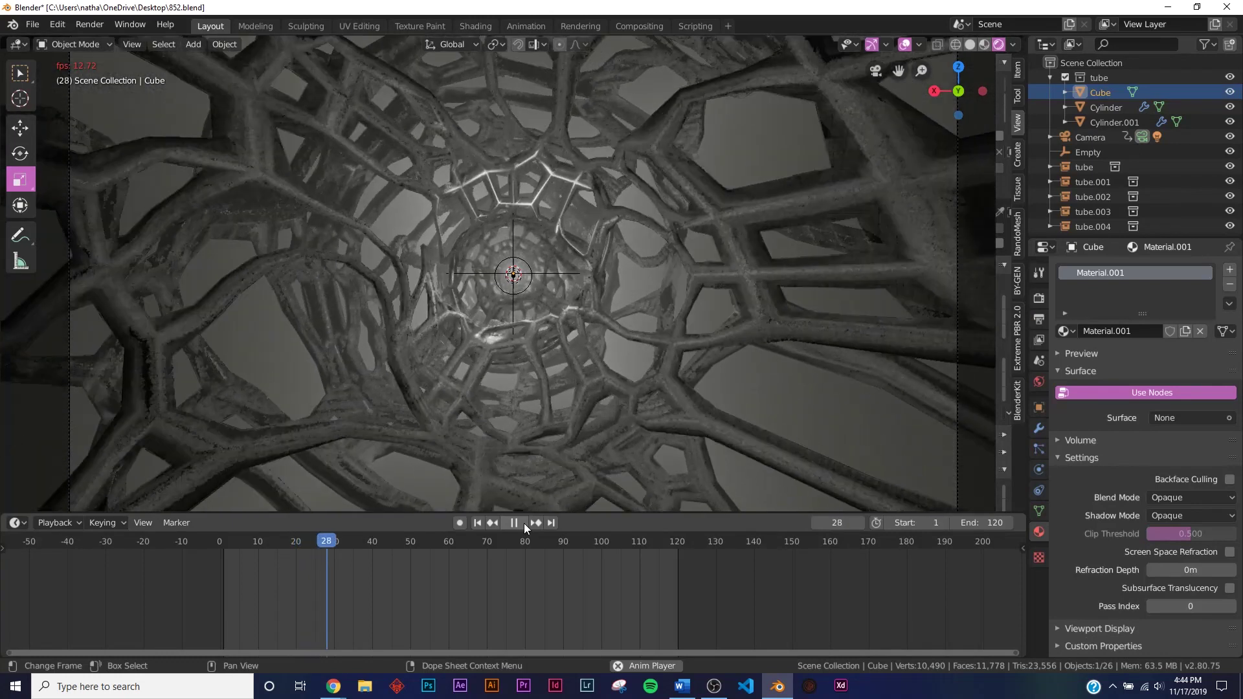
left_click(515, 522)
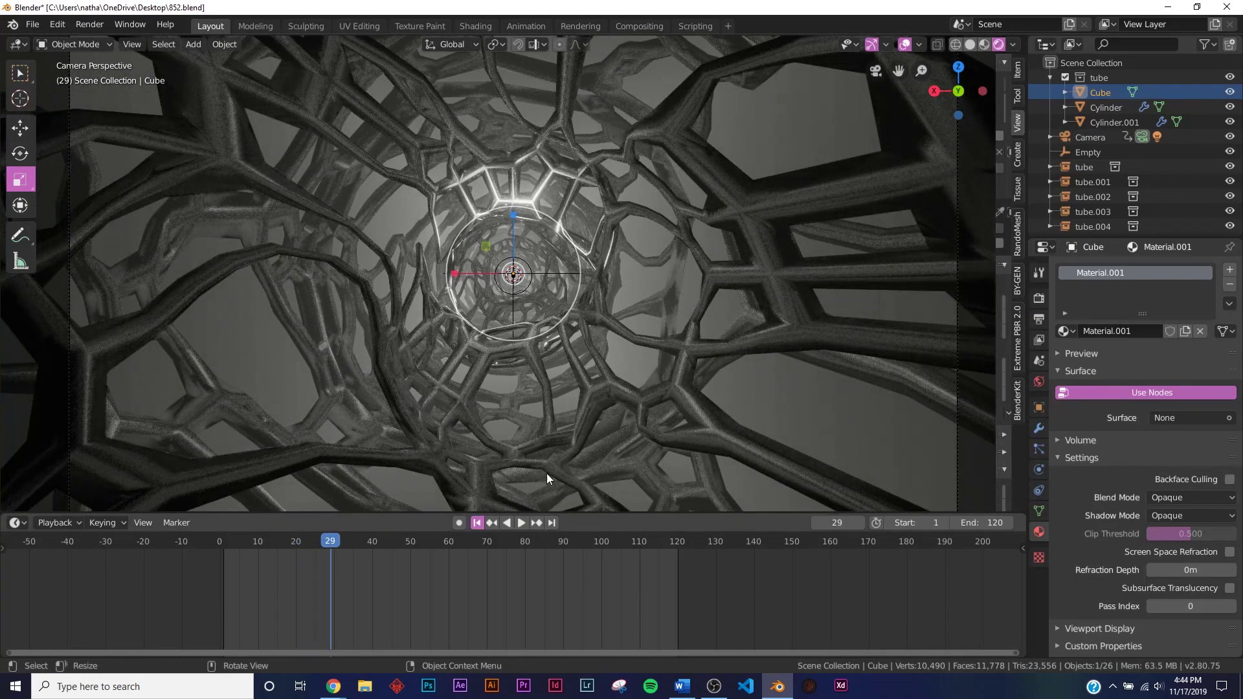
left_click(476, 523)
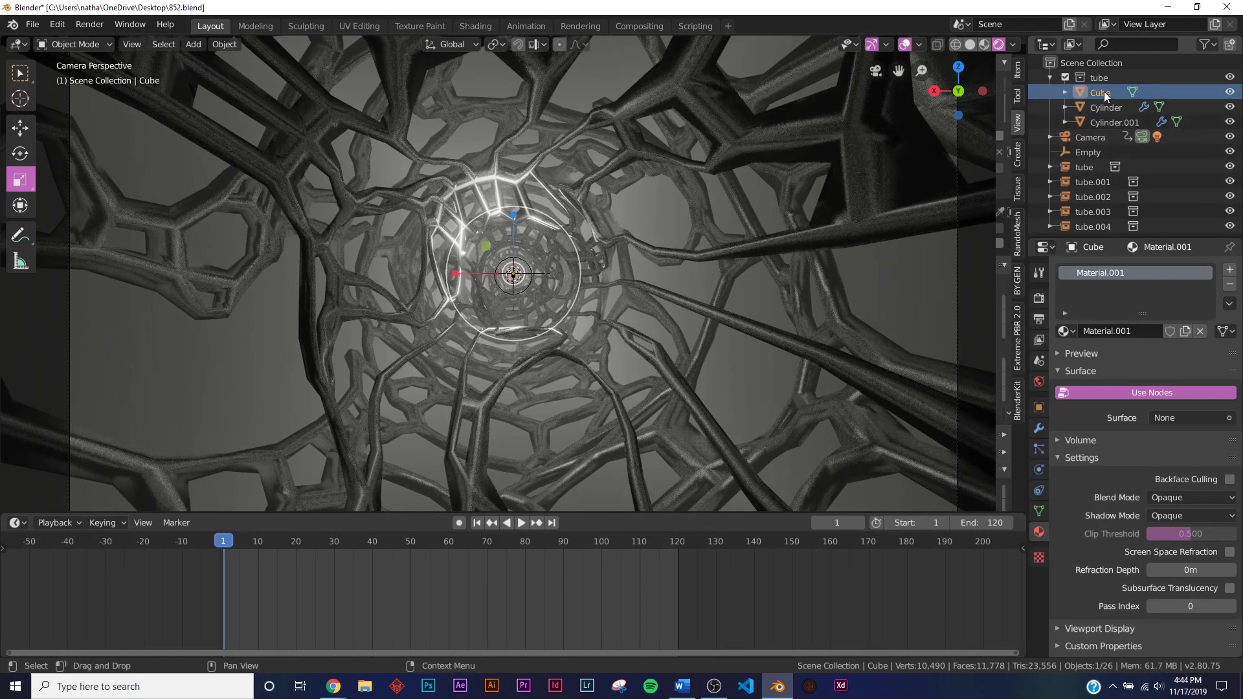
- Select the point light parented to the camera and move it outside the tunnel, about 4.2 m along X and 3.5 m along Z
left_click(1049, 137)
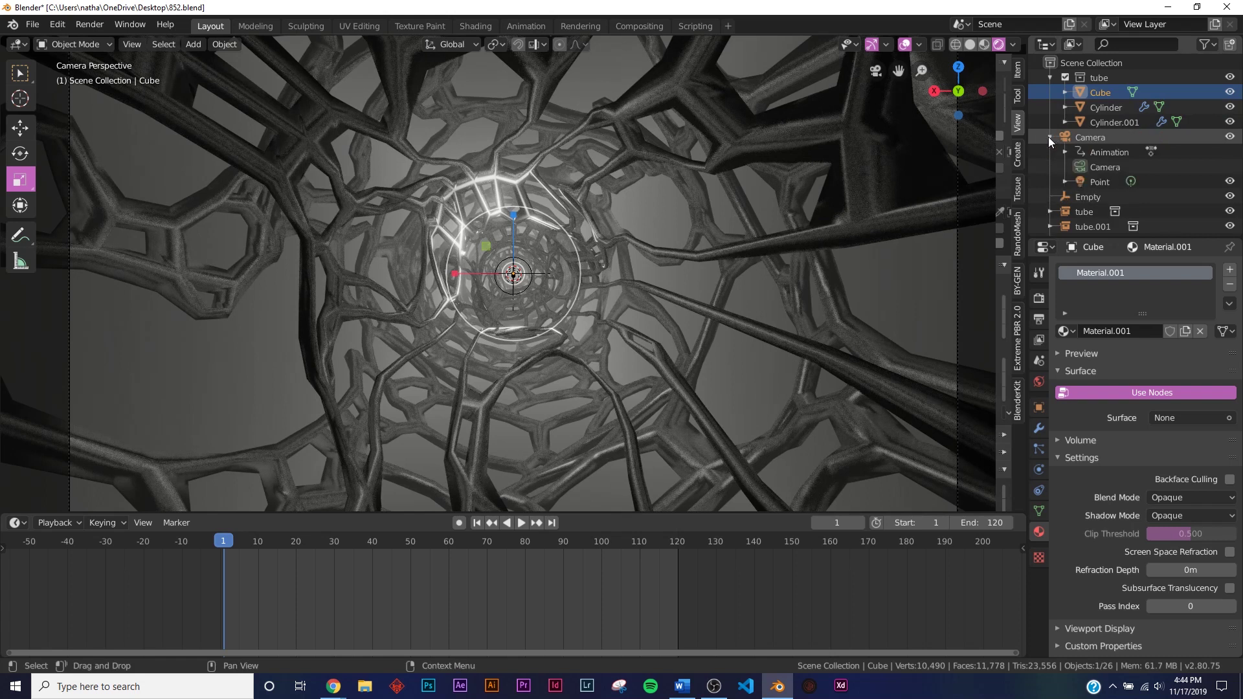
left_click(1098, 181)
scroll(577, 327, "down", 1)
scroll(576, 330, "down", 2)
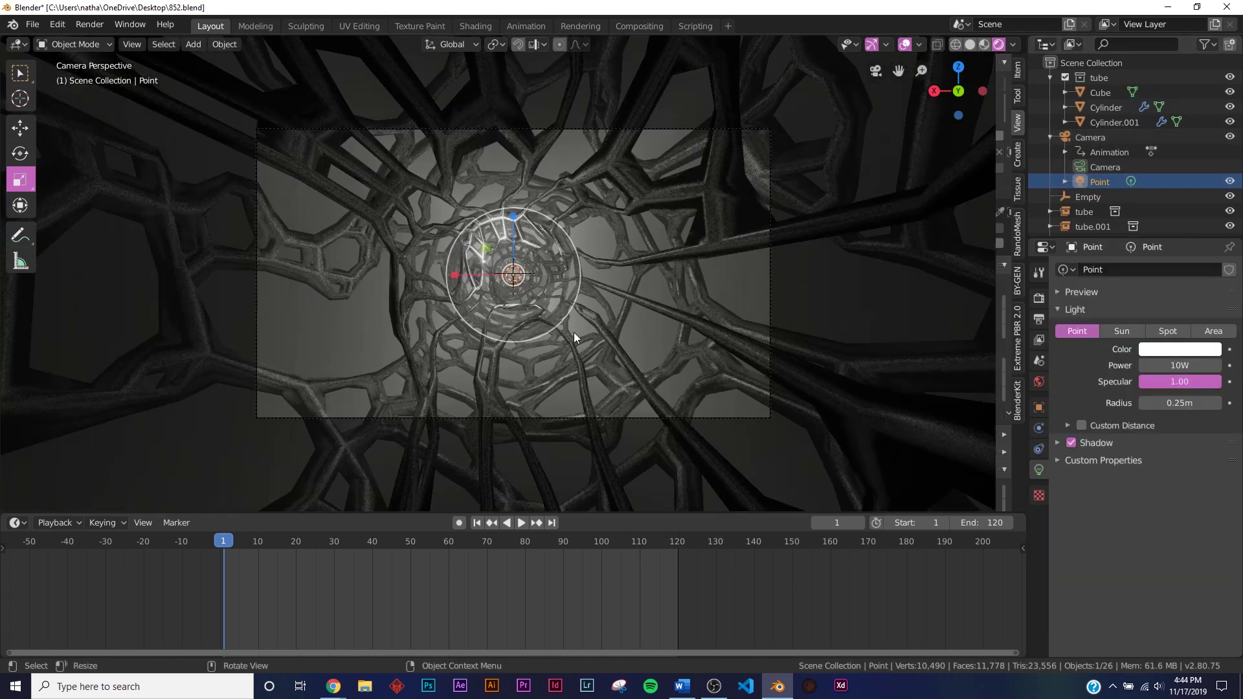
key("g")
left_click(394, 183)
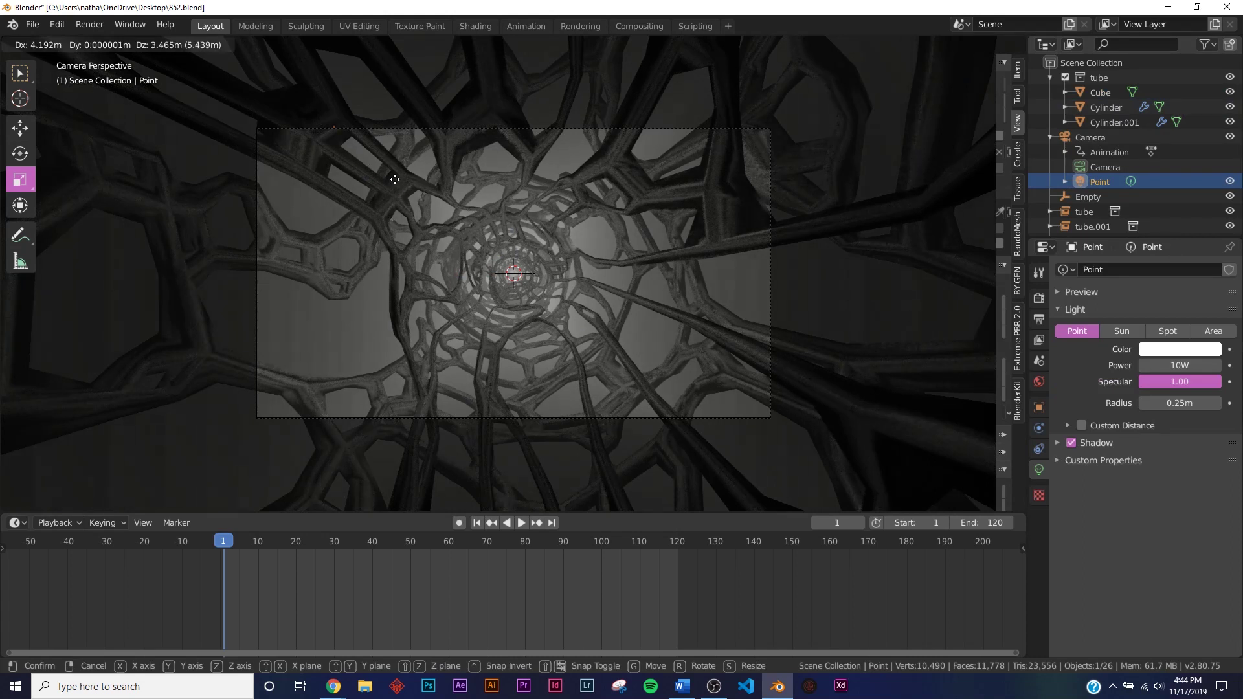
left_click(396, 185)
scroll(582, 291, "up", 3)
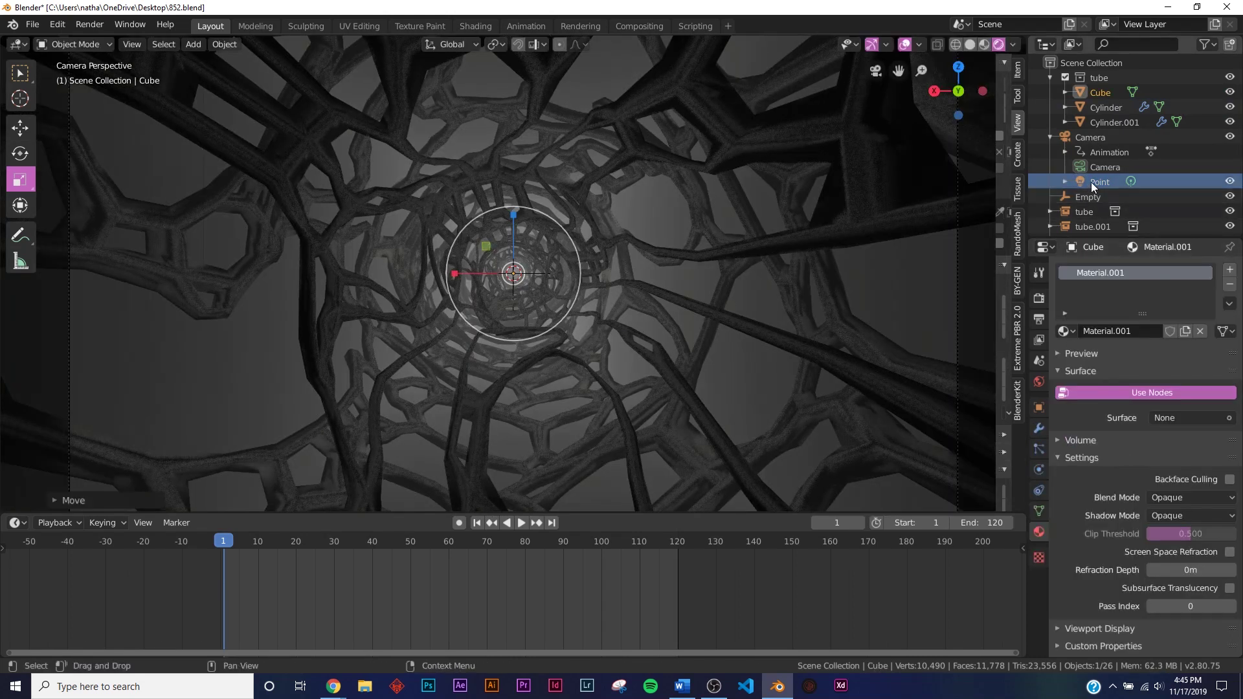
- Set the point light's color to a saturated blue with hue 0.56 and its power to 200 W
left_click(1094, 182)
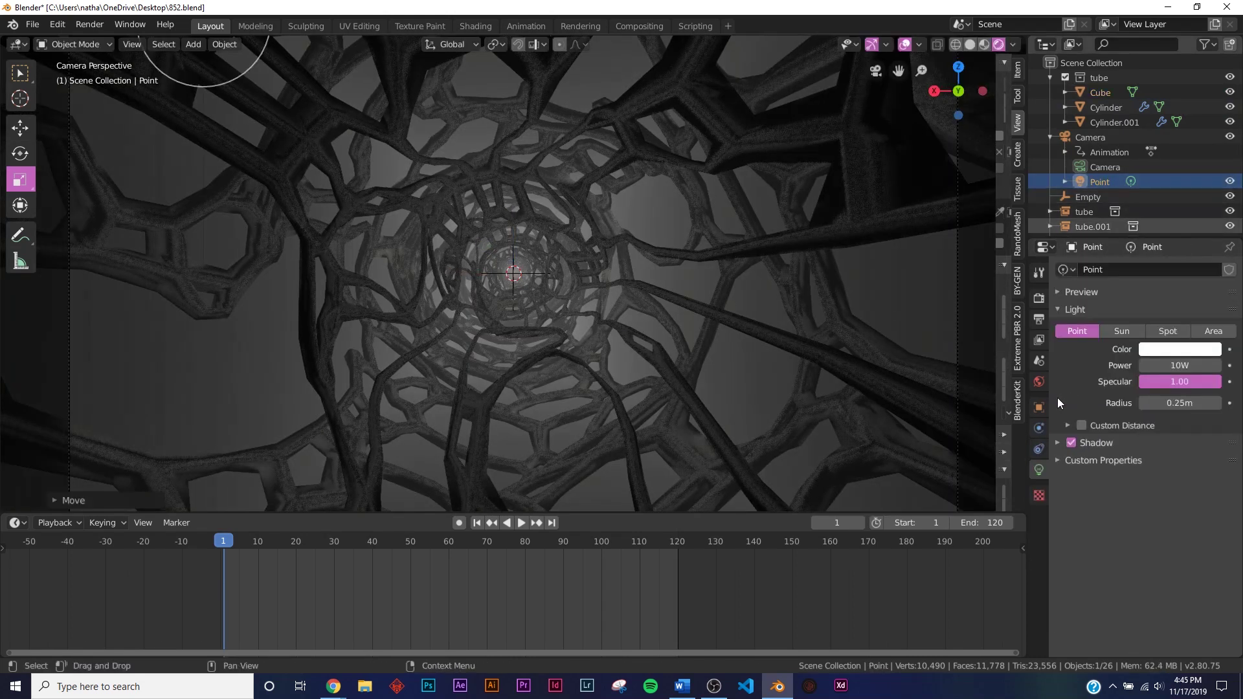
left_click(1172, 349)
left_click_drag(1149, 210, 1165, 154)
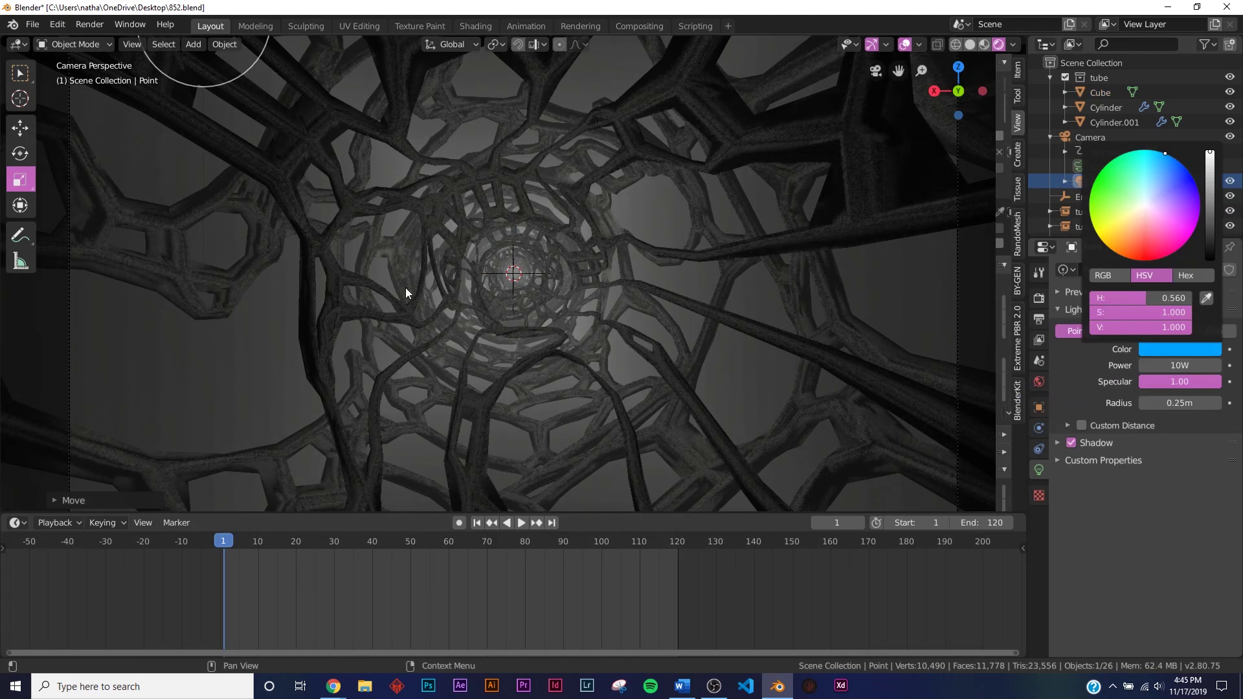
scroll(405, 292, "down", 3)
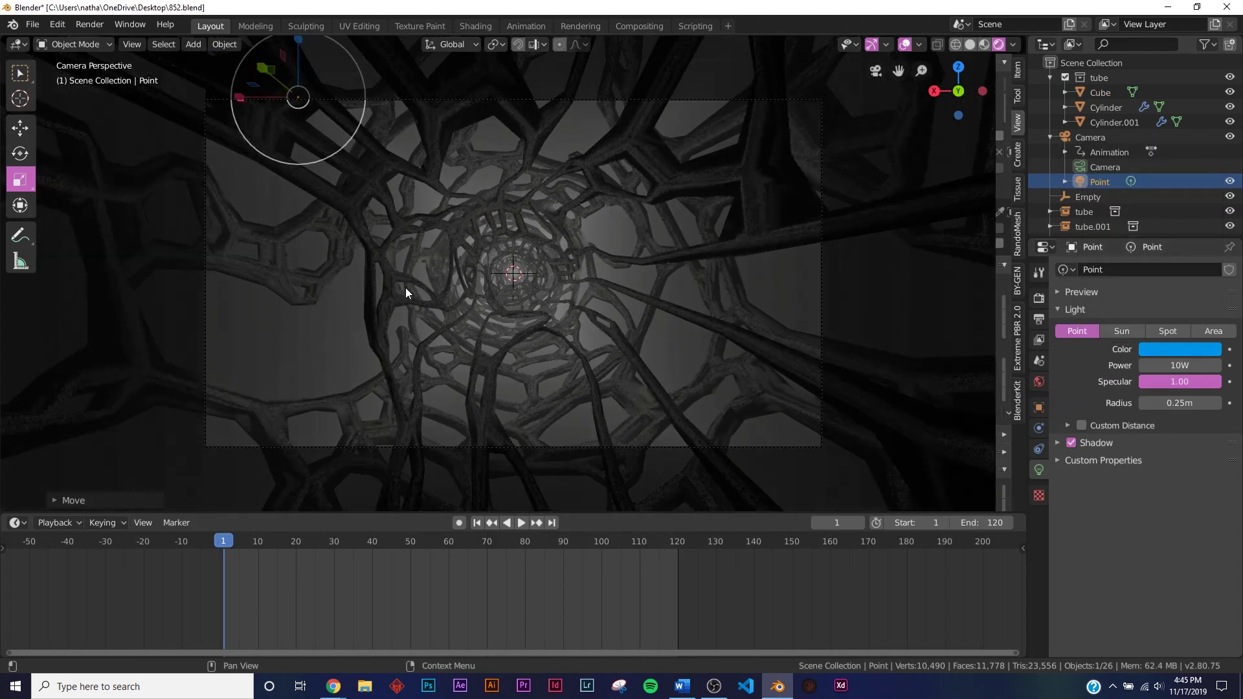
left_click(1176, 367)
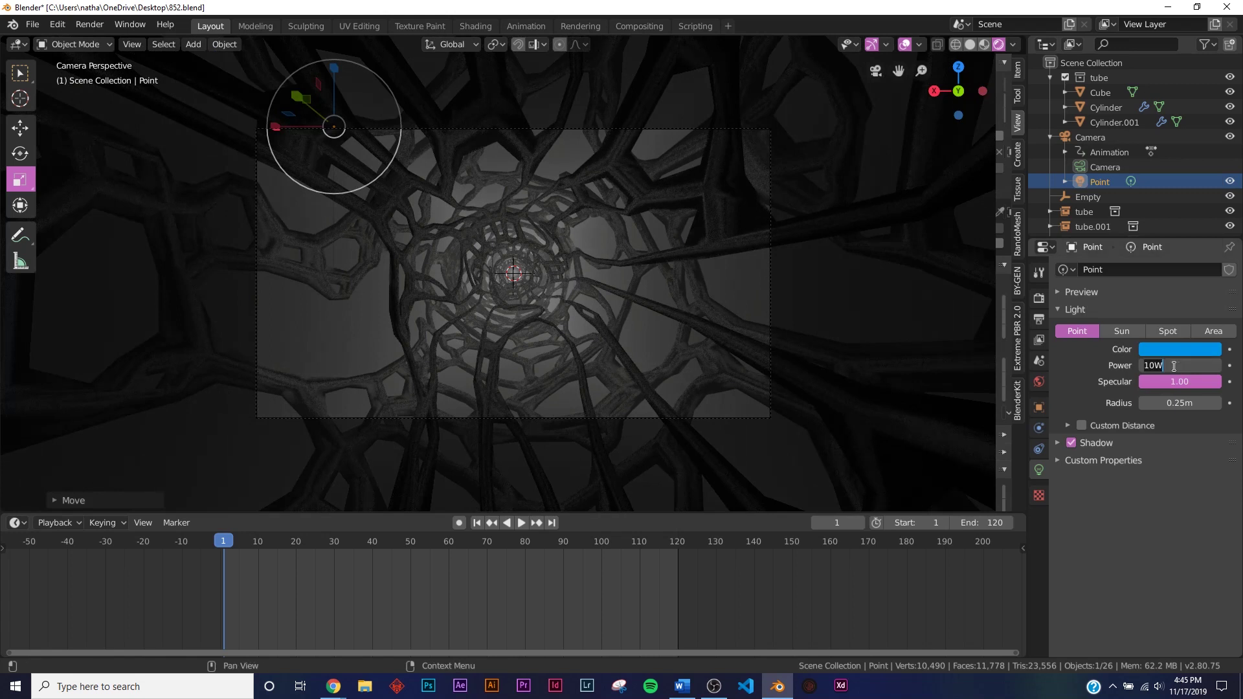
type("200")
key("Return")
scroll(499, 335, "up", 2)
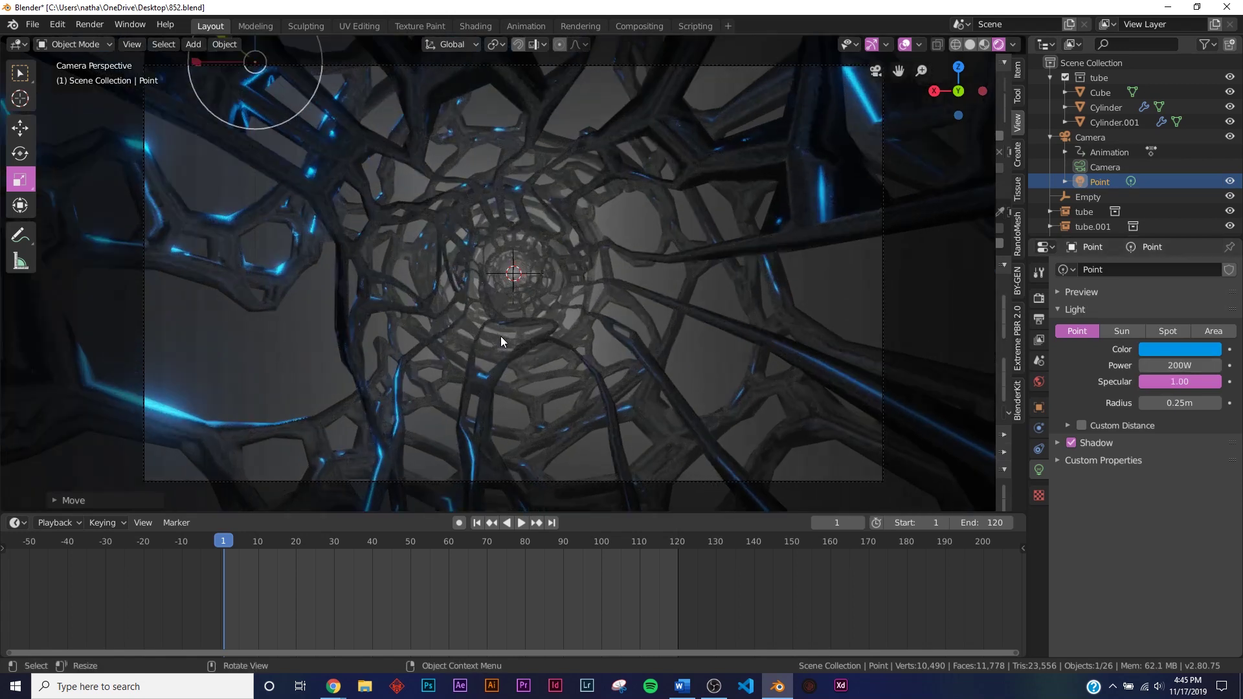
- Switch to Solid shading, view the tunnel from outside and hide the volume cube around the first segment
key("z")
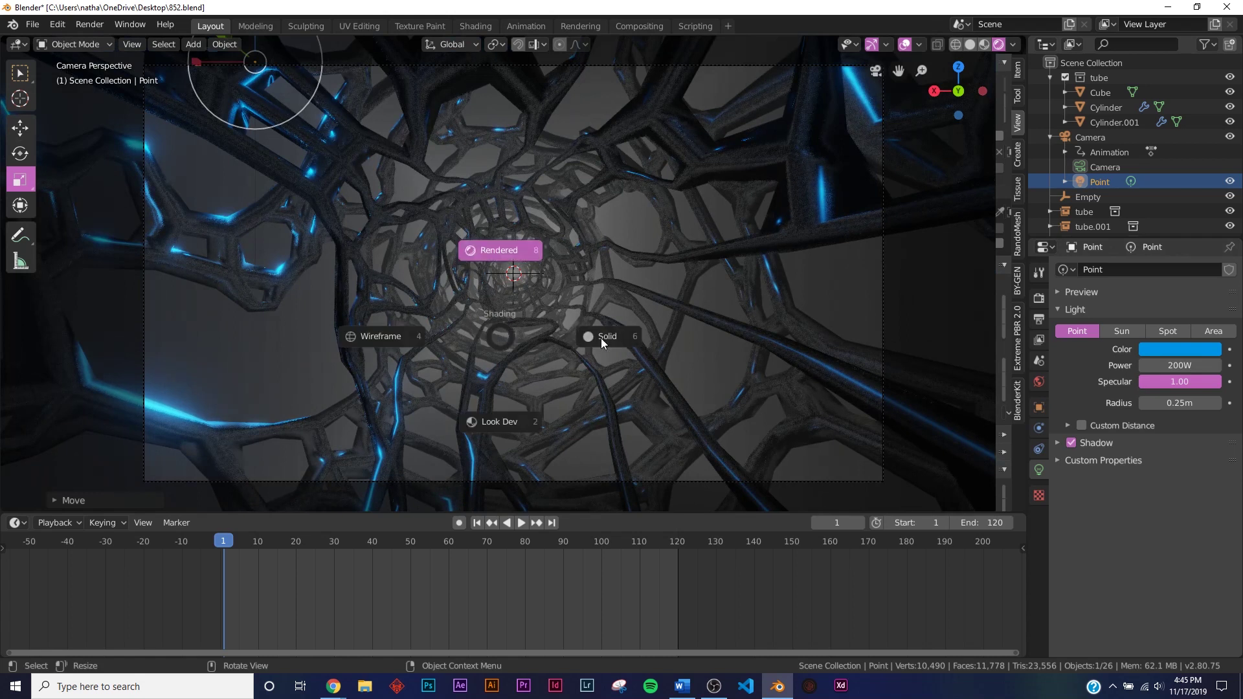
left_click(601, 337)
middle_click_drag(546, 379, 603, 351)
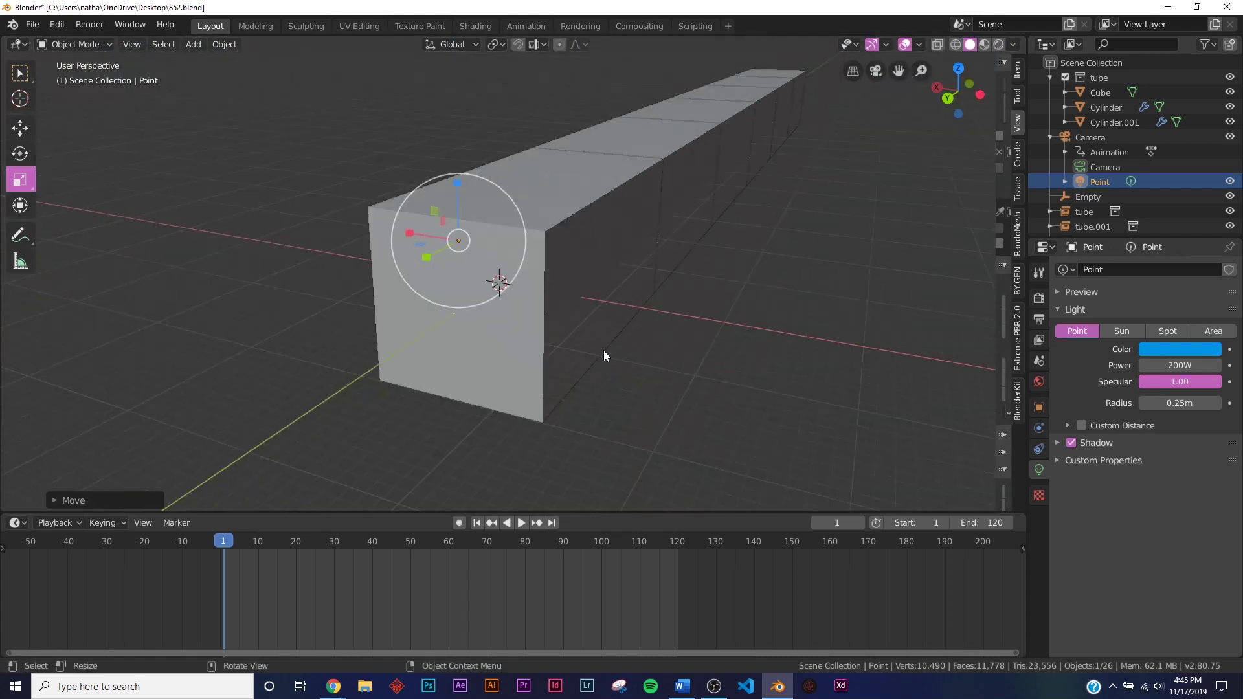
left_click(597, 195)
key("h")
middle_click_drag(635, 208, 702, 191)
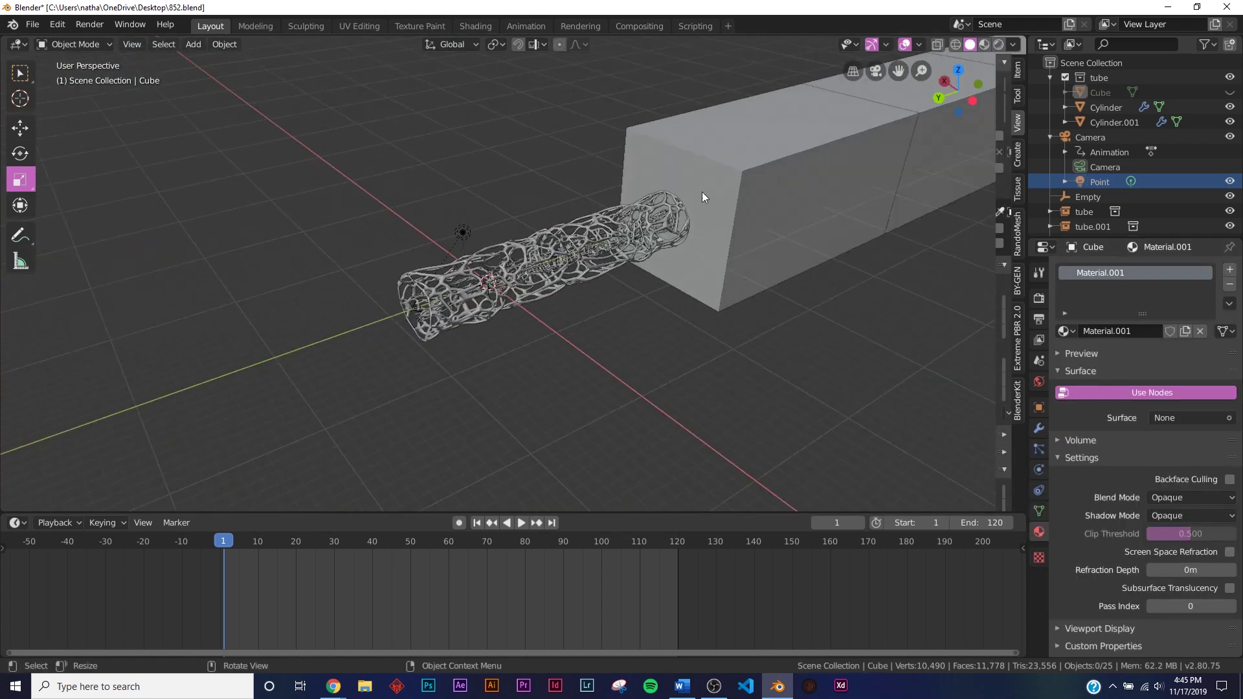
- Hide all the tube collection instances that continue the tunnel, one after another
left_click(701, 192)
scroll(744, 189, "down", 3)
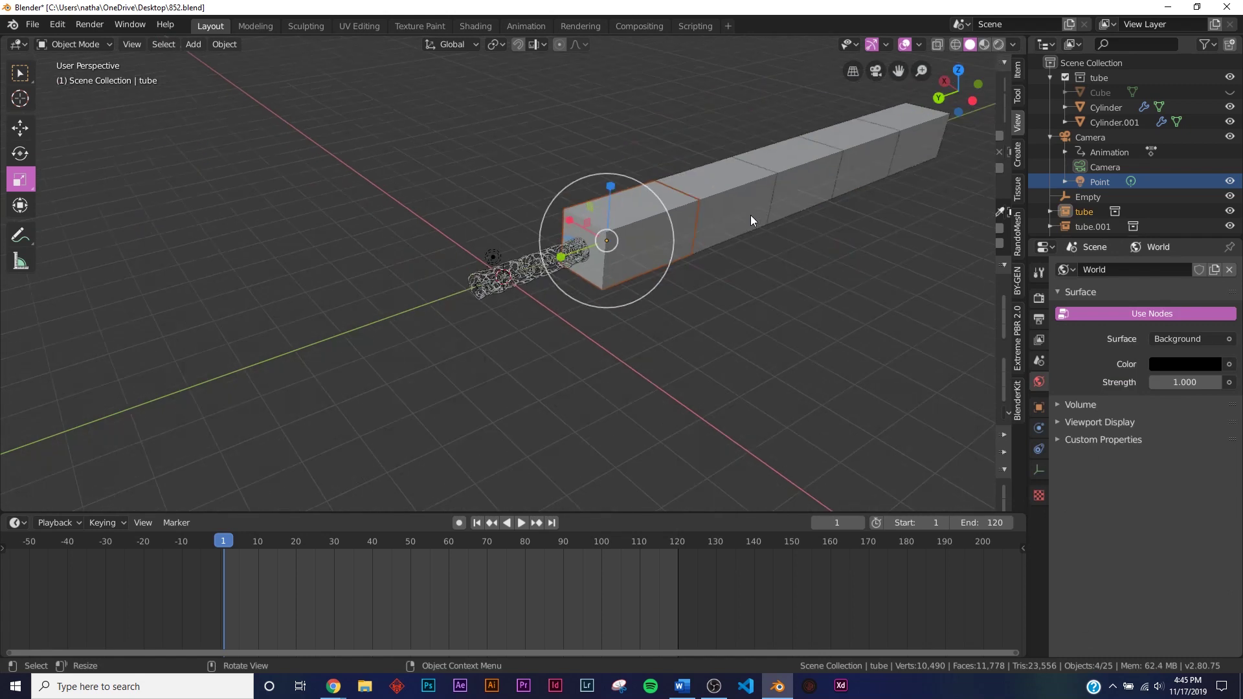
key("h")
left_click(740, 203)
key("h")
left_click(799, 183)
key("h")
left_click(841, 164)
key("h")
left_click(852, 157)
key("h")
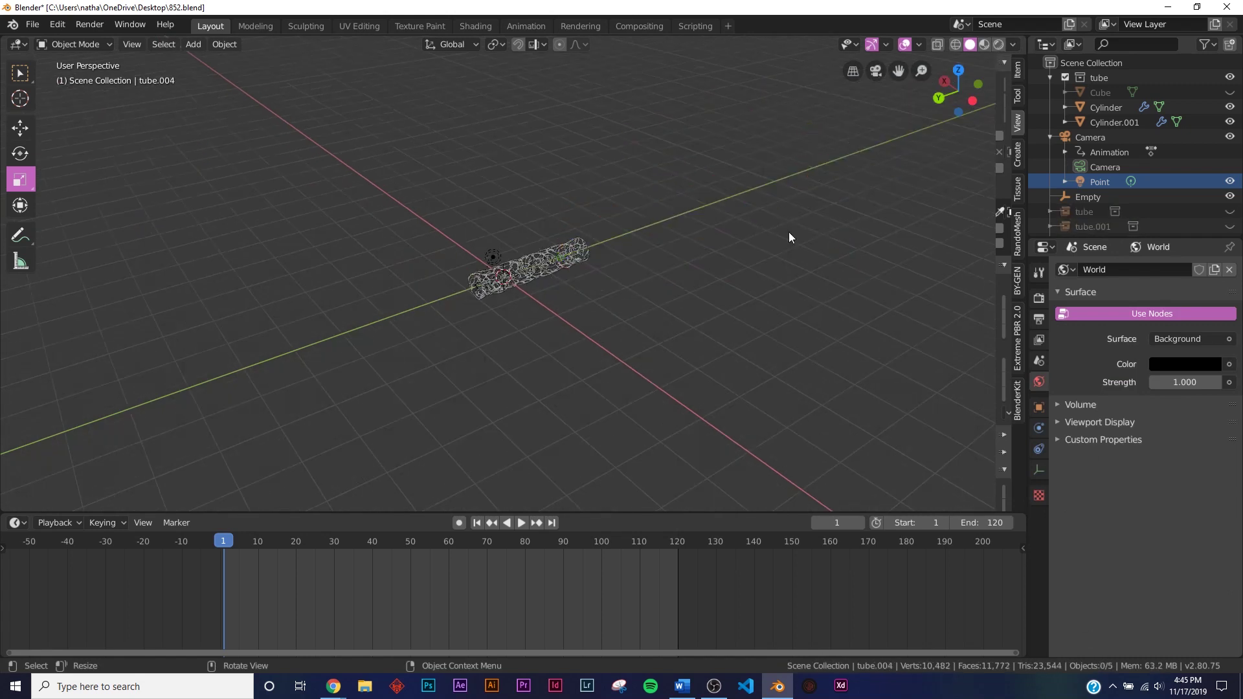
- Play part of the animation from the camera in Rendered shading to judge the tunnel without the volume cubes
key("KP_0")
key("z")
left_click(662, 295)
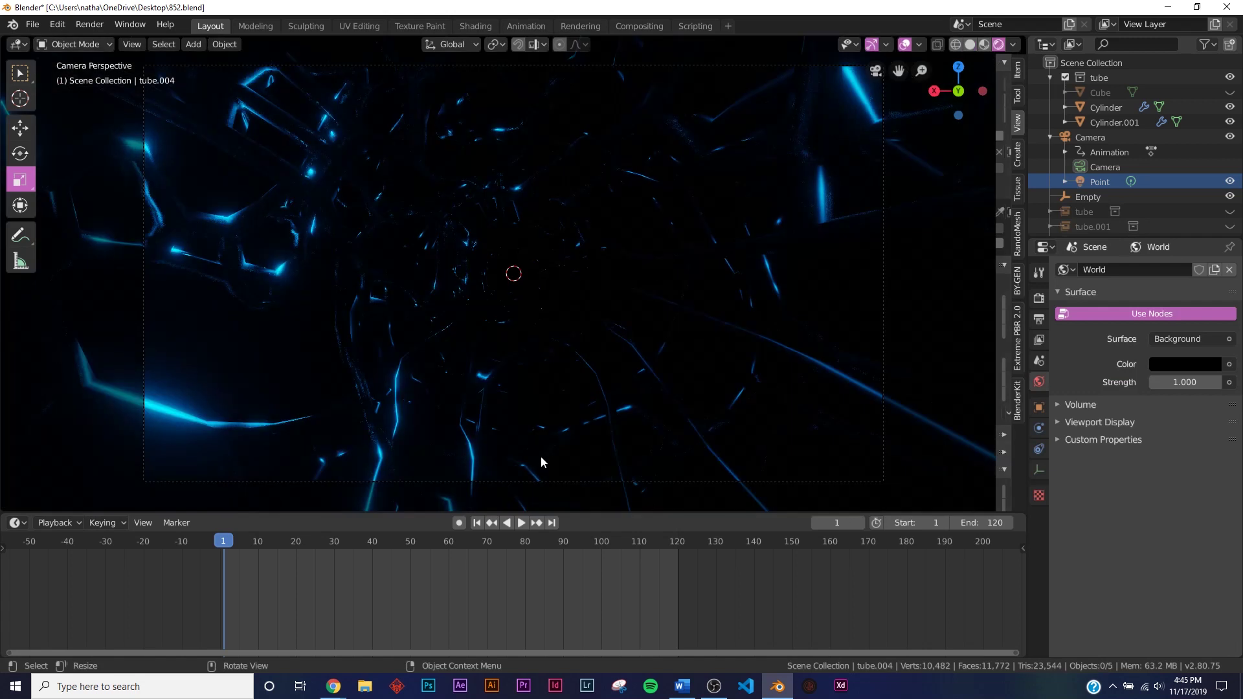
left_click(518, 523)
left_click(518, 523)
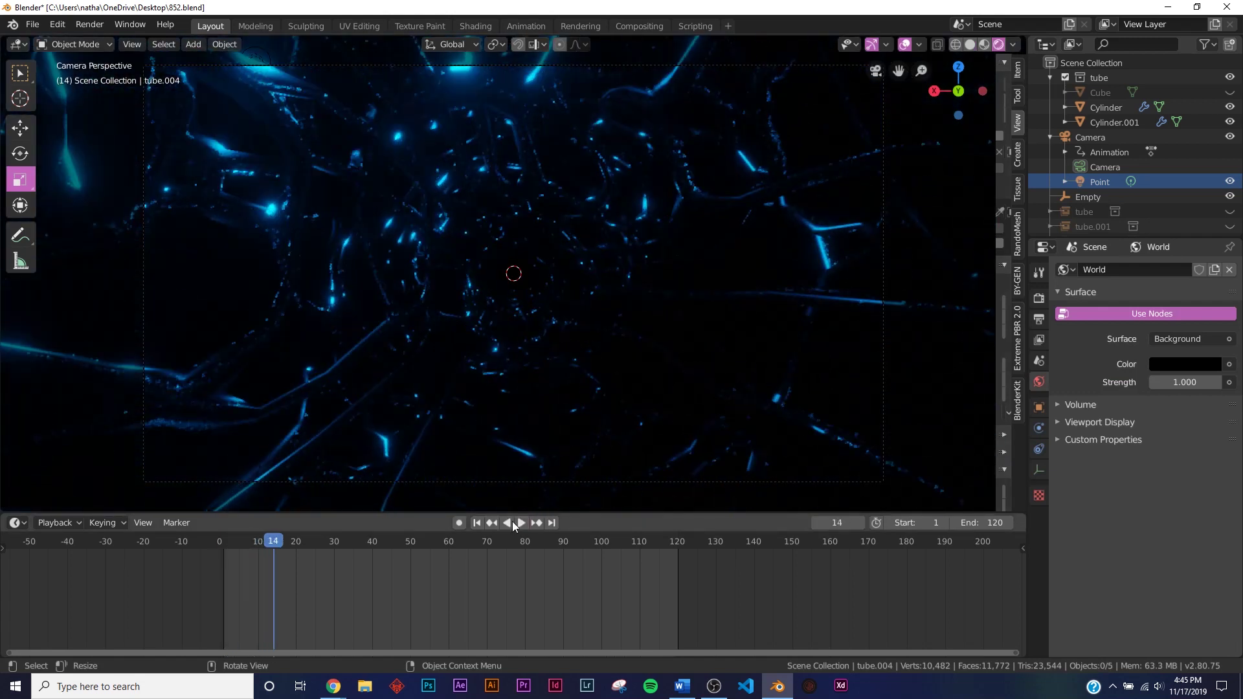
key("shift+Left")
- Undo the hiding of the volume cube around the first segment, then go back to frame 1 in Solid shading
key("z")
key("Escape")
key("ctrl+z")
key("ctrl+z")
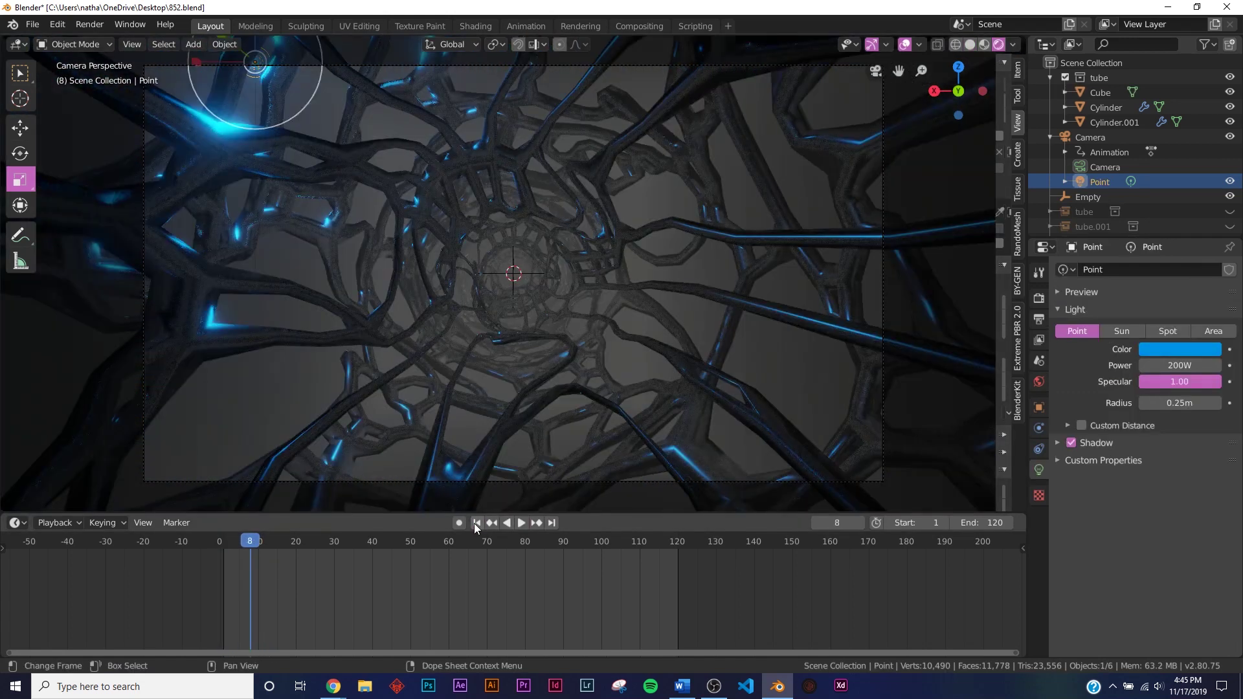
key("z")
left_click(670, 377)
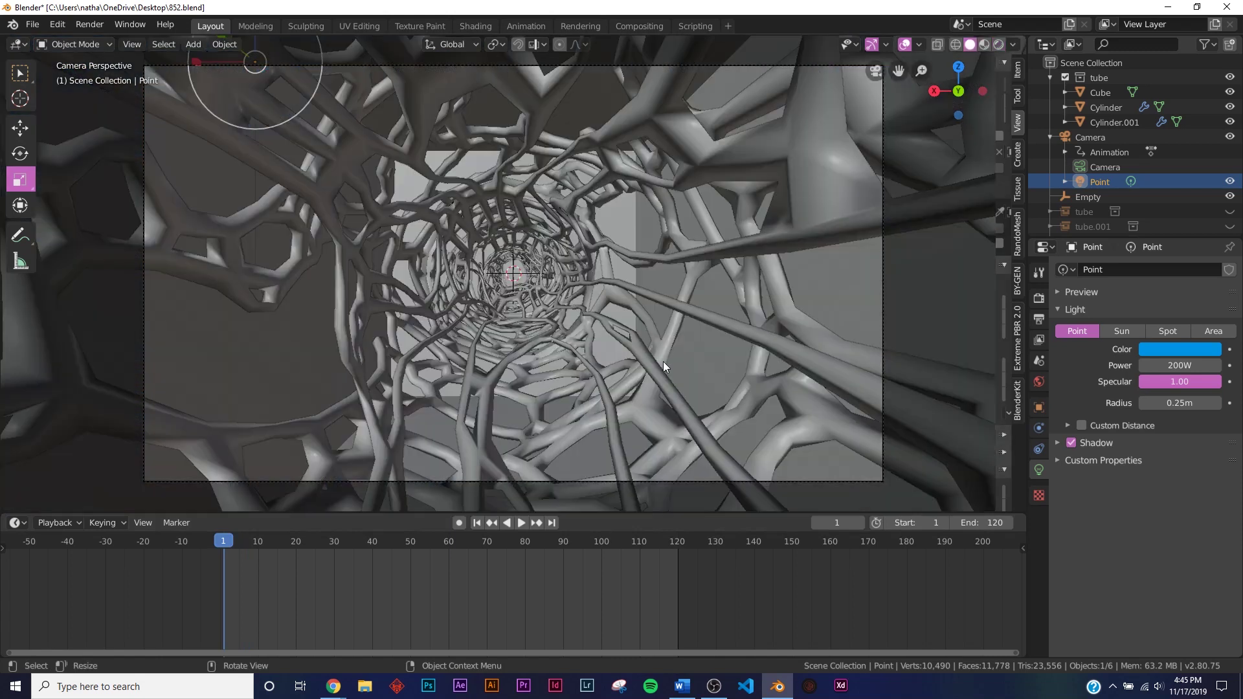
- Duplicate the innermost tunnel cylinder in place
left_click(689, 316)
key("shift+d")
right_click(663, 312)
- Set the duplicated cylinder's scale to 2 on both X and Y, keeping Z at 1
left_click(1039, 407)
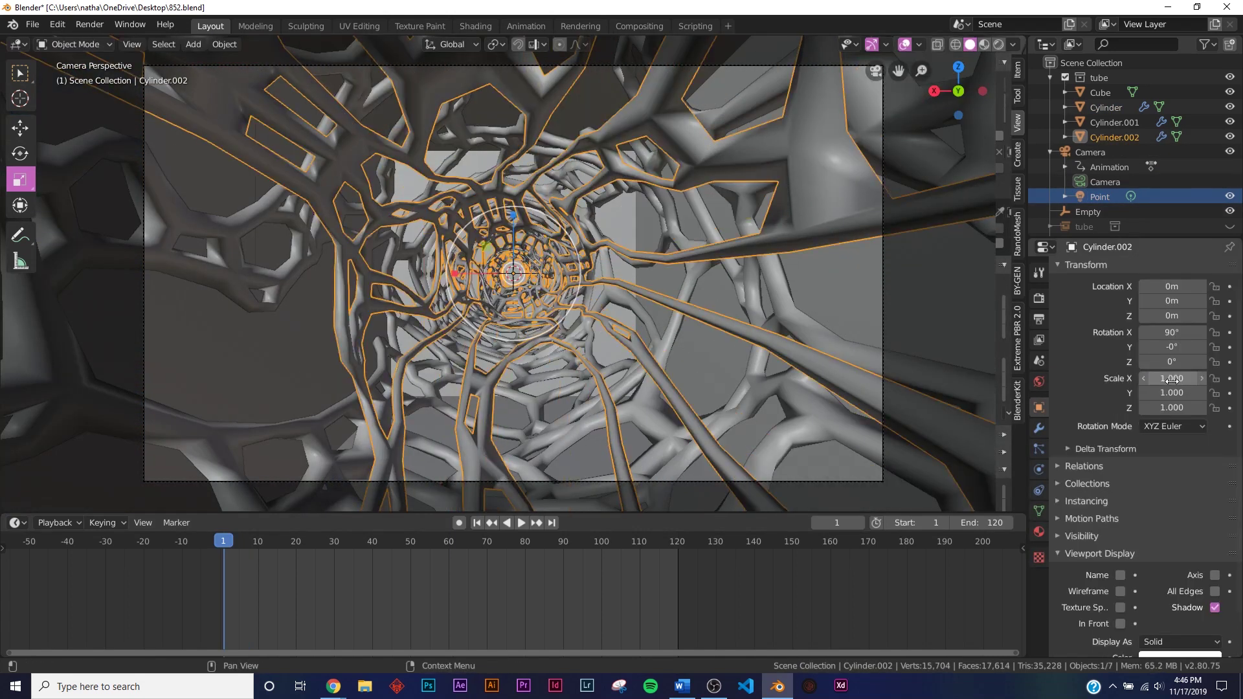
left_click(1172, 380)
type("2")
key("Return")
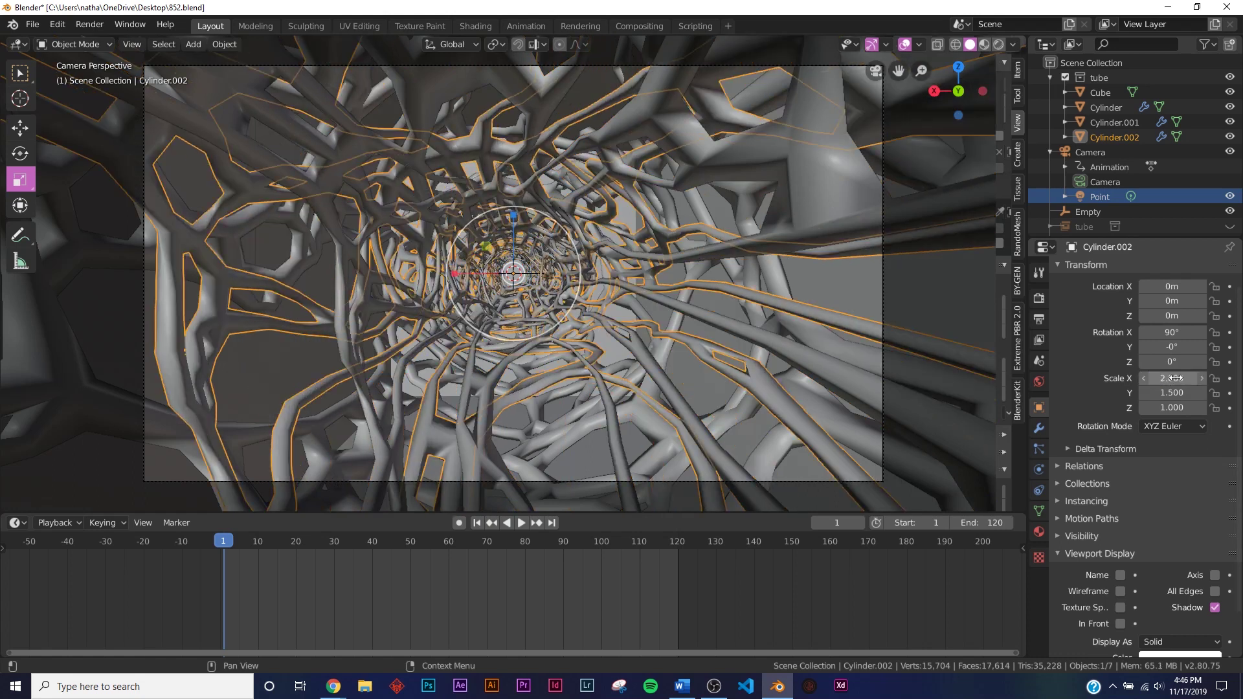
left_click(1164, 389)
type("1.5")
key("Return")
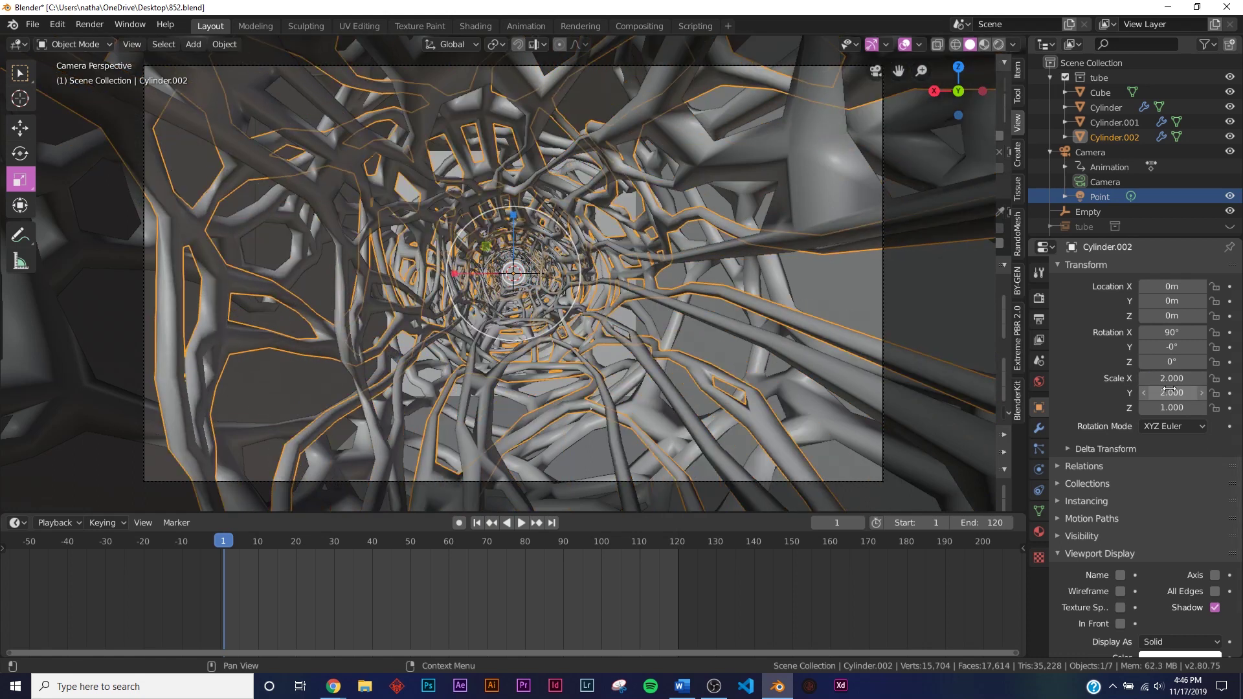
- Set the duplicated cylinder's Wireframe modifier thickness to 0.023 m and apply the object's scale
left_click(1039, 428)
scroll(1129, 566, "down", 1)
scroll(1129, 566, "up", 1)
left_click(1067, 468)
mouse_move(1100, 511)
left_mouse_down()
mouse_move(1136, 511)
mouse_move(1103, 511)
left_mouse_up()
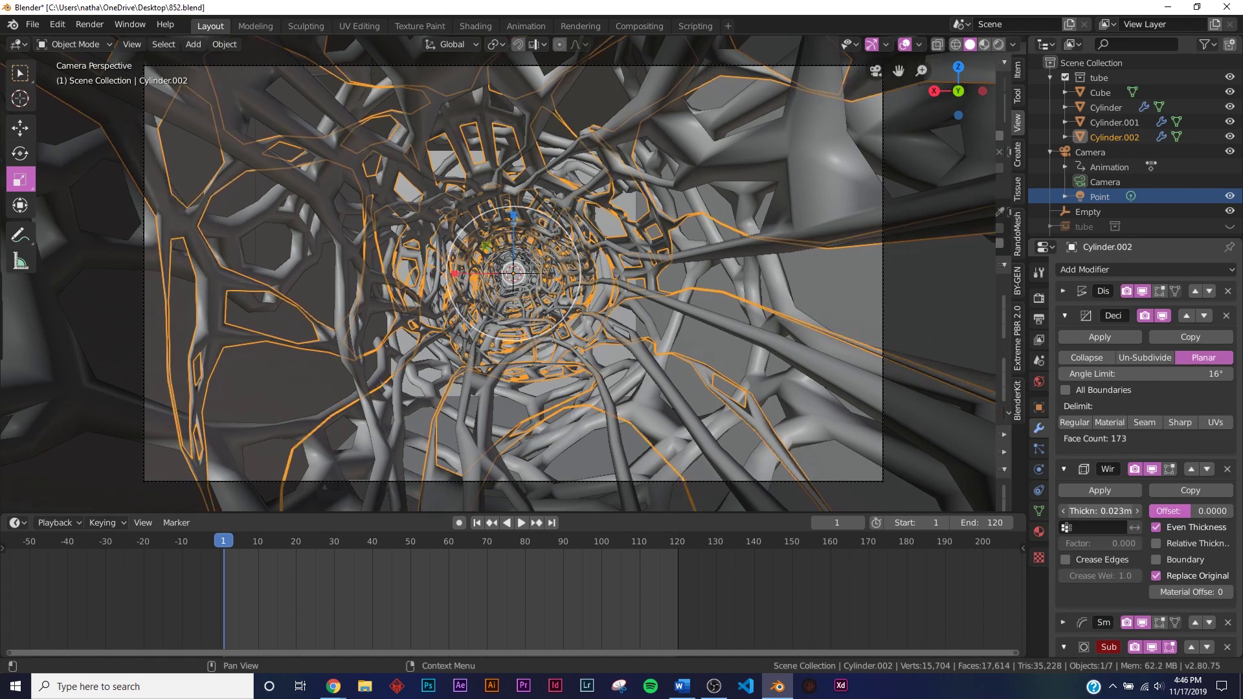
key("ctrl+a")
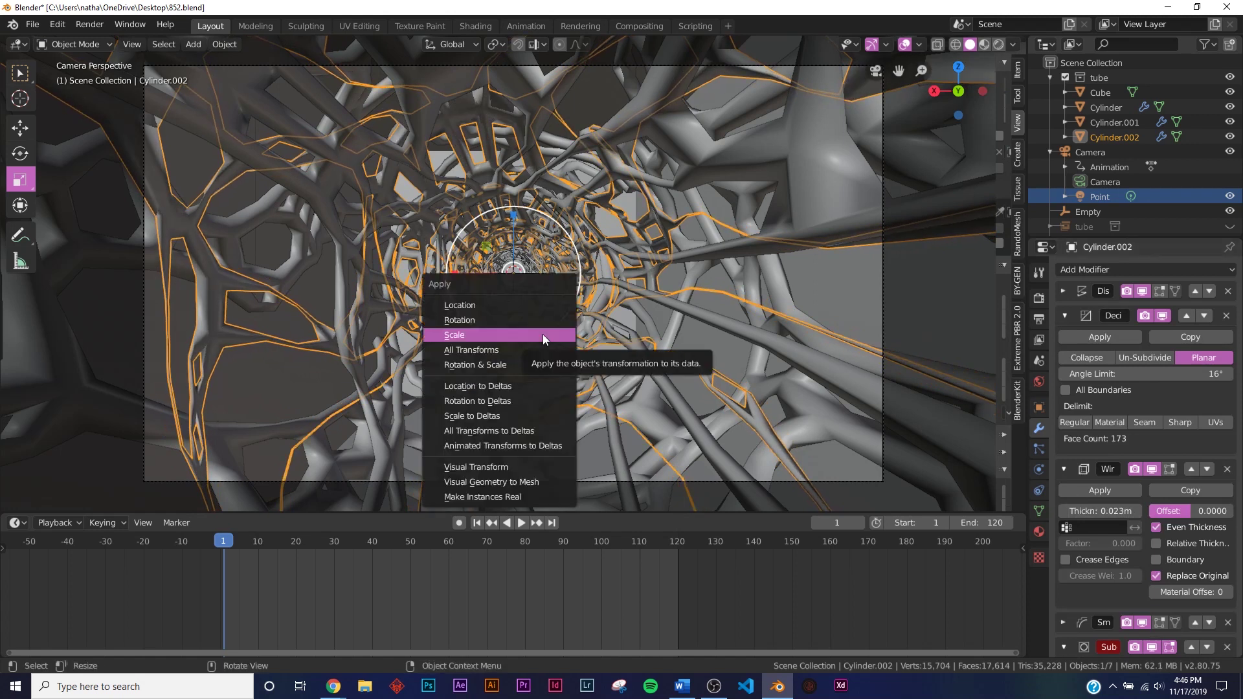
left_click(542, 334)
- Thin the duplicated cylinder's Wireframe thickness to 0.004 m and set its Subdivision modifier's viewport level to 2
left_click_drag(1138, 511, 1130, 511)
scroll(1167, 530, "down", 5)
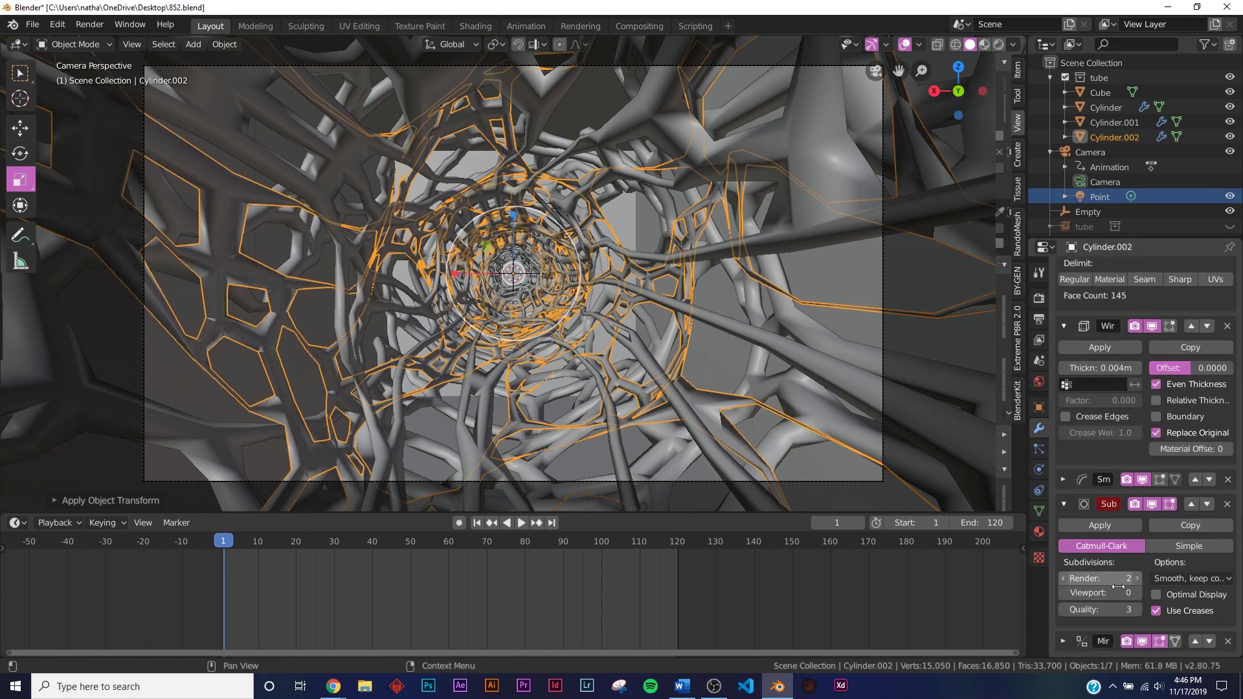
left_click(1138, 594)
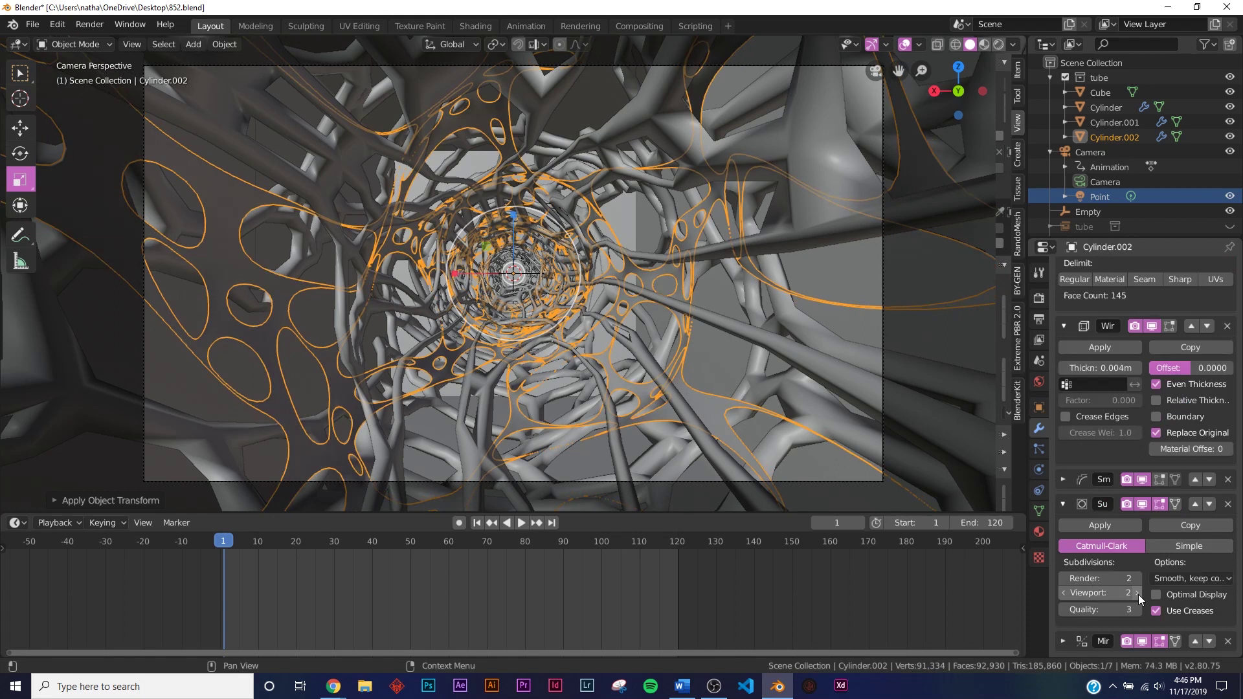
- Set the duplicated cylinder's planar Decimate angle limit to 21° and check the thin strands in Rendered shading
scroll(1156, 379, "up", 5)
mouse_move(1156, 379)
left_mouse_down()
mouse_move(1175, 380)
mouse_move(1164, 379)
left_mouse_up()
key("z")
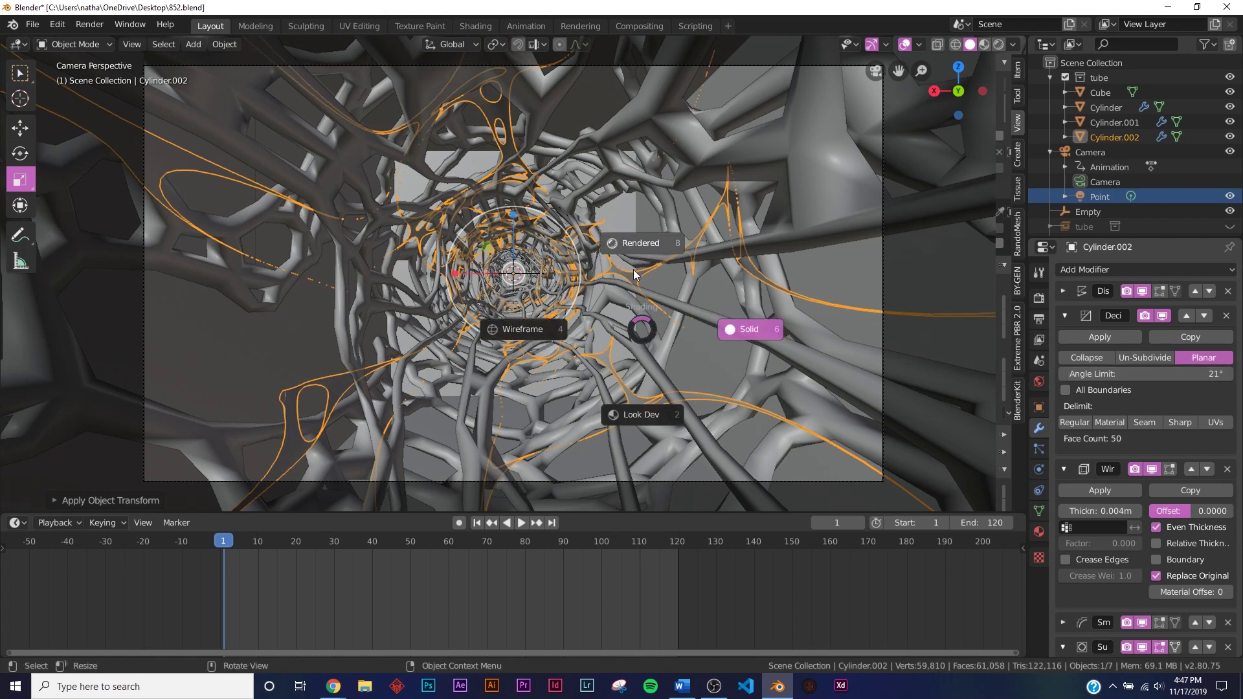
left_click(633, 269)
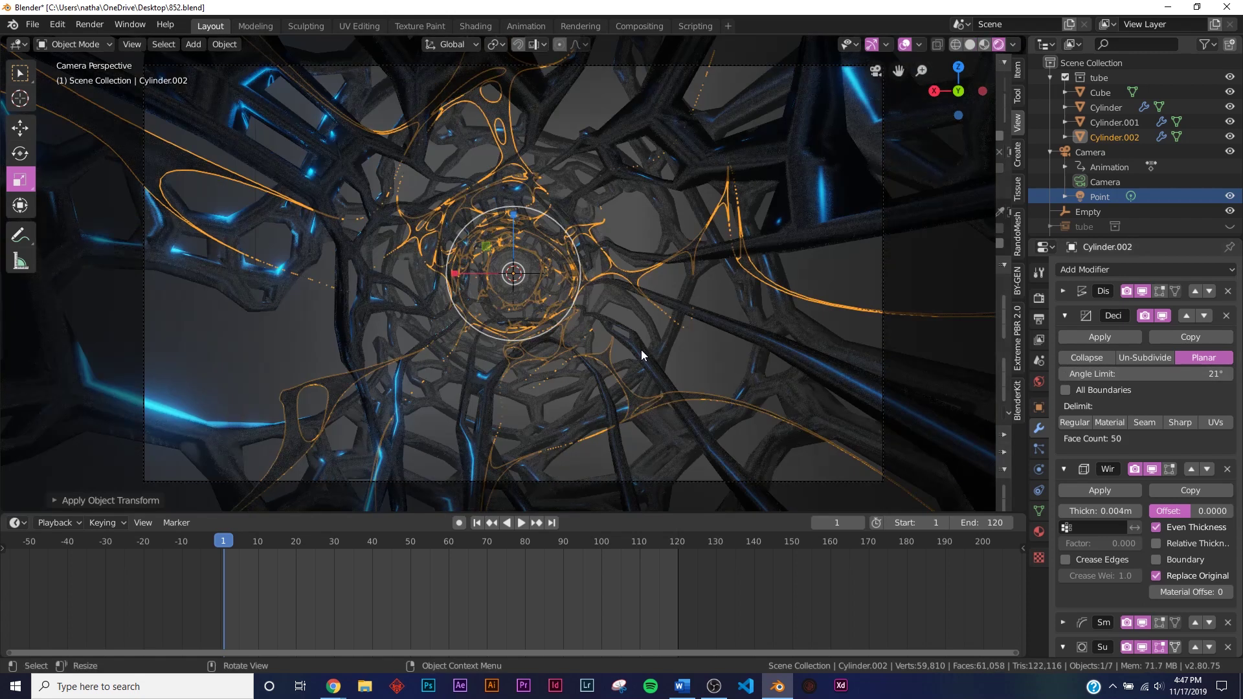
- Remove the duplicated cylinder's material and give it a new one with an Emission surface
left_click(1036, 539)
left_click(1229, 284)
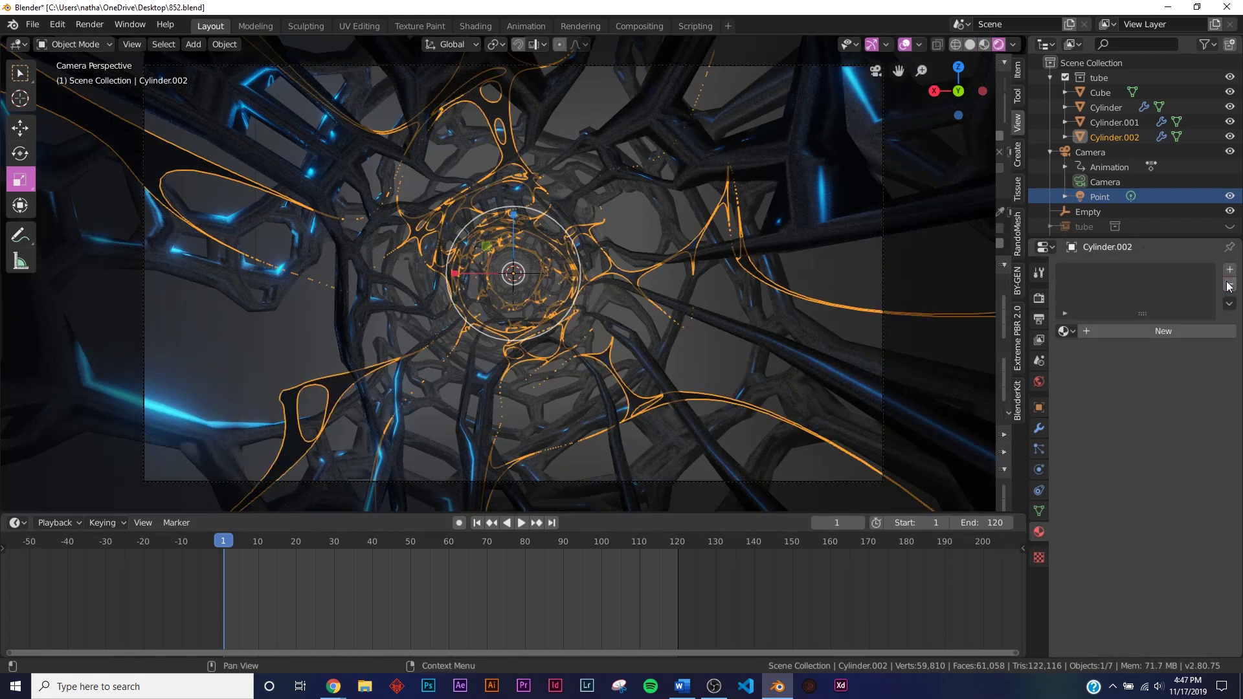
left_click(1144, 333)
left_click(1179, 419)
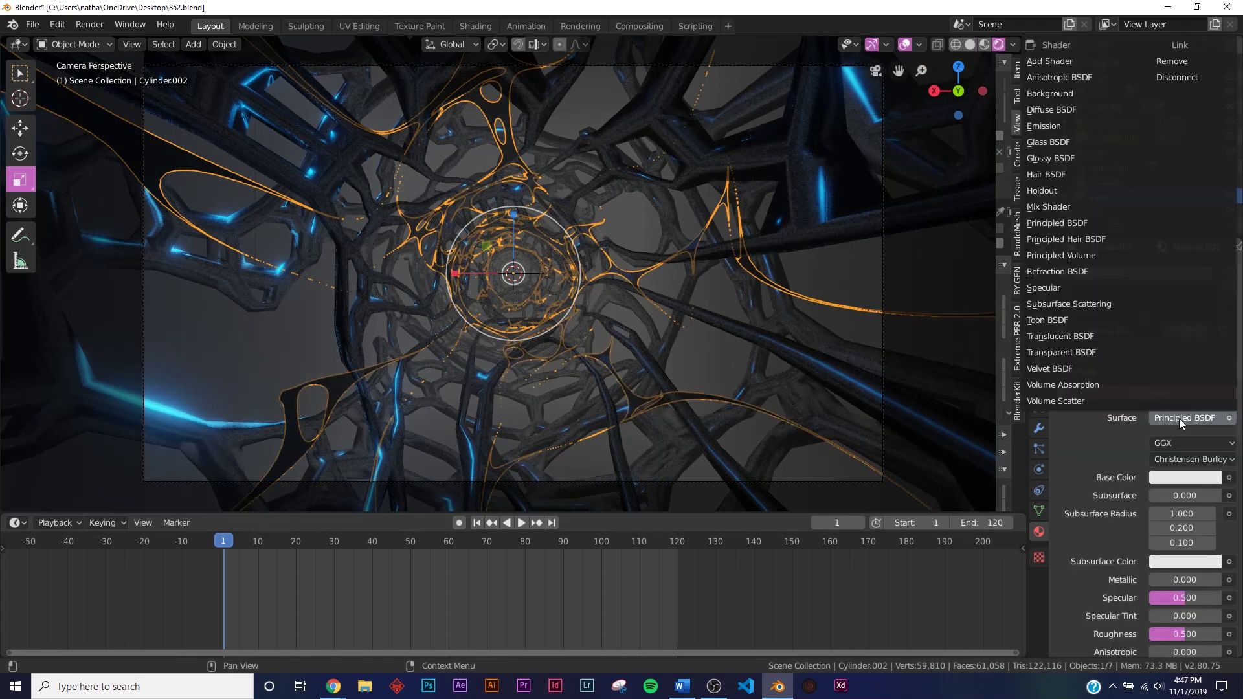
left_click(1052, 125)
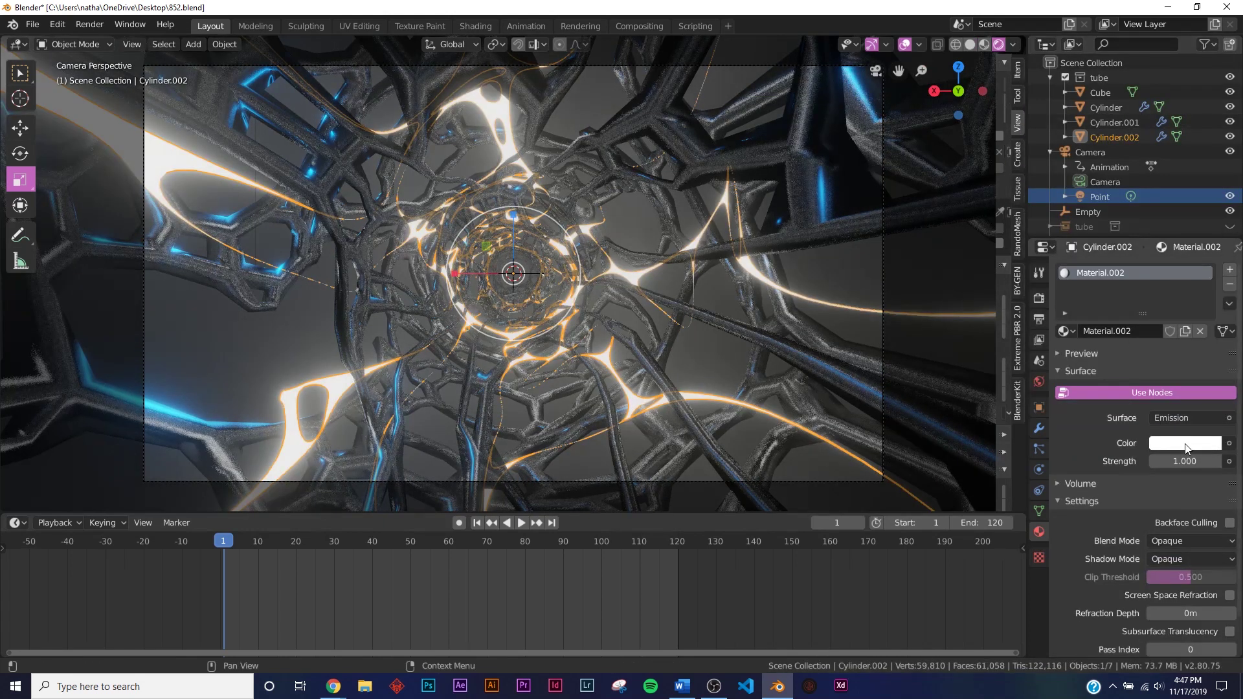
- Set the emission color to a saturated orange with hue 0.072 and the emission strength to 30
left_click(1185, 442)
left_click_drag(1145, 283, 1120, 334)
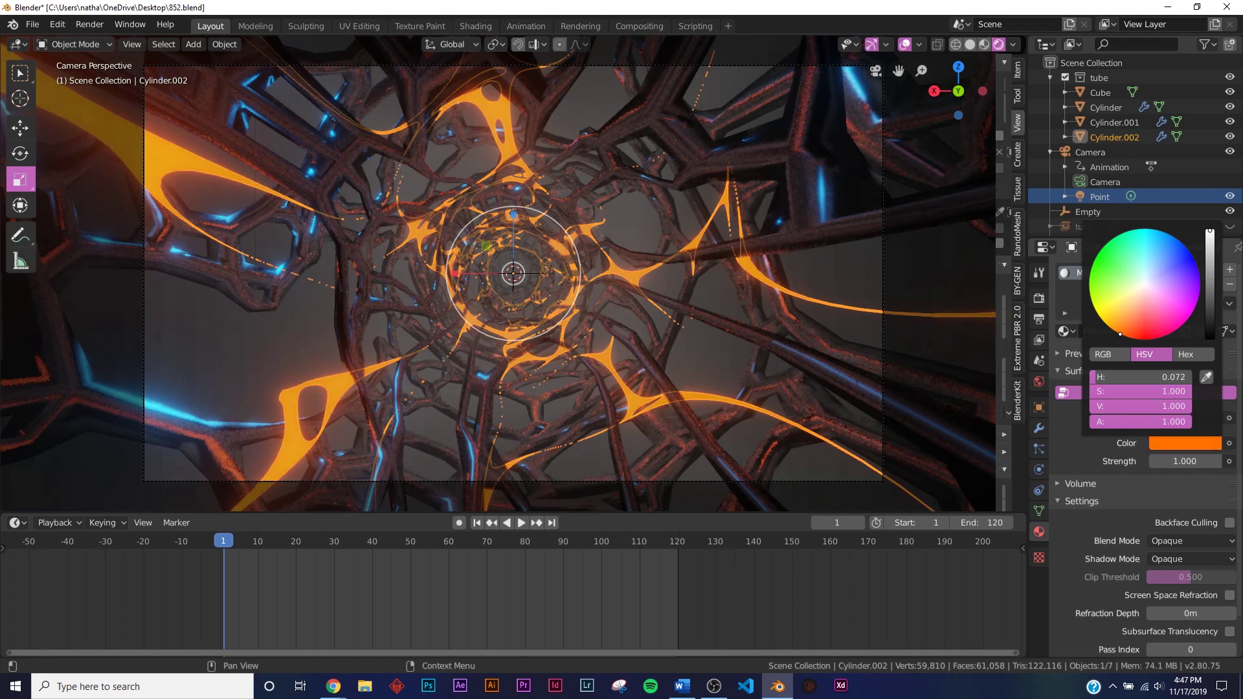
left_click(1180, 461)
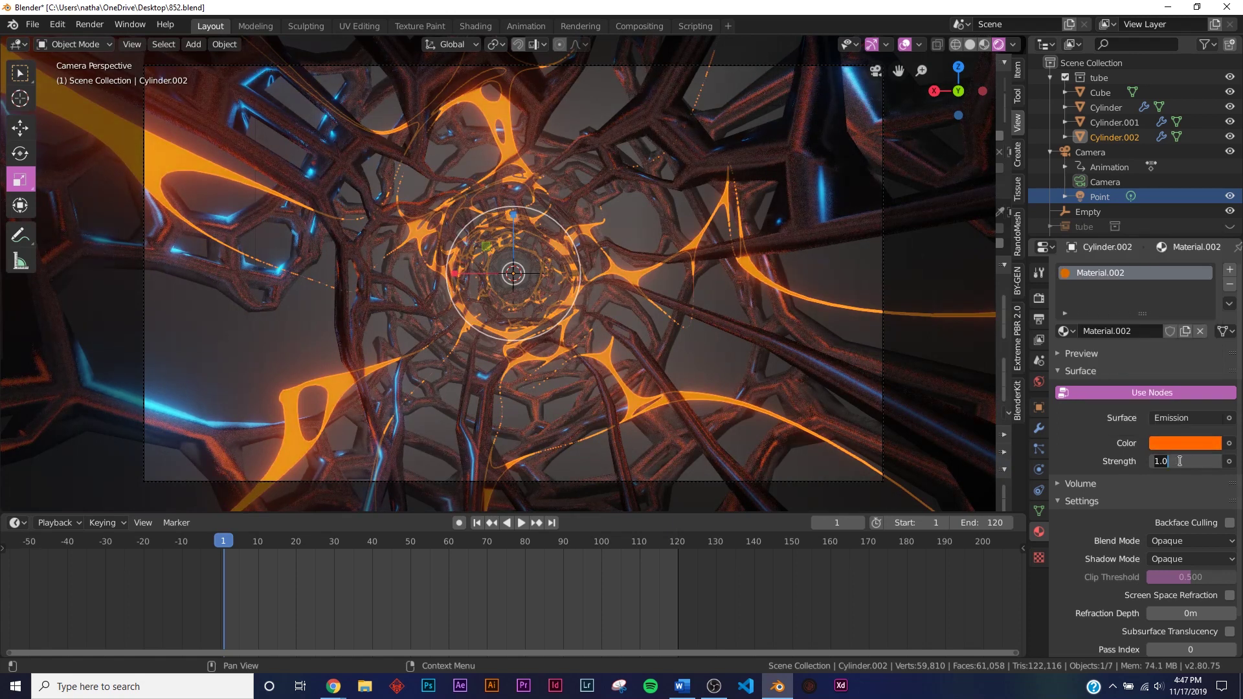
type("30")
key("Return")
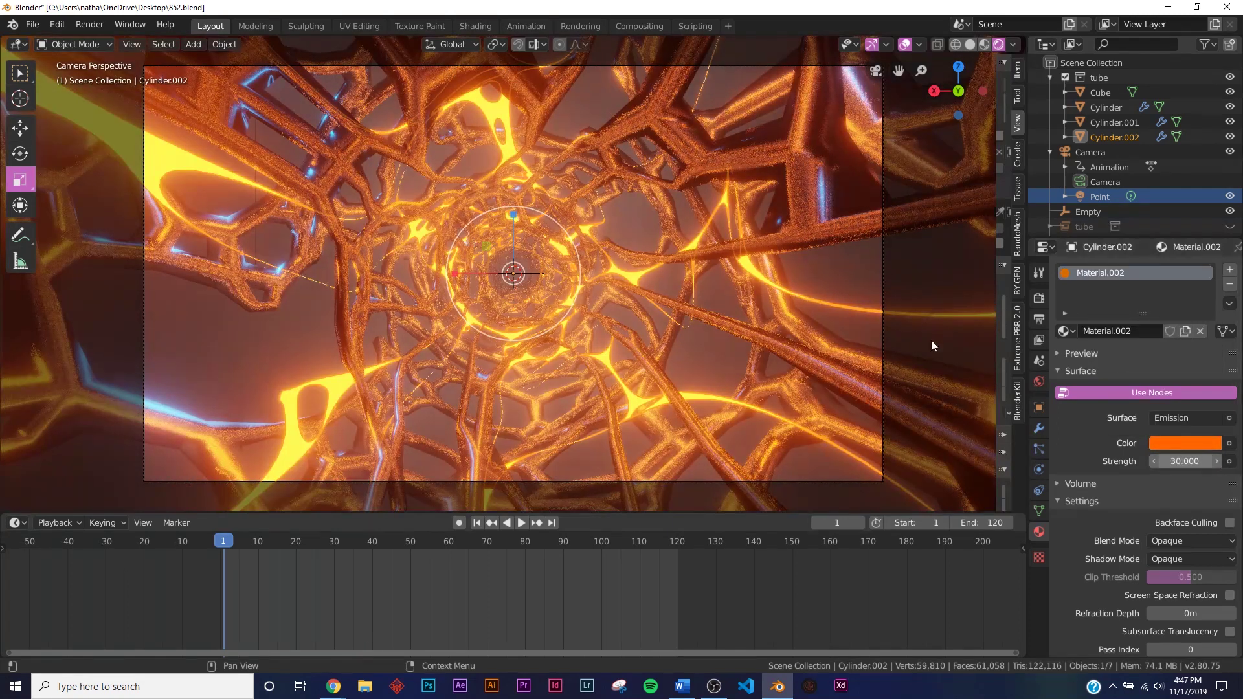
- Darken the metallic tunnel material's base color to a near-black value of 0.128
left_click(644, 415)
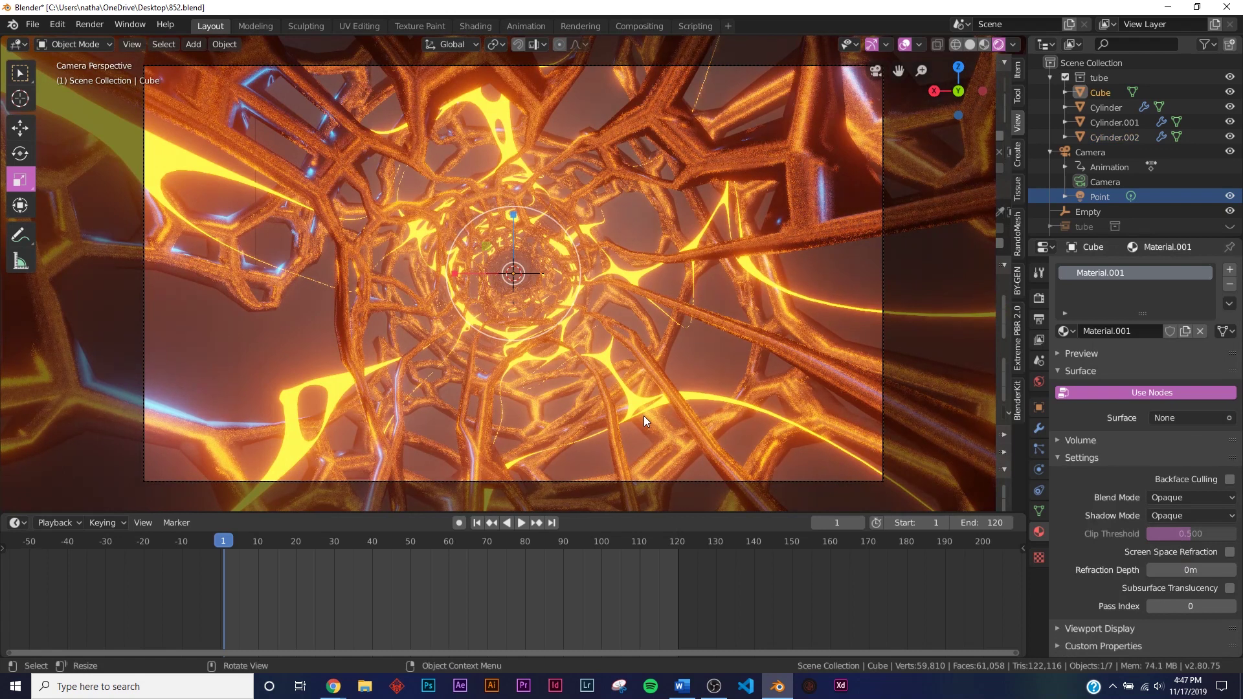
left_click(793, 196)
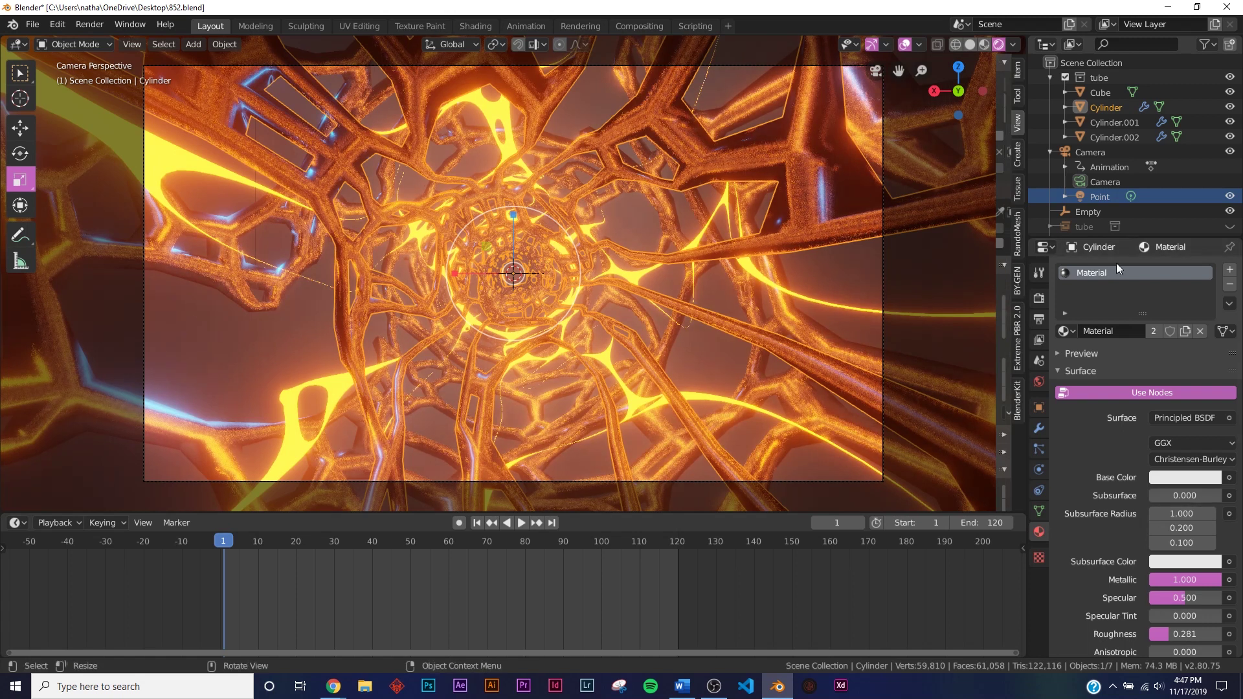
left_click(1177, 479)
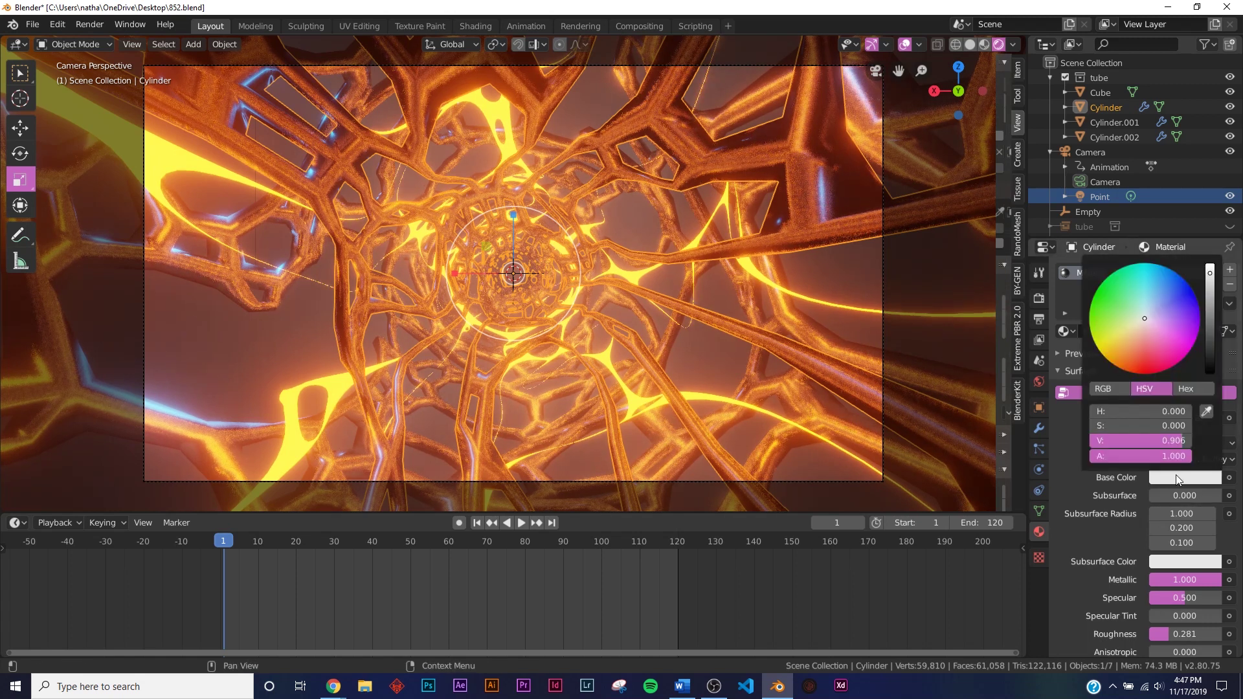
left_click(1212, 341)
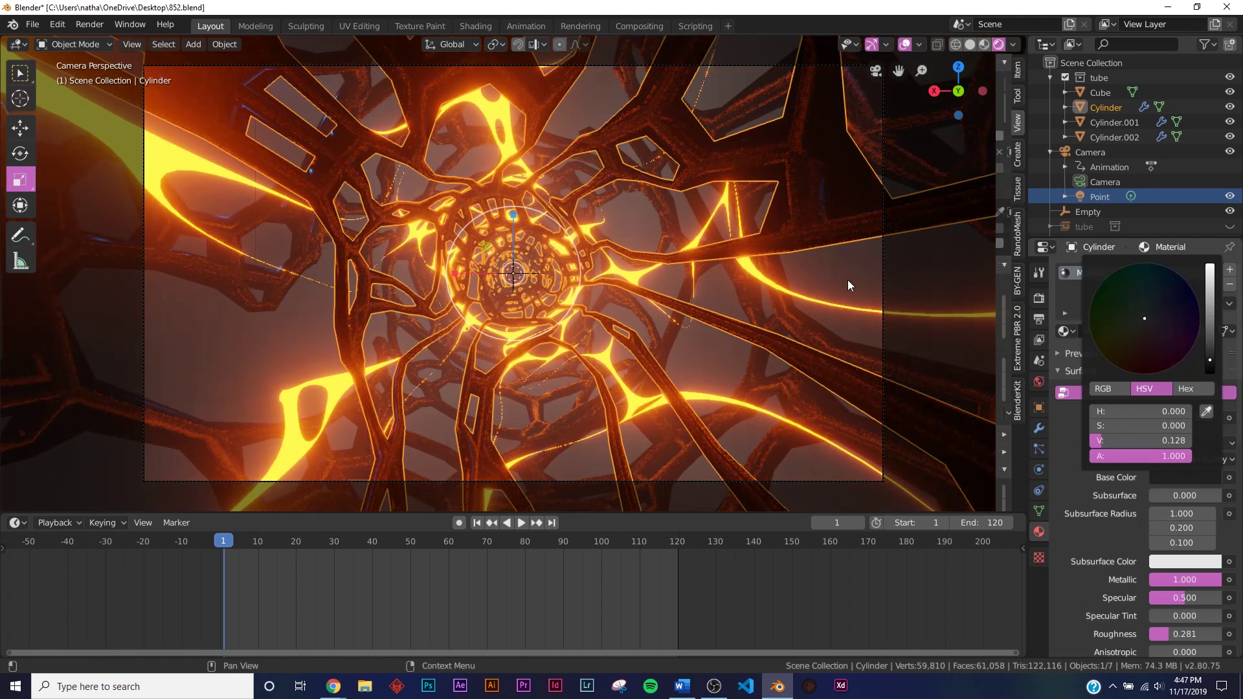
- Play part of the animation to judge the glowing strands, return to frame 1 and select the emissive cylinder
left_click(473, 478)
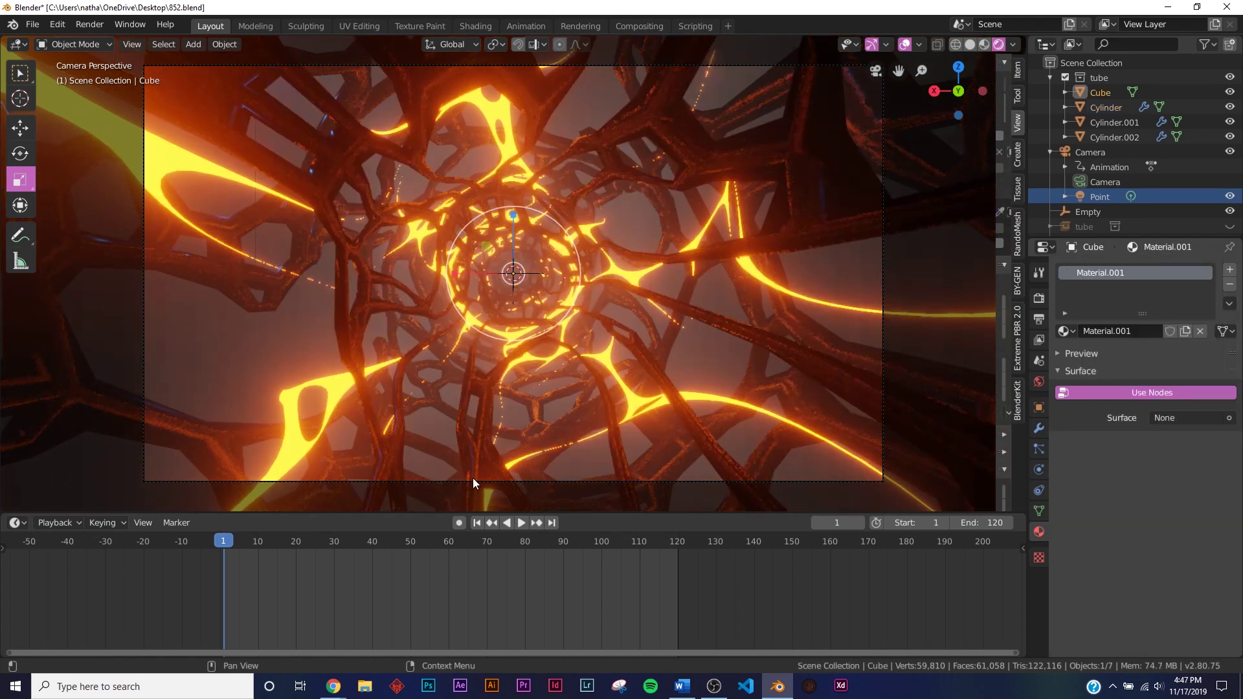
left_click(522, 523)
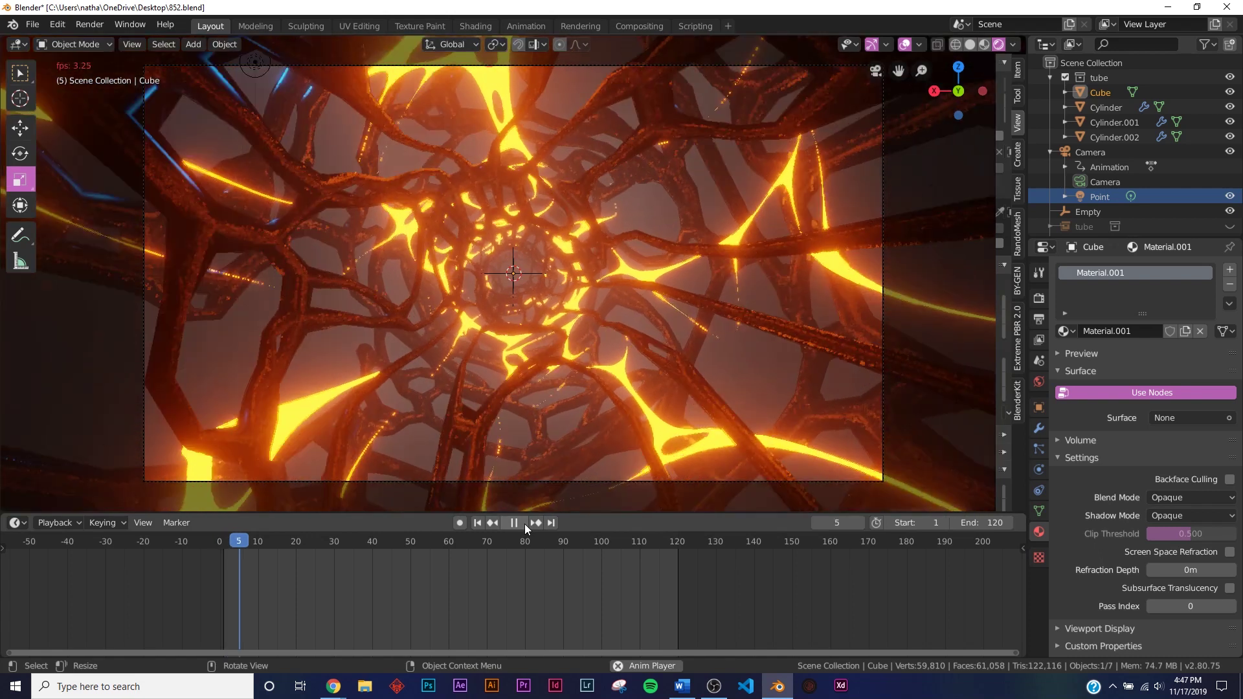
left_click(514, 523)
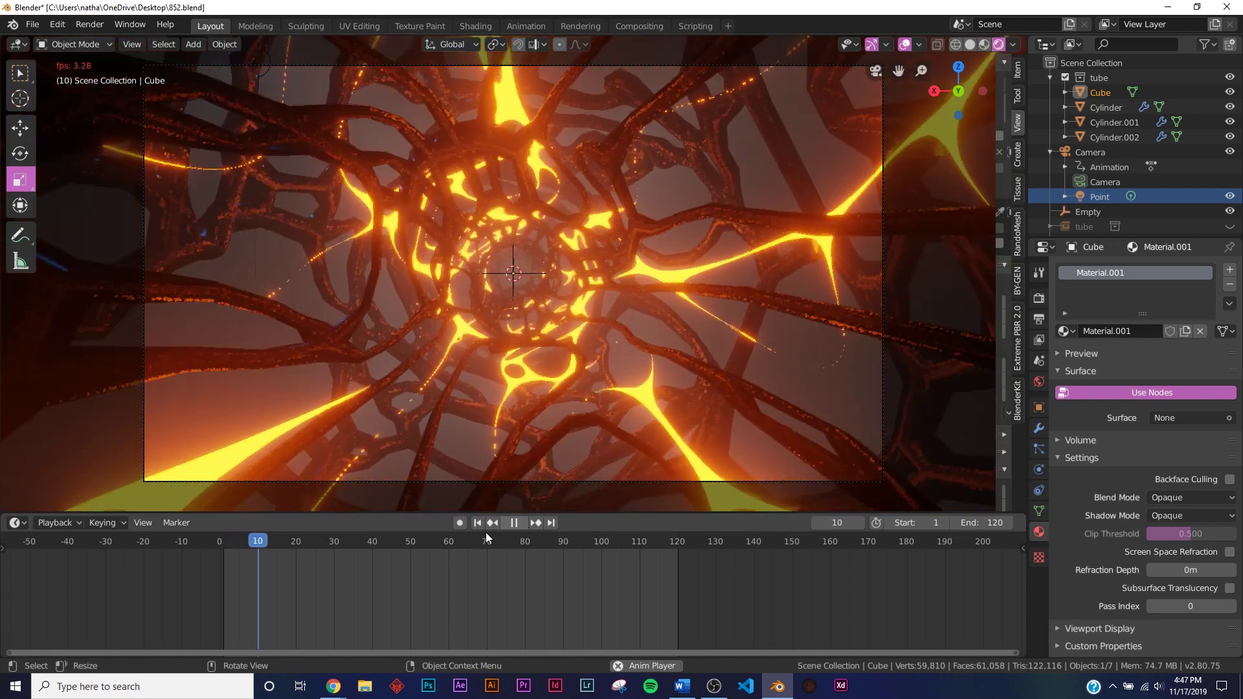
left_click(479, 526)
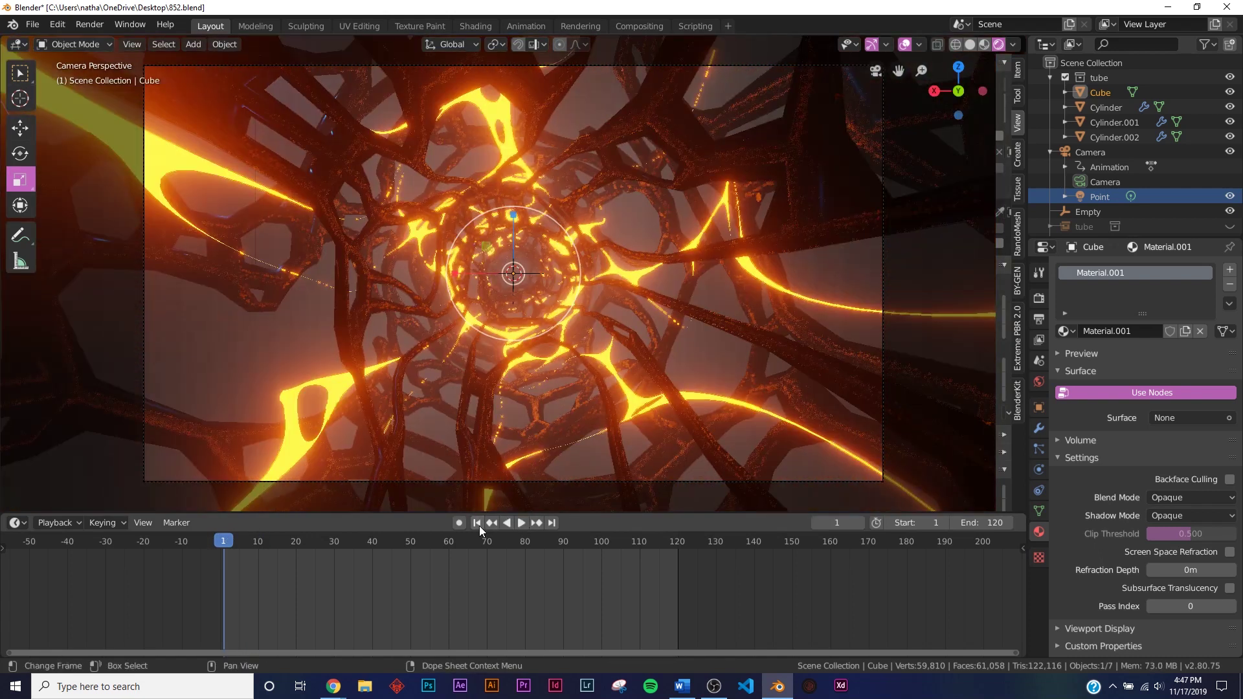
left_click(322, 384)
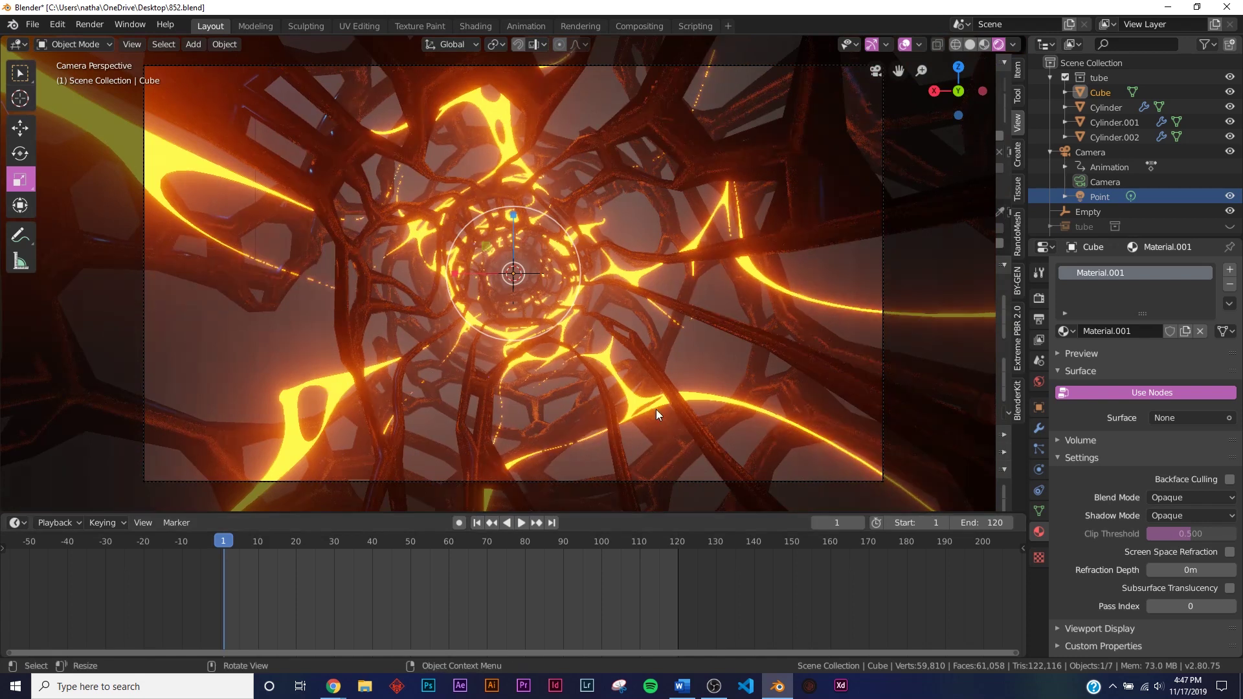
- Switch to Chrome, play the Organic tunnel post on Instagram as reference, and return to Blender
mouse_move(333, 686)
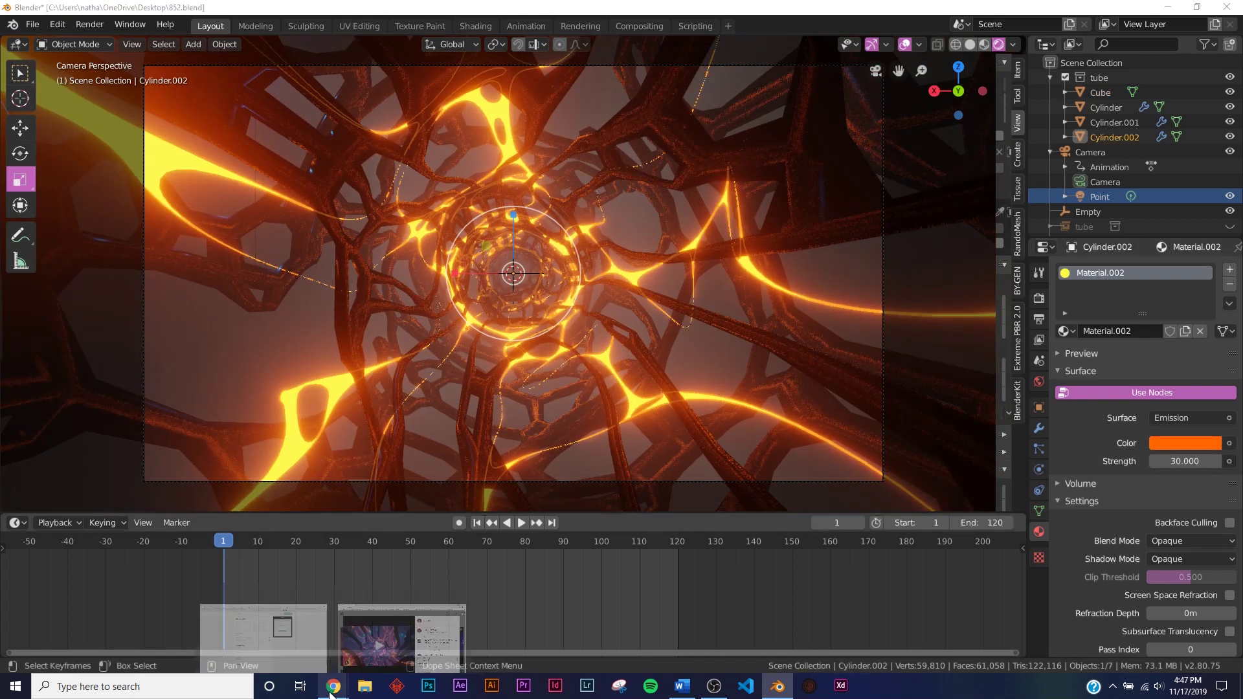
left_click(414, 622)
left_click(450, 523)
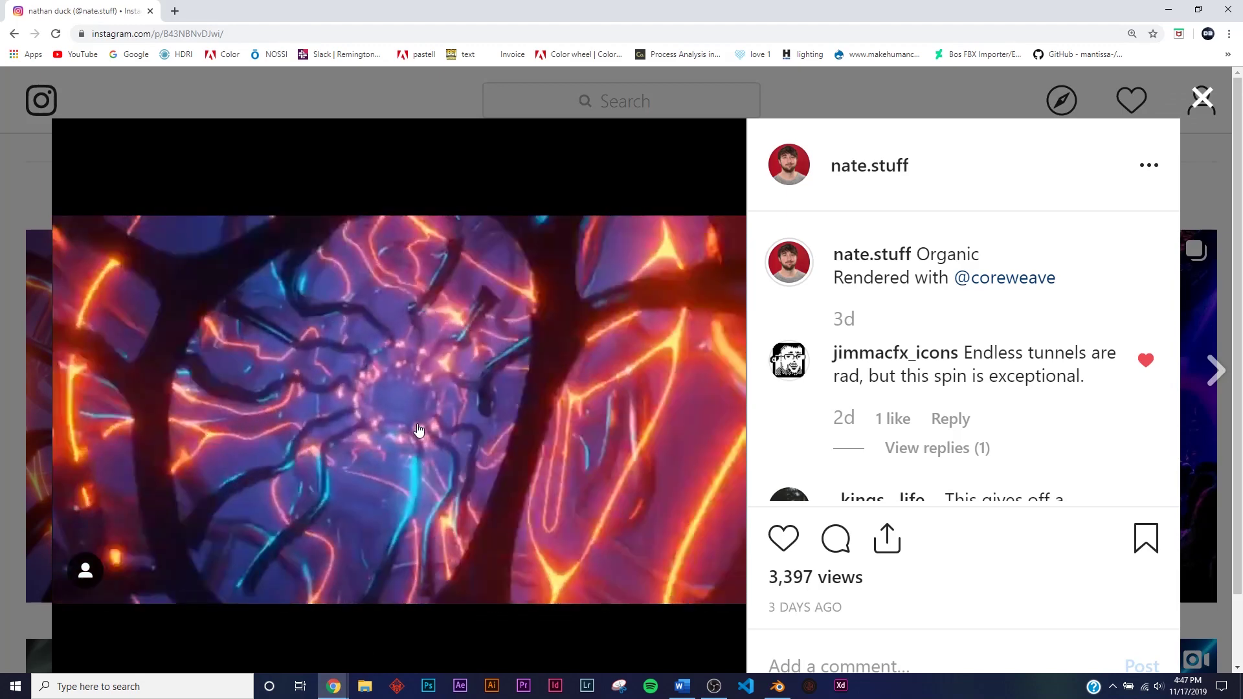
left_click(450, 453)
left_click(1168, 10)
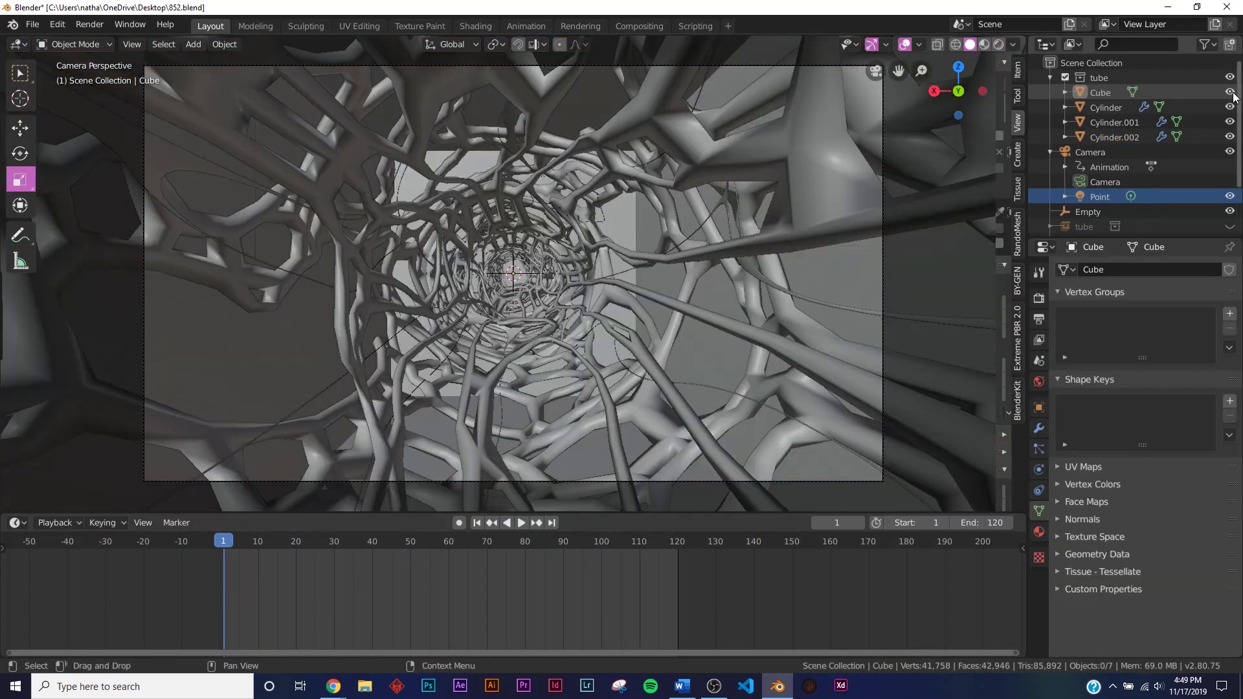
- Hide the volume cube and play part of the animation in Rendered shading to judge the glow without haze
left_click(689, 291)
key("h")
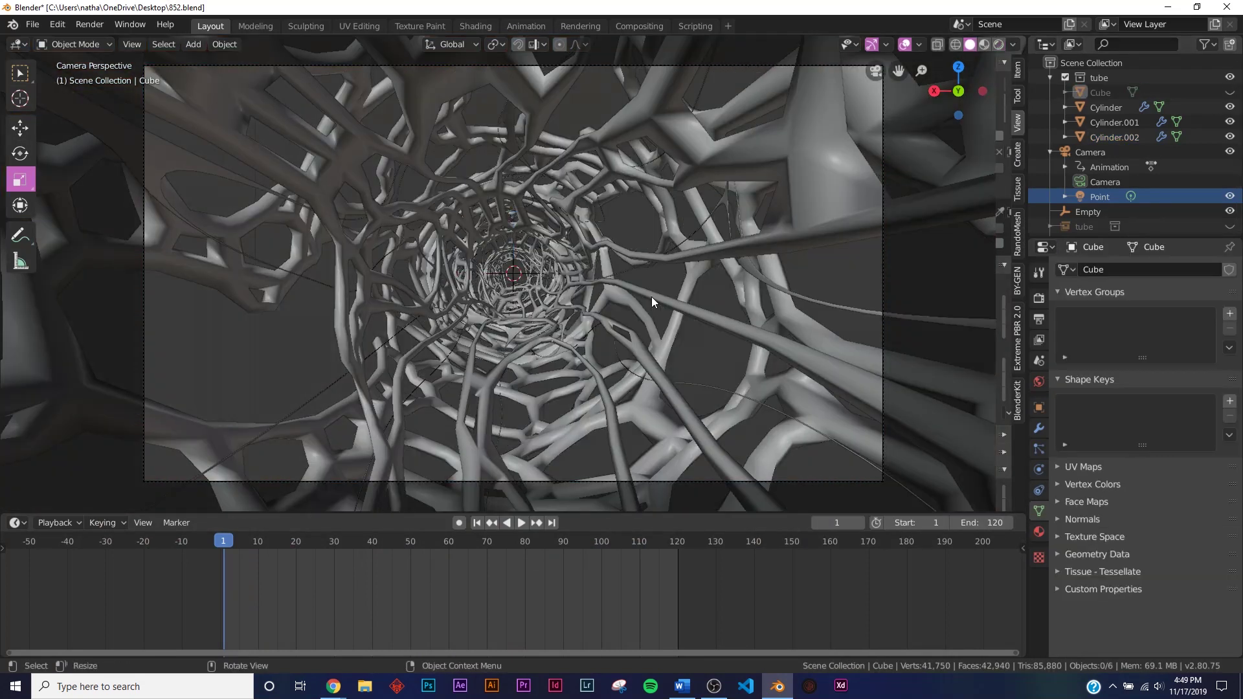
key("z")
left_click(605, 300)
left_click(523, 523)
key("Escape")
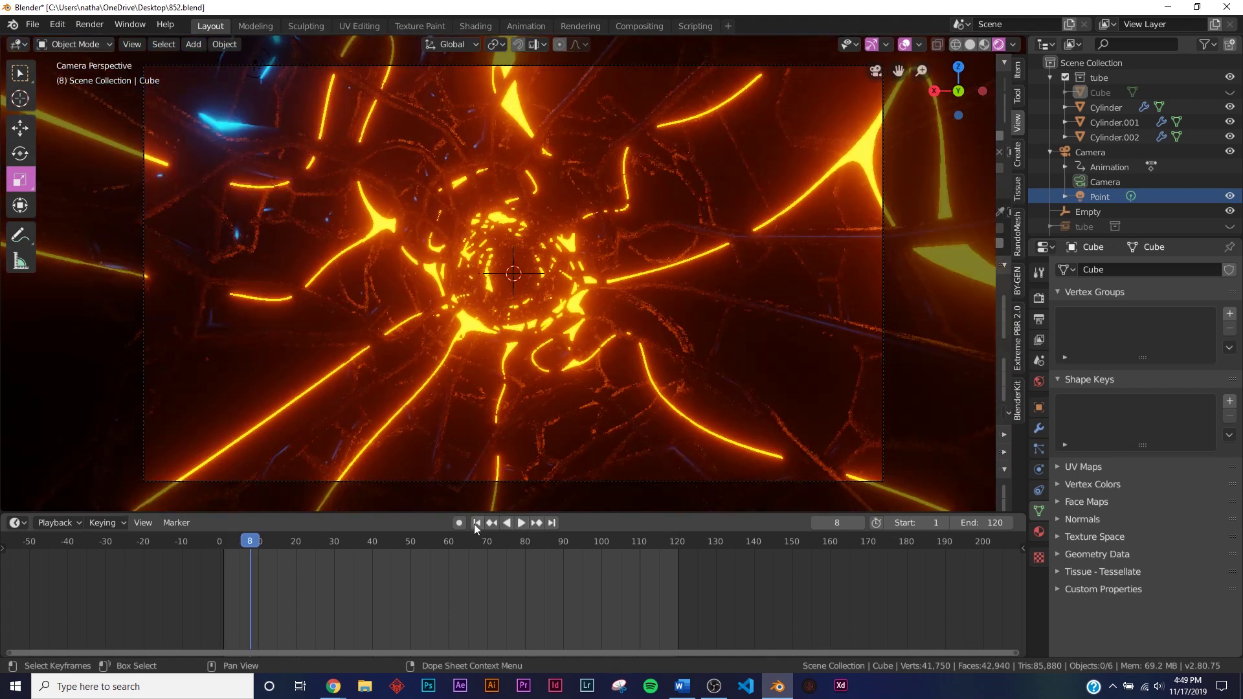
- Return to Solid shading, view the tunnel from outside and move the blue point light closer to the tunnel
key("z")
left_click(665, 371)
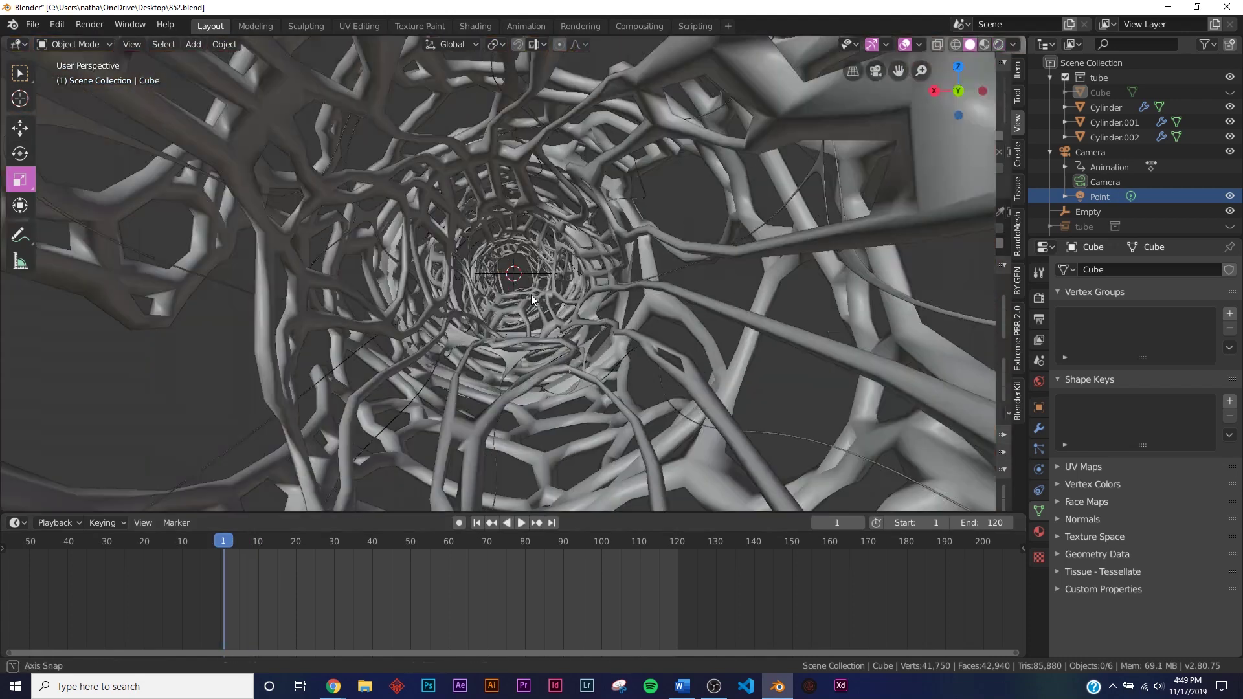
mouse_move(531, 294)
middle_mouse_down()
mouse_move(468, 297)
mouse_move(443, 314)
mouse_move(344, 192)
middle_mouse_up()
left_click(338, 181)
middle_click_drag(425, 216, 378, 294)
key("g")
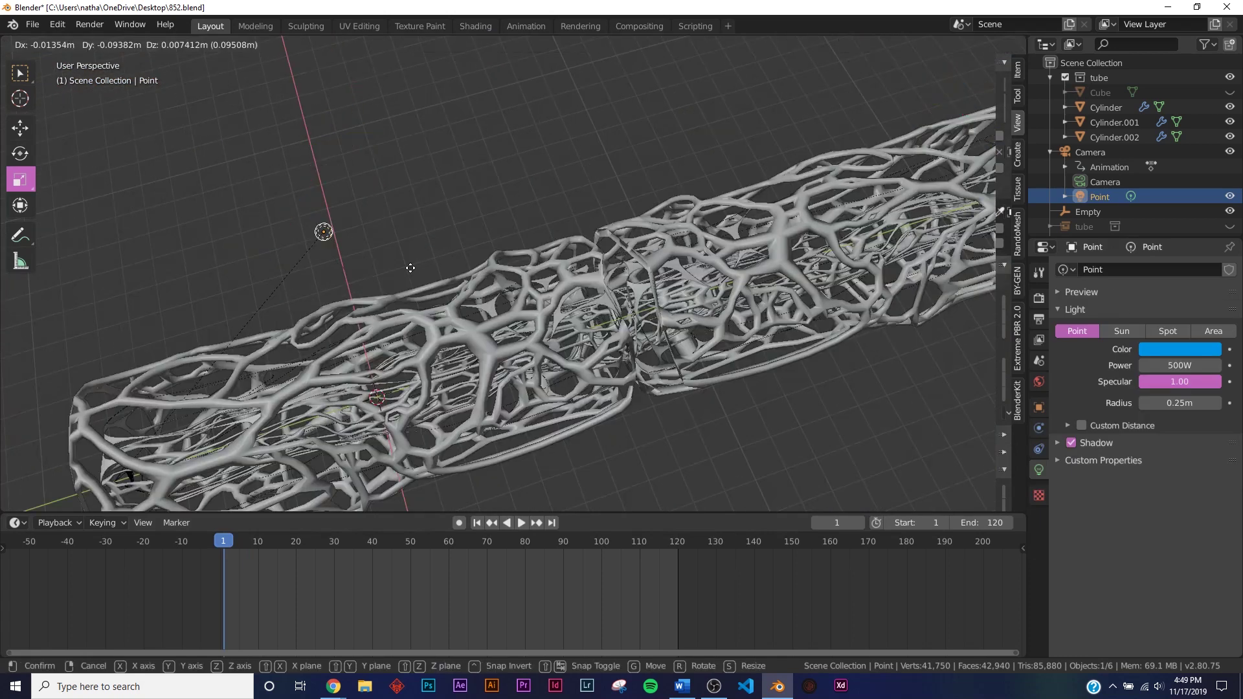
left_click(525, 214)
- Reposition the point light within the camera view and check the lighting in Rendered shading
key("KP_0")
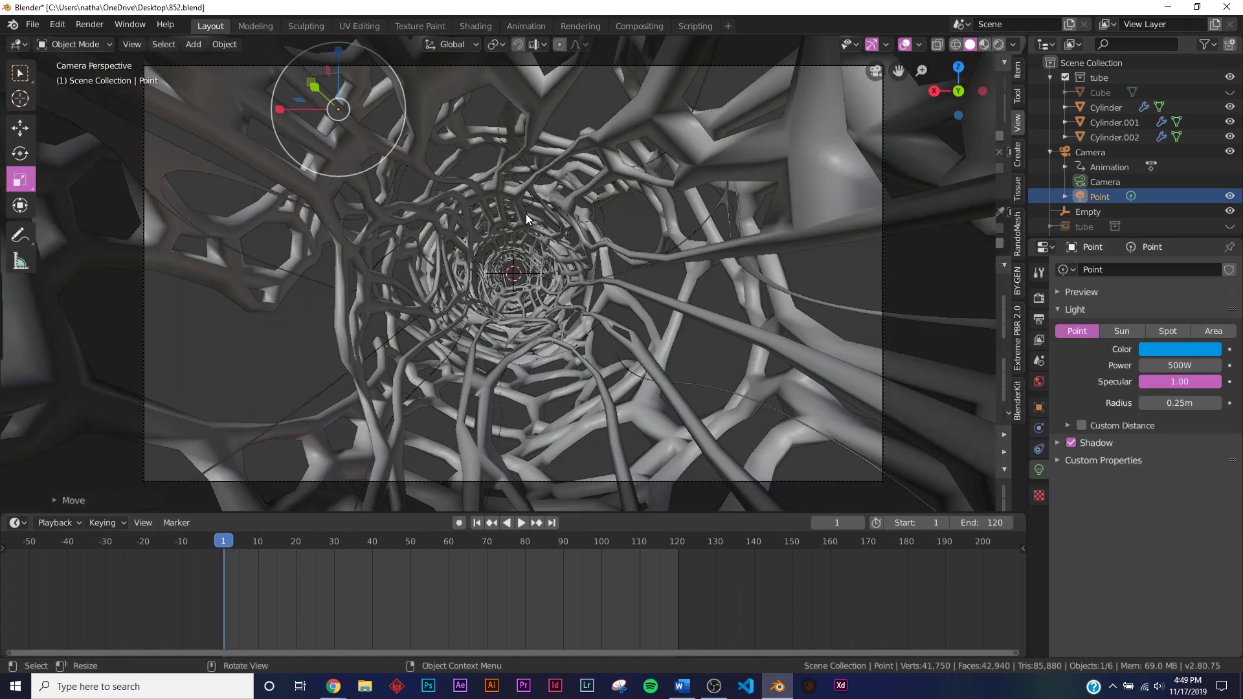
key("g")
left_click(596, 273)
key("z")
left_click(588, 406)
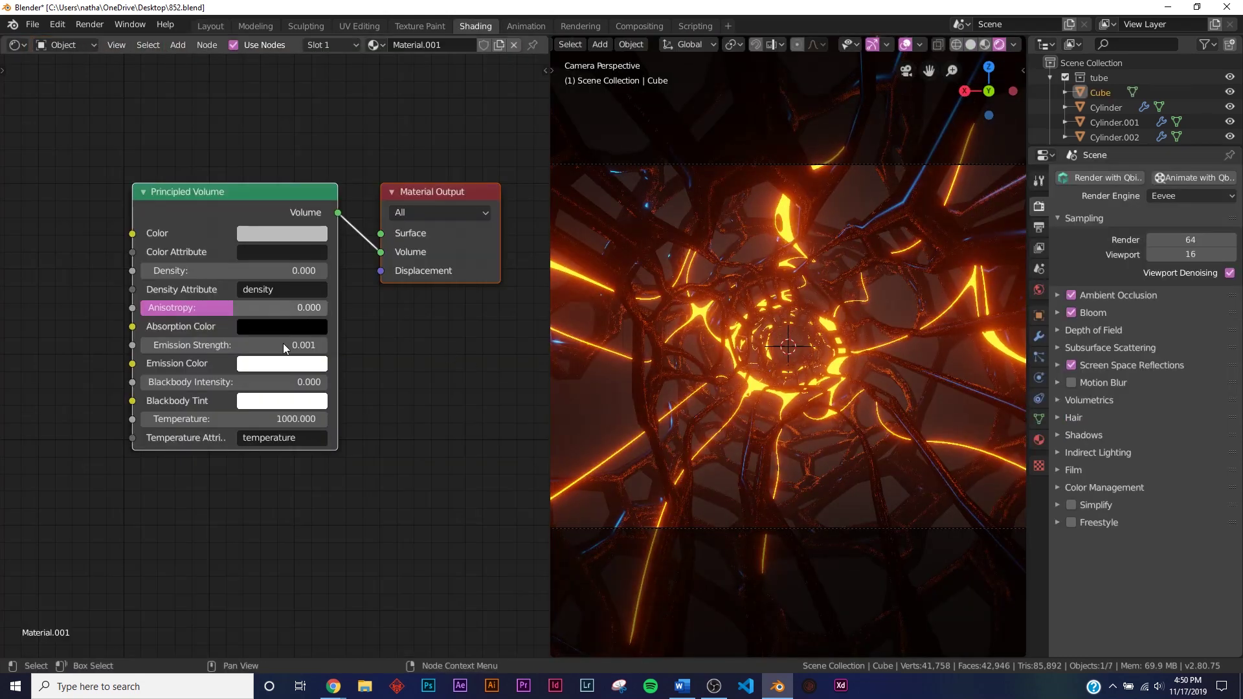
- Set the Principled Volume's emission strength to 0.003 and its emission color to light blue (hue 0.594, saturation 0.300)
left_click(284, 345)
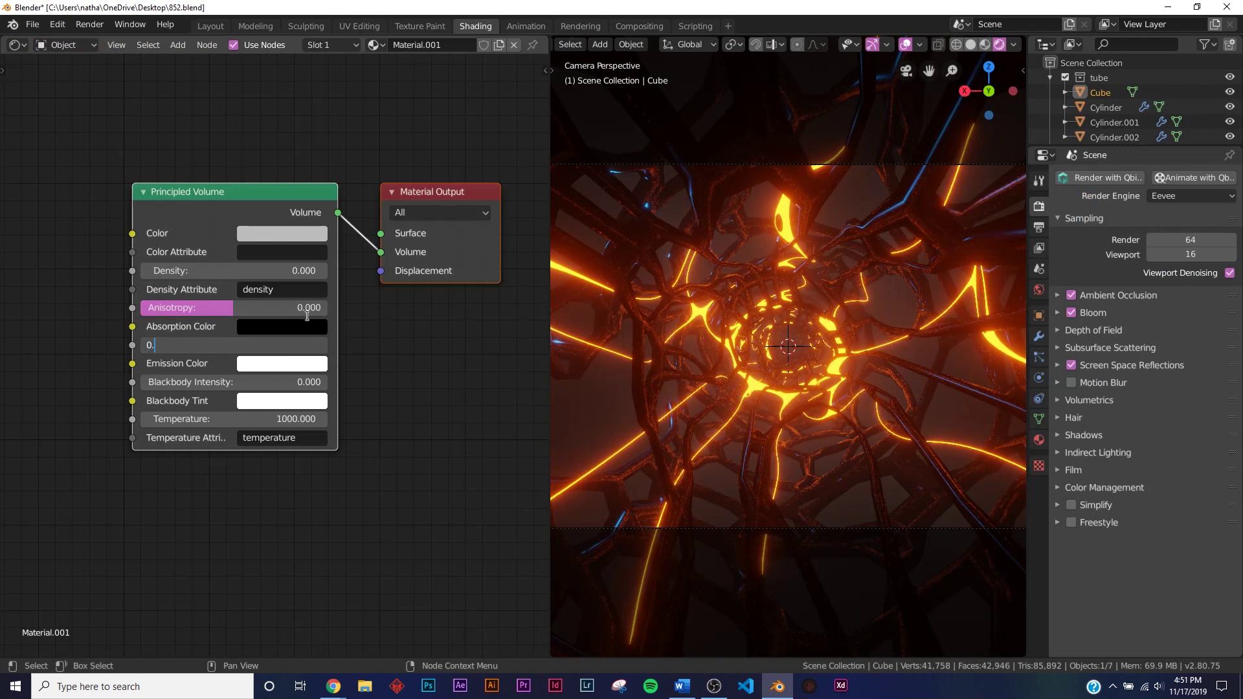
type("3")
key("Return")
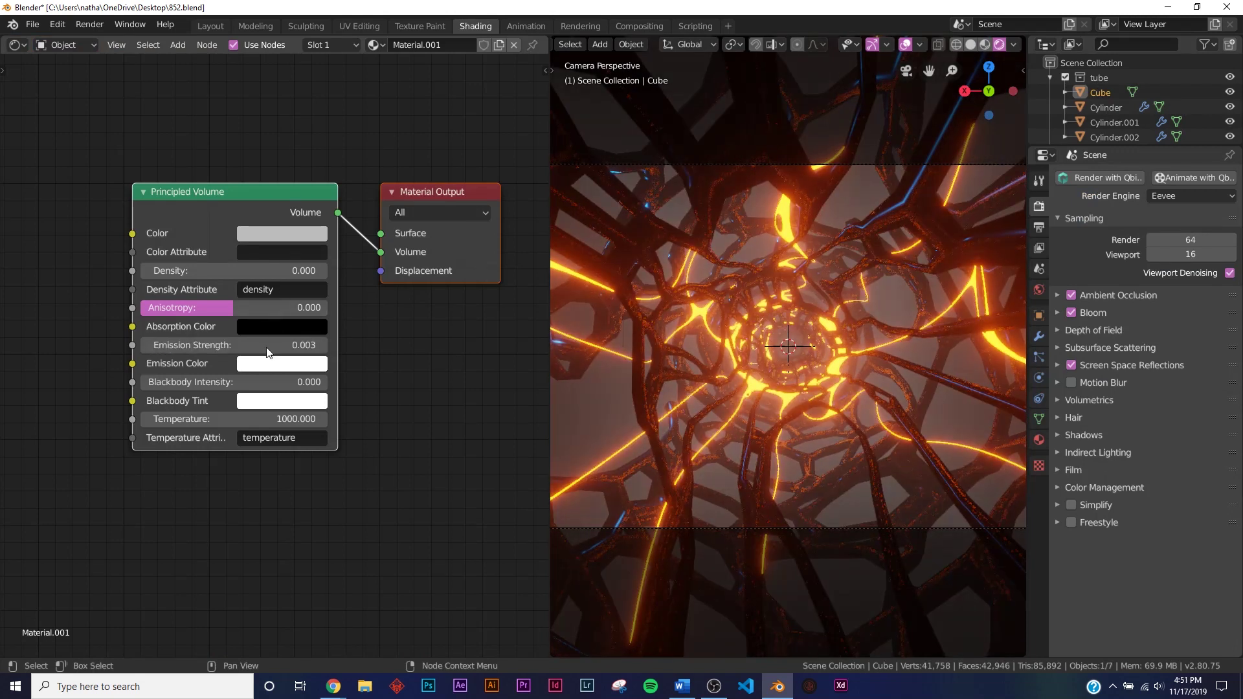
left_click(276, 363)
left_click_drag(320, 176, 320, 165)
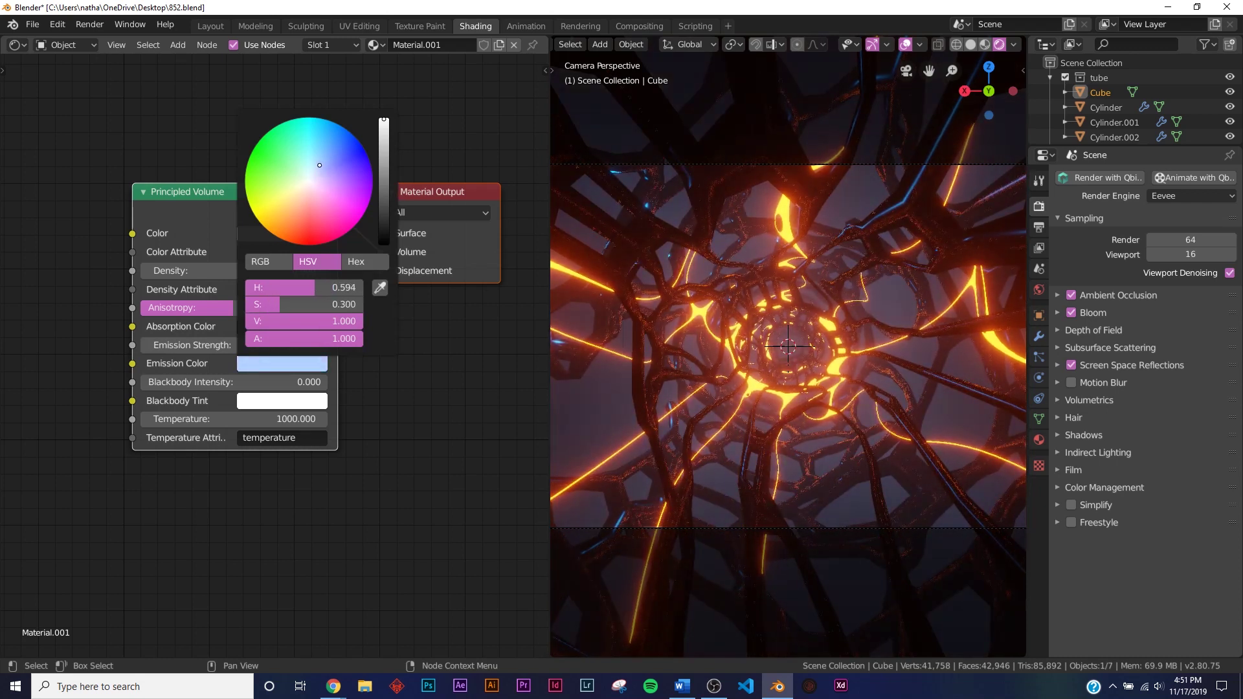
- Set the Principled Volume's density to 0.003
left_click(288, 267)
type("0.003")
key("Return")
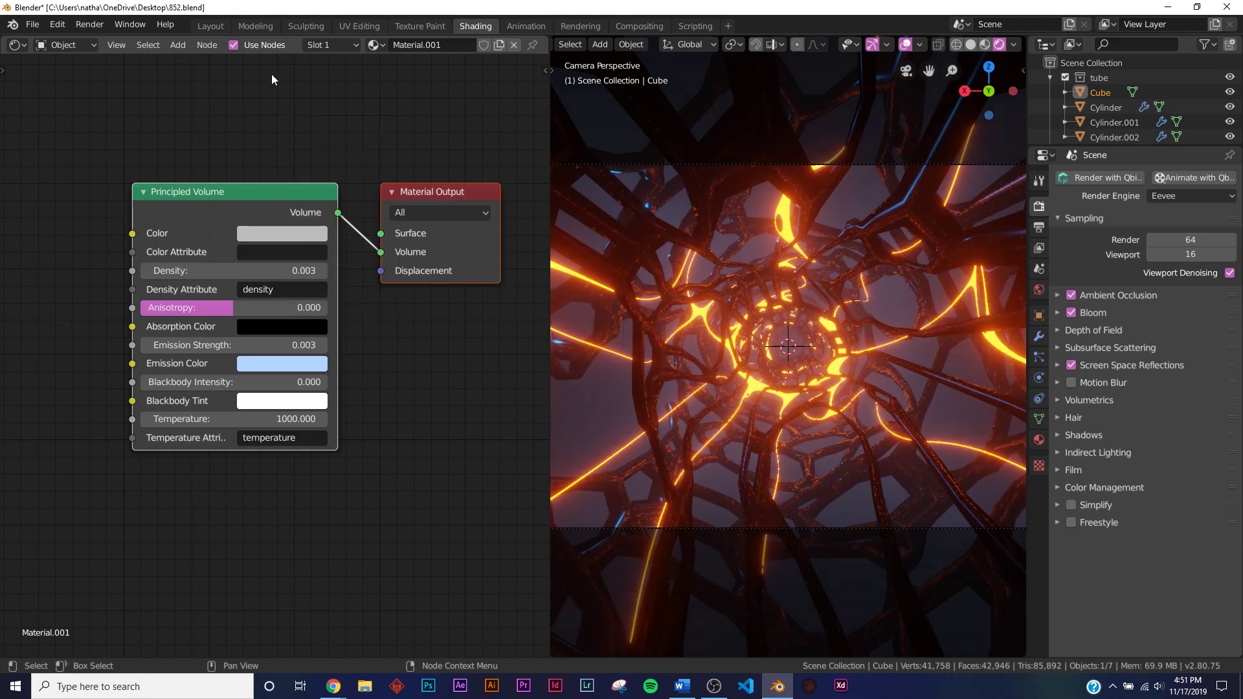
- Return to the Layout workspace, put the viewport in Solid shading and render frame 1
left_click(221, 27)
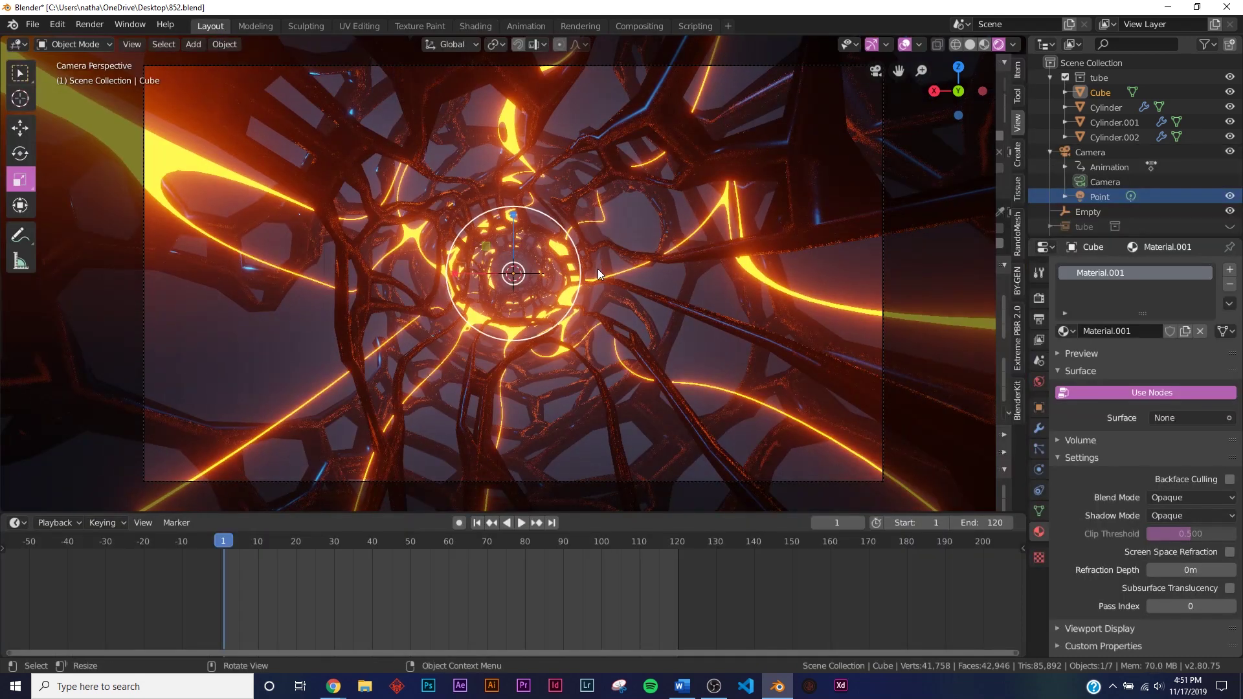
key("z")
left_click(655, 274)
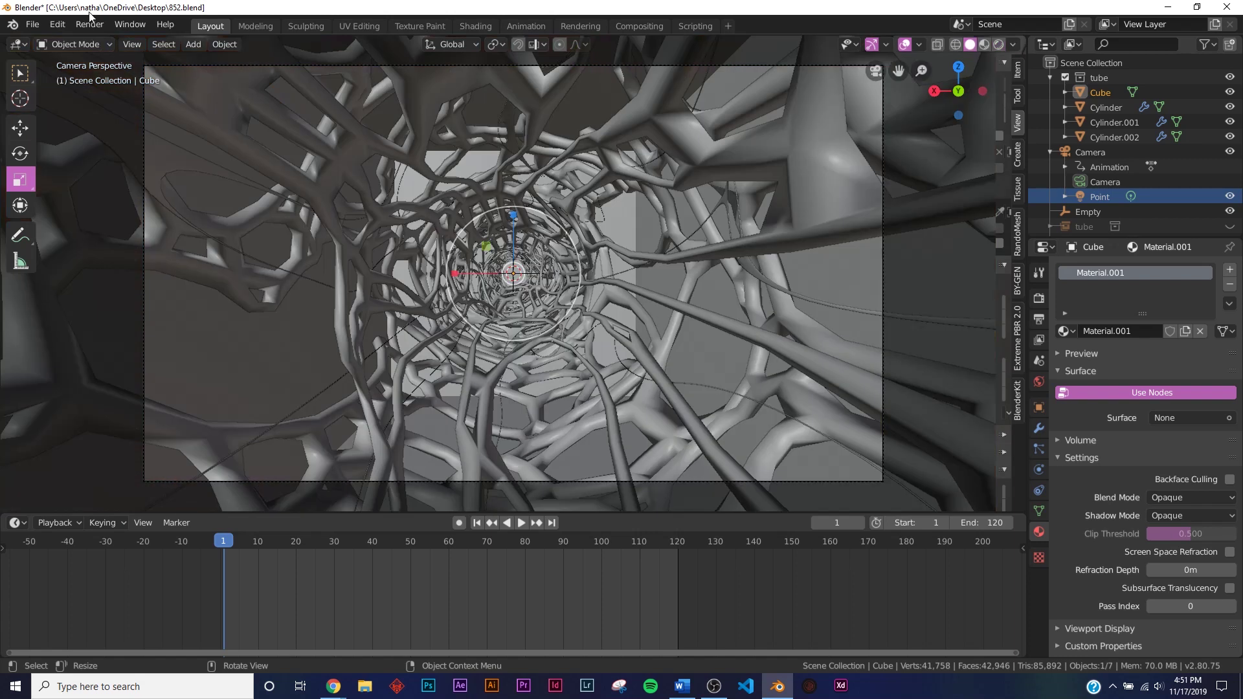
left_click(89, 24)
left_click(103, 39)
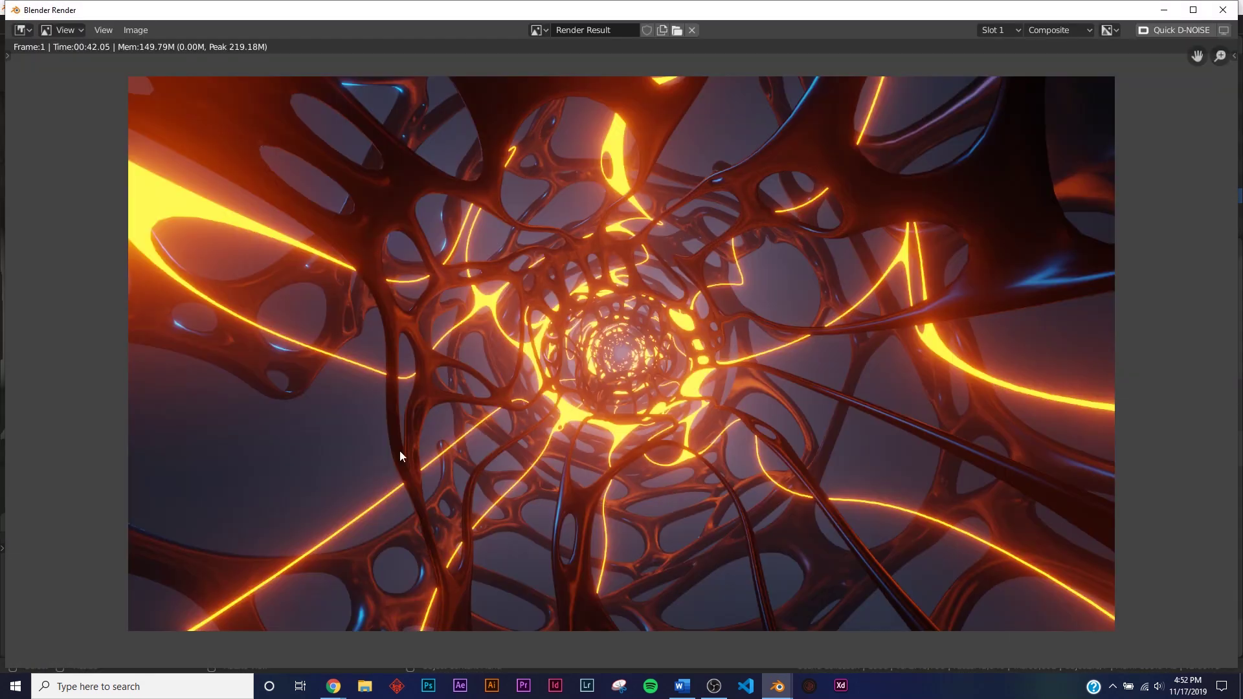
- Close the render window and examine the rendered tunnel image in the Rendering workspace
left_click(1222, 10)
scroll(487, 338, "down", 2)
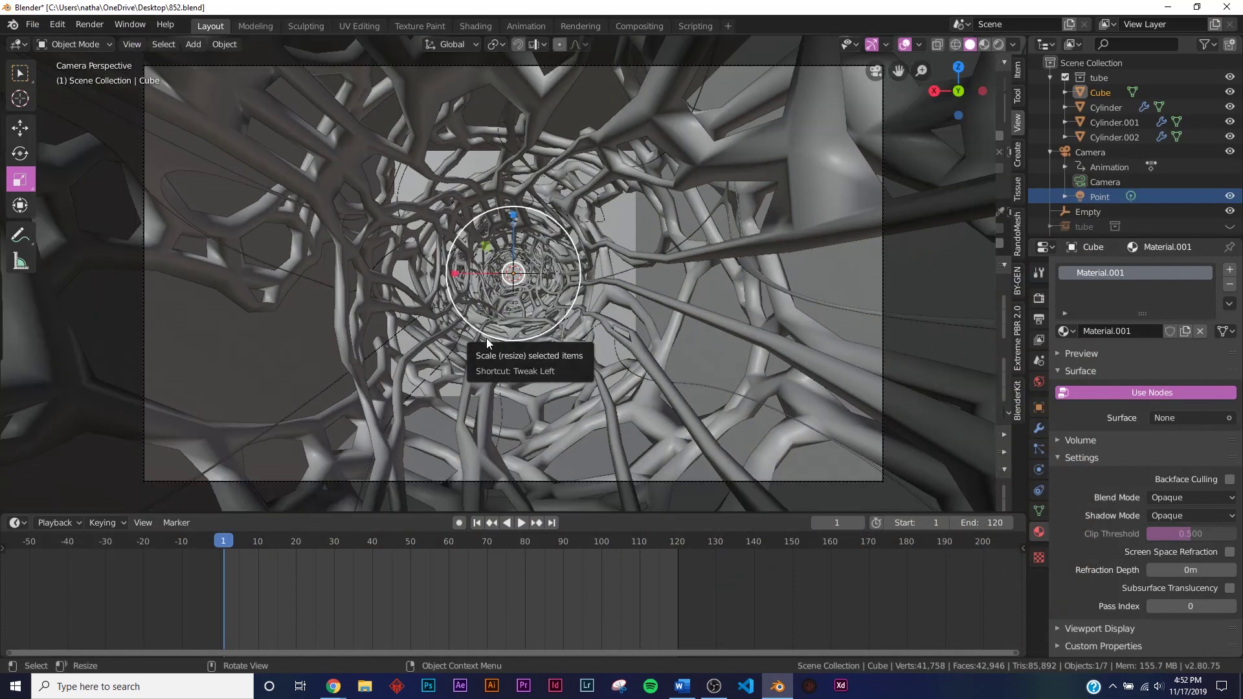
left_click(586, 26)
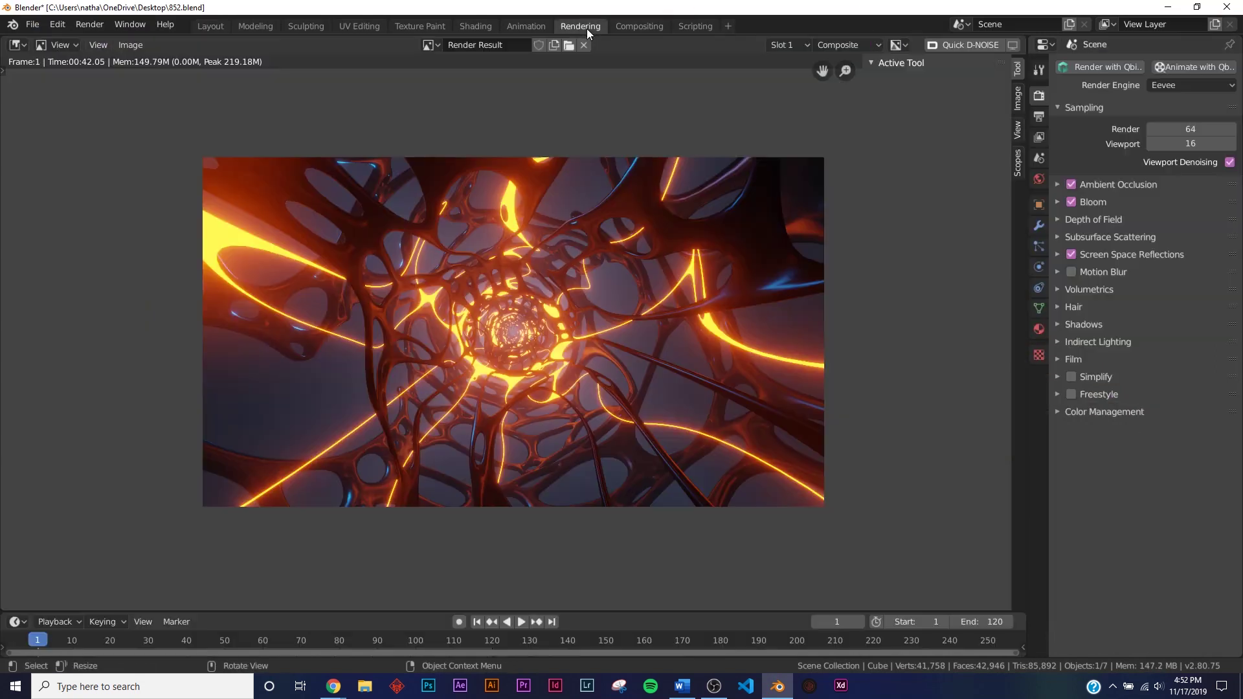
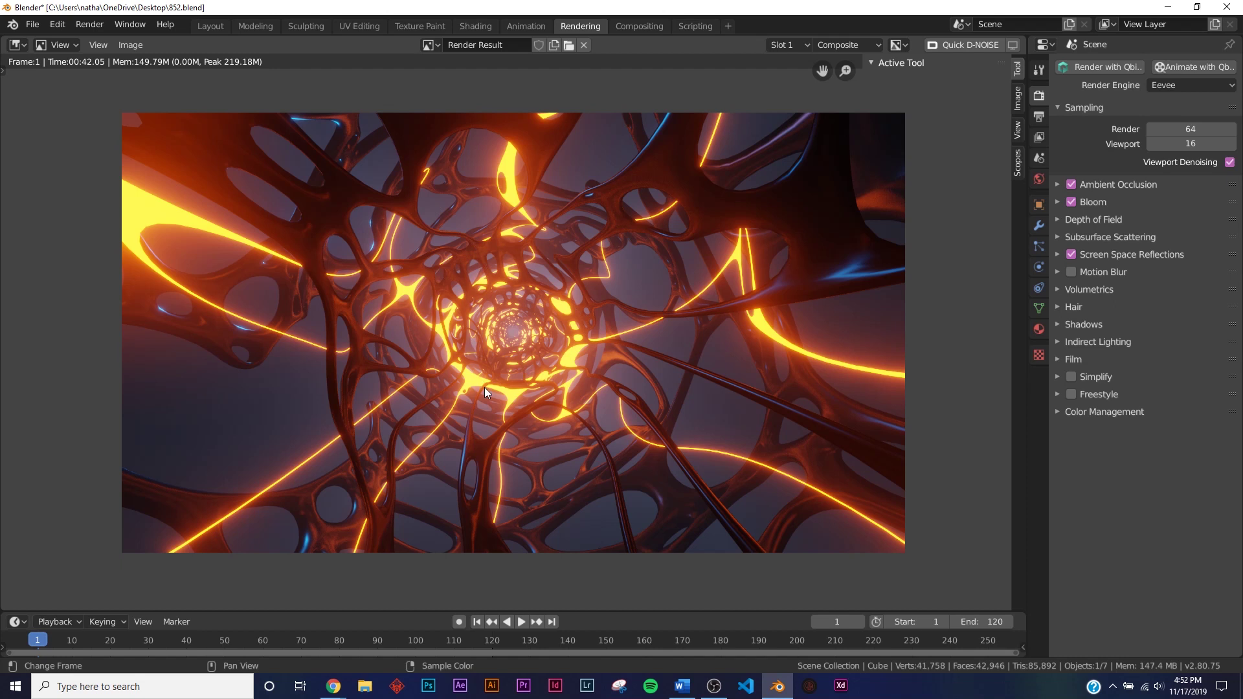
- Go back to the Layout workspace in Rendered shading and enable Depth of Field on the camera
left_click(207, 26)
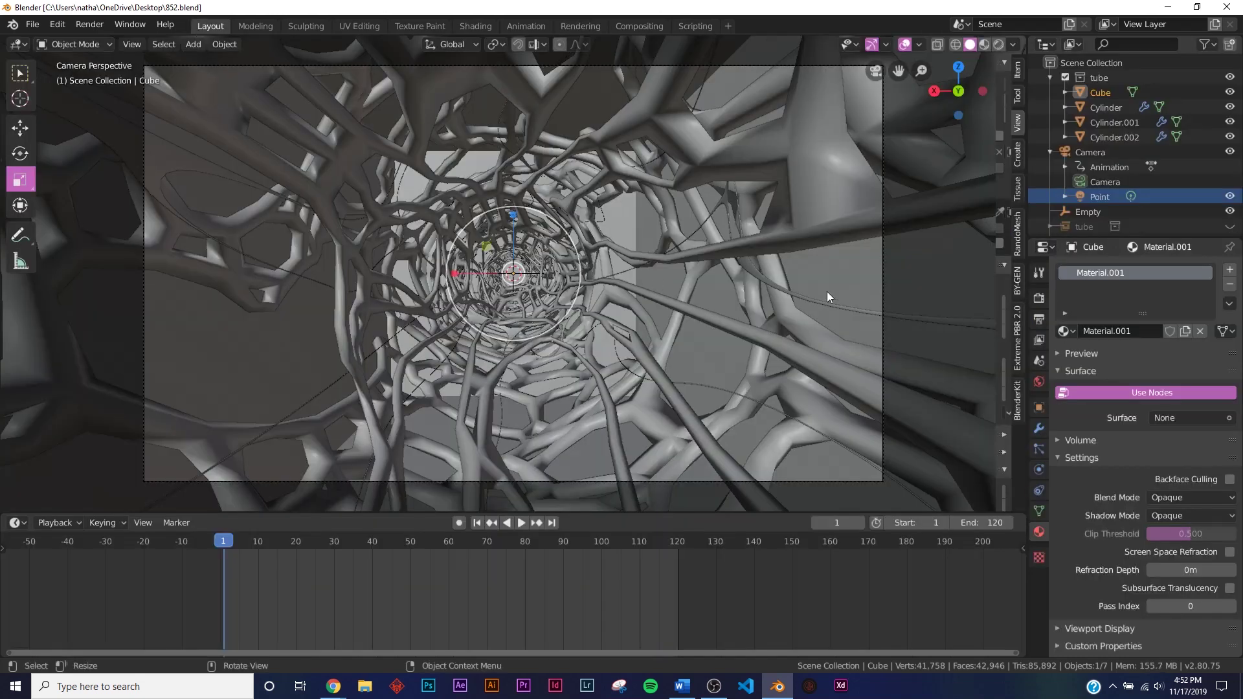
key("z")
left_click(791, 294)
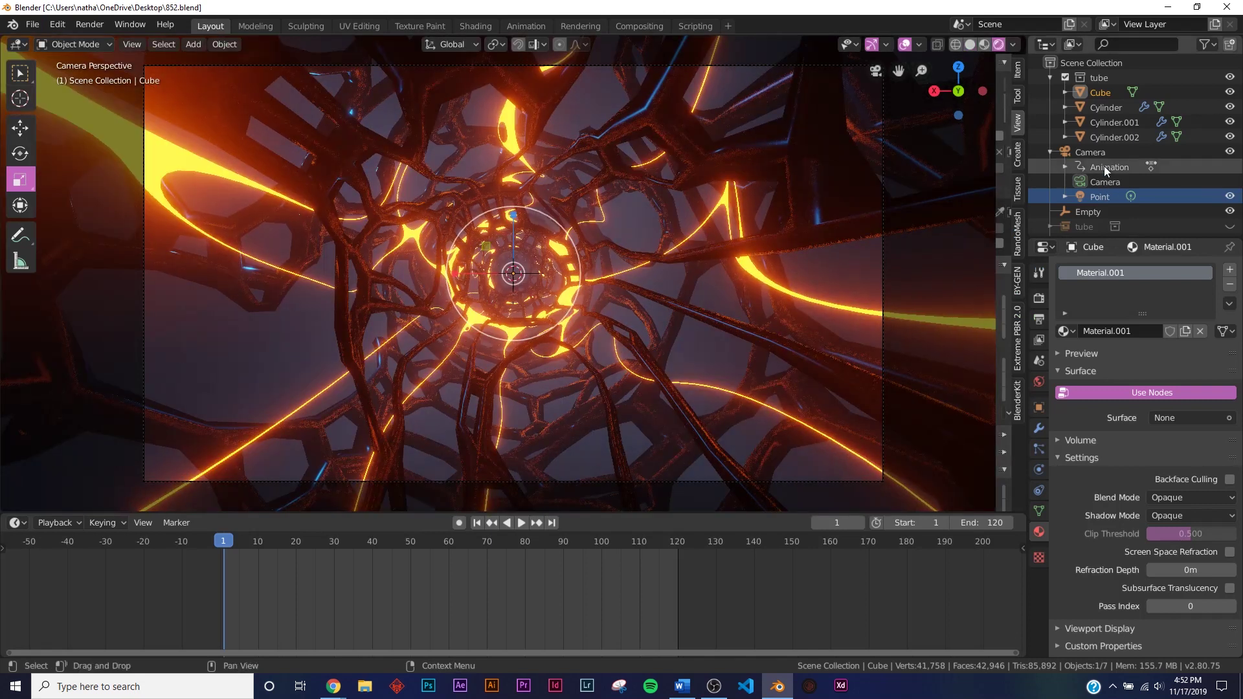
left_click(1086, 161)
left_click(1088, 155)
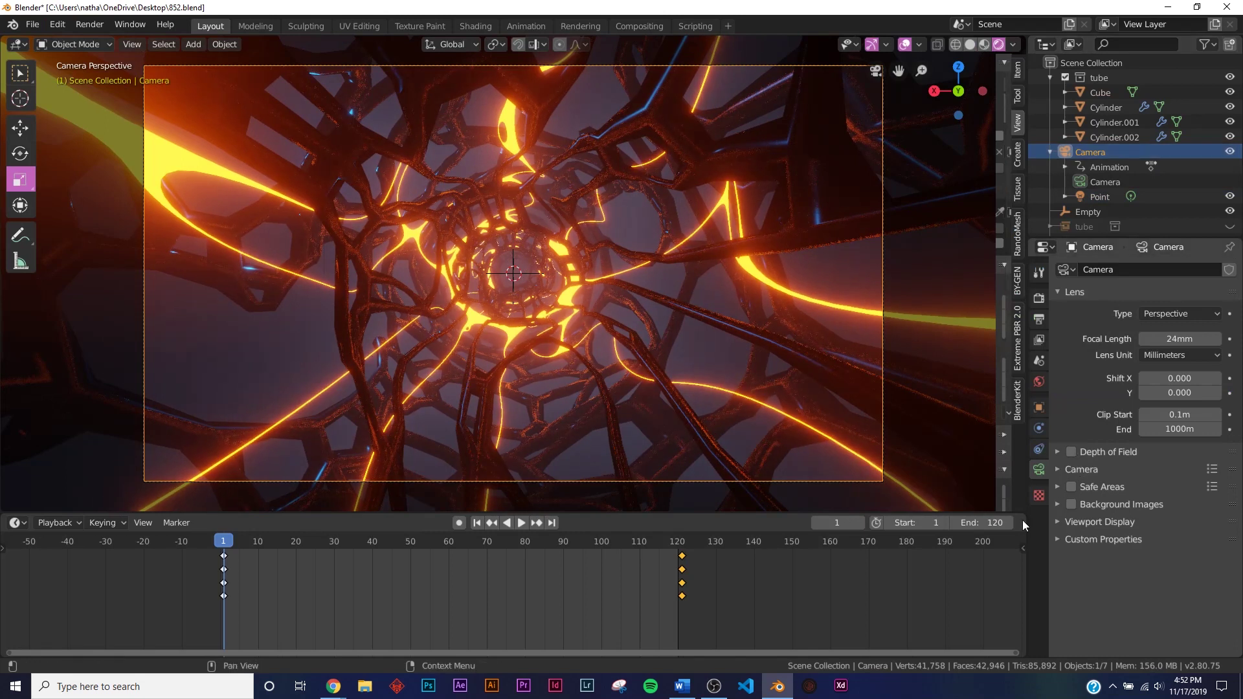
left_click(1070, 451)
- Leave the camera view in Solid shading and add a Plain Axes empty at the tunnel's 3D cursor
key("shift+z")
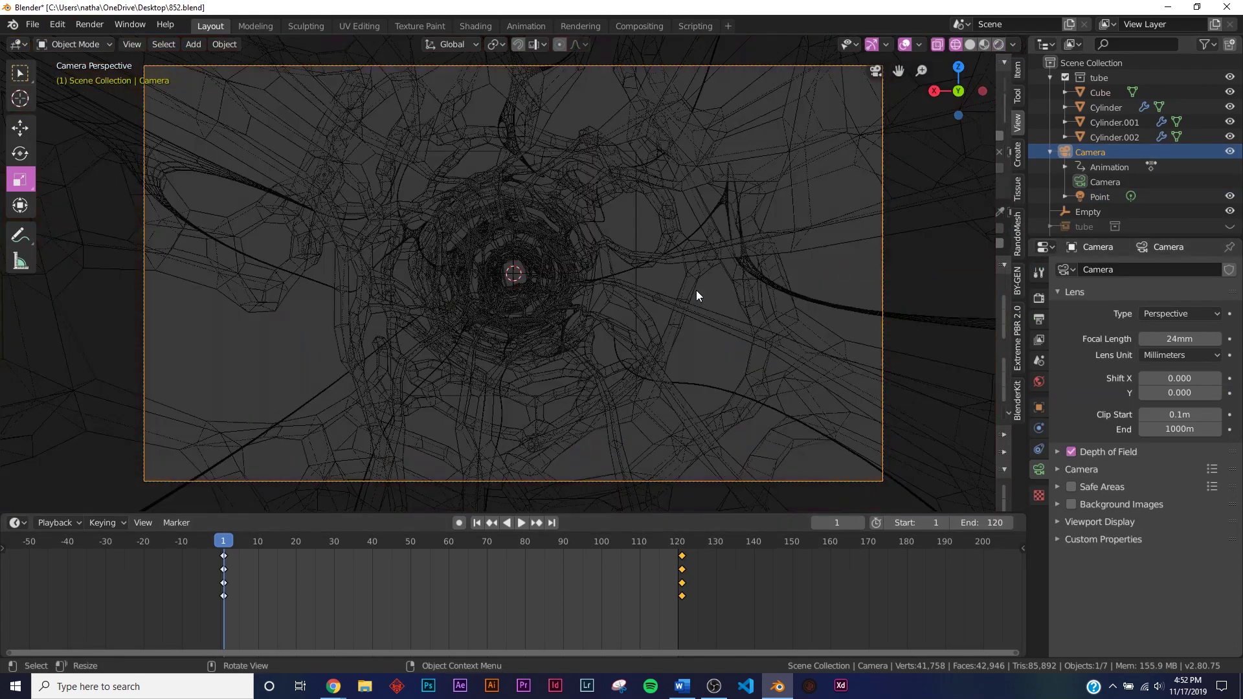
key("z")
left_click(828, 290)
mouse_move(686, 297)
middle_mouse_down()
mouse_move(465, 320)
mouse_move(821, 226)
middle_mouse_up()
scroll(468, 314, "down", 5)
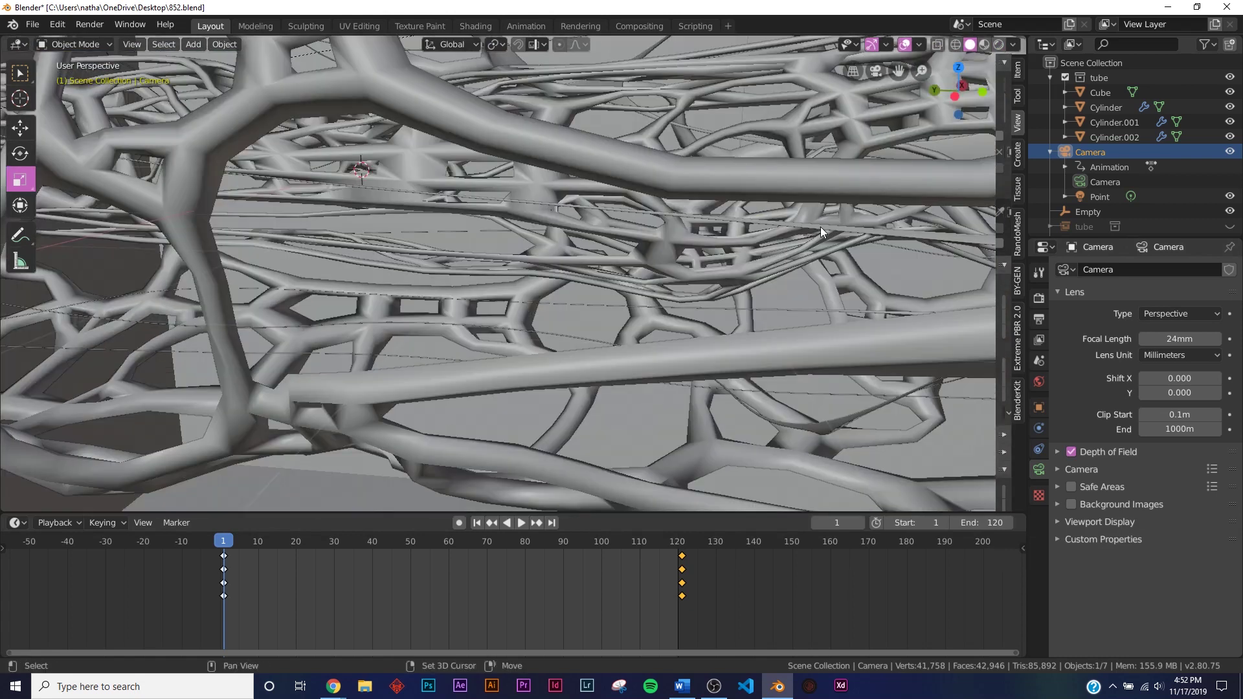
key("shift+a")
mouse_move(655, 253)
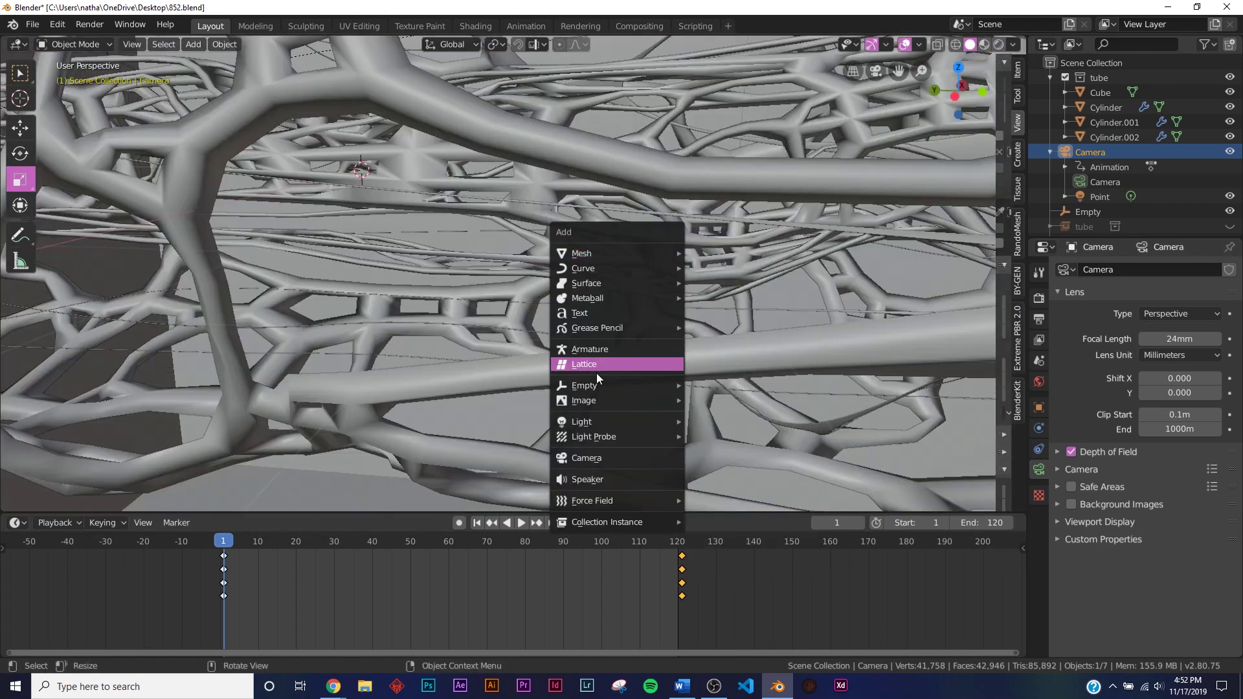
mouse_move(647, 385)
left_click(705, 384)
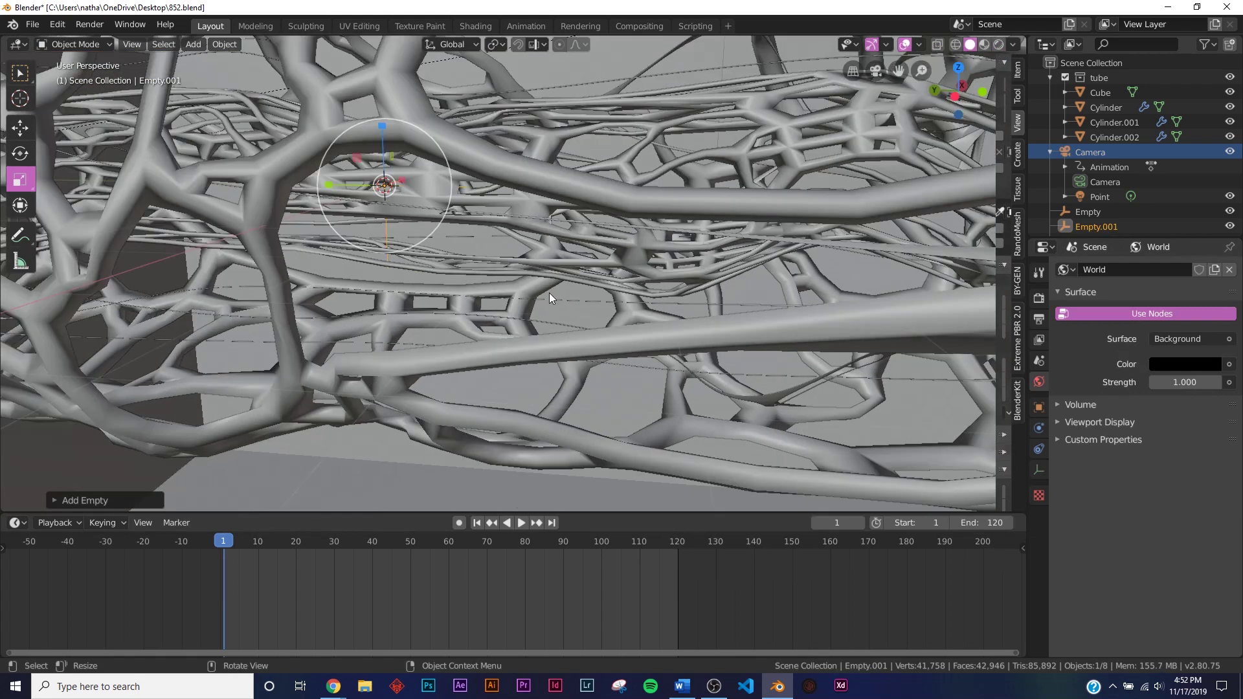
- In camera view, move the new empty along the tunnel to a Y location of 4.06 m
key("KP_0")
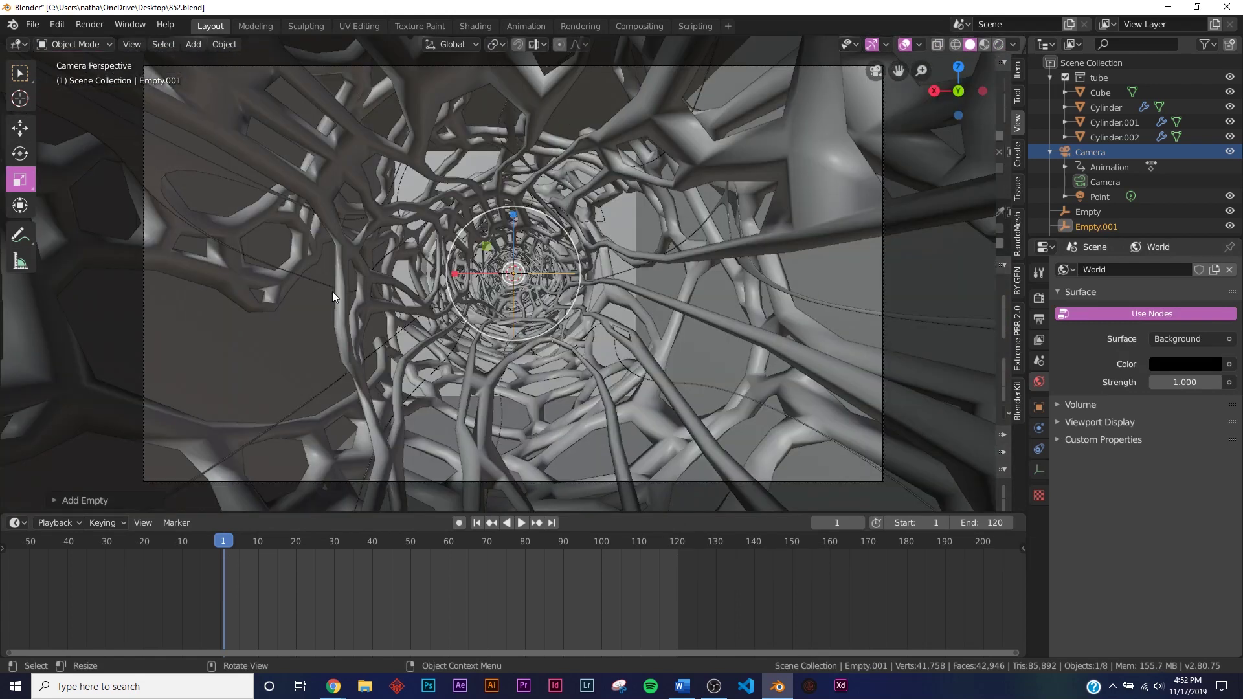
left_click(1039, 407)
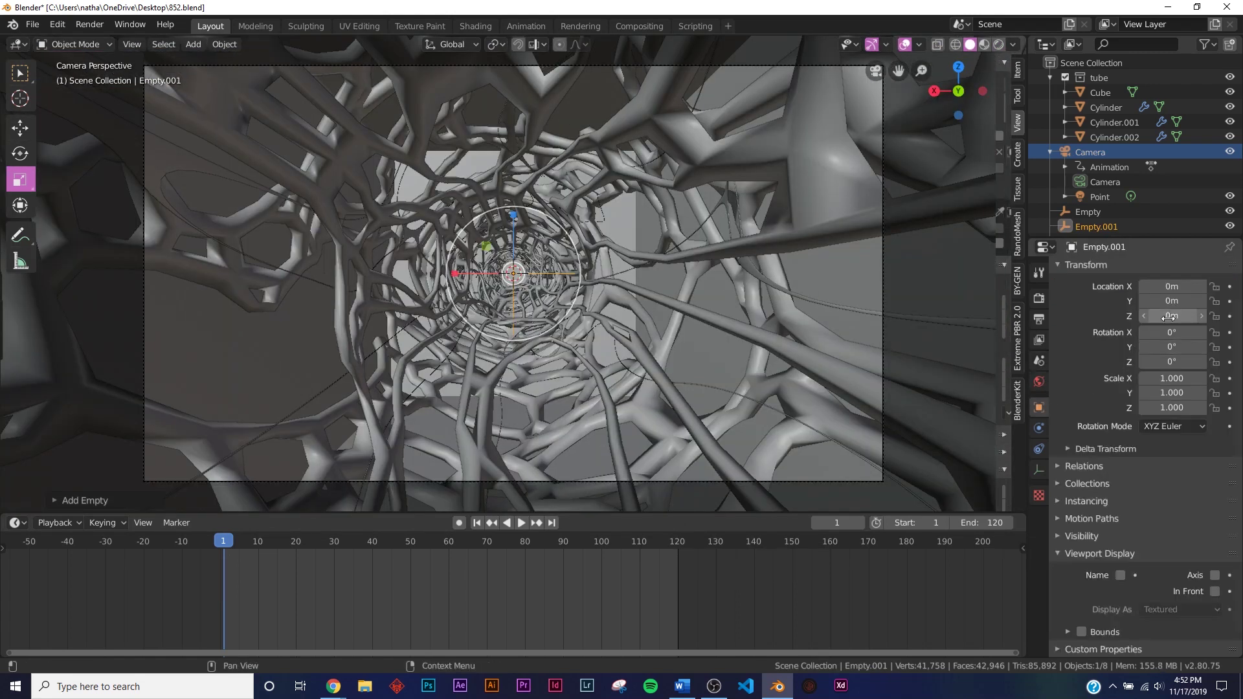
left_click_drag(1172, 301, 1205, 301)
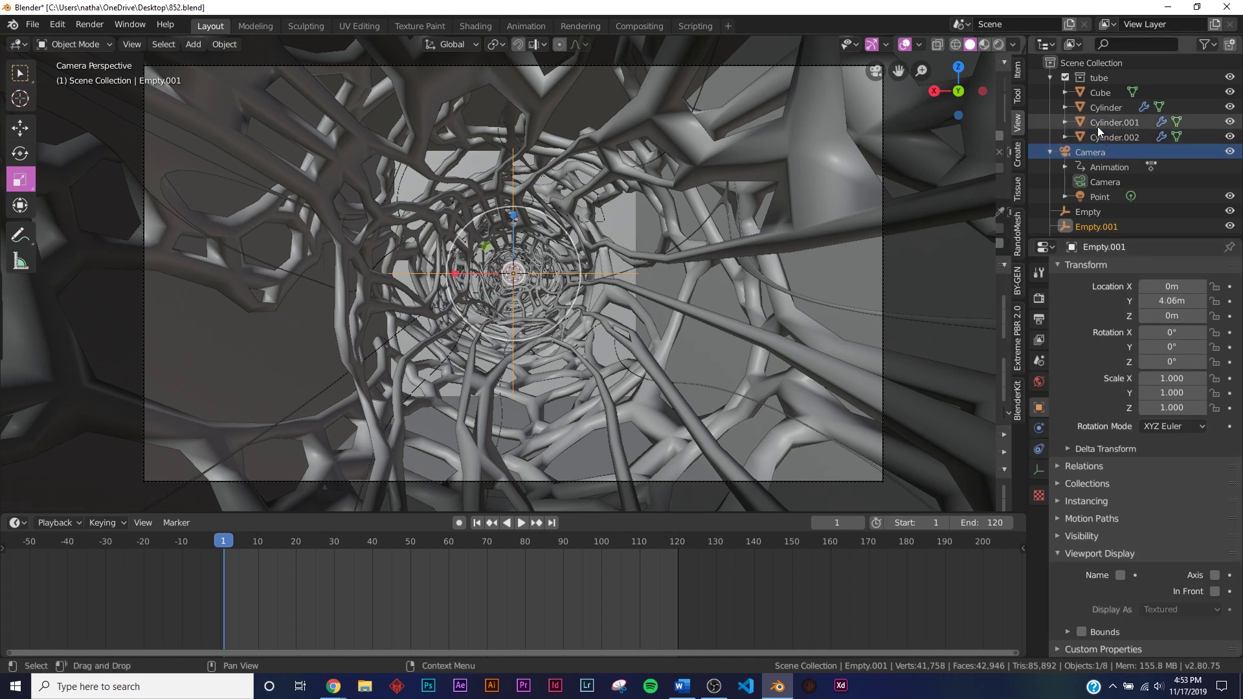
- Set the camera's depth of field to focus on Empty.001
left_click(1090, 152)
left_click(1038, 468)
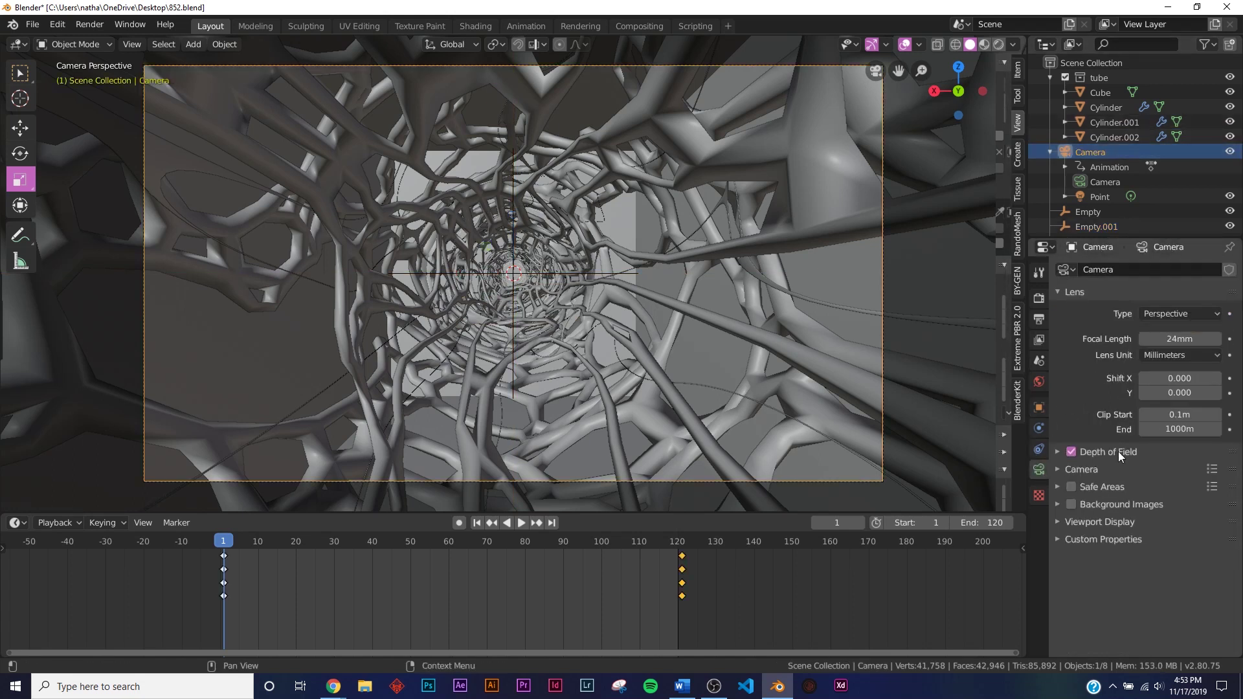
left_click(1127, 453)
left_click(1173, 474)
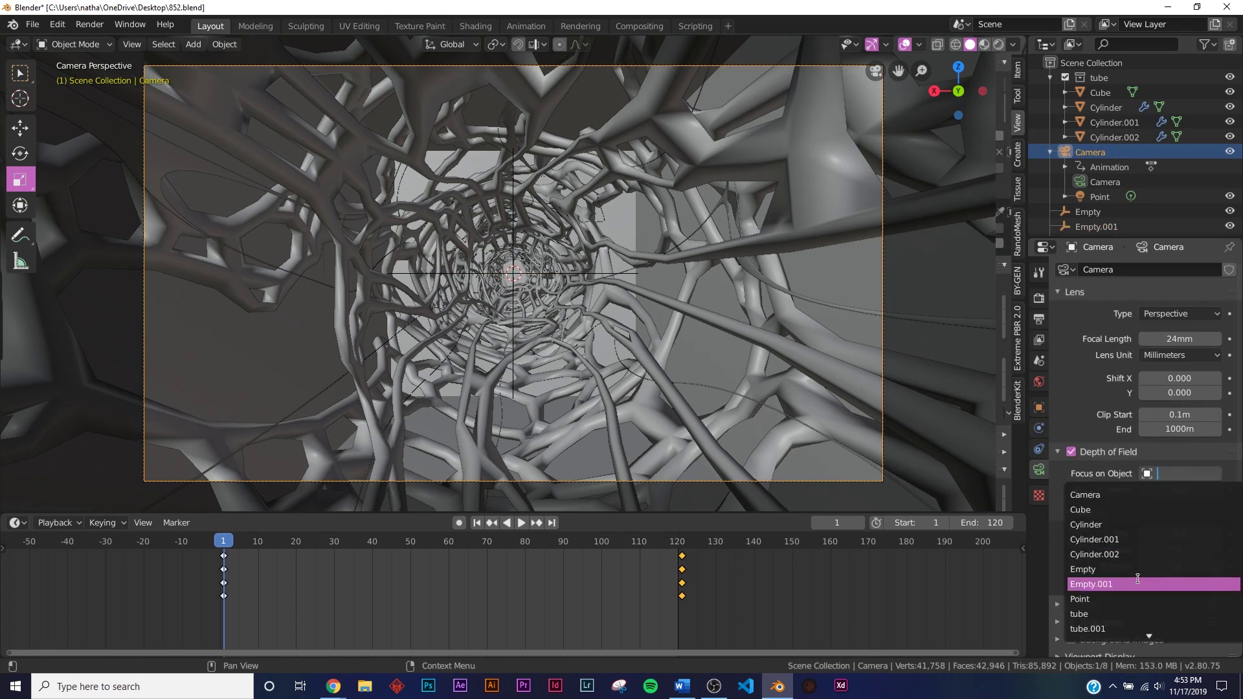
left_click(1096, 585)
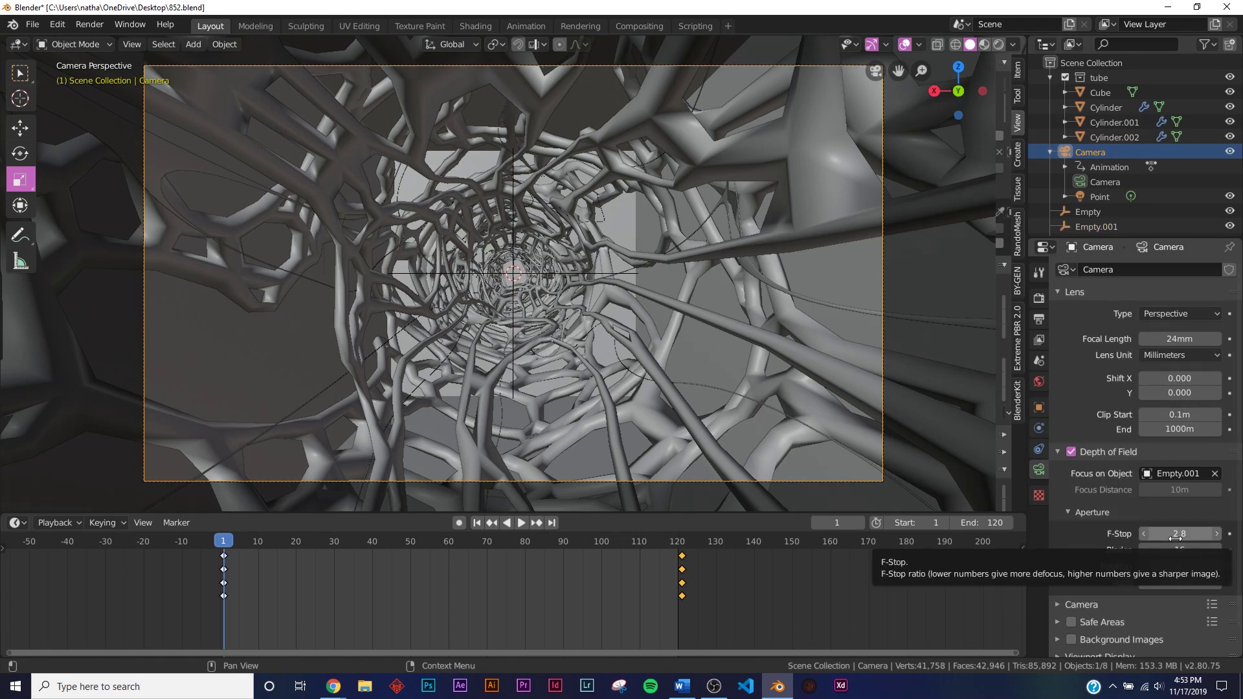
- Set the camera's F-Stop to 1.3 and preview the blur in Rendered shading
left_click(1174, 534)
type("1.3")
key("Return")
key("z")
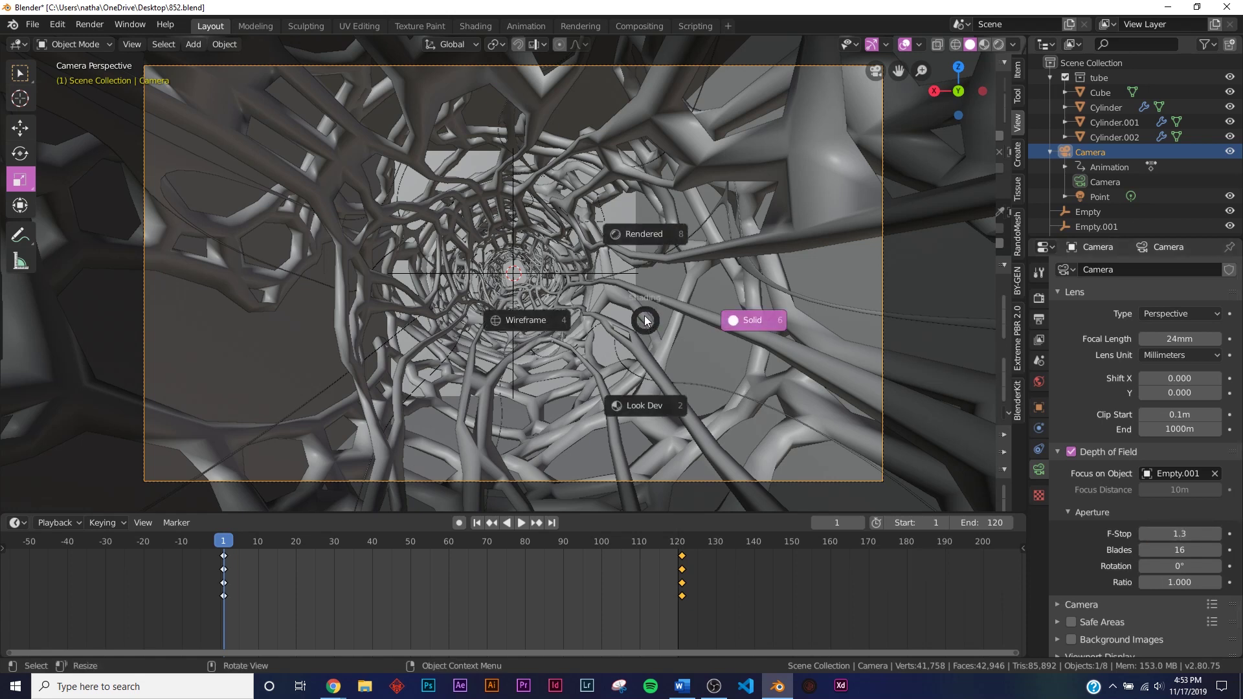
key("8")
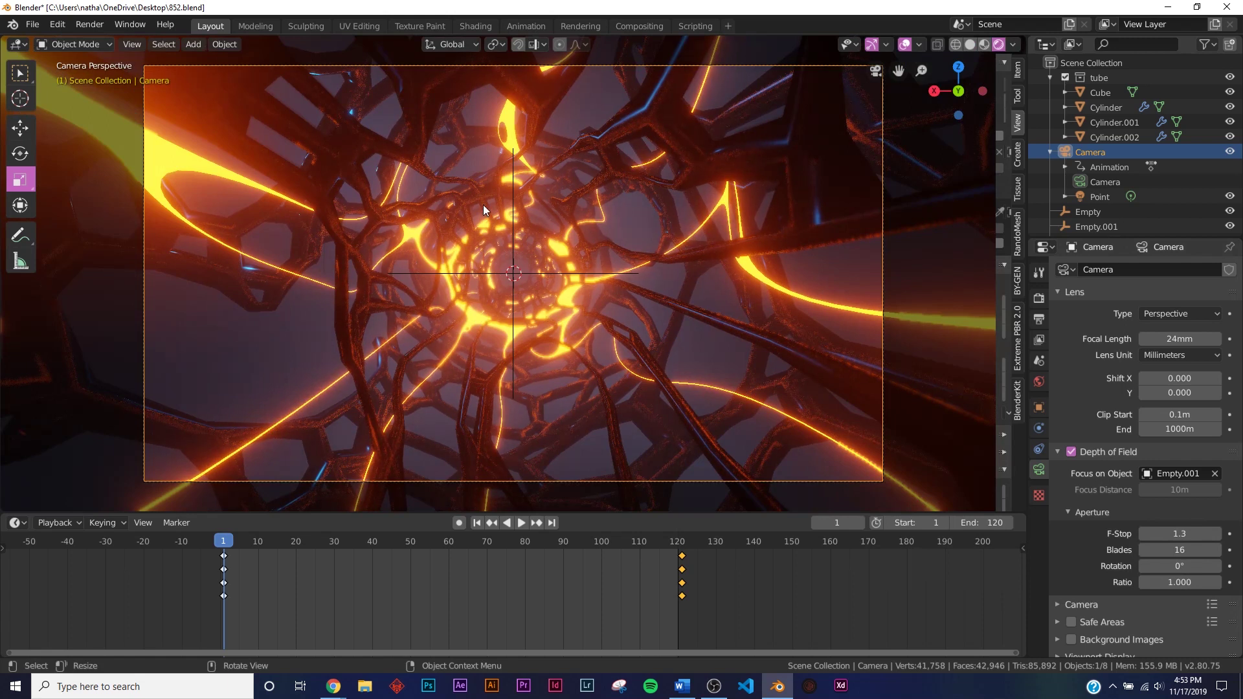
scroll(531, 293, "up", 1)
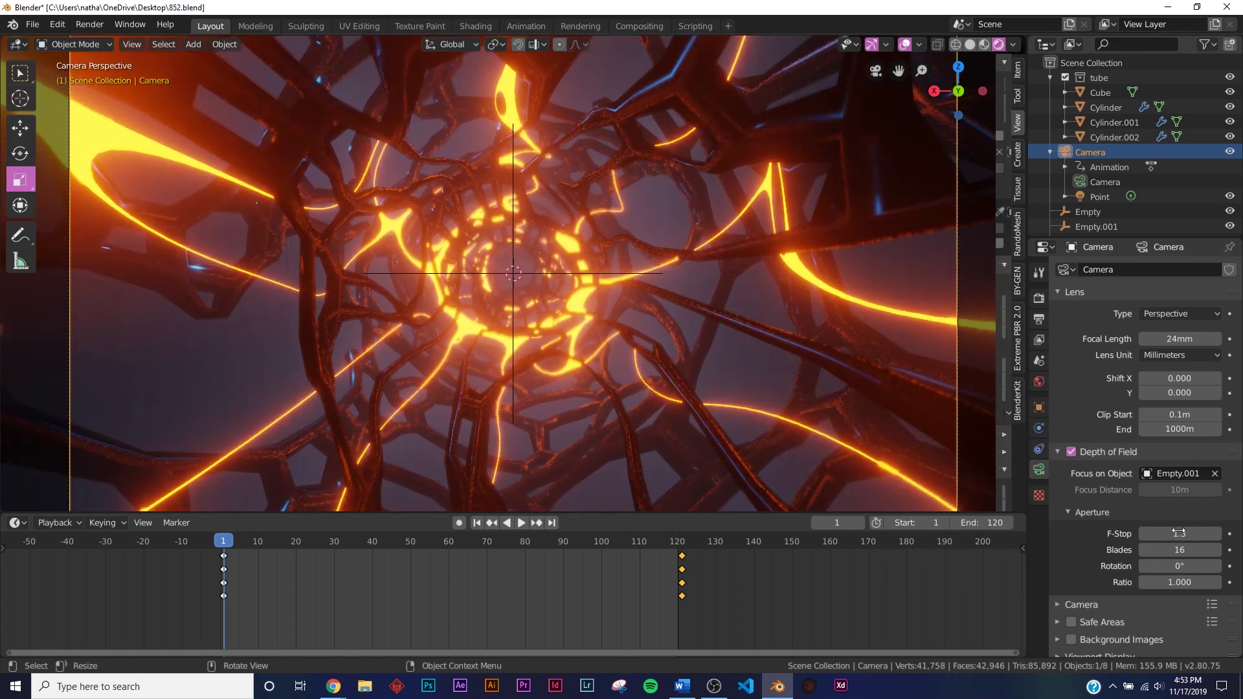
- Set the camera's F-Stop to 0.5 and check the blur deep in the tunnel
left_click(1178, 533)
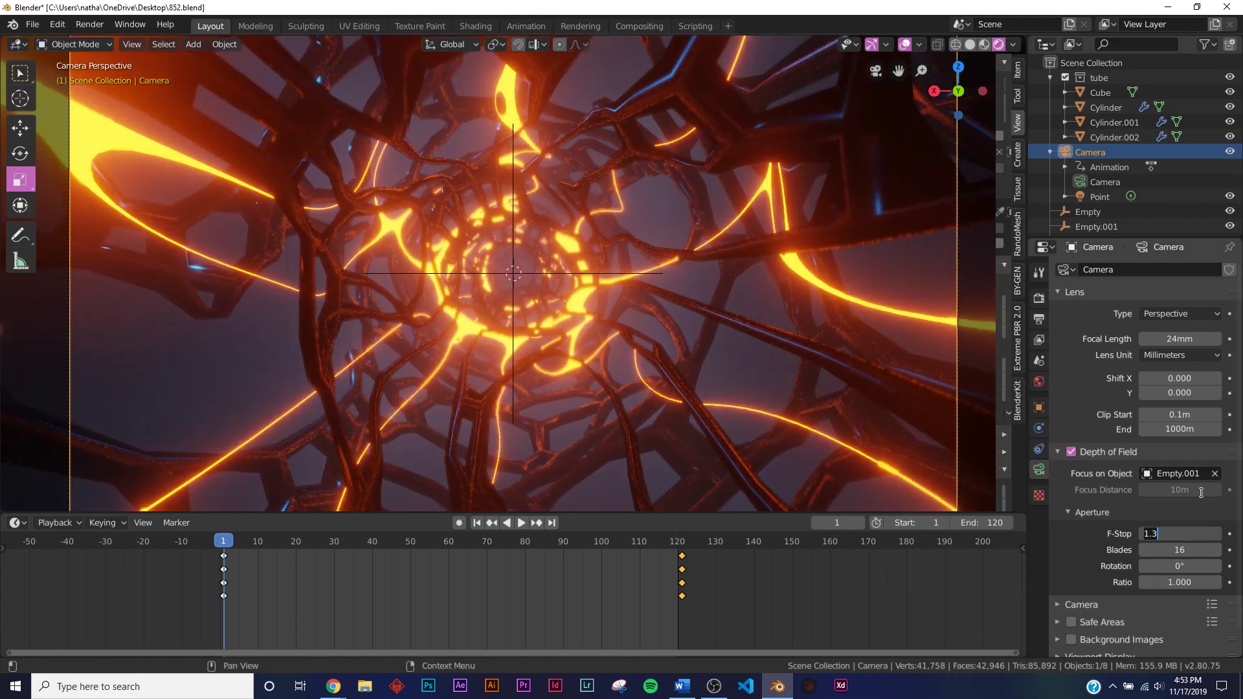
type("0.5")
key("Return")
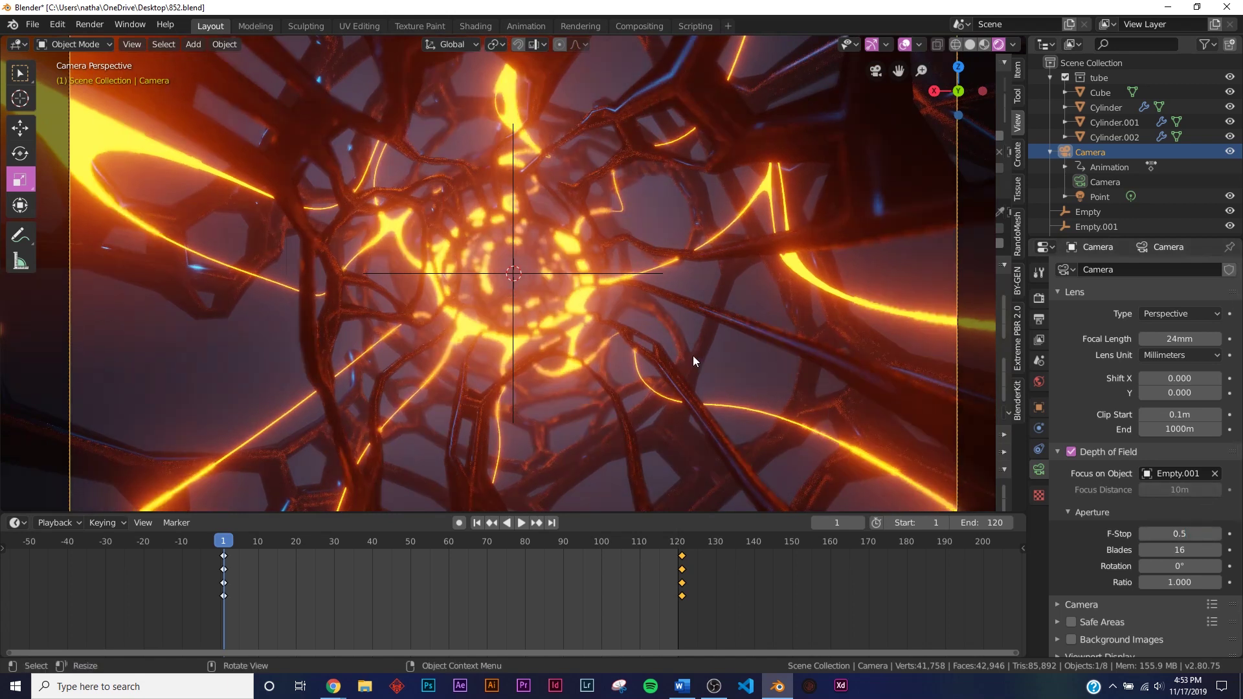
scroll(693, 356, "down", 1)
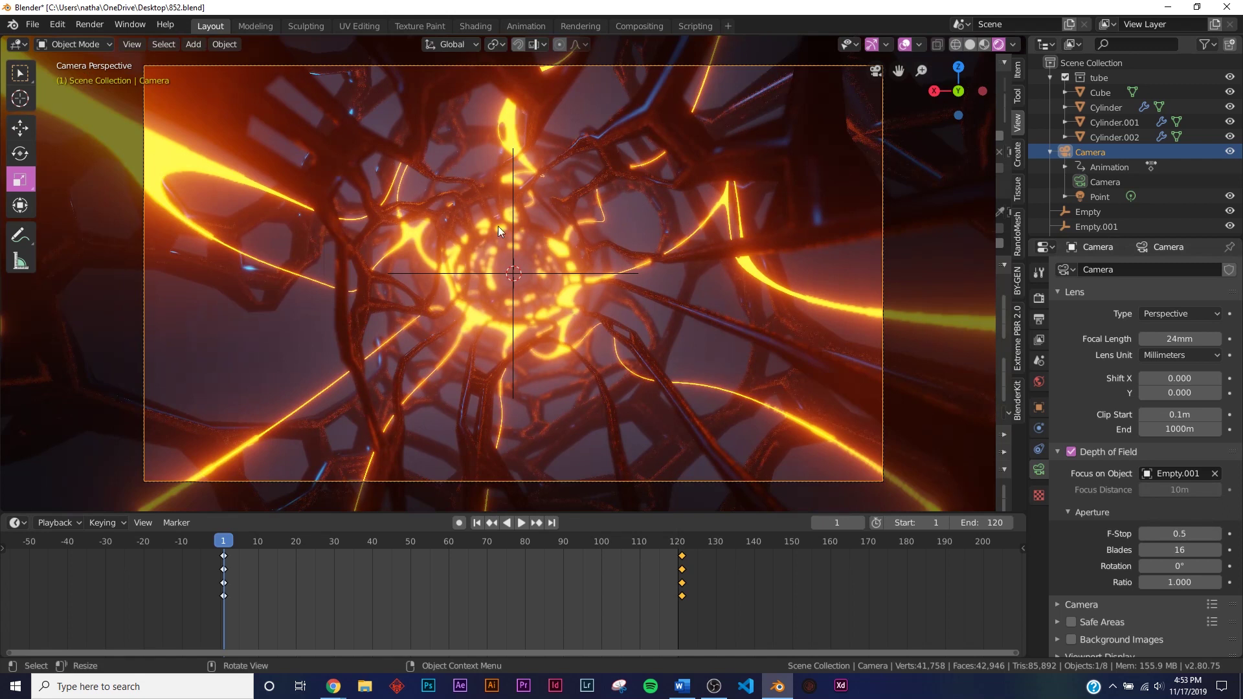
scroll(498, 226, "up", 1)
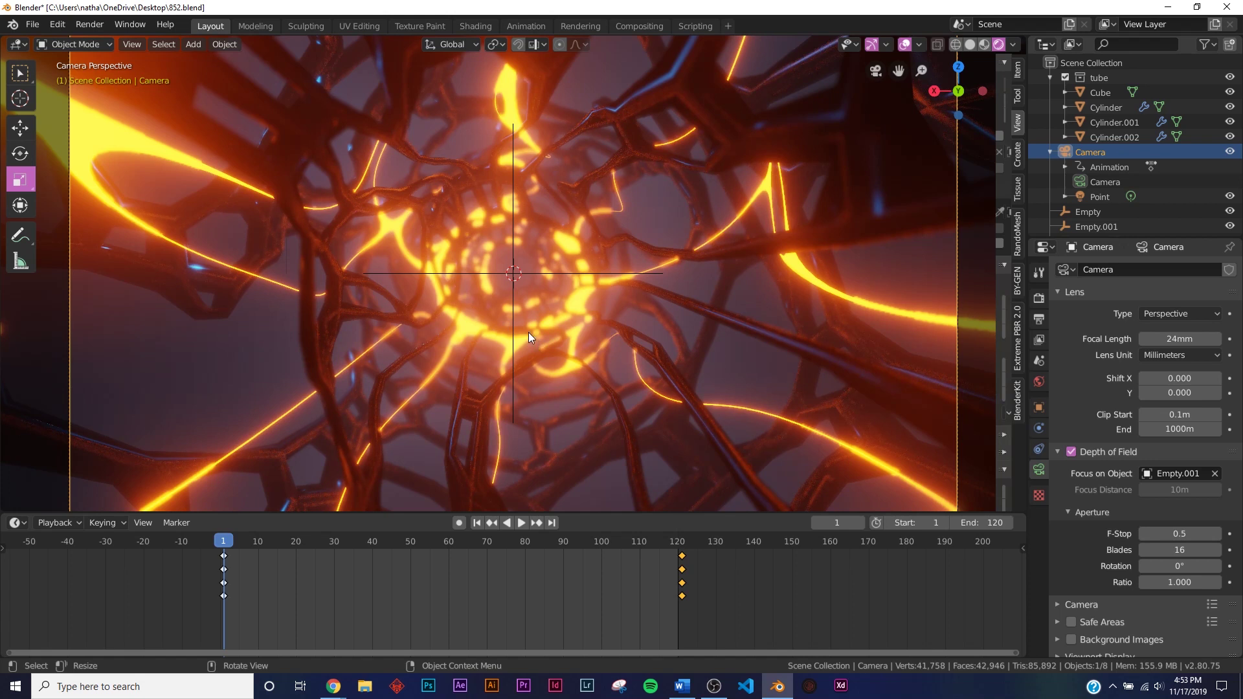
- Render frame 1 with the camera's F-Stop at 0.8, close the render and return to Rendered shading
key("z")
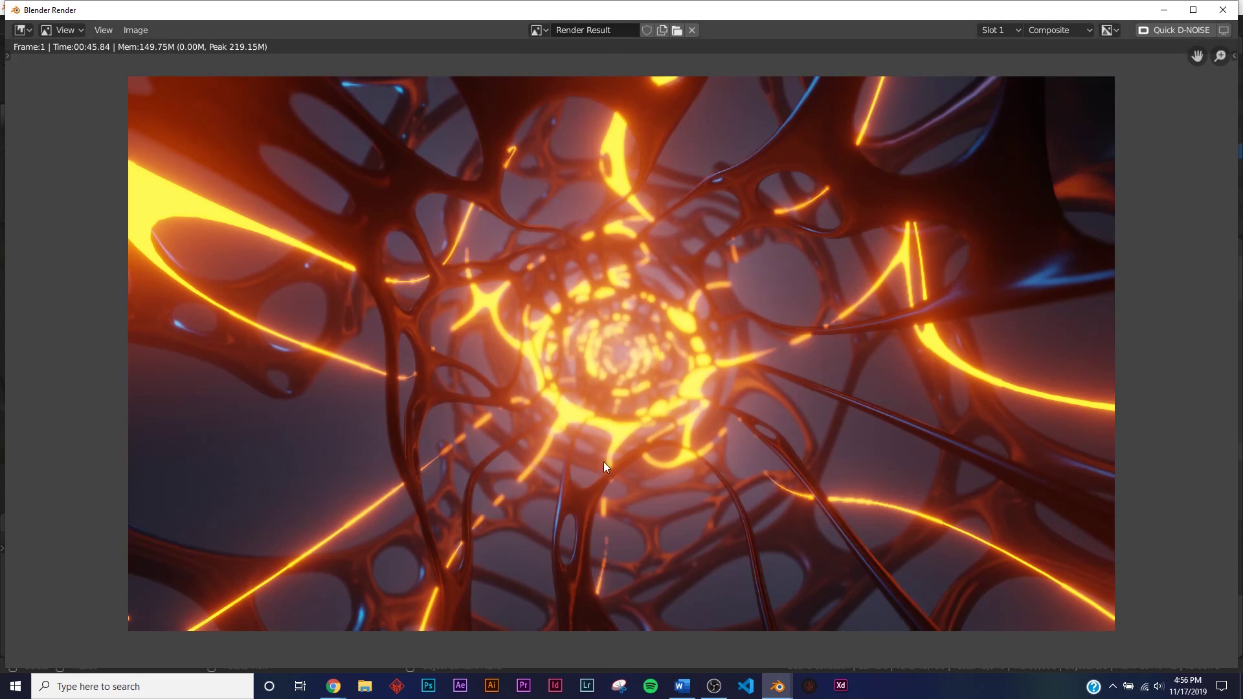
left_click(1222, 10)
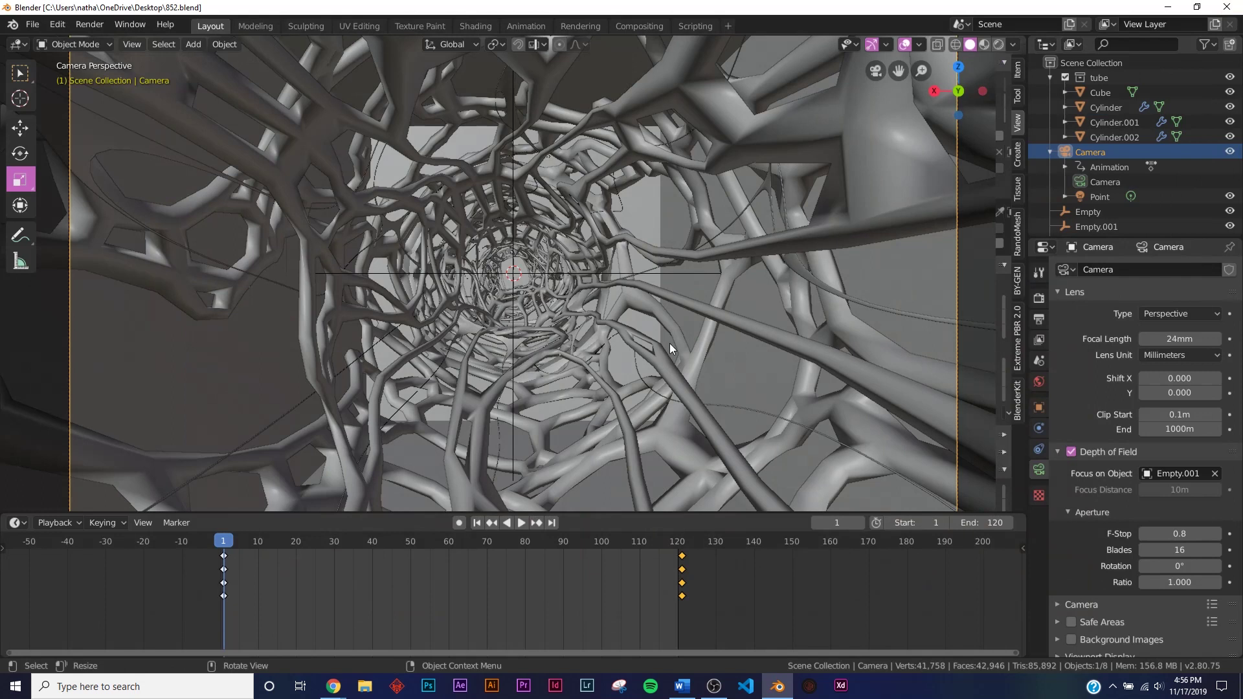
key("z")
key("8")
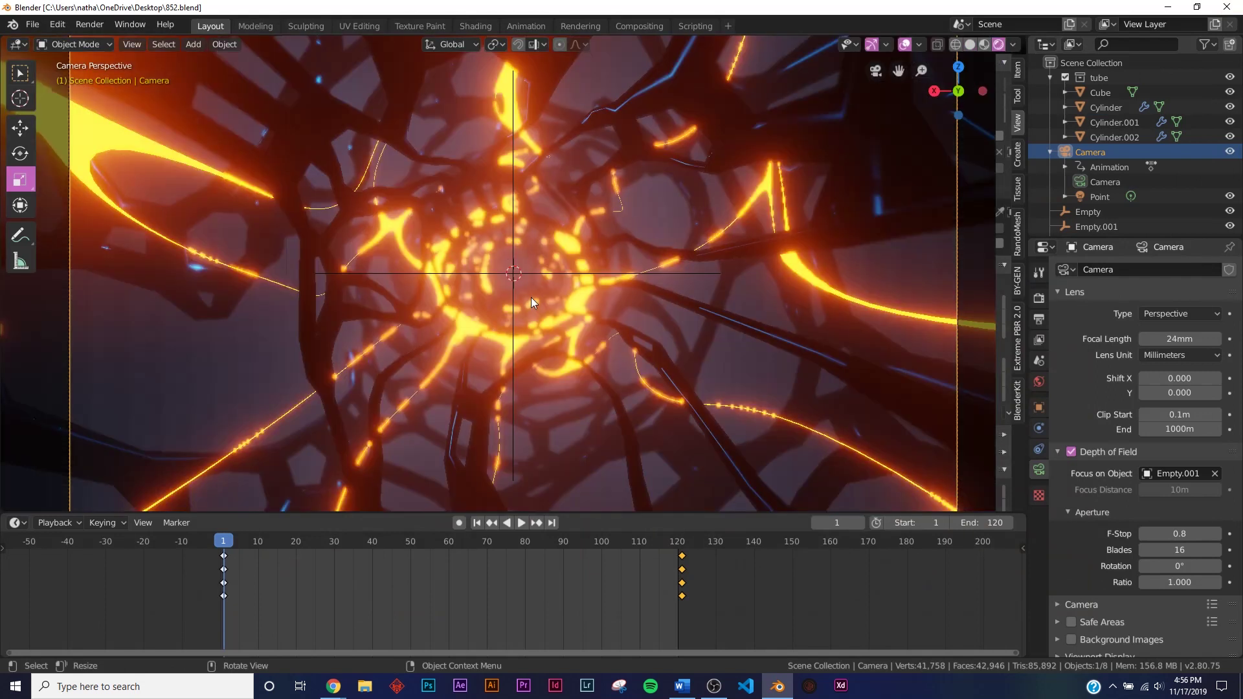
- Add a point light at the tunnel's centre and set its color to blue with hue 0.573 and saturation 1
key("shift+a")
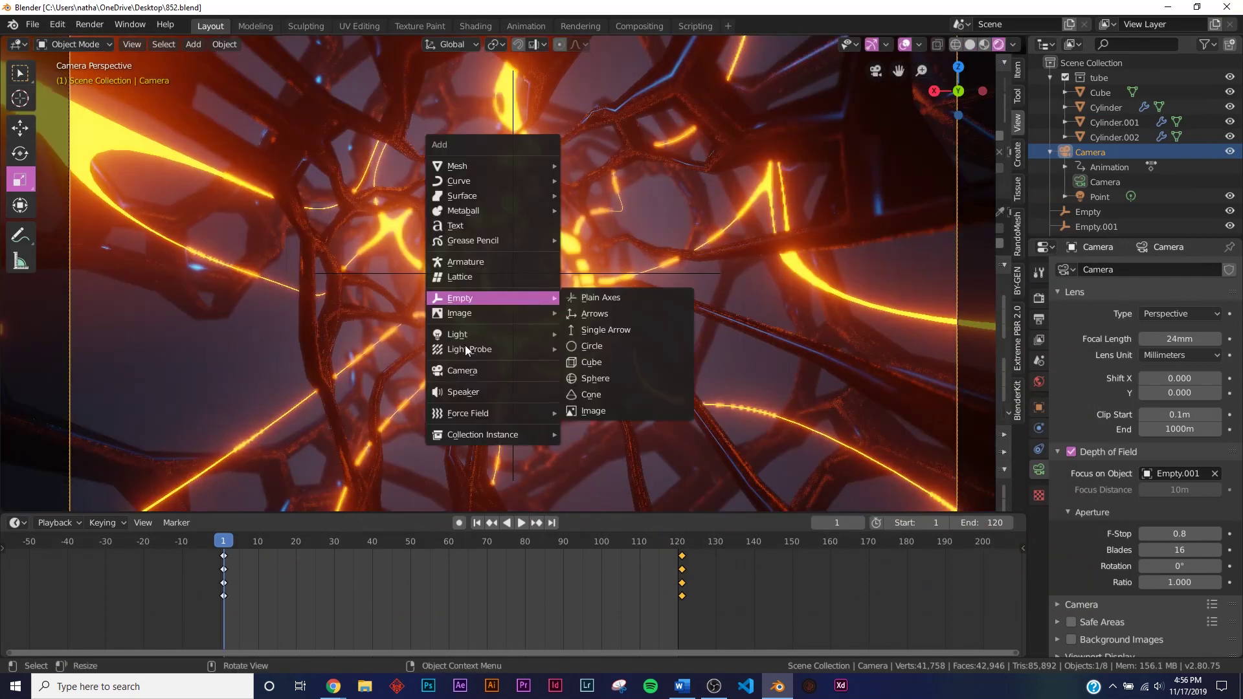
mouse_move(463, 336)
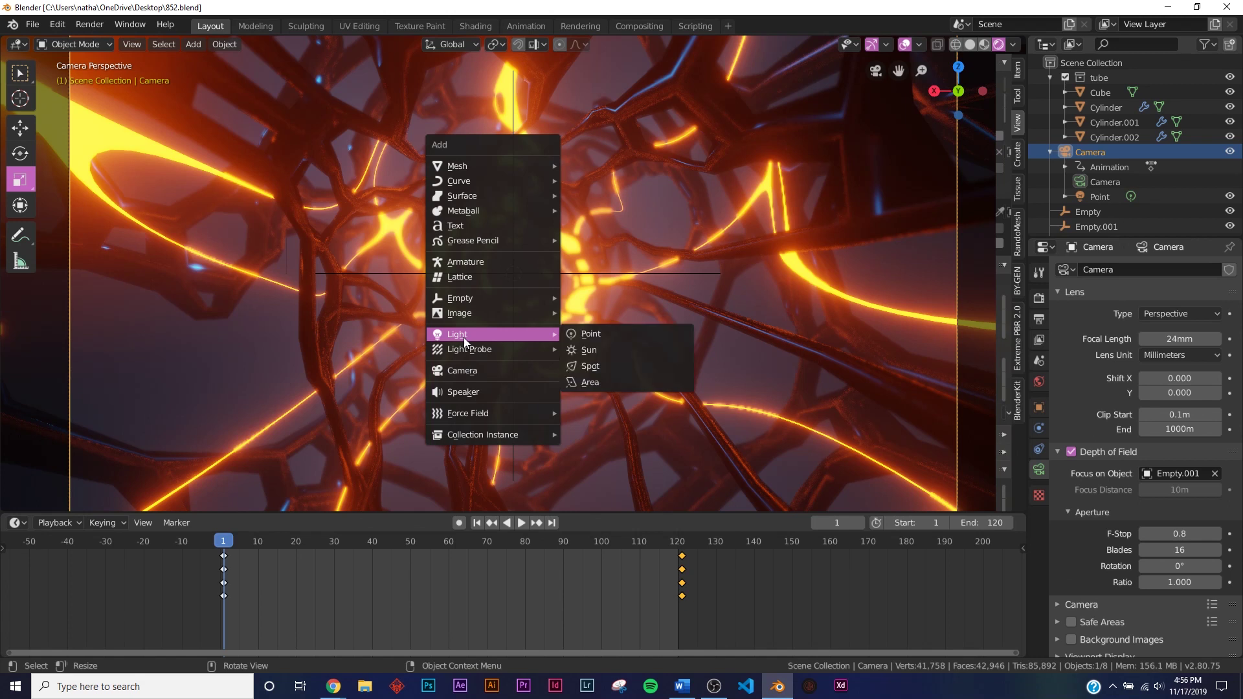
left_click(578, 334)
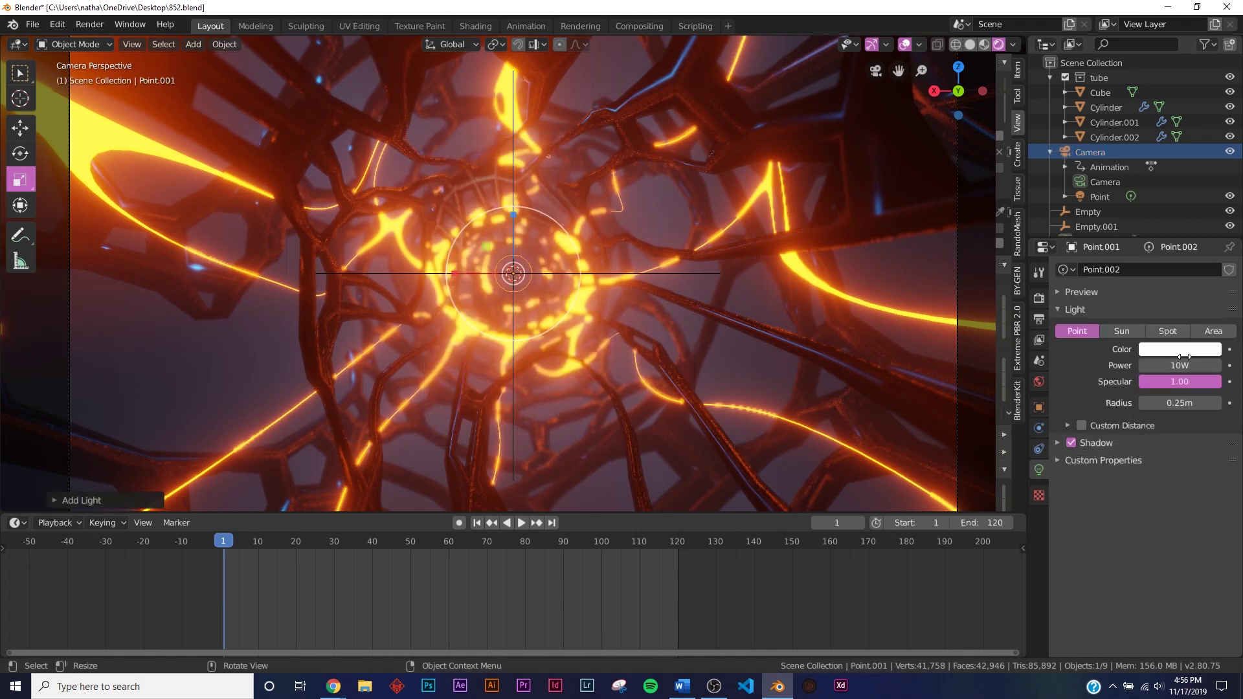
left_click(1180, 349)
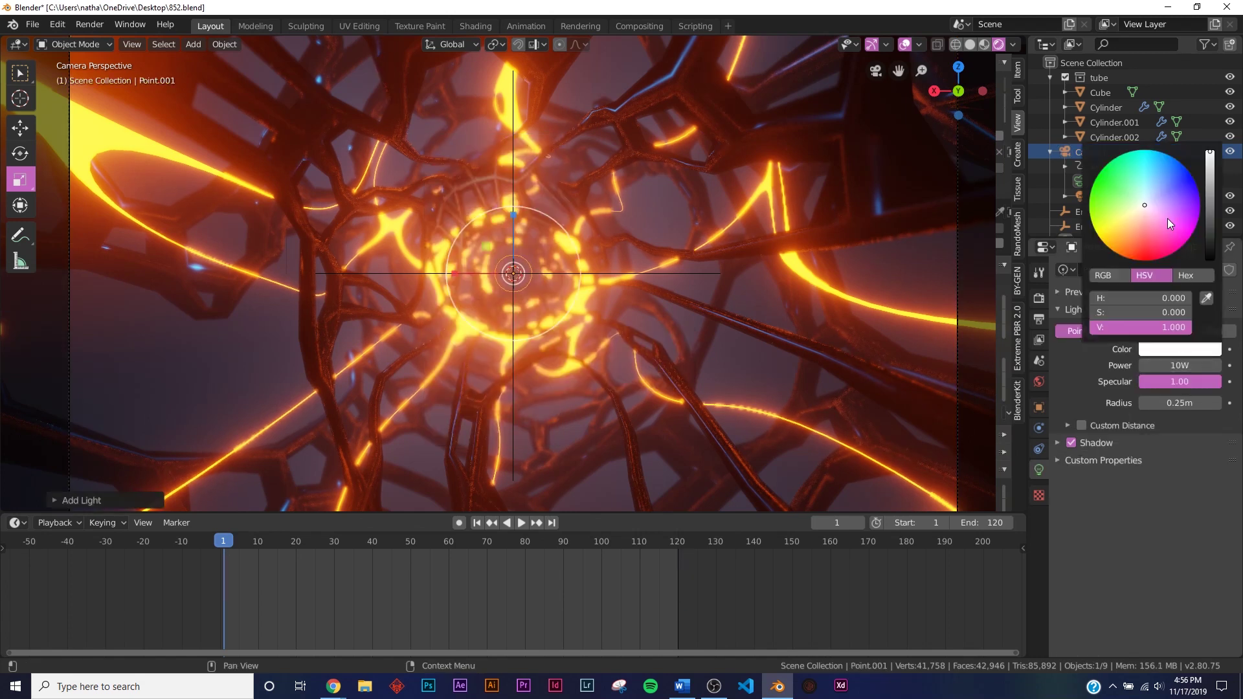
left_click(1169, 156)
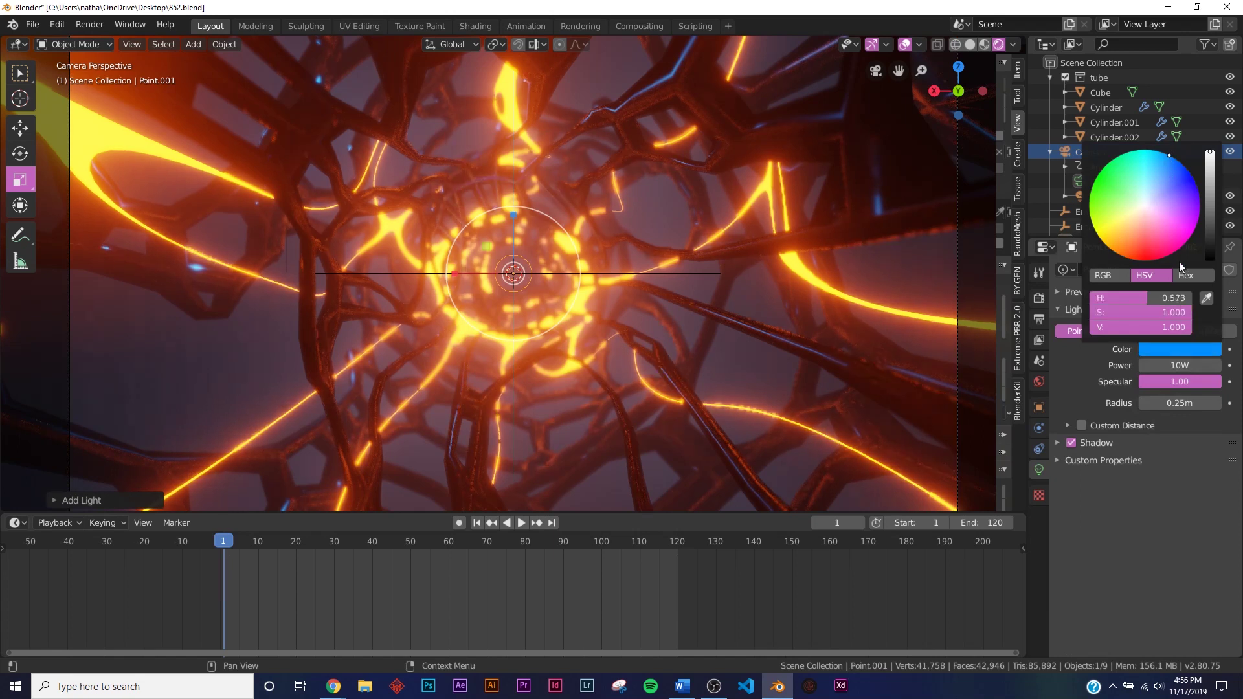
- Try the new blue point light at 400 W and settle its power at 200 W
left_click(1176, 365)
type("400")
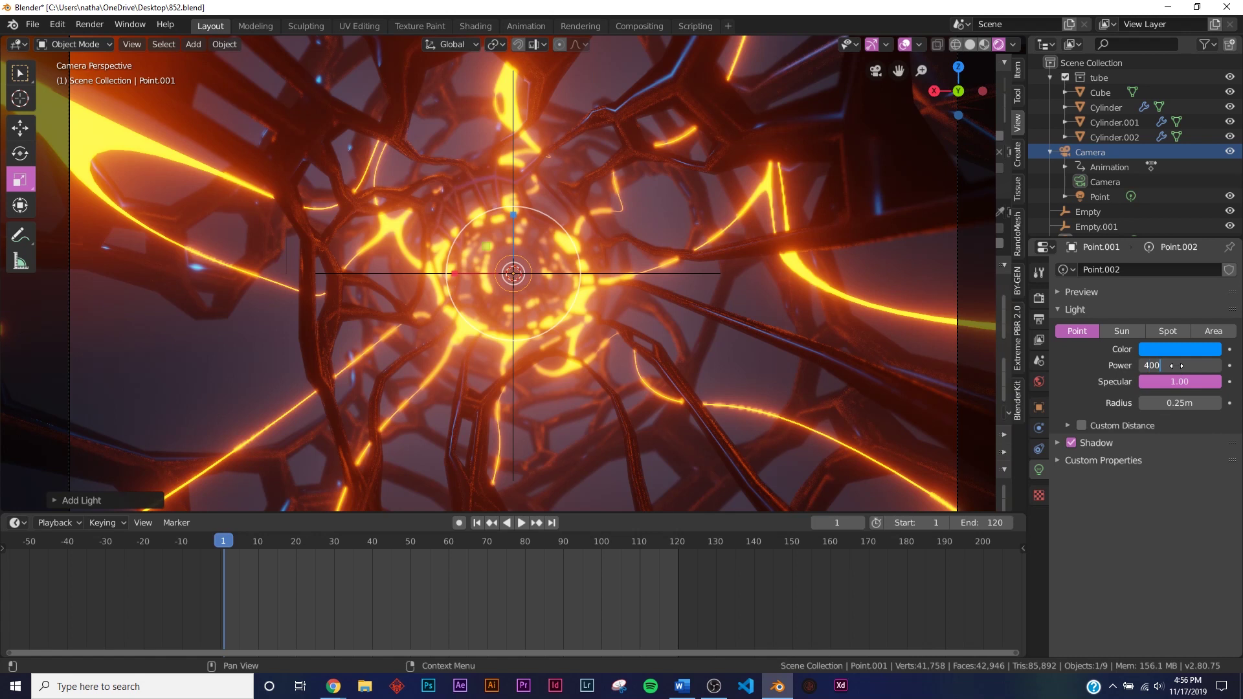
key("Return")
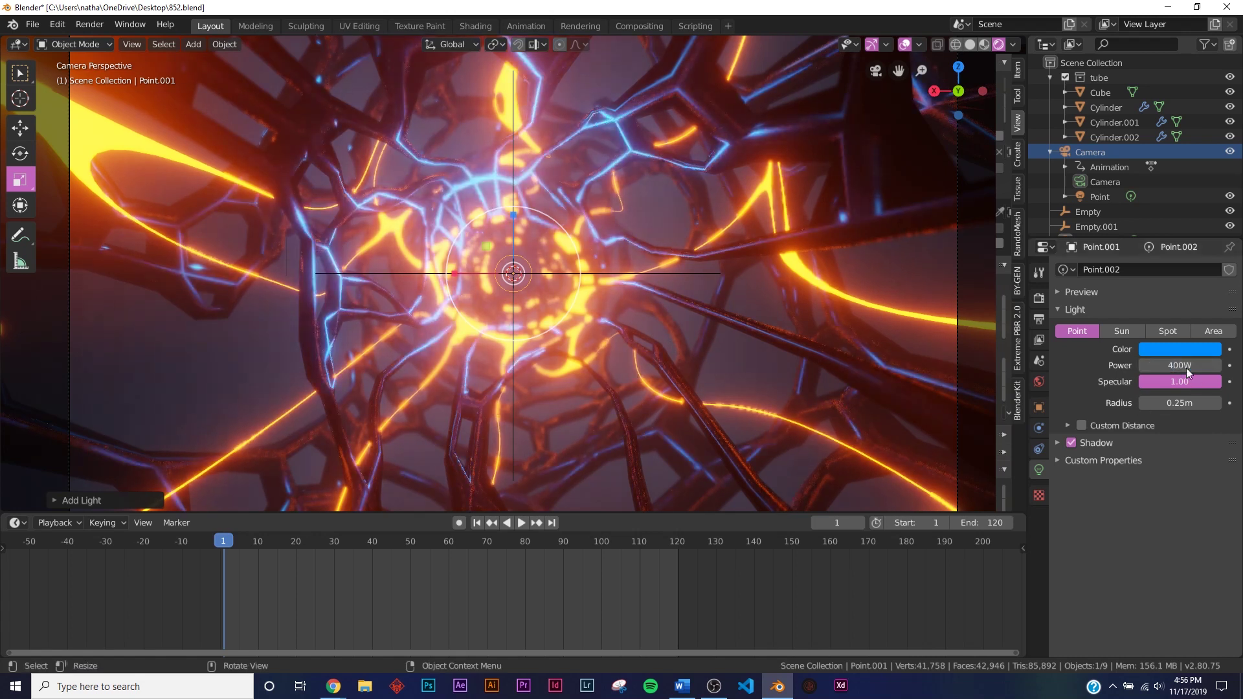
left_click(1184, 366)
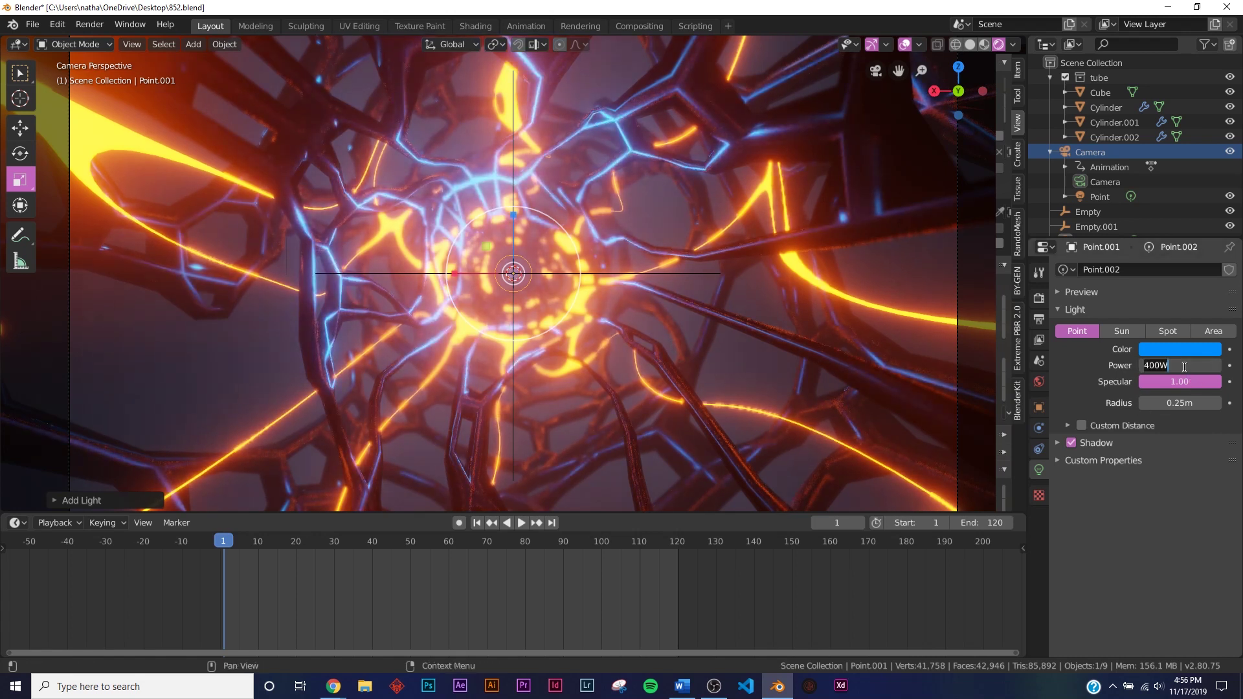
type("200")
key("Return")
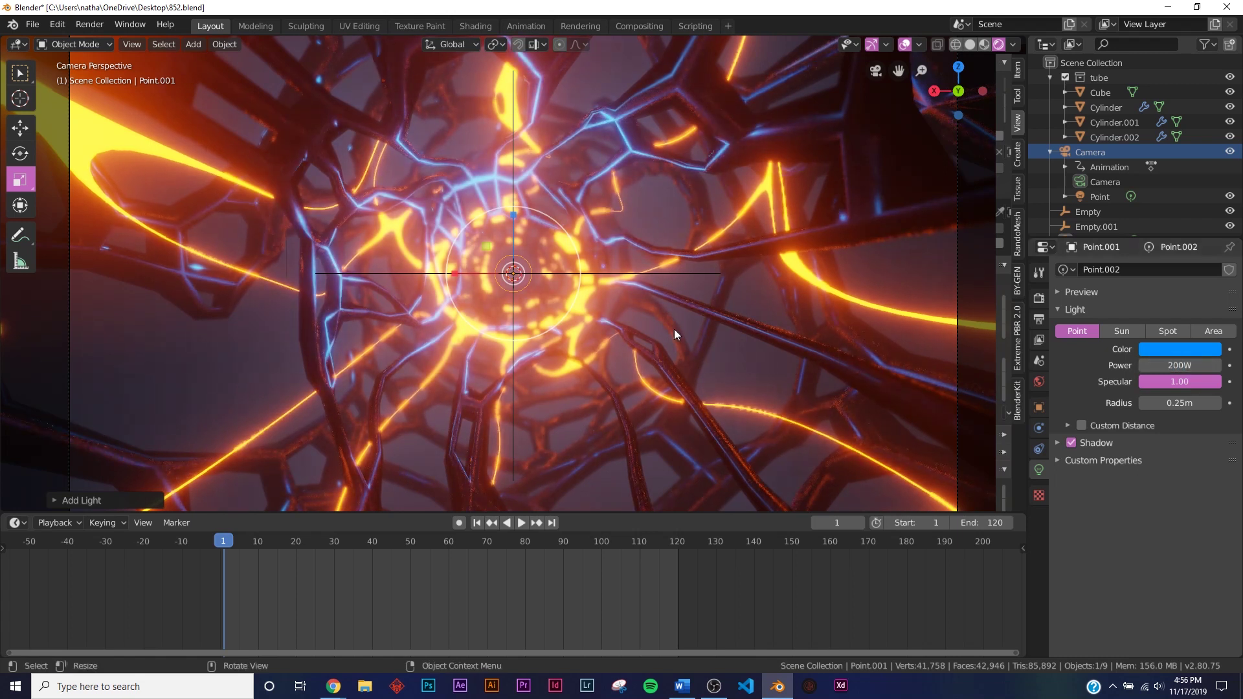
- Switch to the Instagram post in Chrome to view the reference tunnel clip, and return to Rendered shading in Blender
key("z")
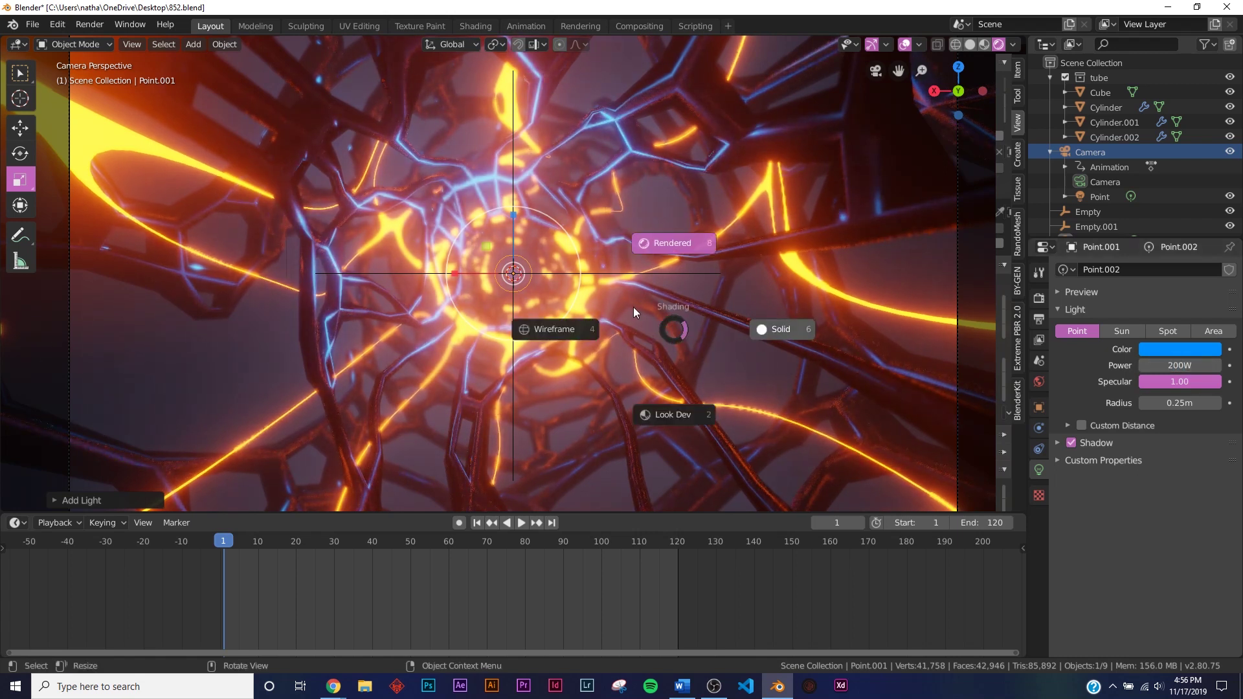
mouse_move(333, 686)
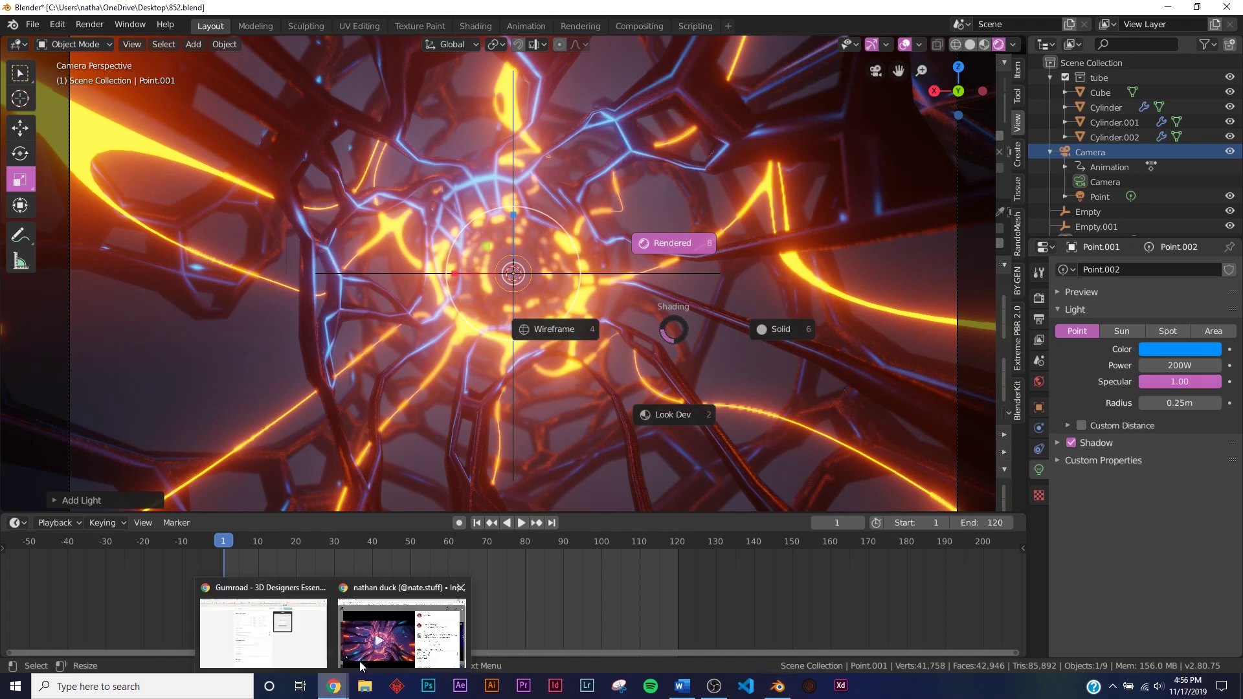
left_click(398, 605)
left_click(392, 392)
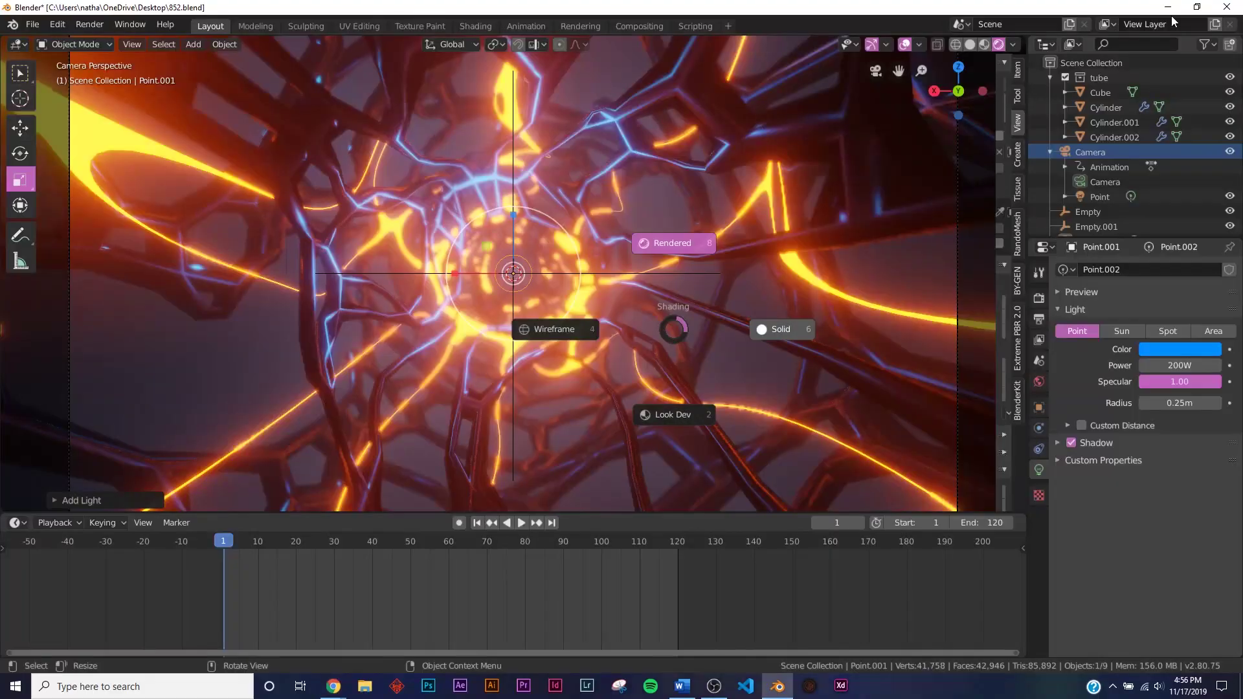
left_click(772, 329)
key("z")
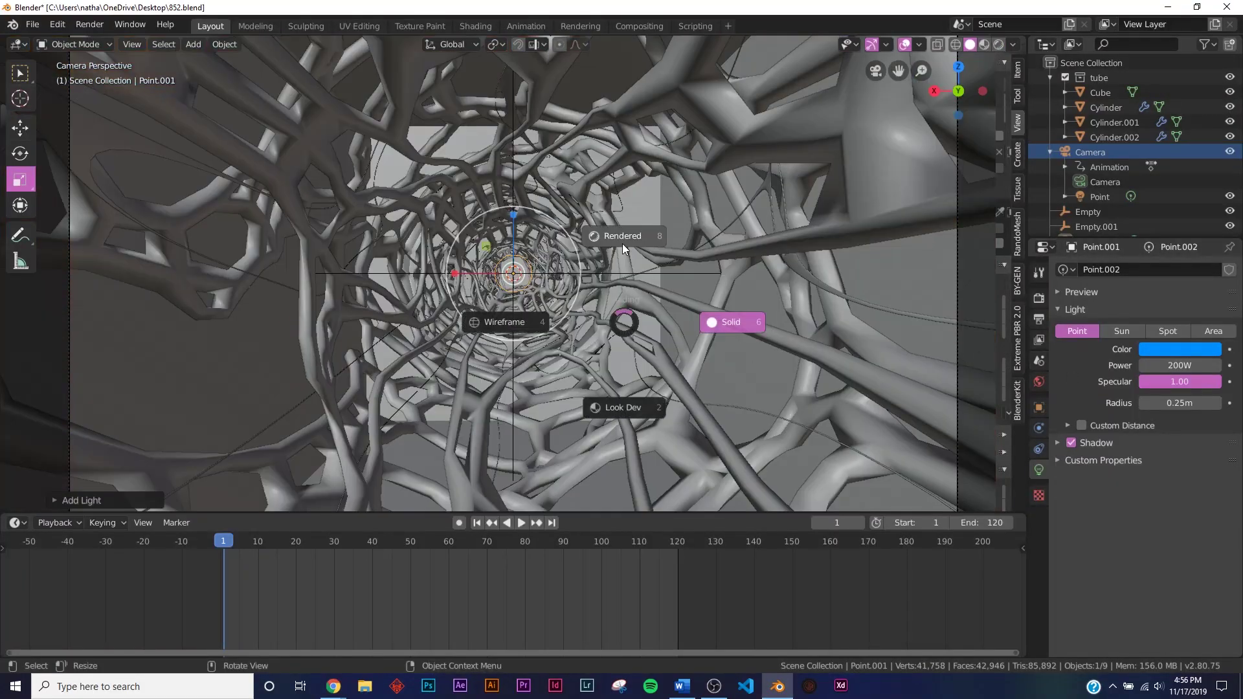
key("8")
- Set the scene's Color Management Look to Very High Contrast
left_click(1038, 298)
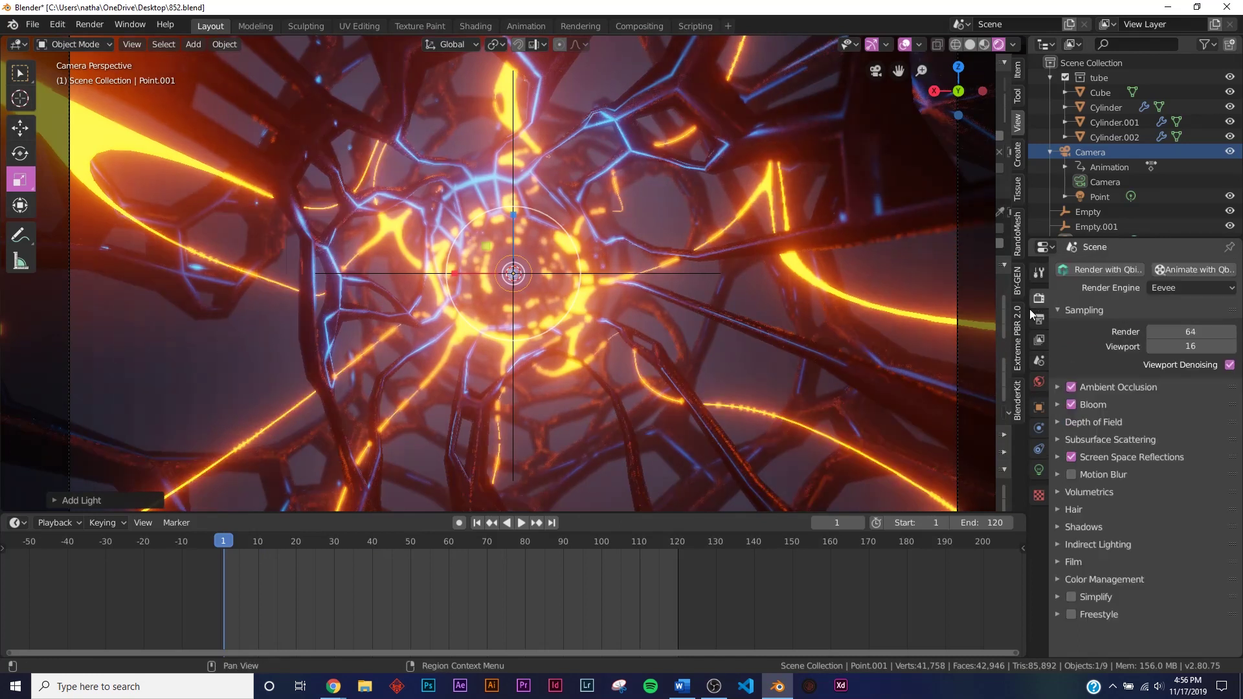
left_click(1103, 545)
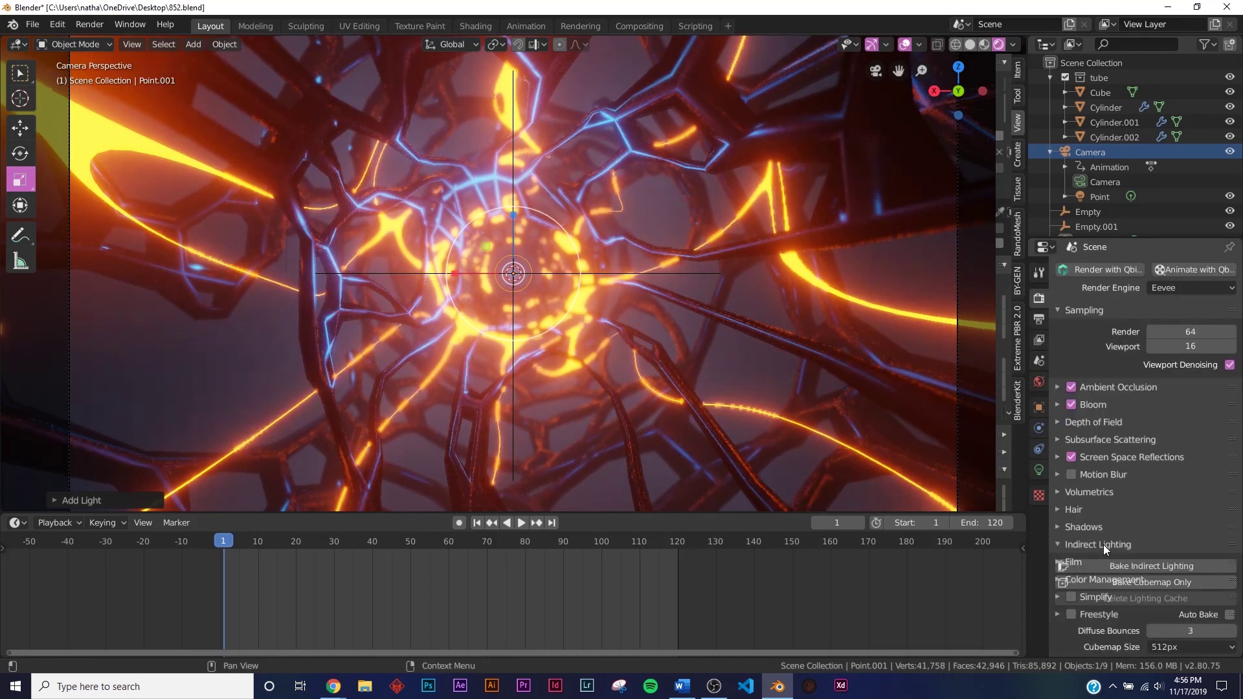
left_click(1103, 545)
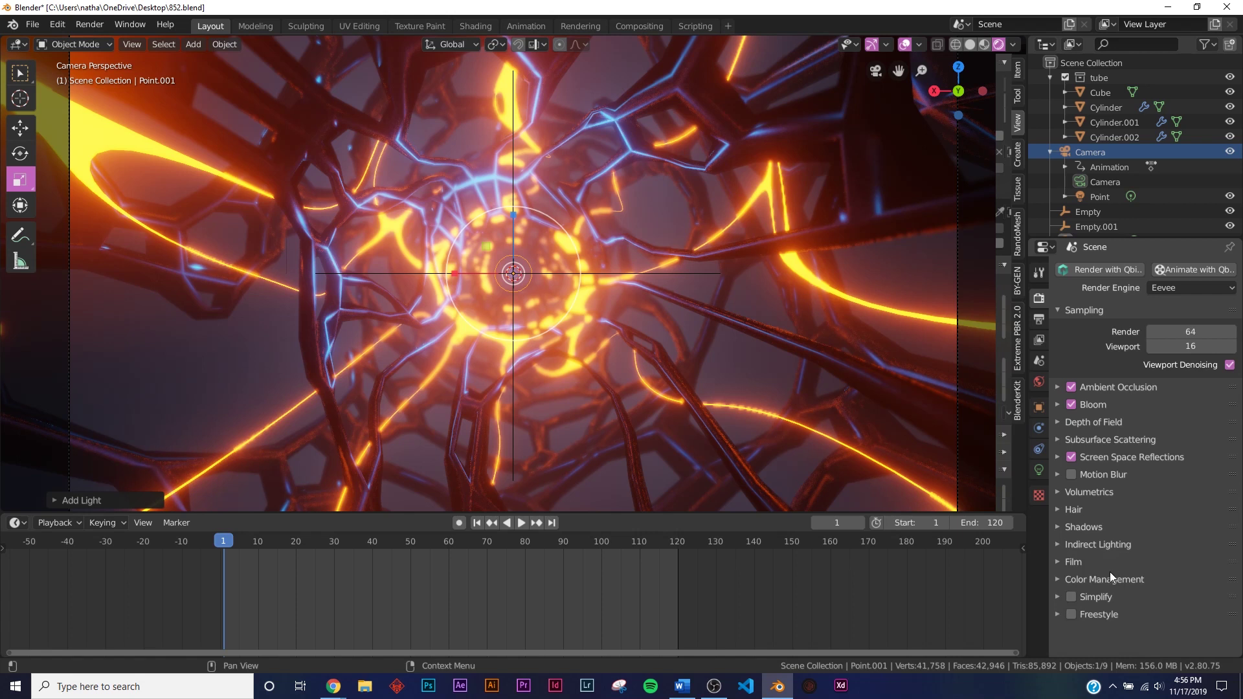
left_click(1126, 579)
scroll(1128, 566, "down", 3)
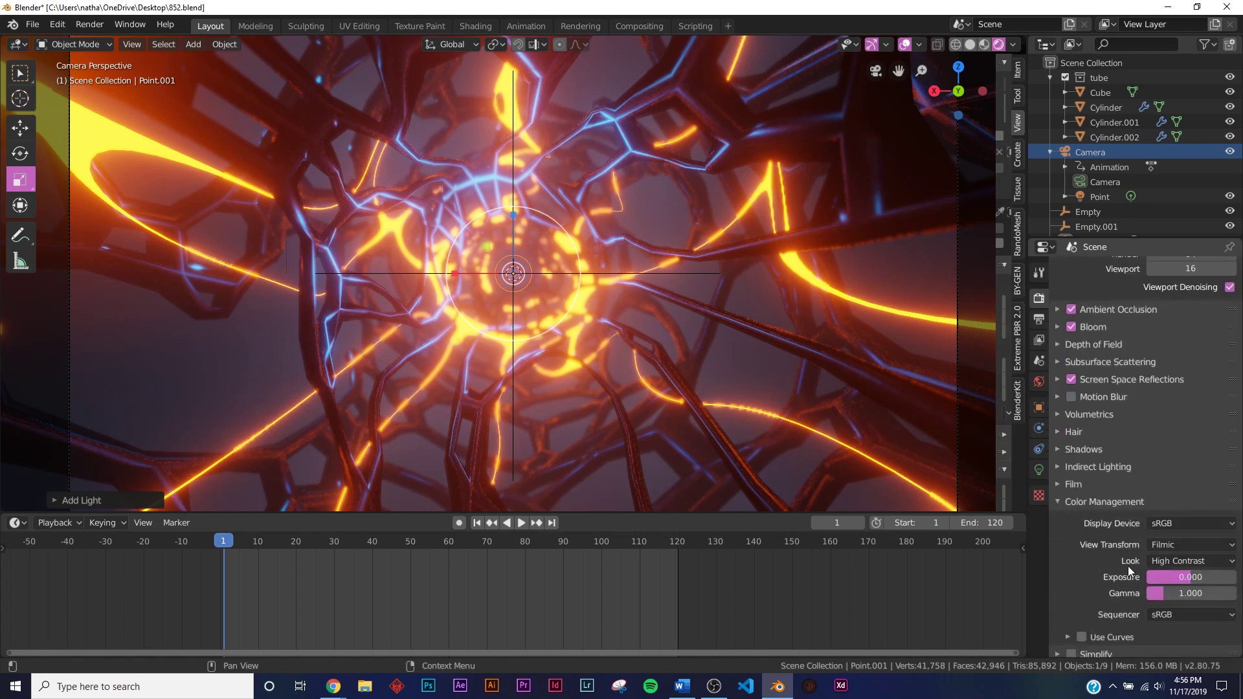
left_click(1198, 561)
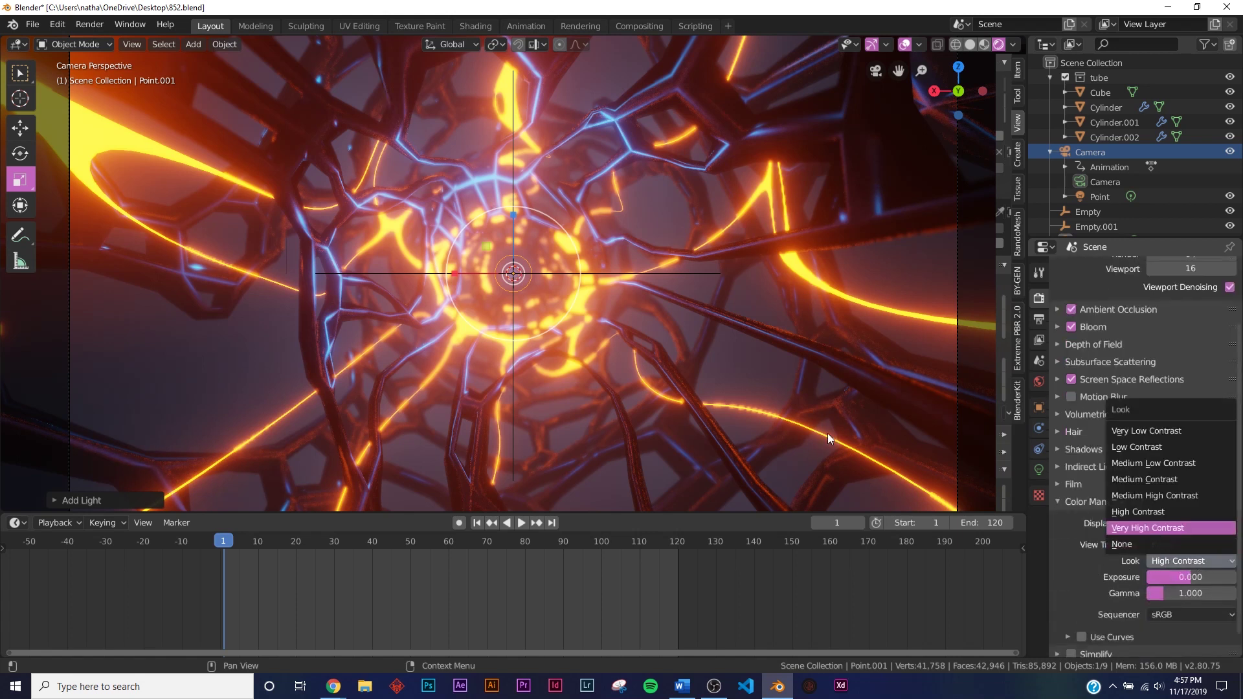
key("Return")
- Play the camera fly-through in Solid shading, stop it and return to frame 1
key("z")
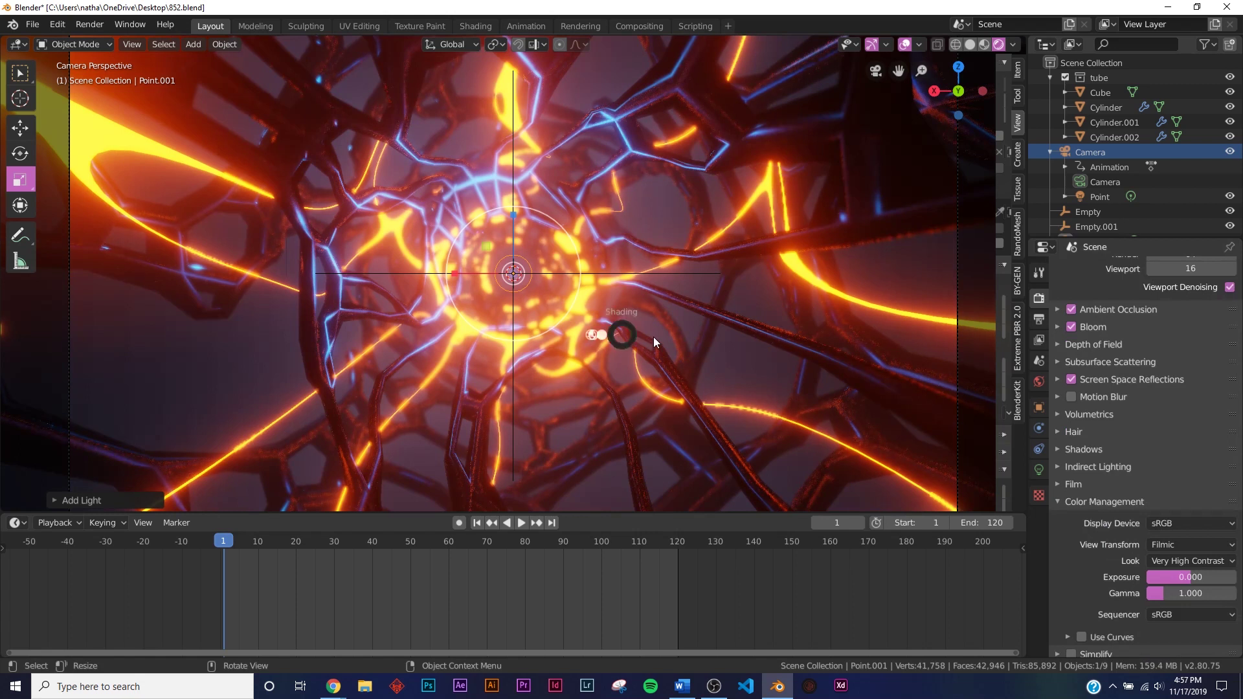
left_click(601, 367)
key("z")
key("Escape")
key("ctrl+z")
left_click(523, 524)
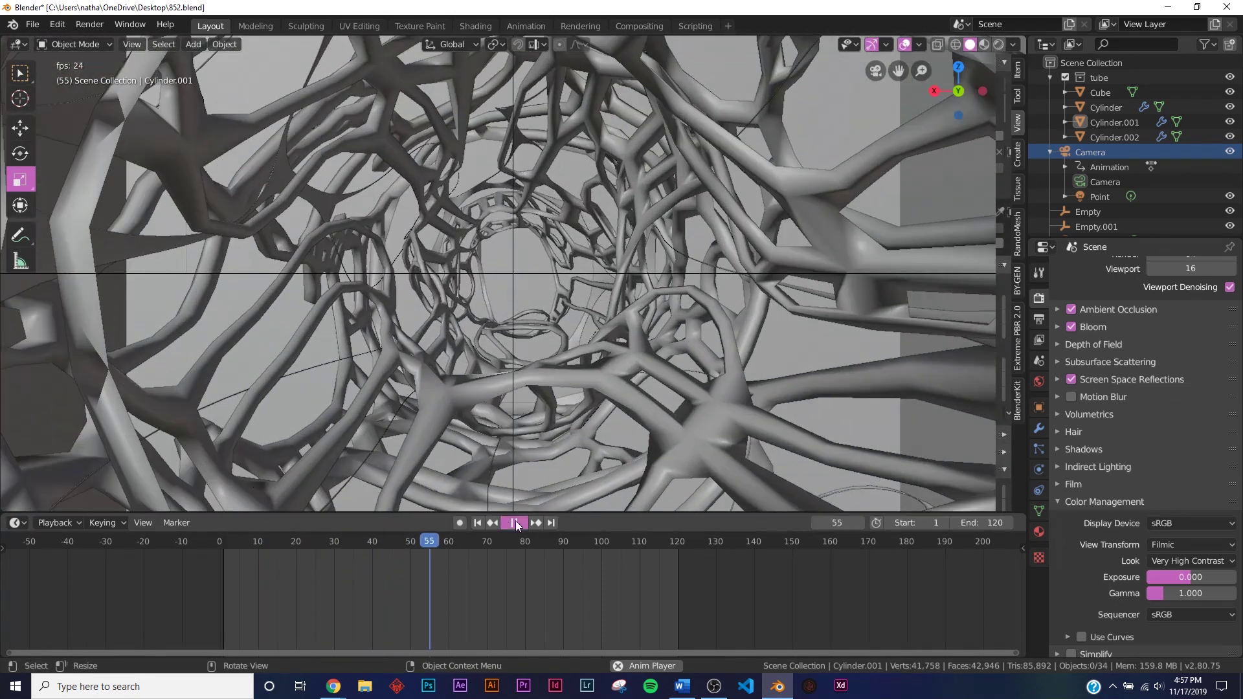
left_click(516, 521)
left_click(476, 522)
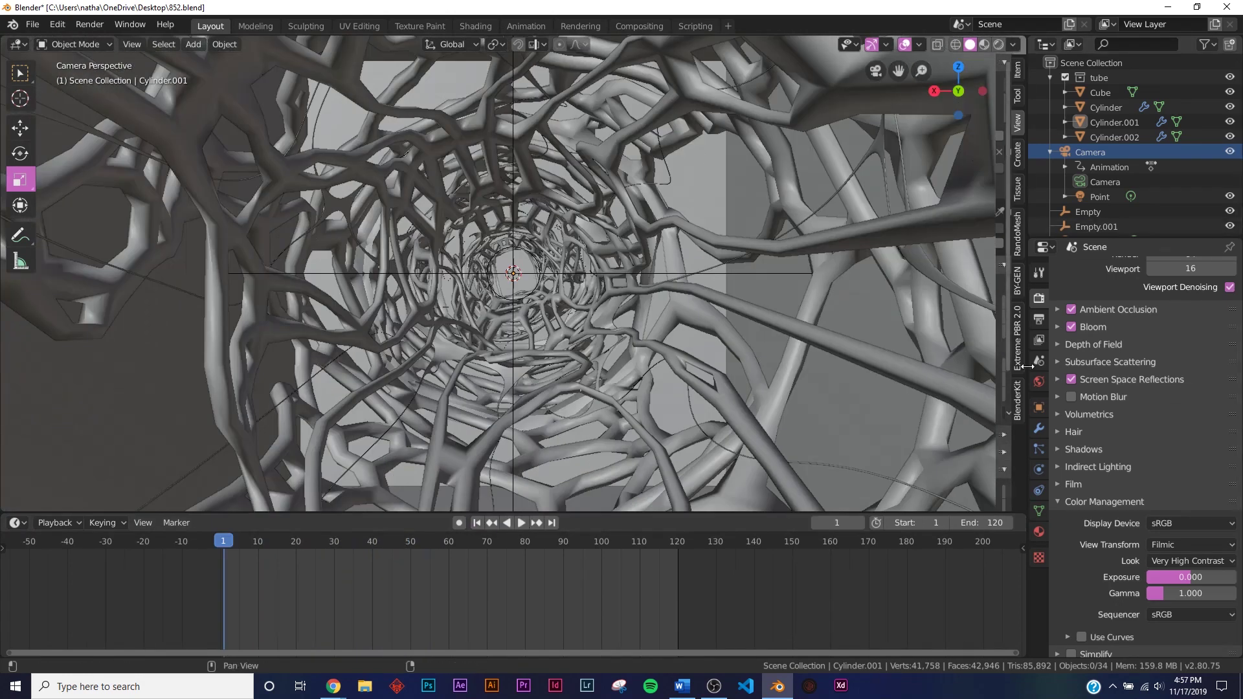
- Try PNG as the render output's file format and switch it back to FFmpeg video
left_click(1039, 319)
left_click(1220, 563)
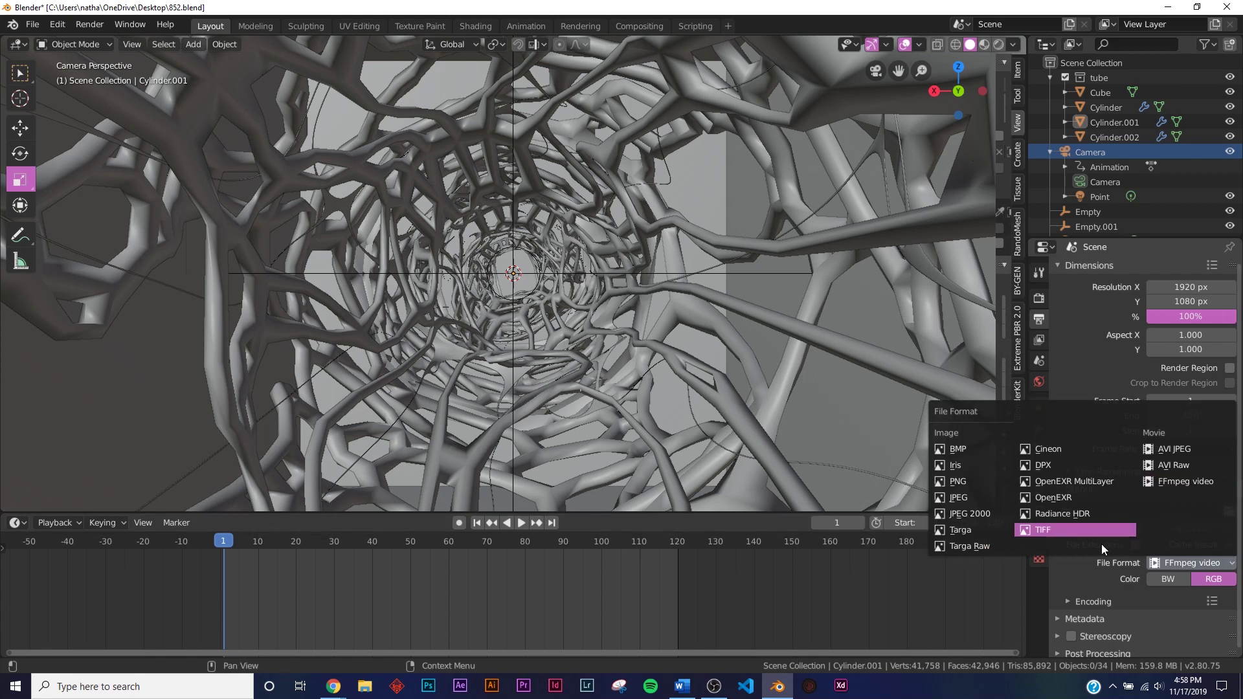
left_click(977, 480)
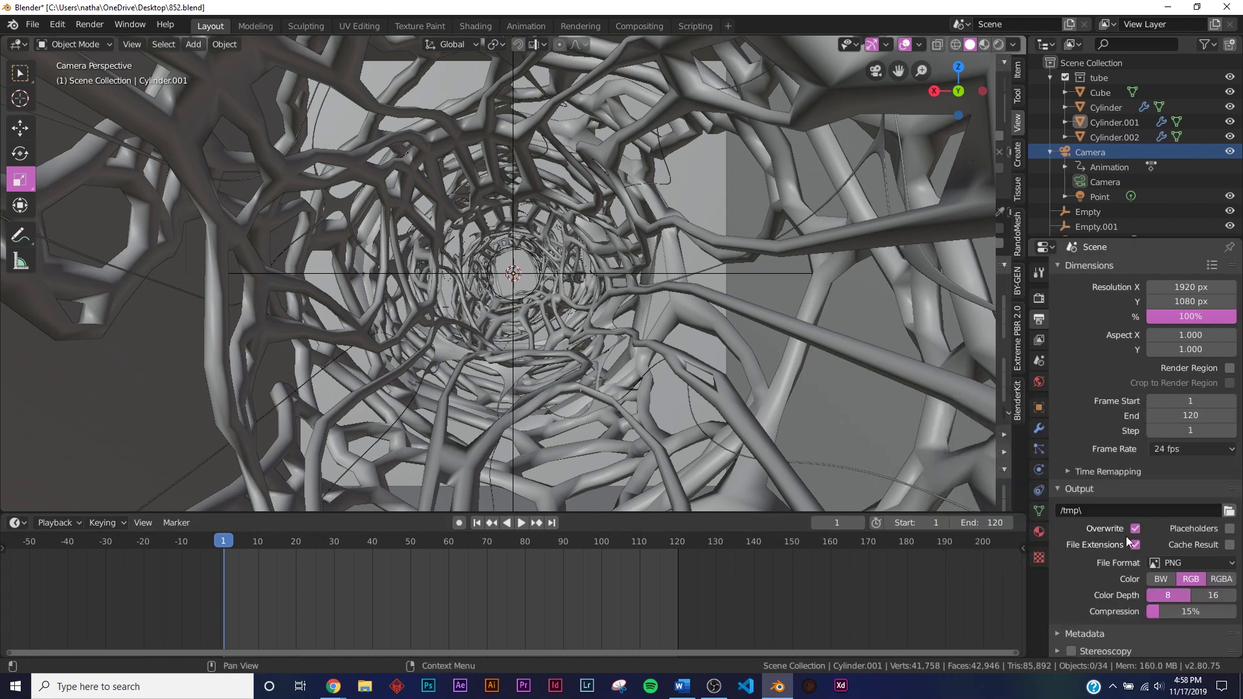
left_click(1201, 562)
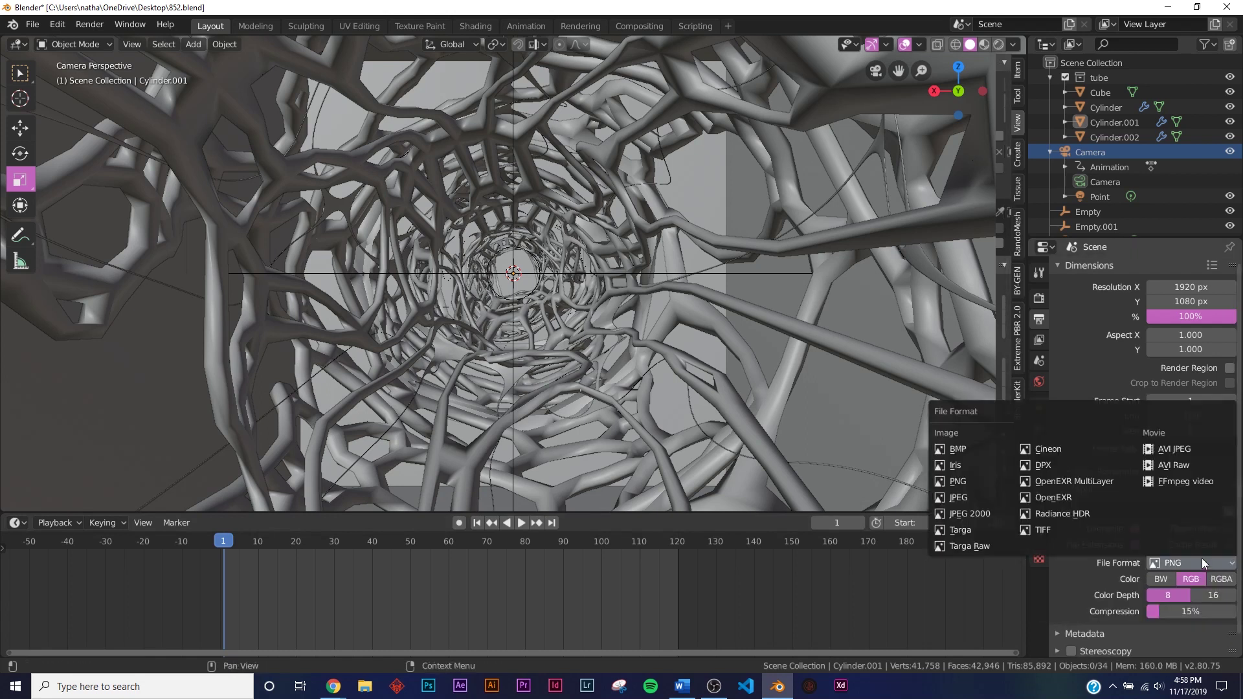
left_click(1206, 484)
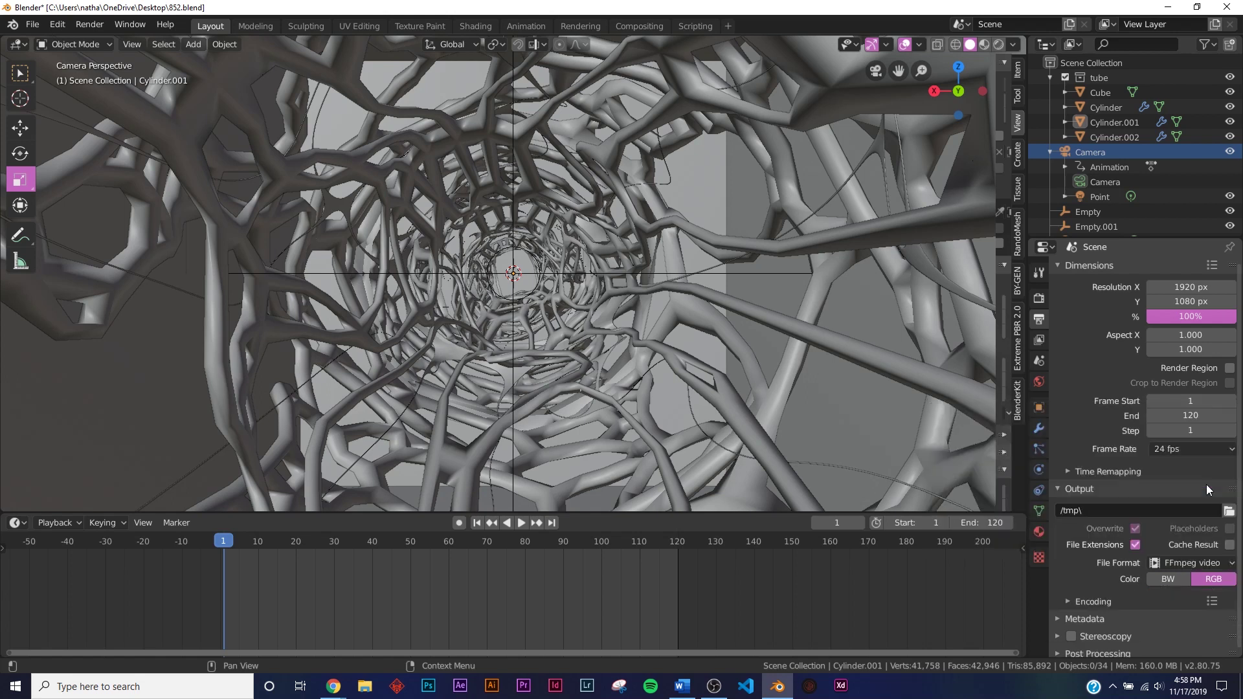
- Set the video encoding container to MPEG-4 and the output quality to Perceptually lossless
left_click(1106, 599)
scroll(1133, 557, "down", 4)
left_click(1163, 516)
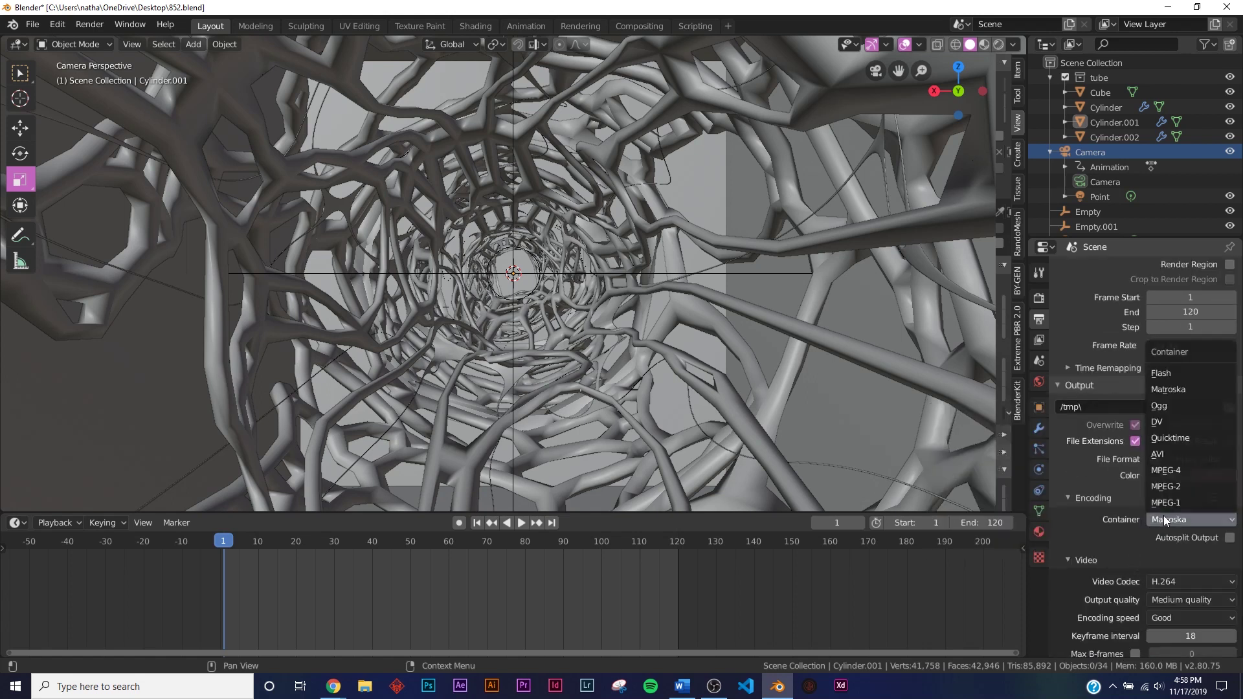
left_click(1178, 469)
left_click(1174, 597)
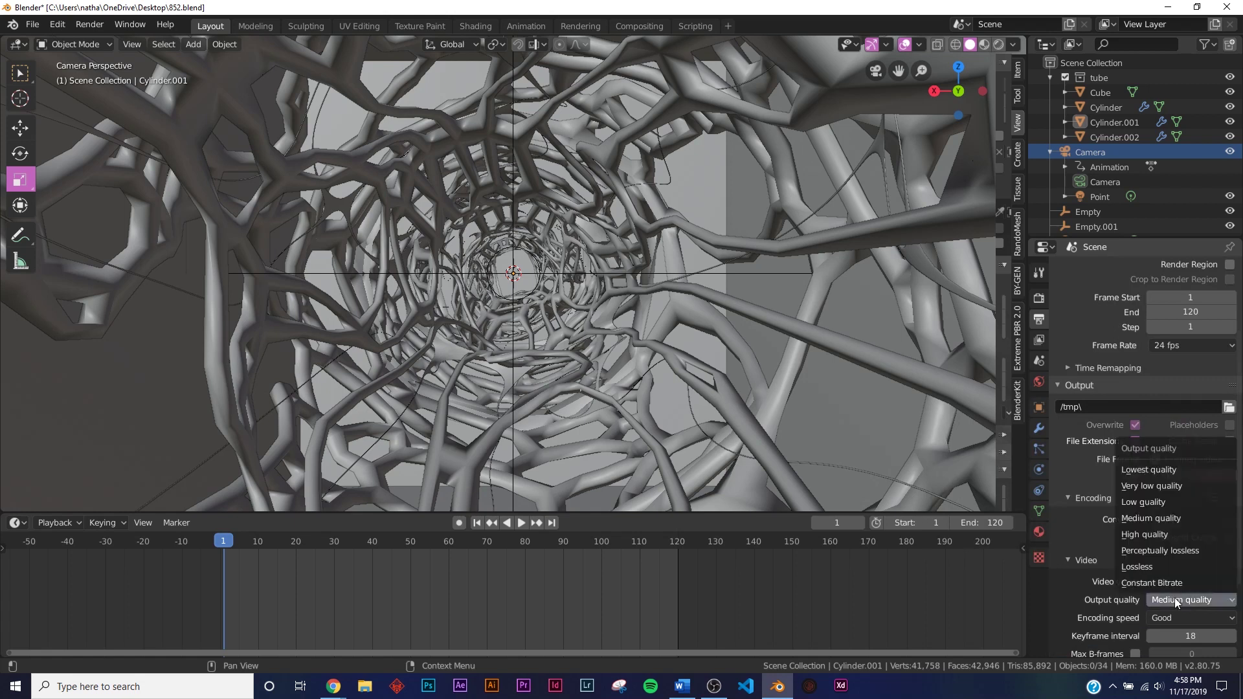
left_click(1160, 550)
scroll(1150, 571, "up", 4)
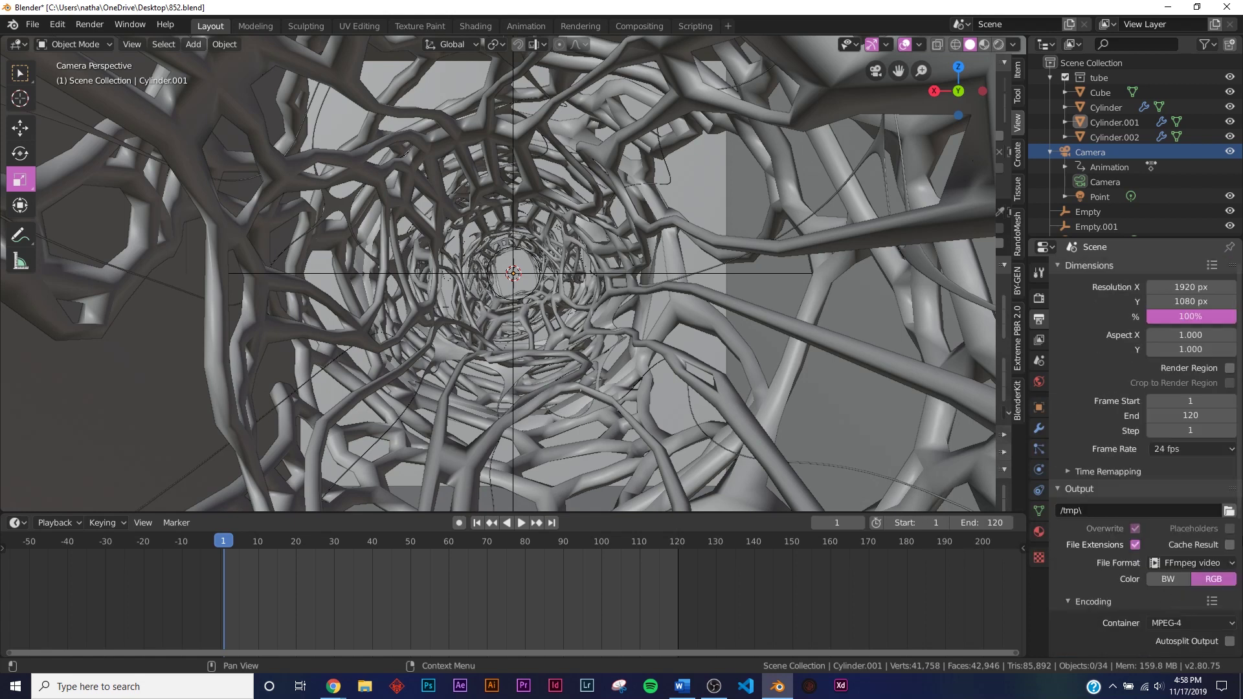
left_click(1228, 515)
left_click(1210, 80)
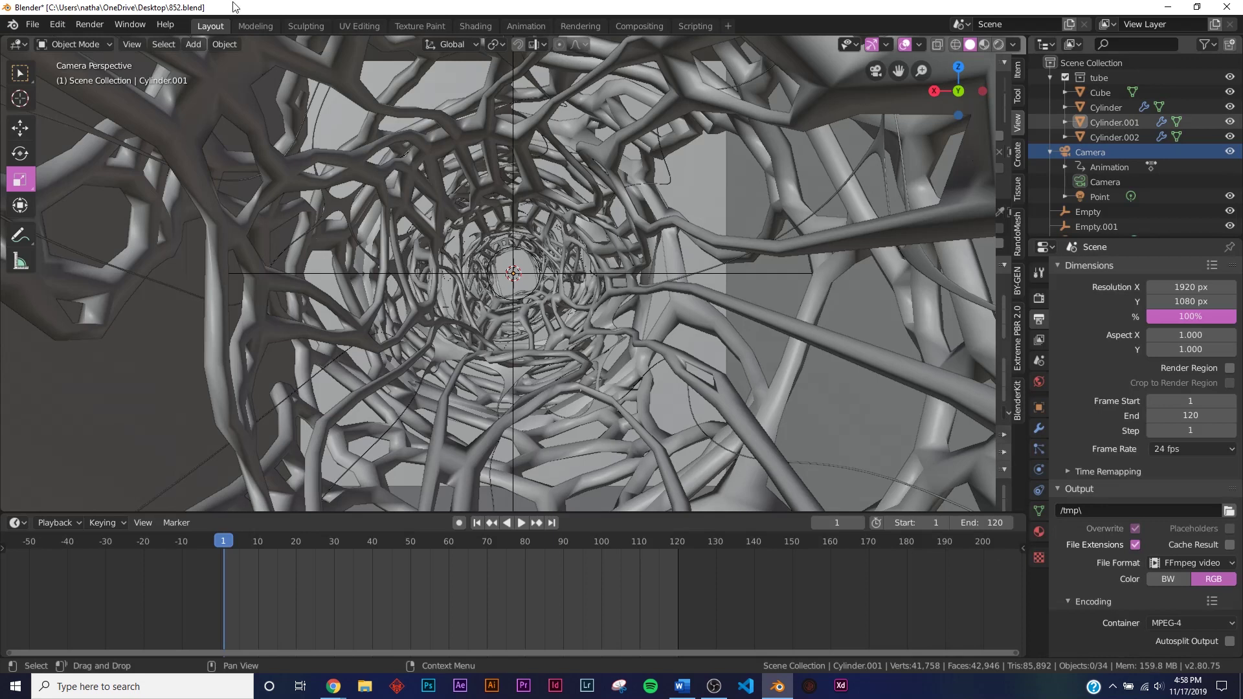
left_click(44, 26)
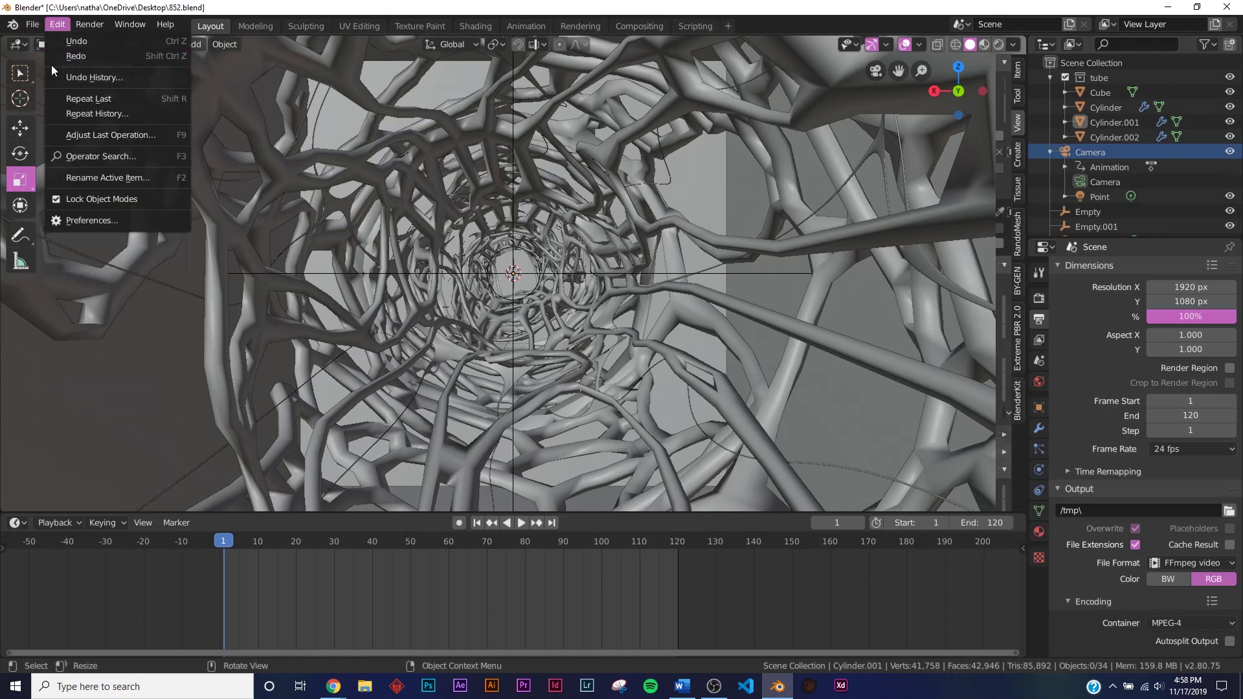
mouse_move(81, 26)
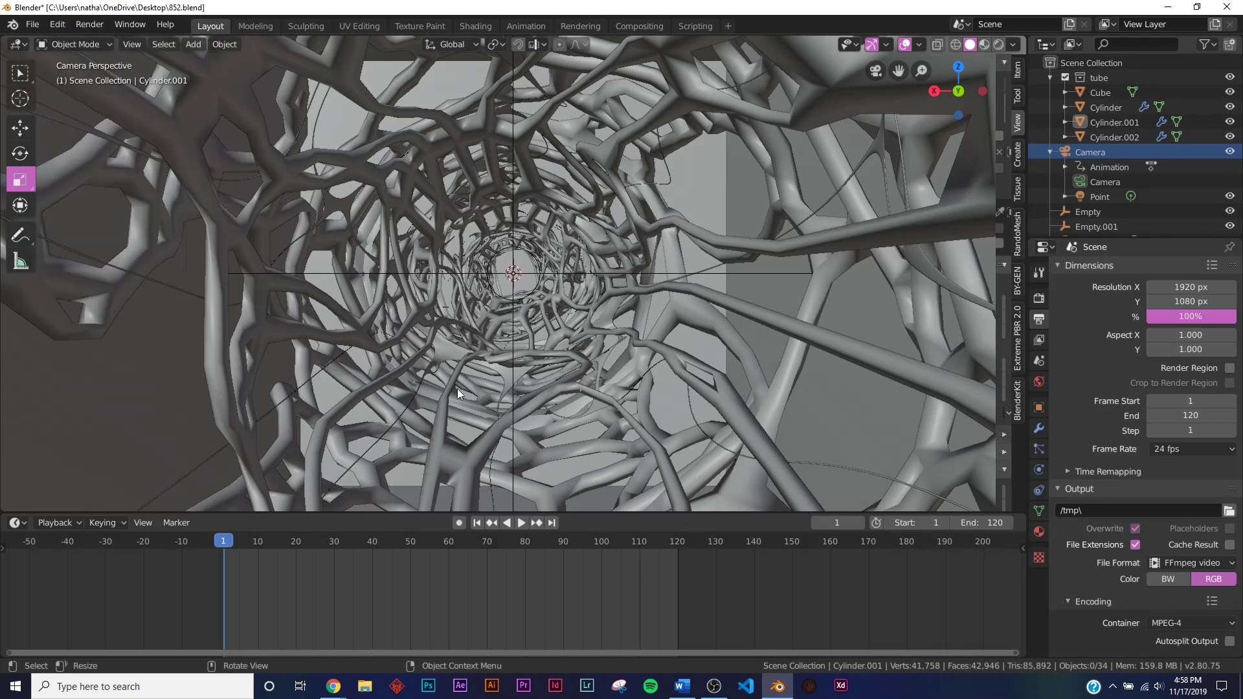
- Switch to the Instagram post in Chrome to compare with the finished reference tunnel animation
mouse_move(378, 682)
left_click(392, 624)
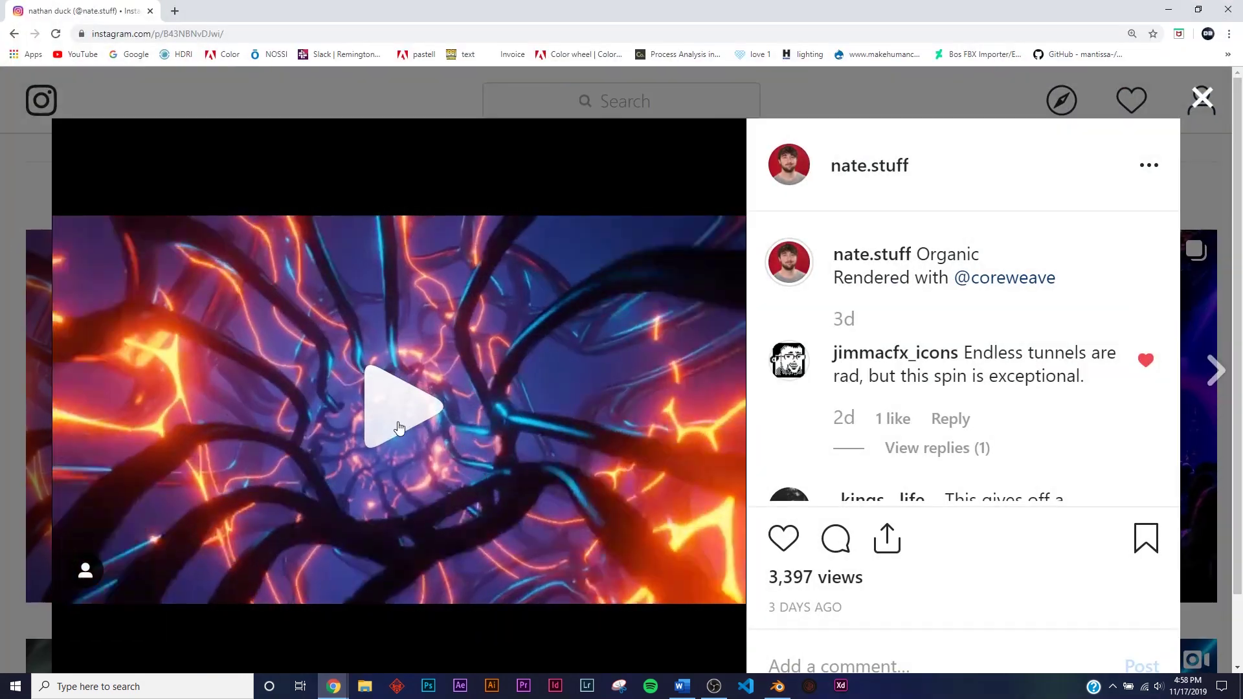